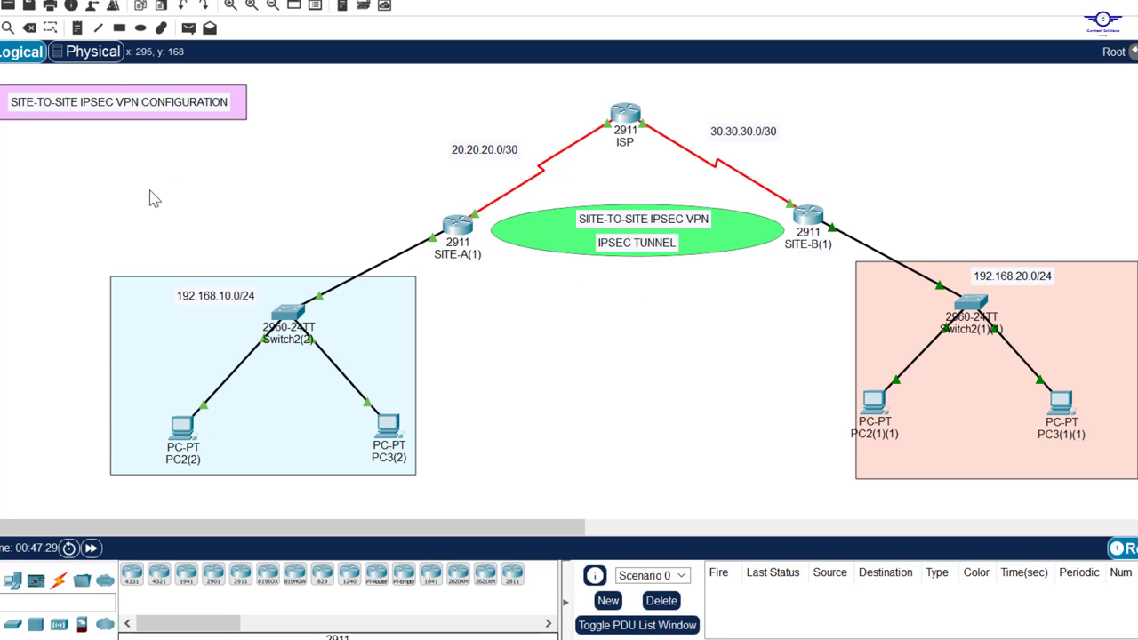
Step: Marquee-select the SITE-A LAN group and the SITE-B LAN group in turn
left_click_drag(100, 205, 479, 481)
left_click(477, 490)
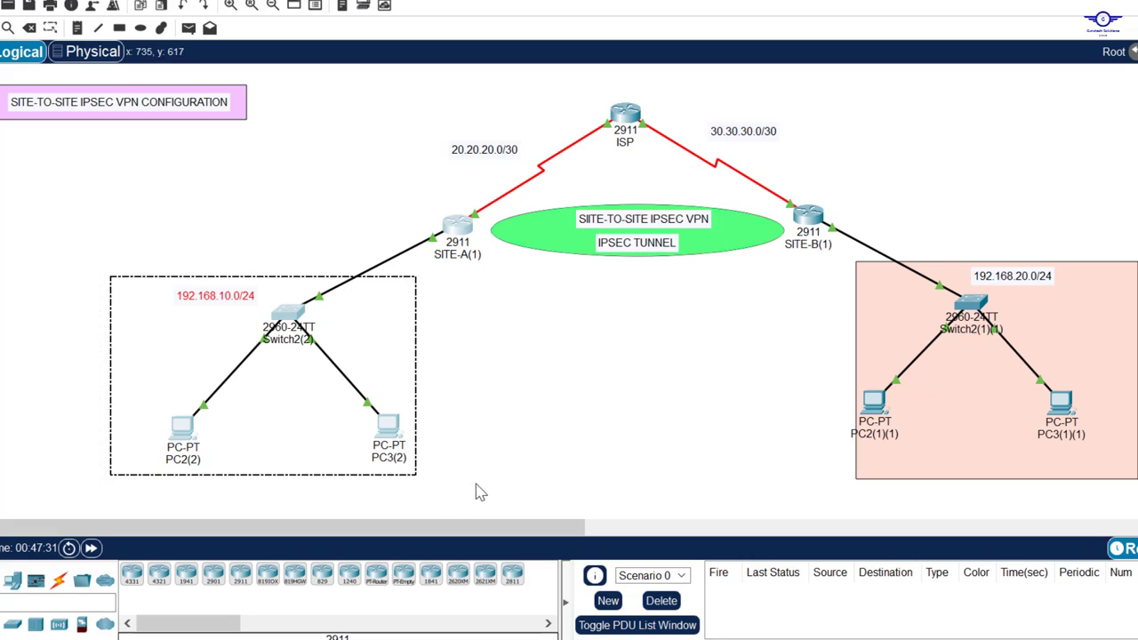
left_click_drag(800, 178, 1137, 495)
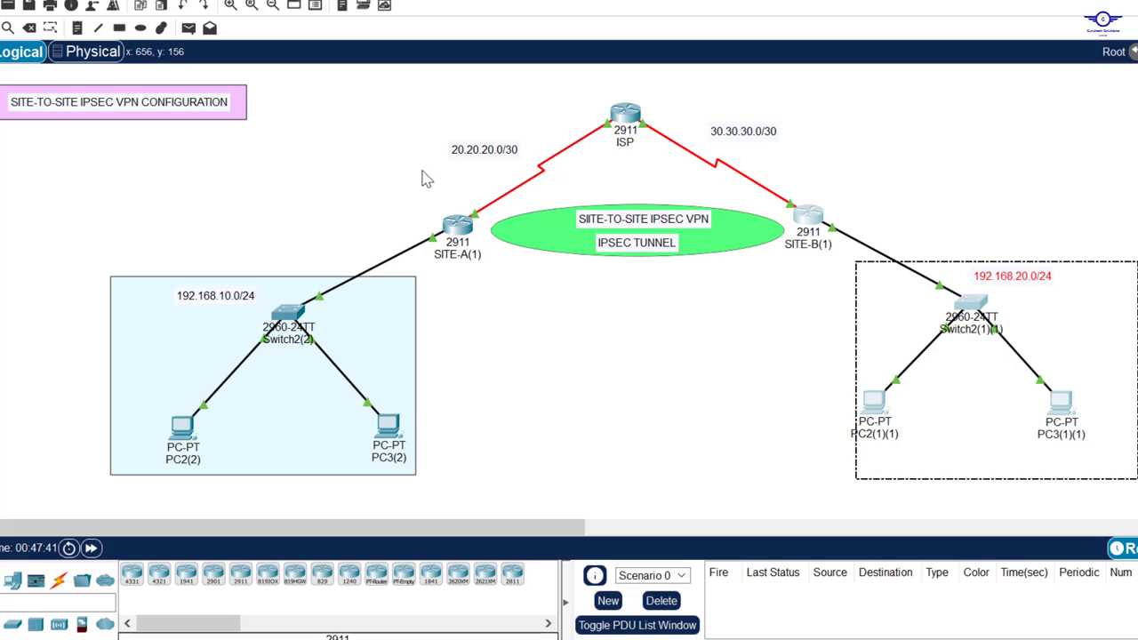
left_click_drag(404, 188, 482, 392)
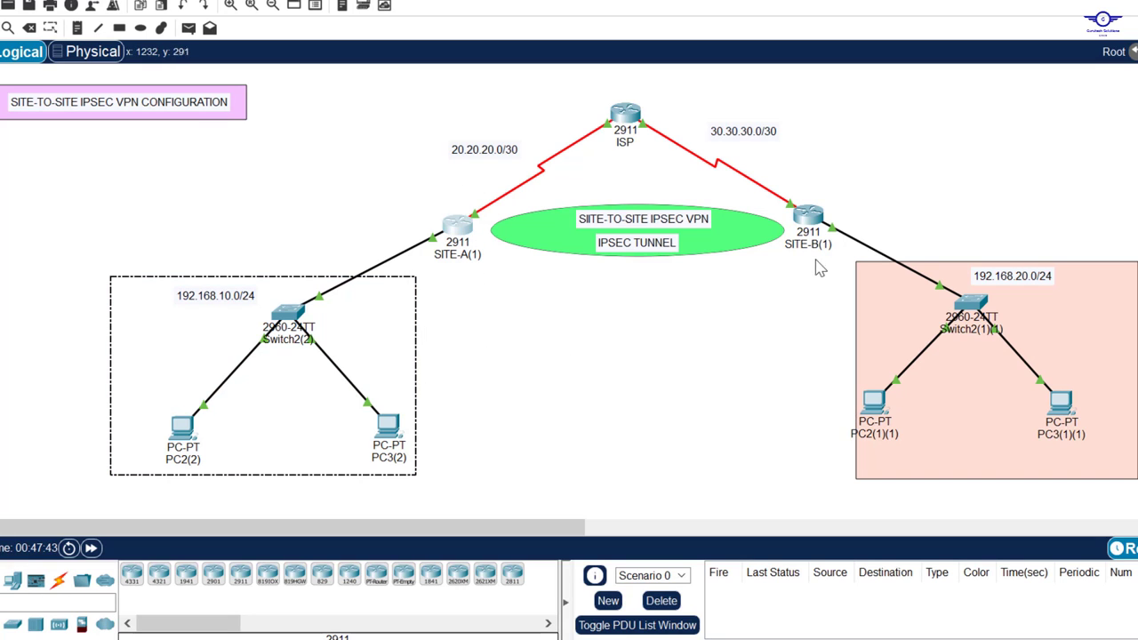
left_click_drag(807, 189, 1079, 462)
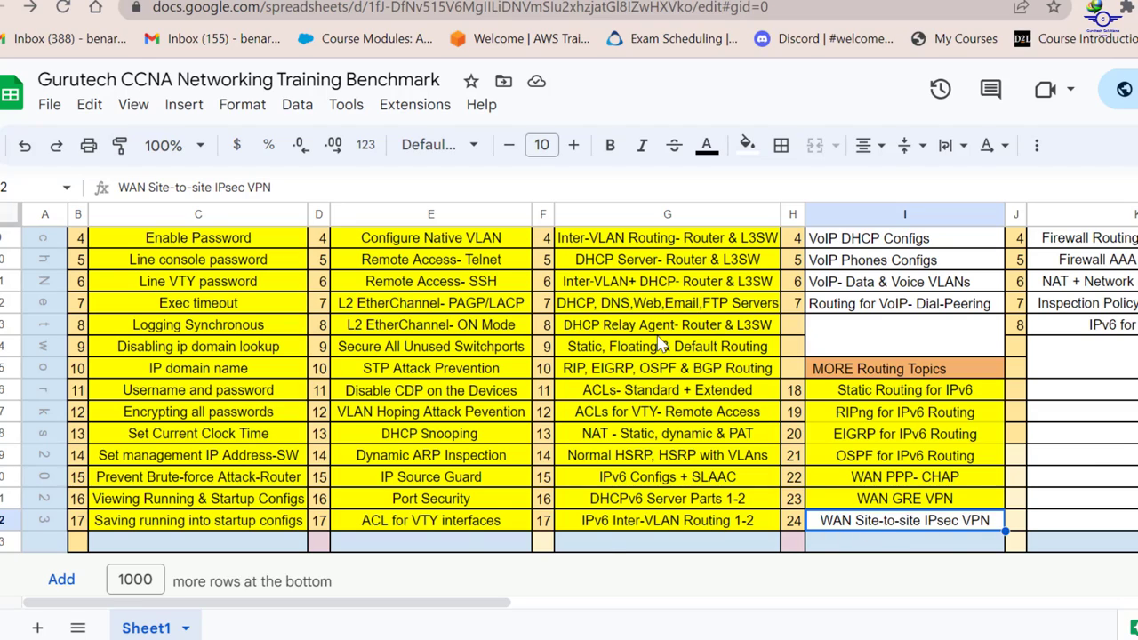
Step: Zoom the canvas and select the WLAN & VOIP and CISCO ASA topic lists
scroll(659, 345, "up", 3)
scroll(660, 345, "down", 3)
scroll(953, 491, "up", 3)
scroll(929, 366, "up", 1)
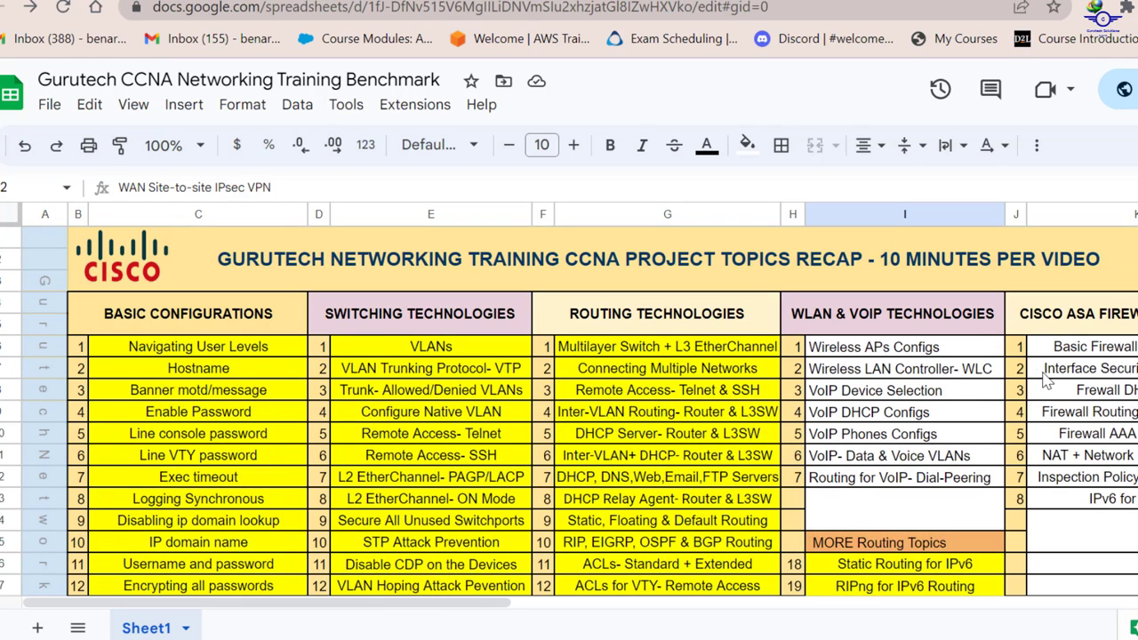
left_click_drag(951, 322, 944, 455)
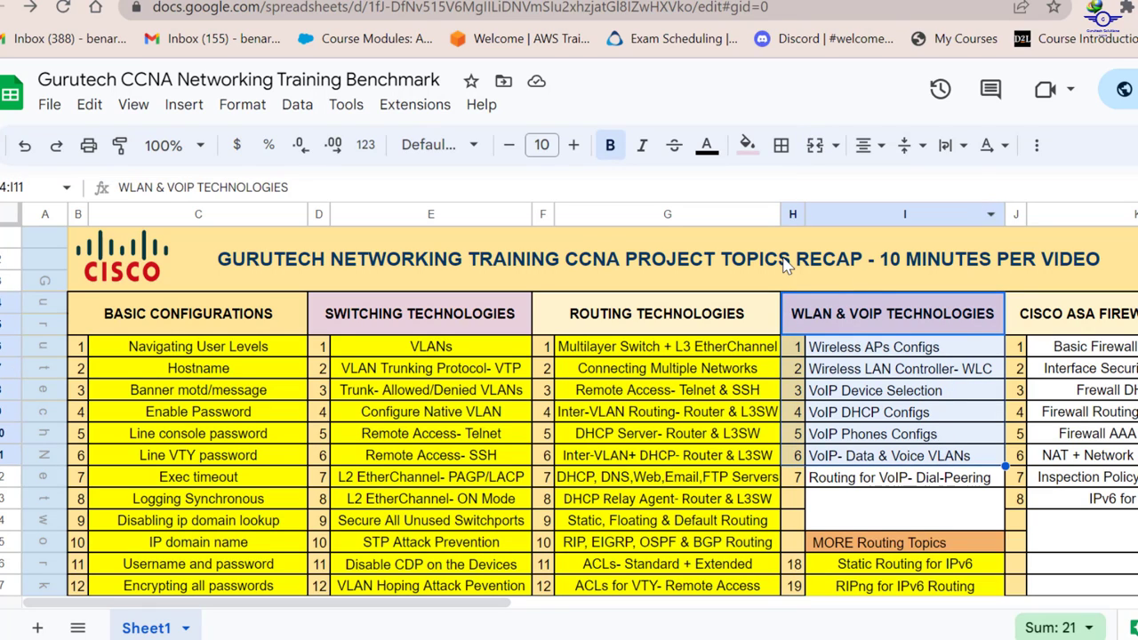
left_click_drag(1116, 326, 1131, 501)
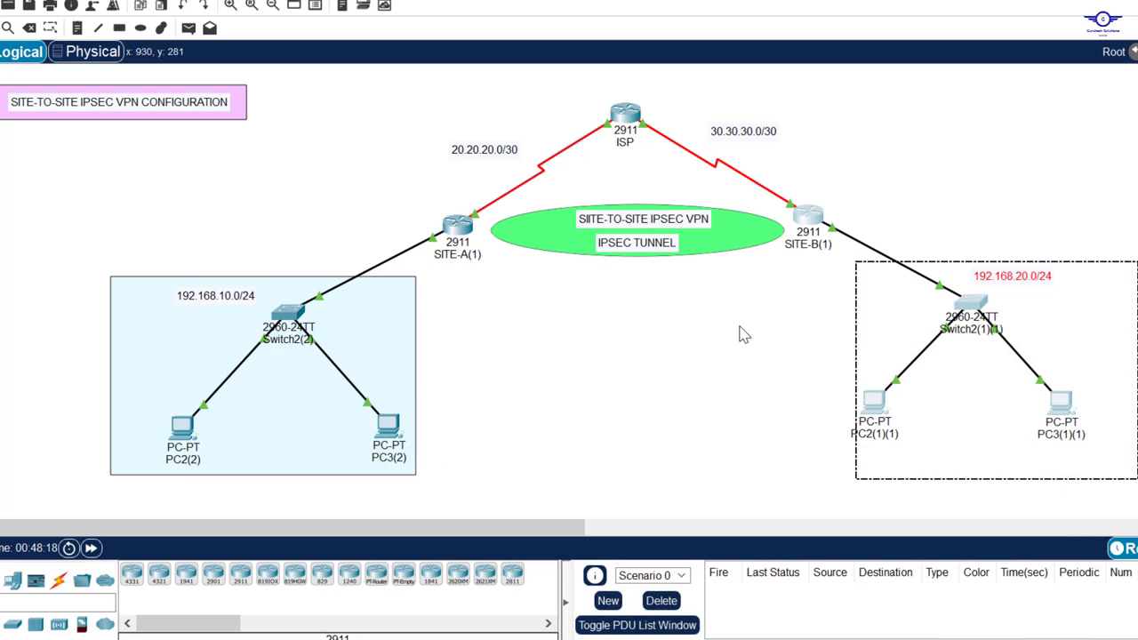
left_click(747, 368)
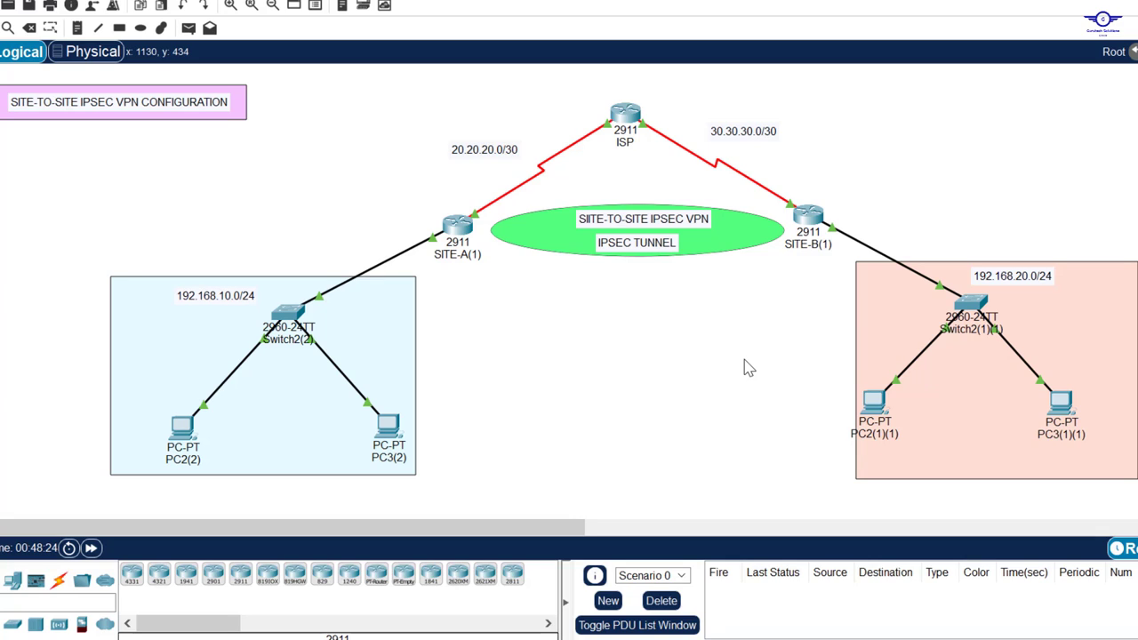
Step: Move the config guide notes window further left, then bring the topology back in front
key("alt+Tab")
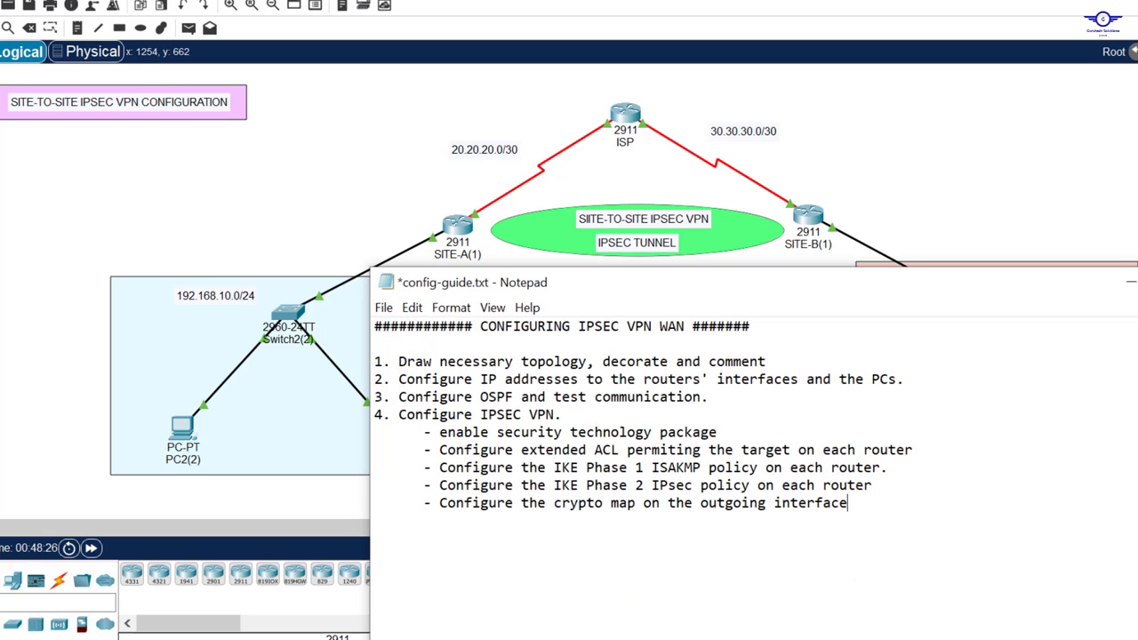
left_click_drag(748, 276, 662, 272)
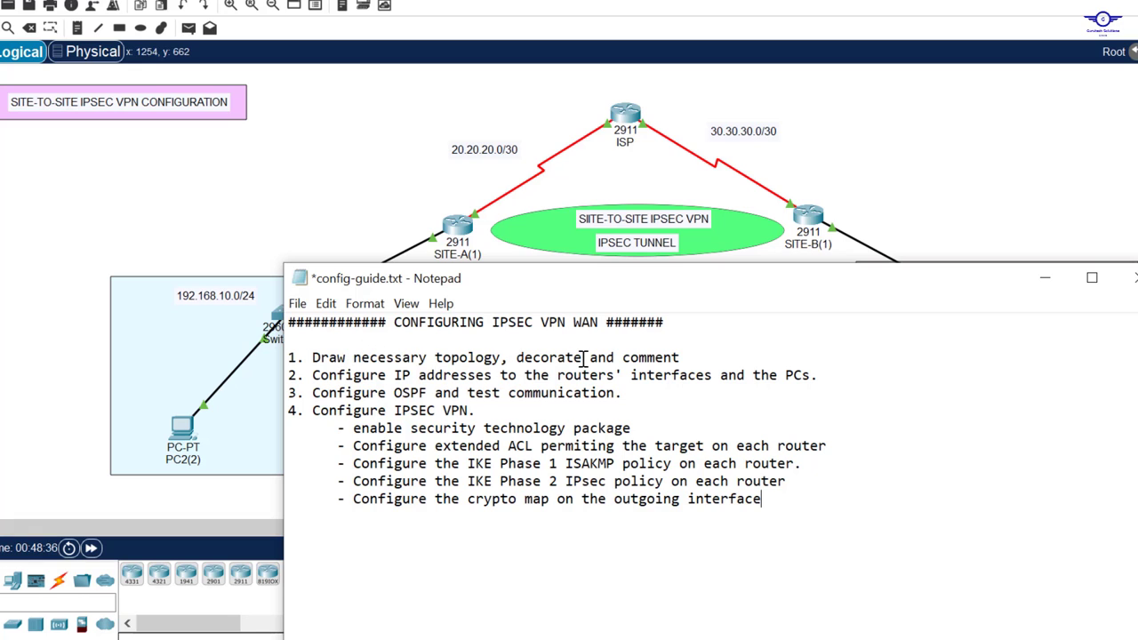
left_click(882, 184)
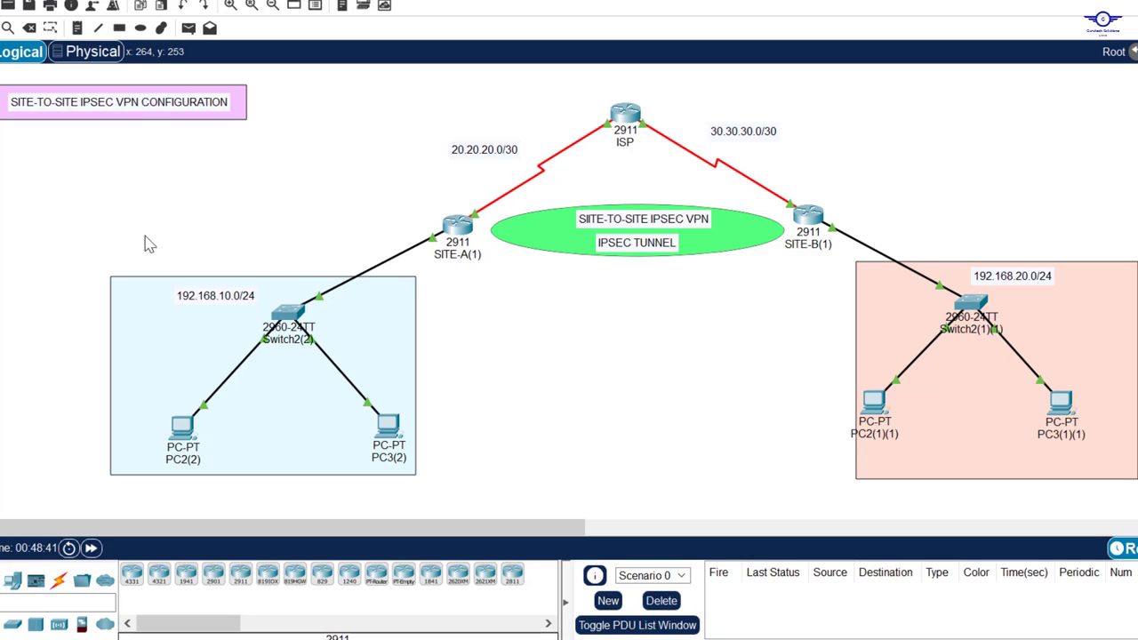
Step: Marquee-select the SITE-A, SITE-B and ISP router groups in turn to inspect them
left_click_drag(35, 207, 476, 500)
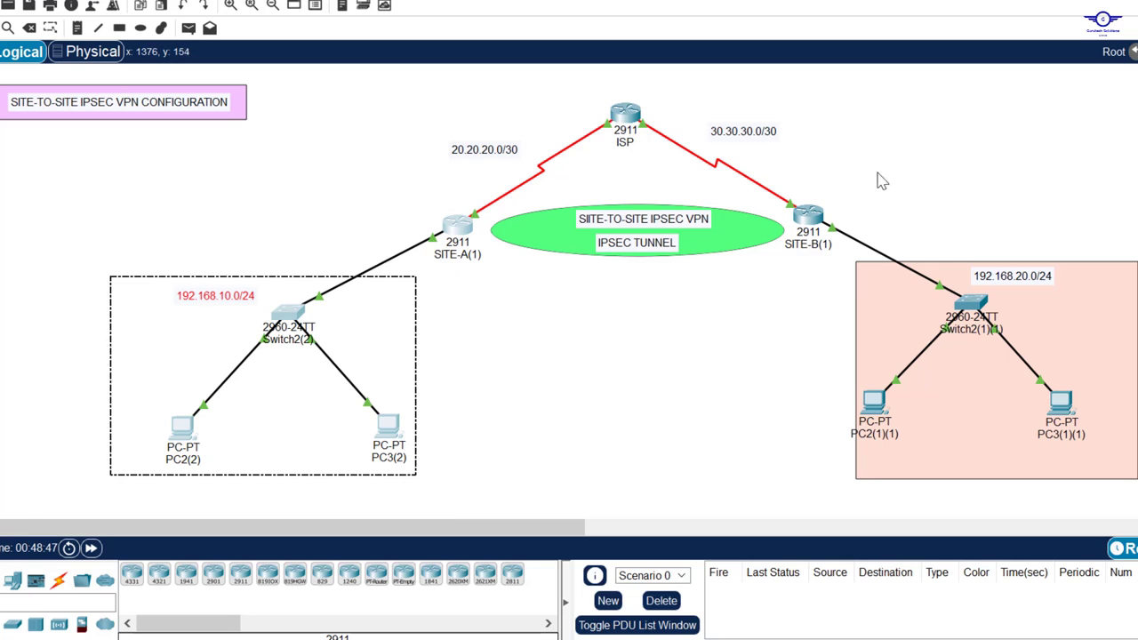
left_click_drag(803, 161, 1137, 488)
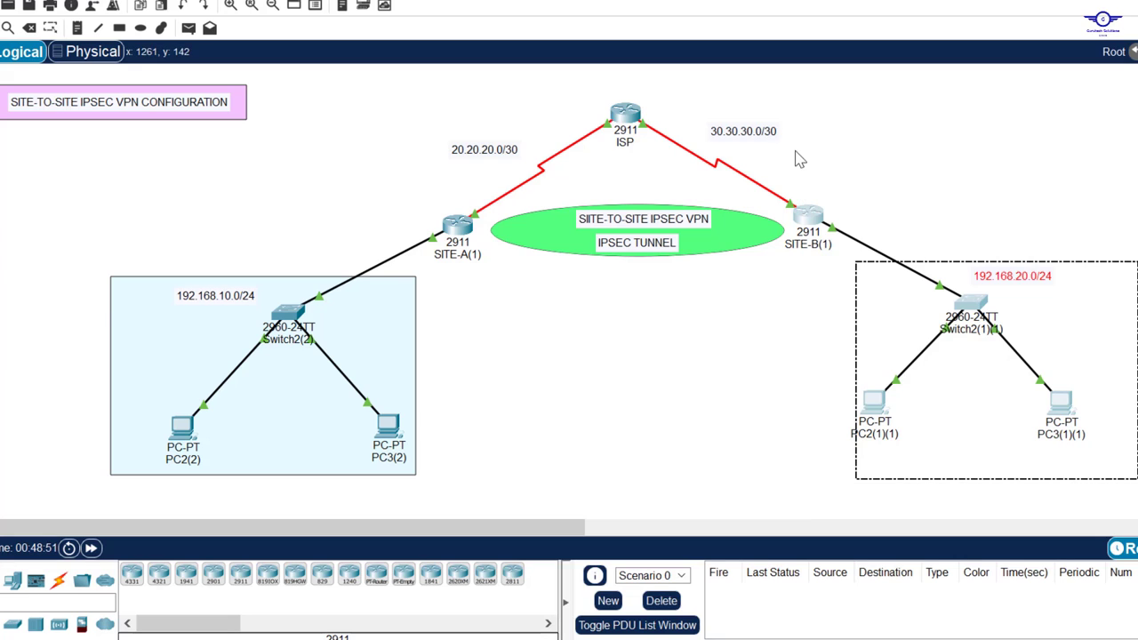
left_click_drag(571, 99, 679, 157)
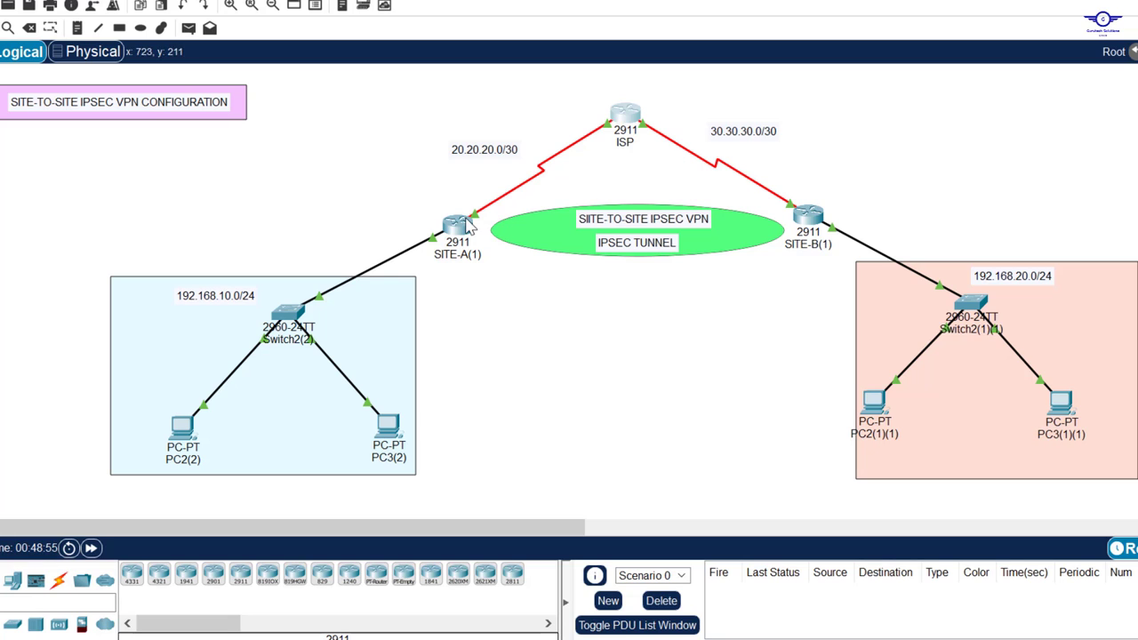
left_click_drag(75, 193, 464, 514)
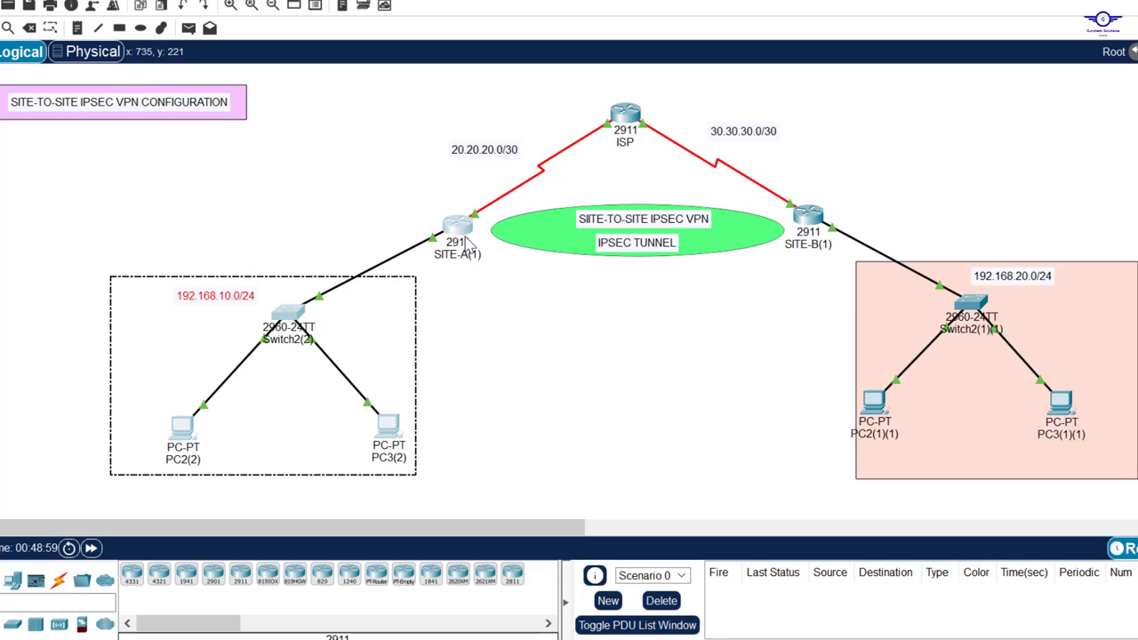
left_click(550, 354)
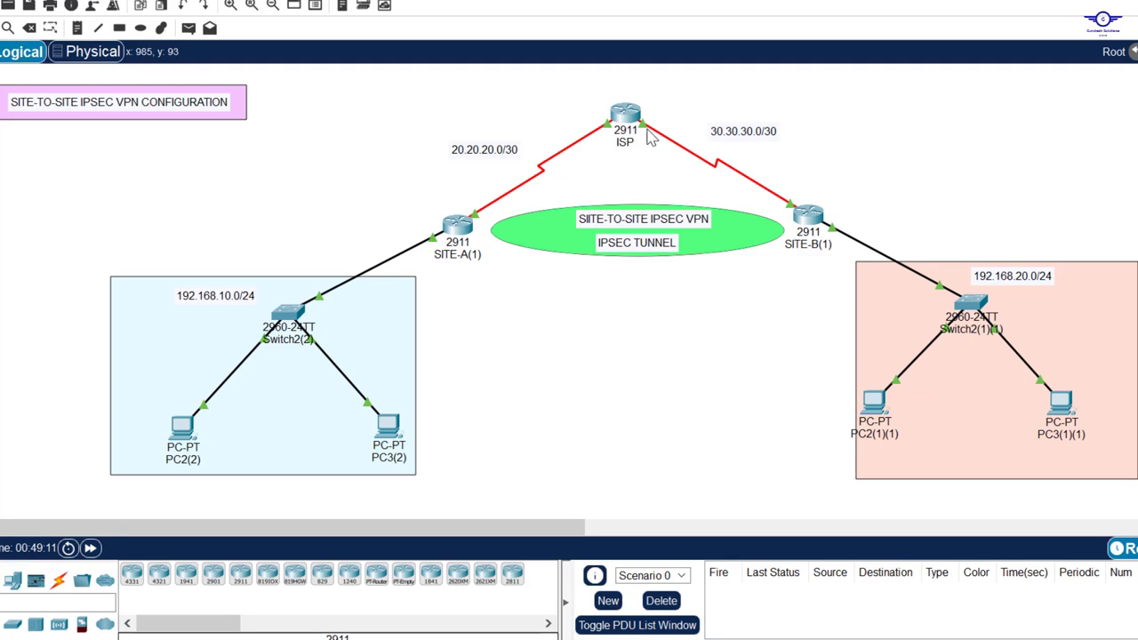
left_click_drag(562, 96, 669, 151)
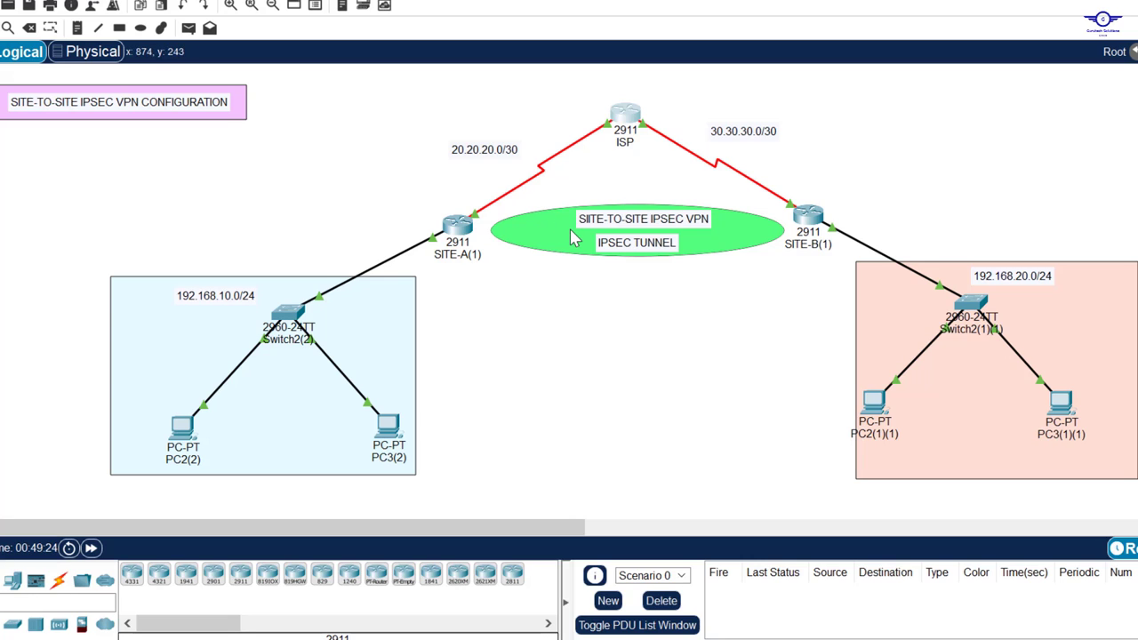
left_click_drag(804, 176, 1137, 504)
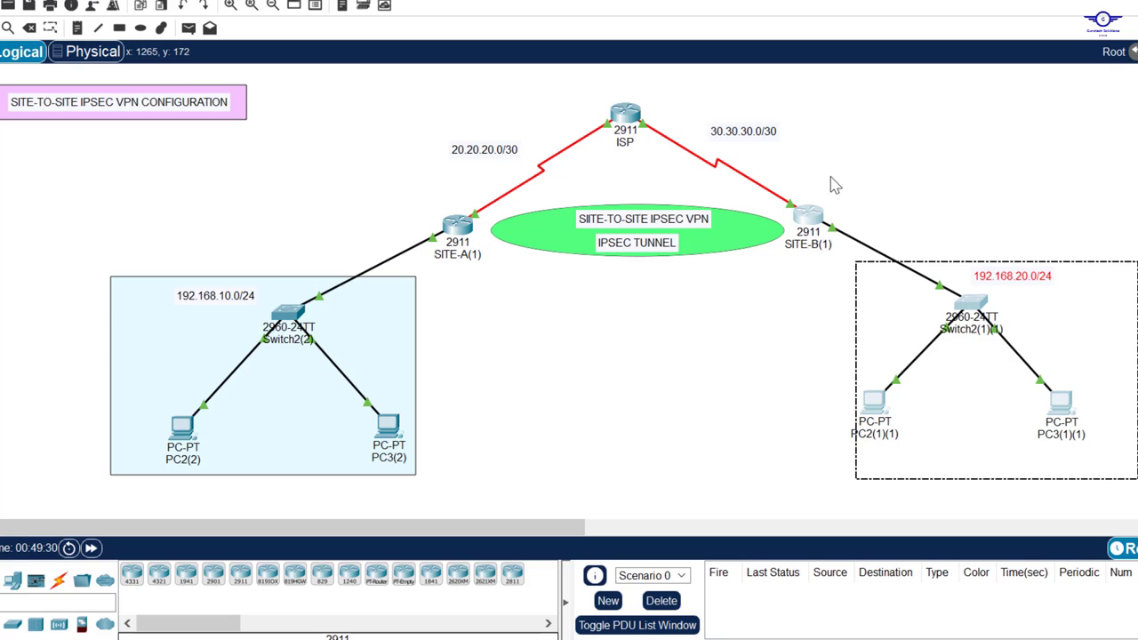
left_click_drag(802, 165, 1131, 477)
left_click_drag(105, 206, 500, 503)
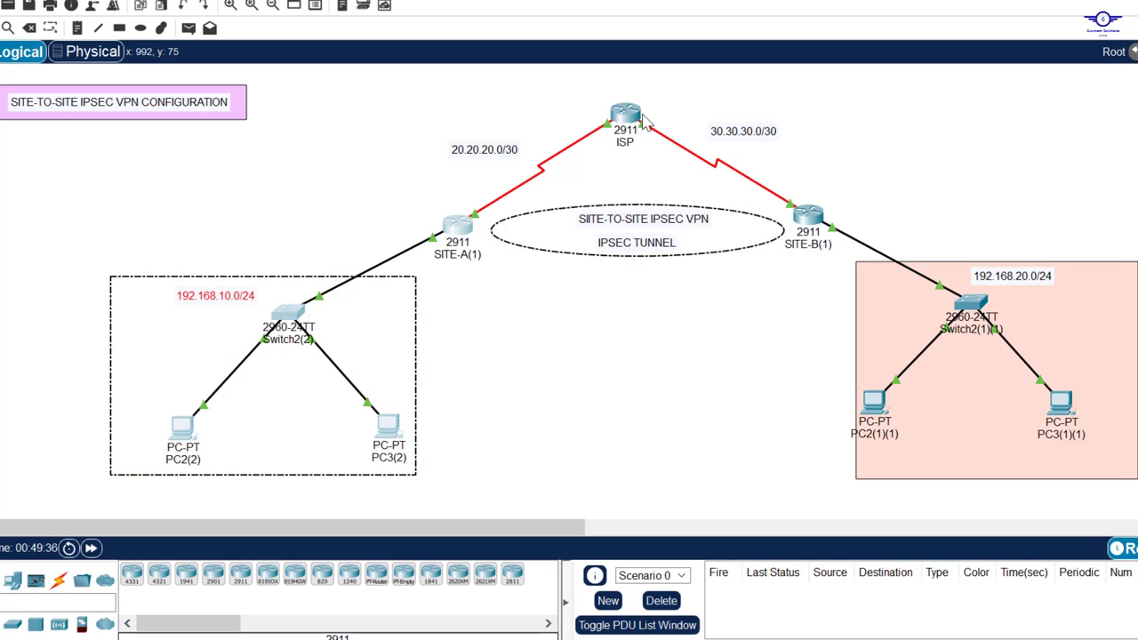
Step: Select the IPSEC TUNNEL note and nudge it slightly right and up
left_click(594, 107)
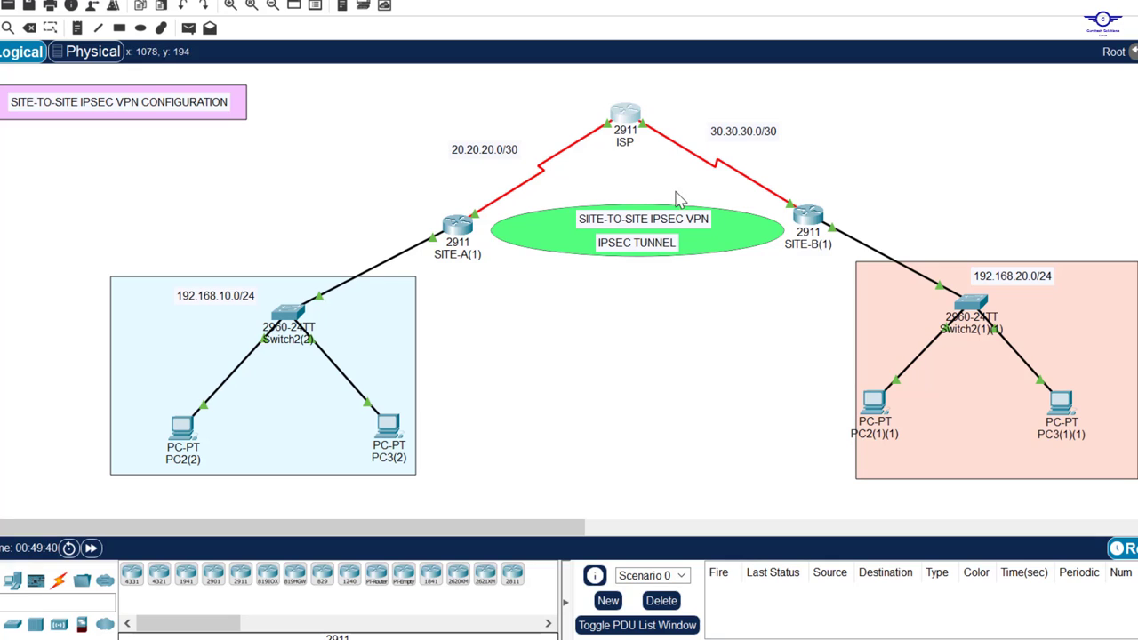
left_click(673, 247)
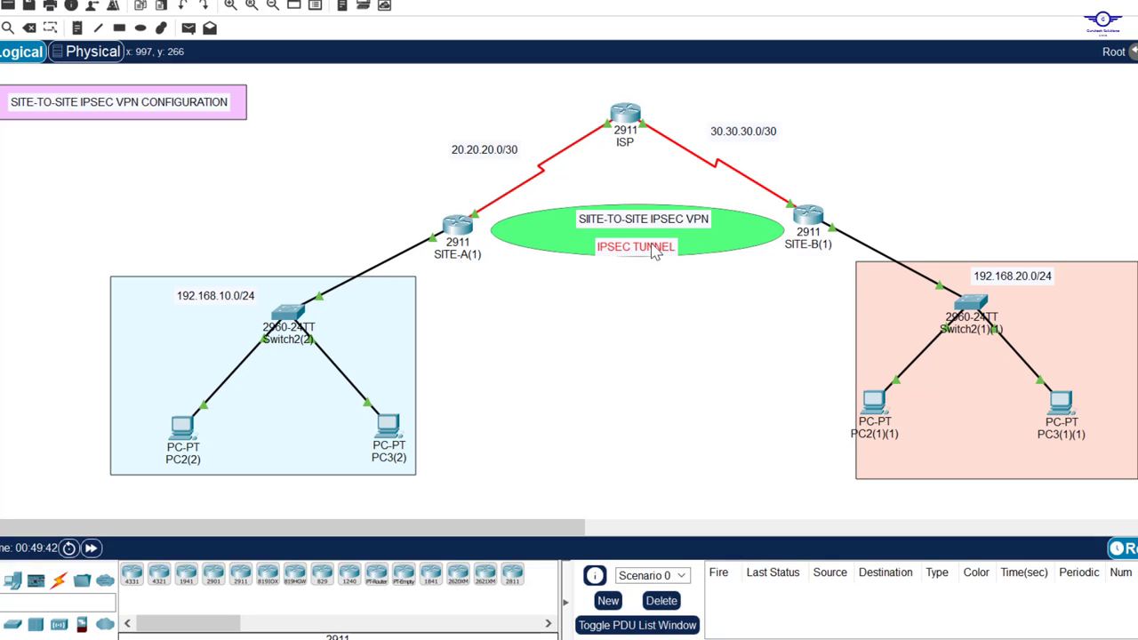
left_click_drag(652, 251, 658, 250)
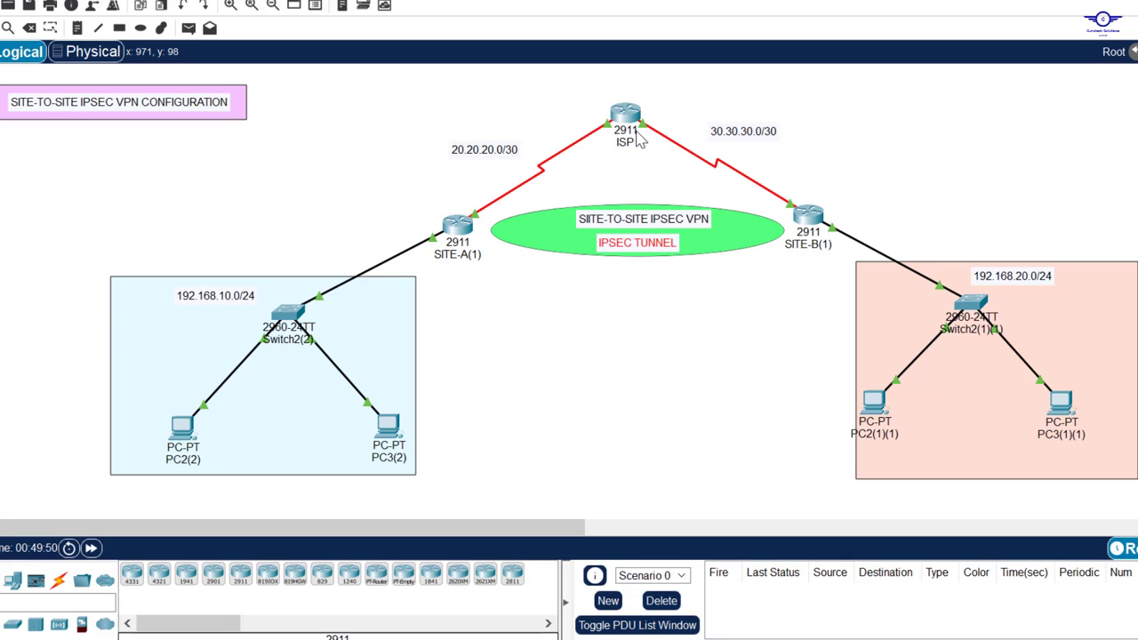
Step: Marquee-select the ISP router
mouse_move(638, 139)
left_click_drag(582, 92, 662, 156)
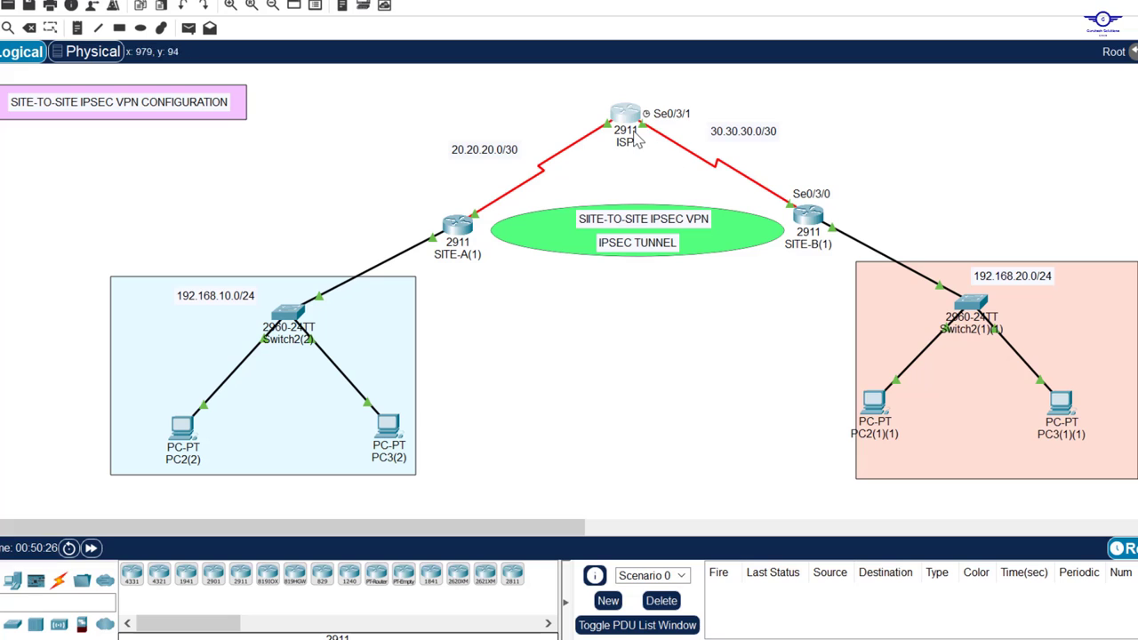
mouse_move(640, 155)
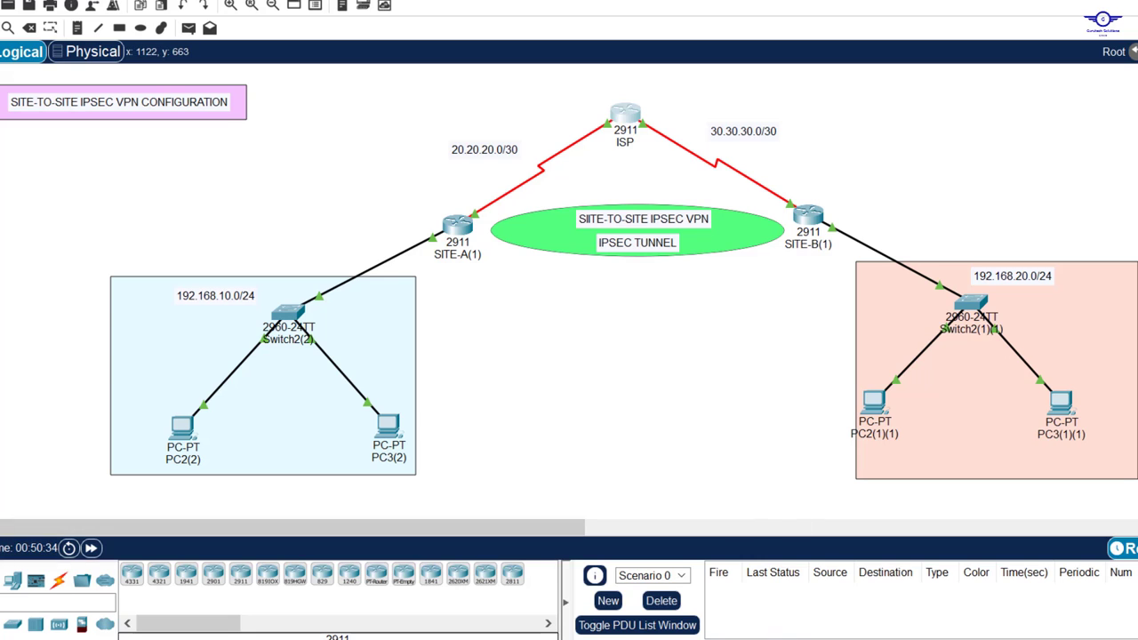
Step: Highlight guide step 2 about configuring IP addresses, then look over the full topology
left_click(553, 638)
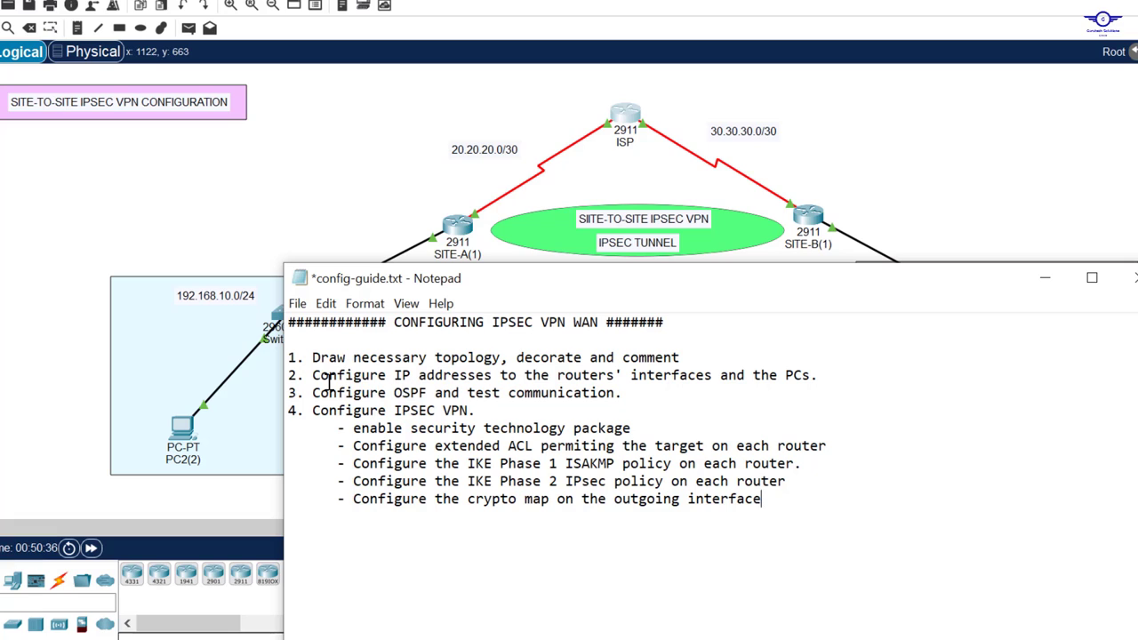
left_click_drag(307, 376, 838, 380)
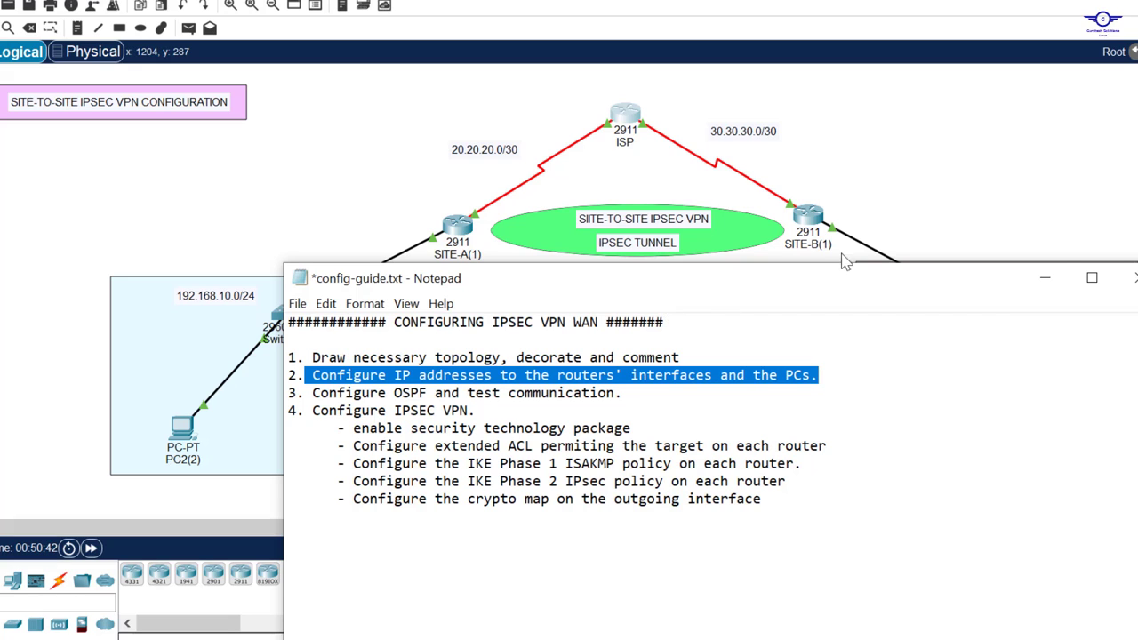
left_click(1044, 278)
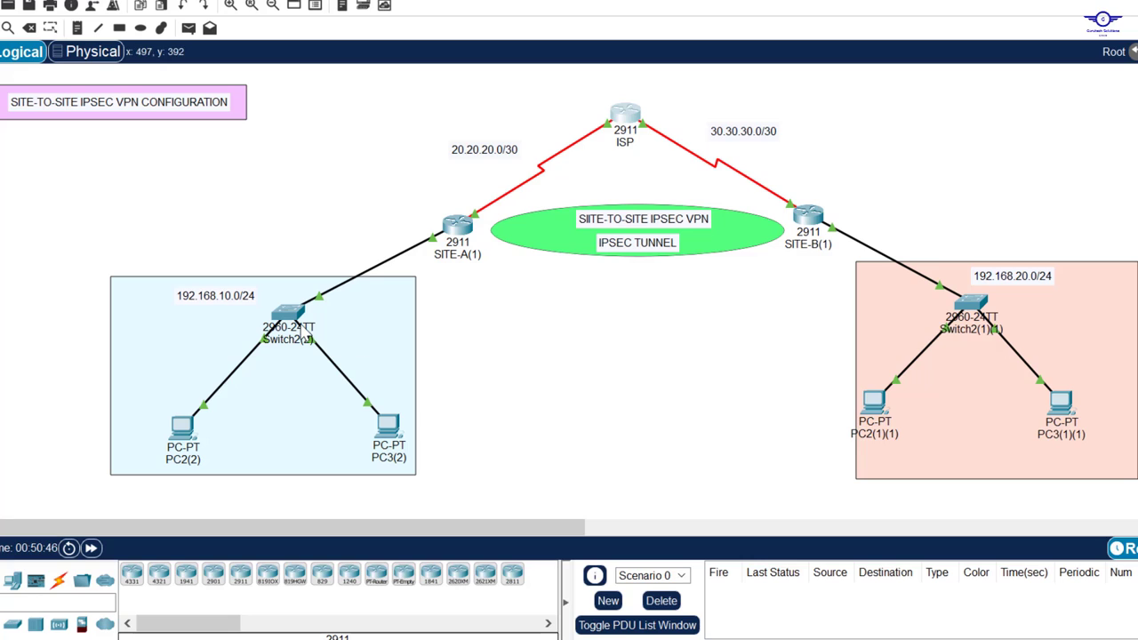
mouse_move(190, 436)
mouse_move(460, 230)
mouse_move(532, 181)
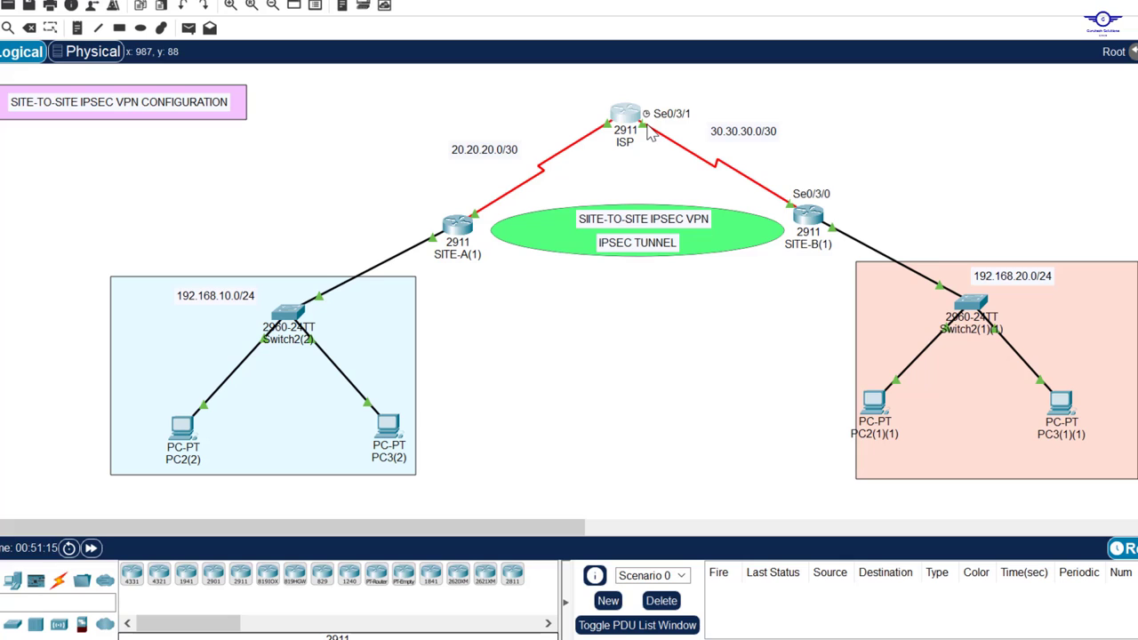
mouse_move(628, 119)
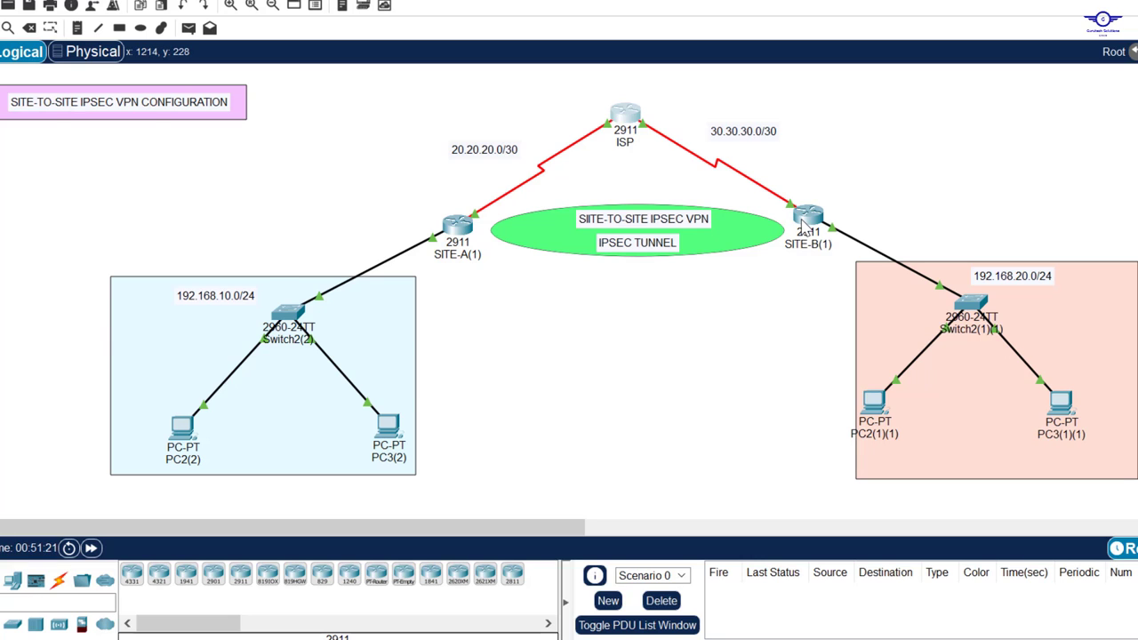
mouse_move(803, 225)
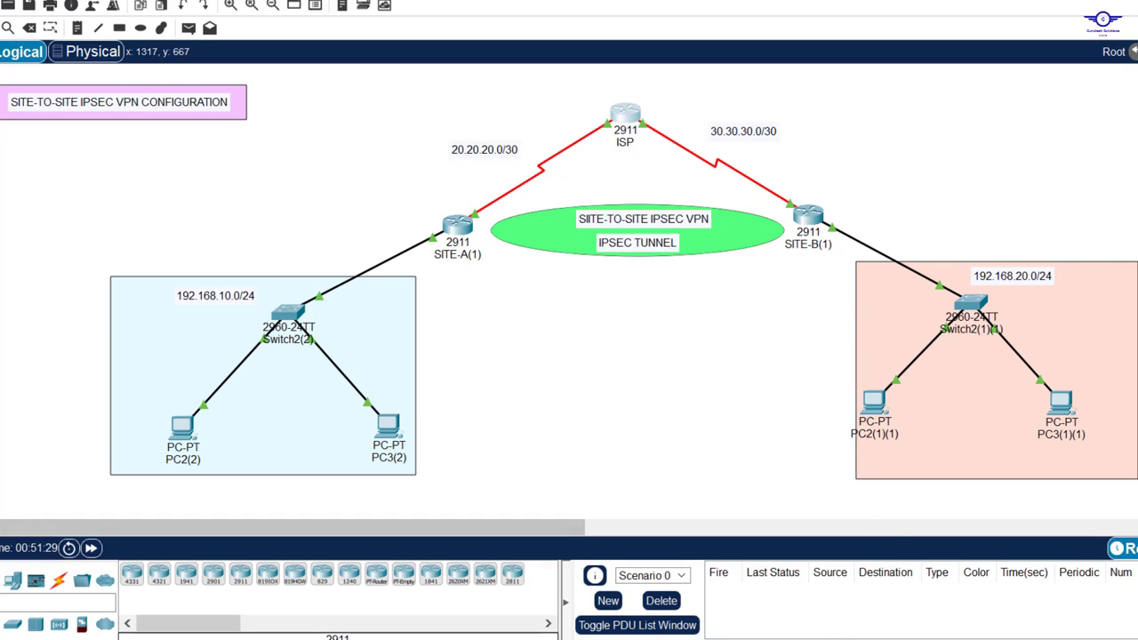
Step: Select guide step 3, 'Configure OSPF and test communication', and return to the topology
key("alt+Tab")
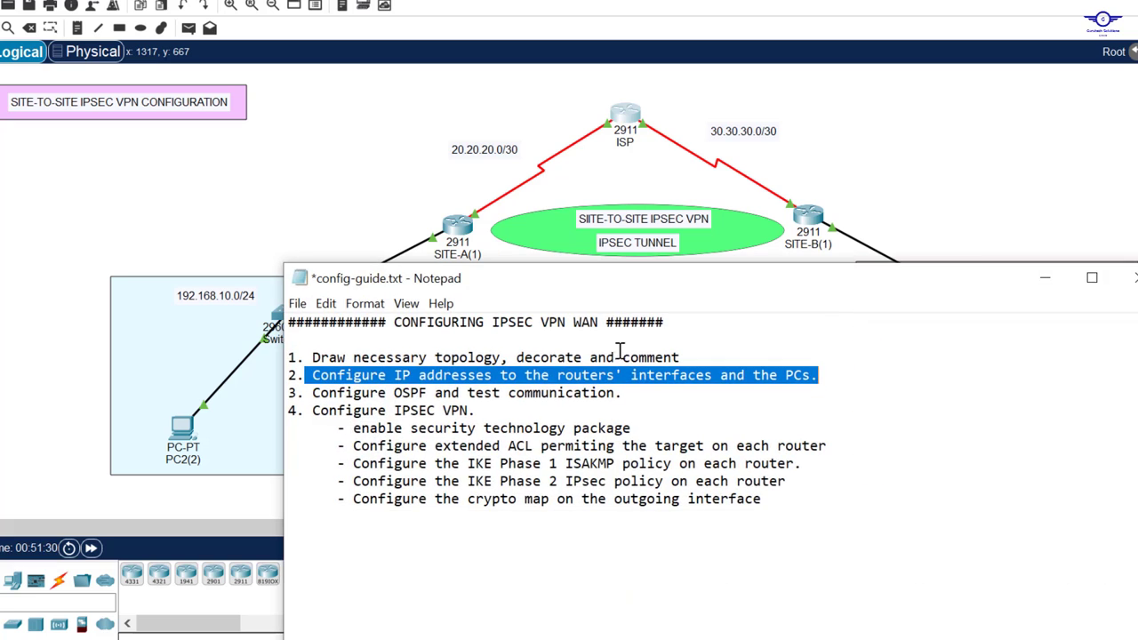
left_click(635, 397)
left_click_drag(635, 396, 315, 402)
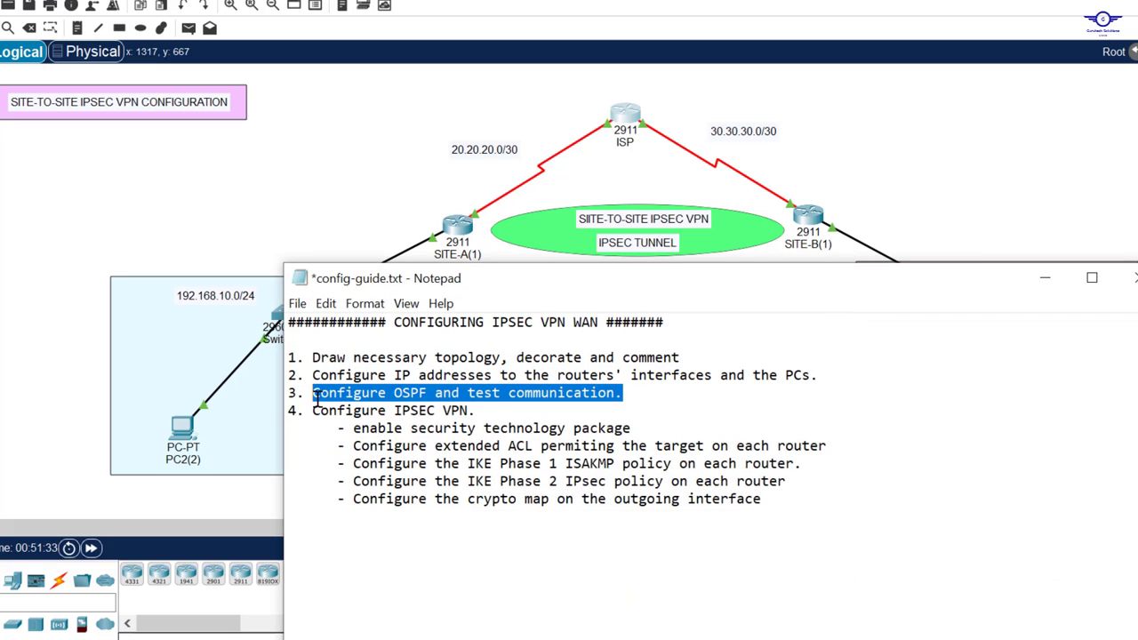
left_click(332, 130)
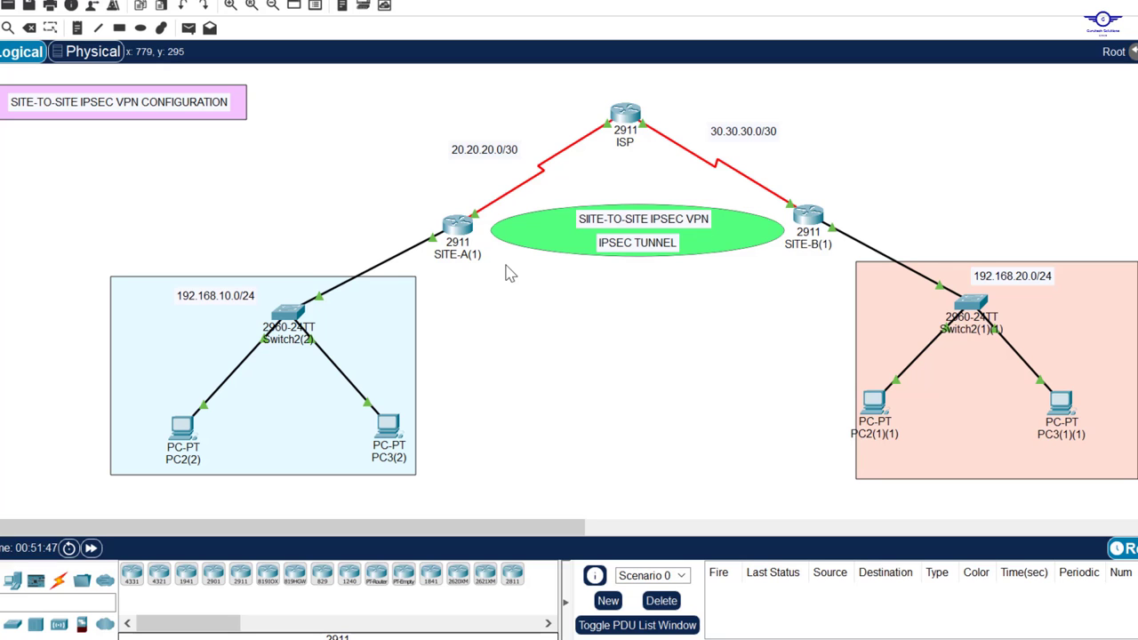
Step: Open SITE-A's command line and position its window
left_click(459, 238)
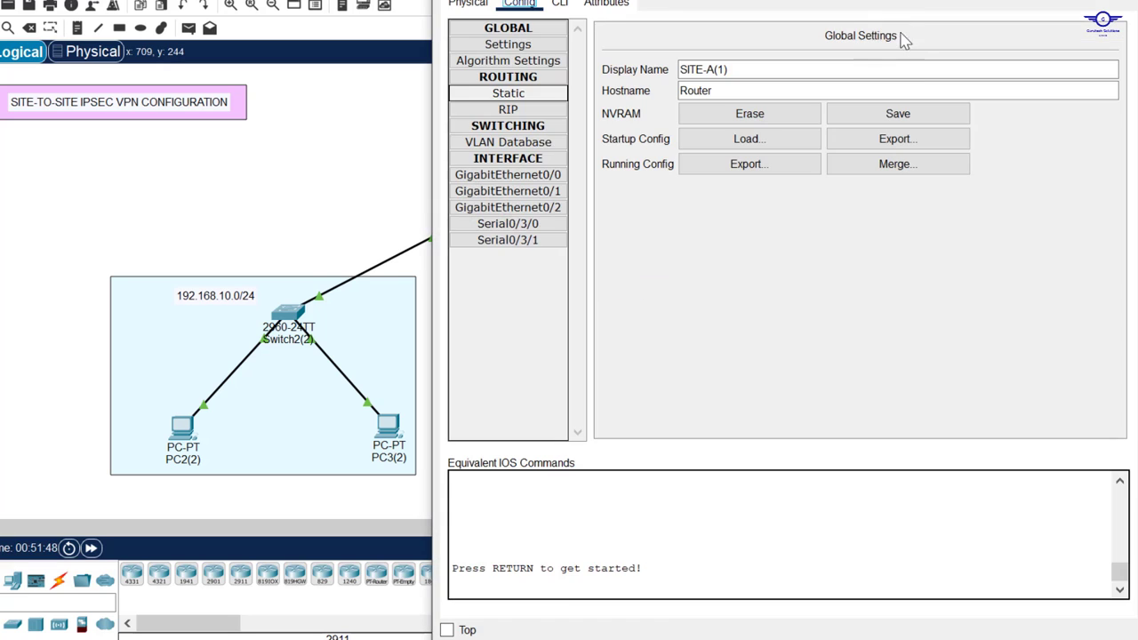
left_click_drag(824, 0, 809, 47)
left_click(570, 72)
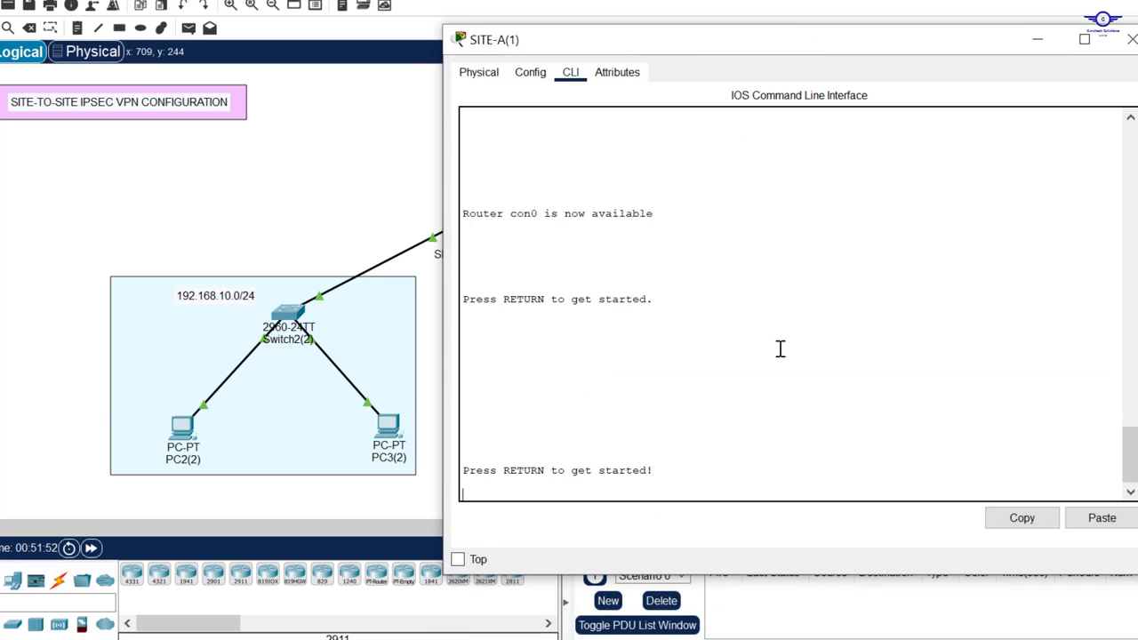
key("Return")
key("Return")
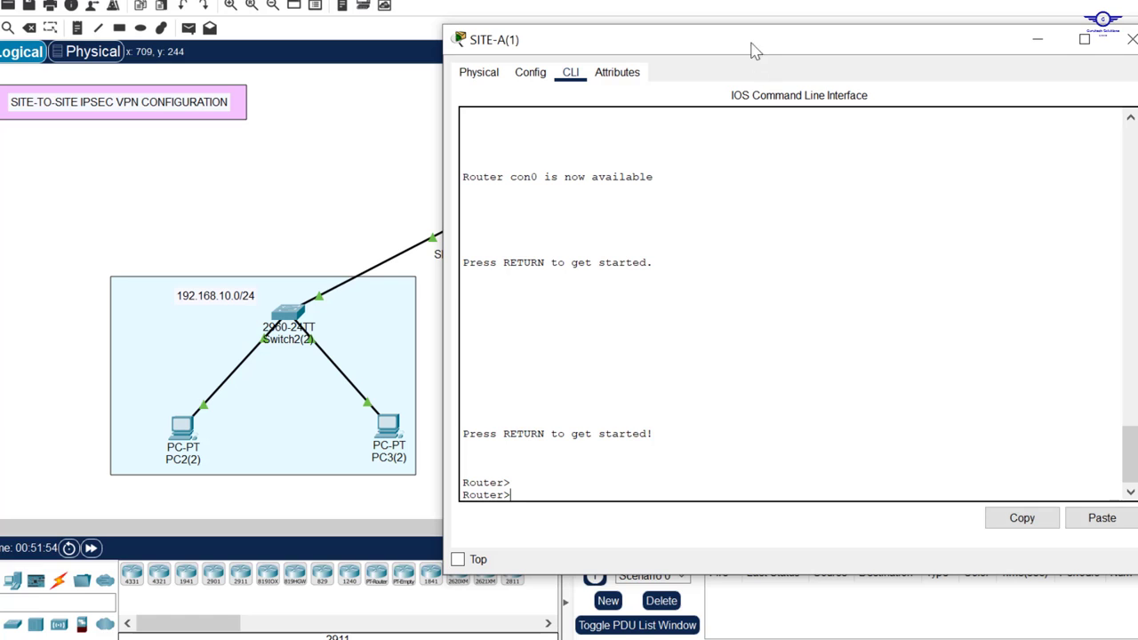
mouse_move(746, 29)
left_mouse_down()
mouse_move(740, 91)
mouse_move(739, 42)
left_mouse_up()
key("Return")
key("Return")
key("Return")
Step: Enter global configuration mode on SITE-A and start OSPF process 11
type("en")
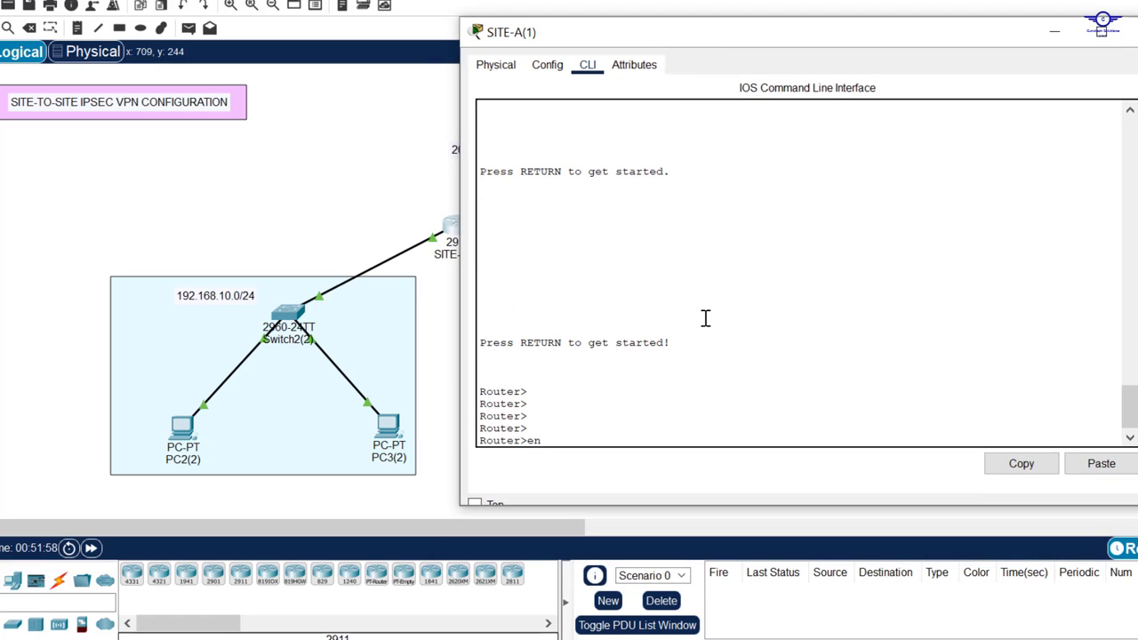
key("Return")
type("conf t")
key("Return")
key("Return")
key("Return")
key("Return")
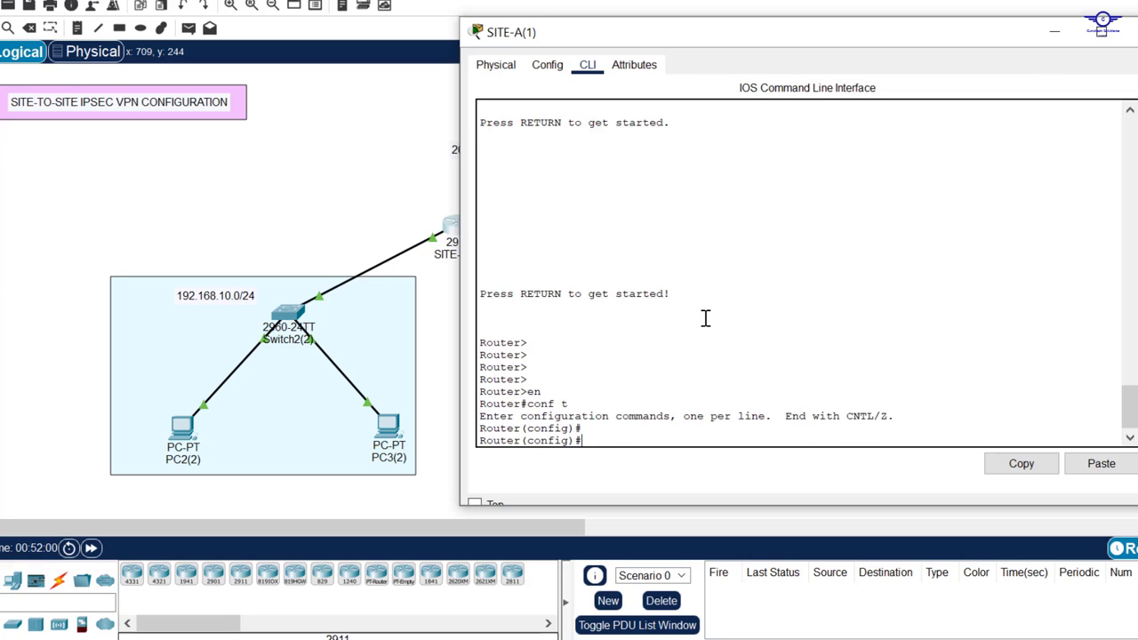
type("rout")
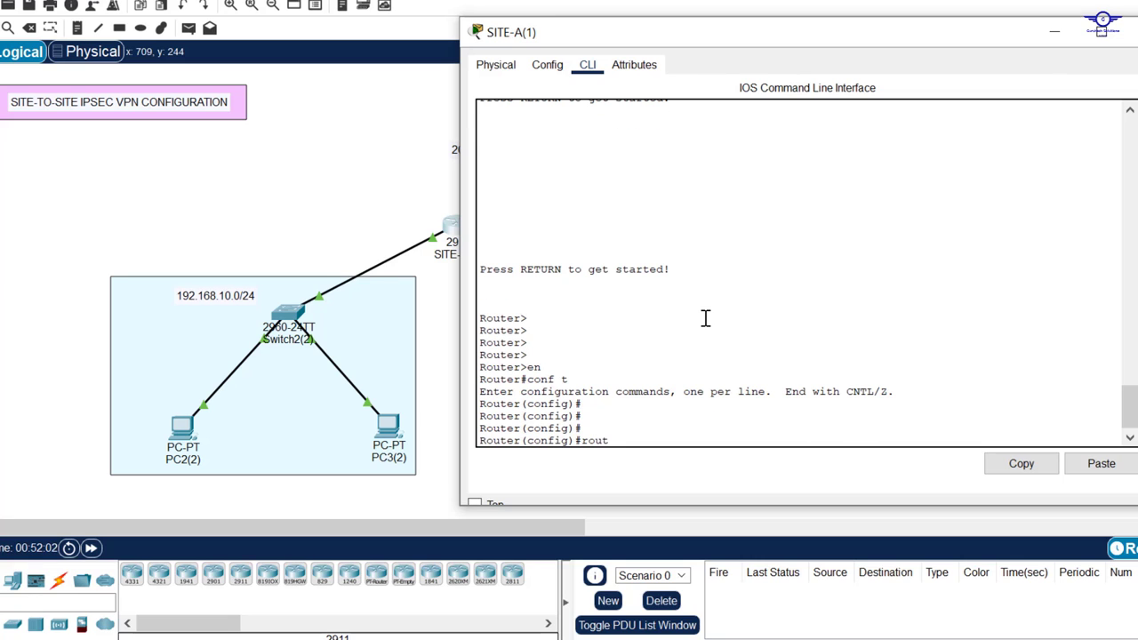
key("Tab")
type("os")
key("Tab")
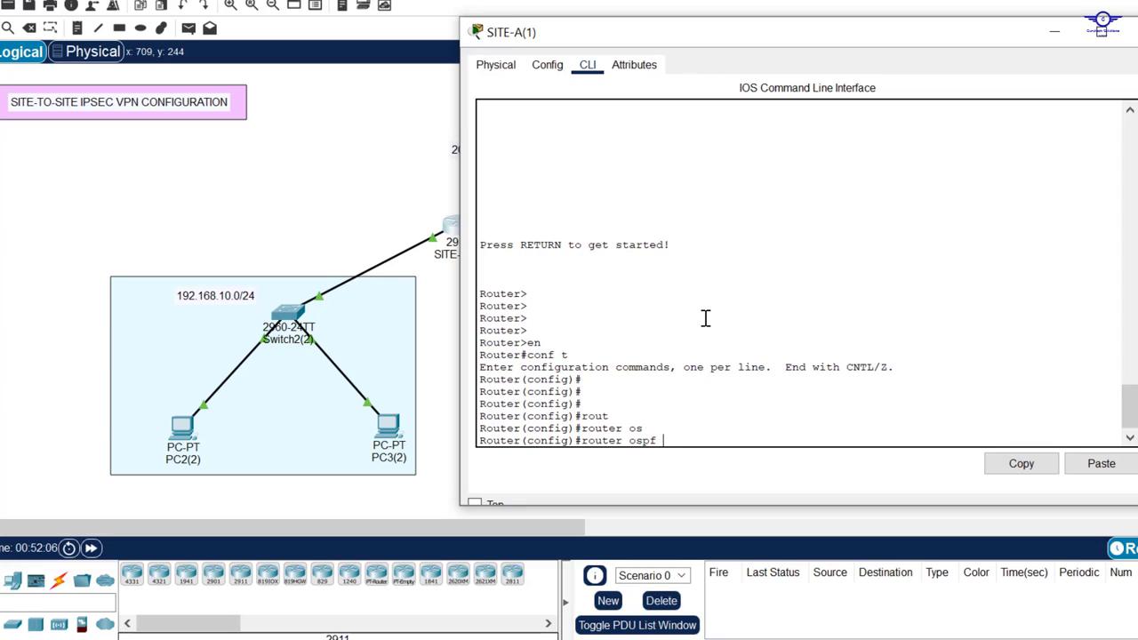
key("Return")
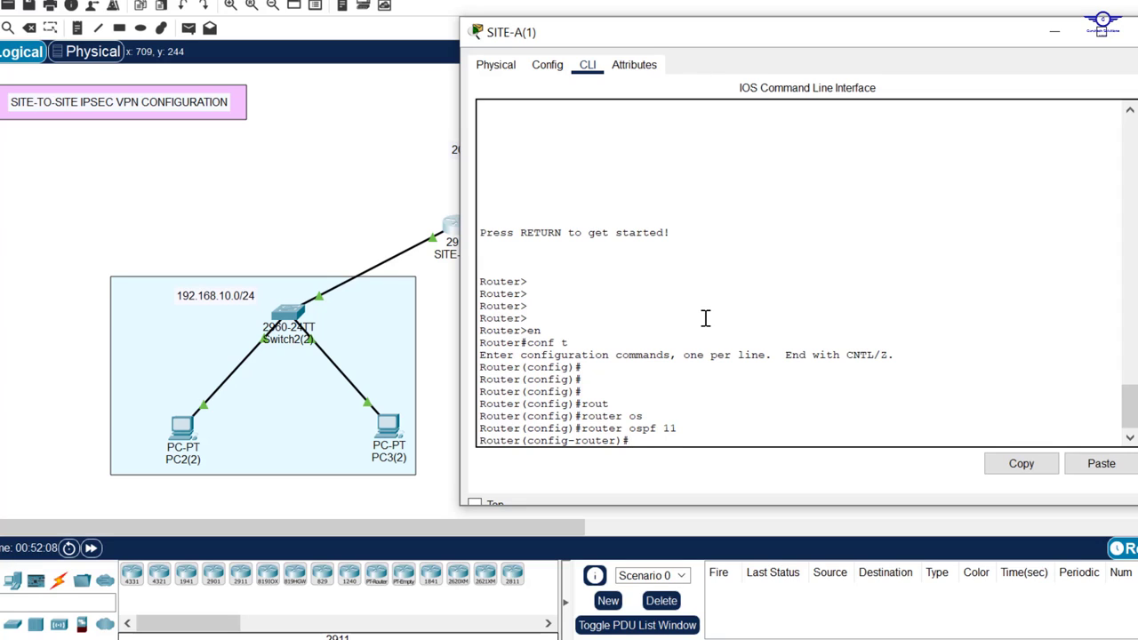
Step: Set router-id 2.1.2.1 and advertise 192.168.10.0 in area 0
type("rou")
key("Tab")
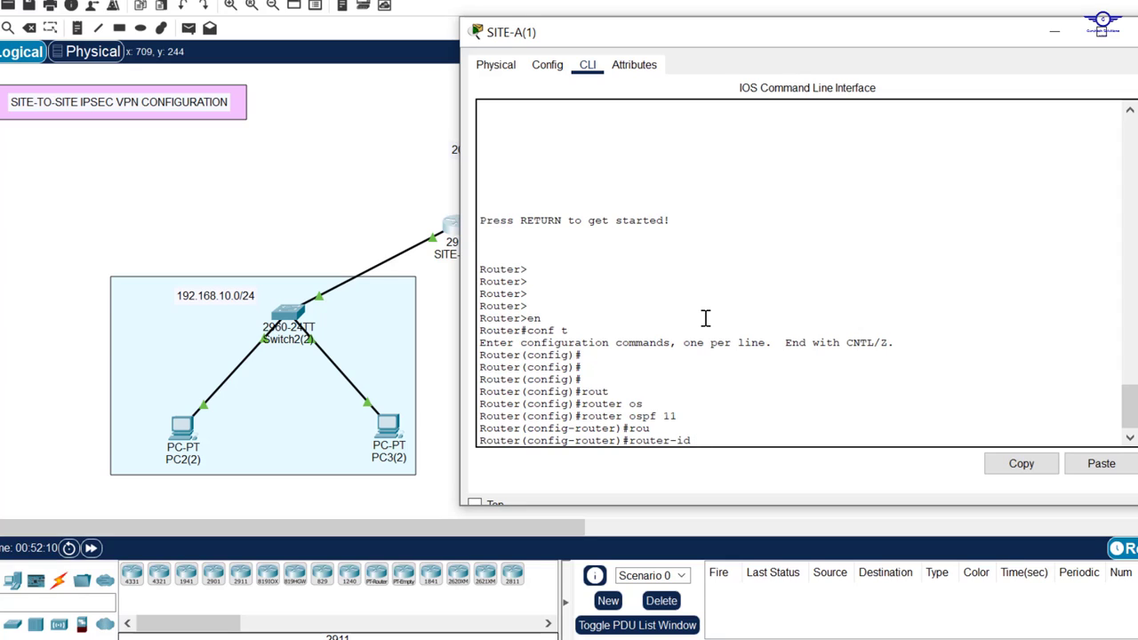
type("2.1.1.2")
key("Return")
key("Return")
key("Return")
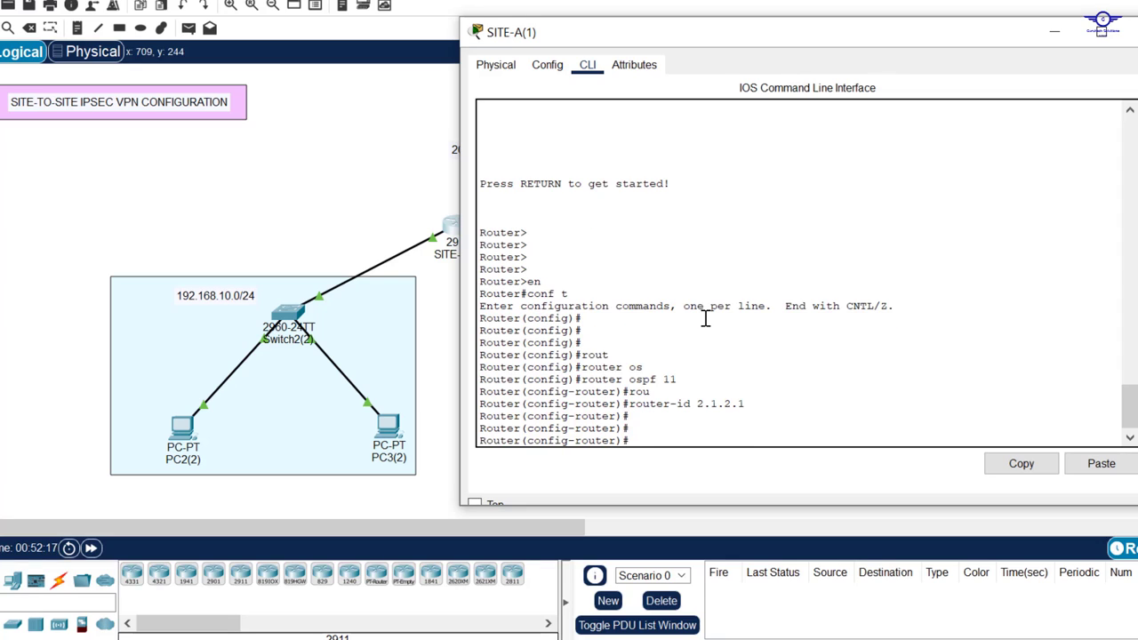
key("Tab")
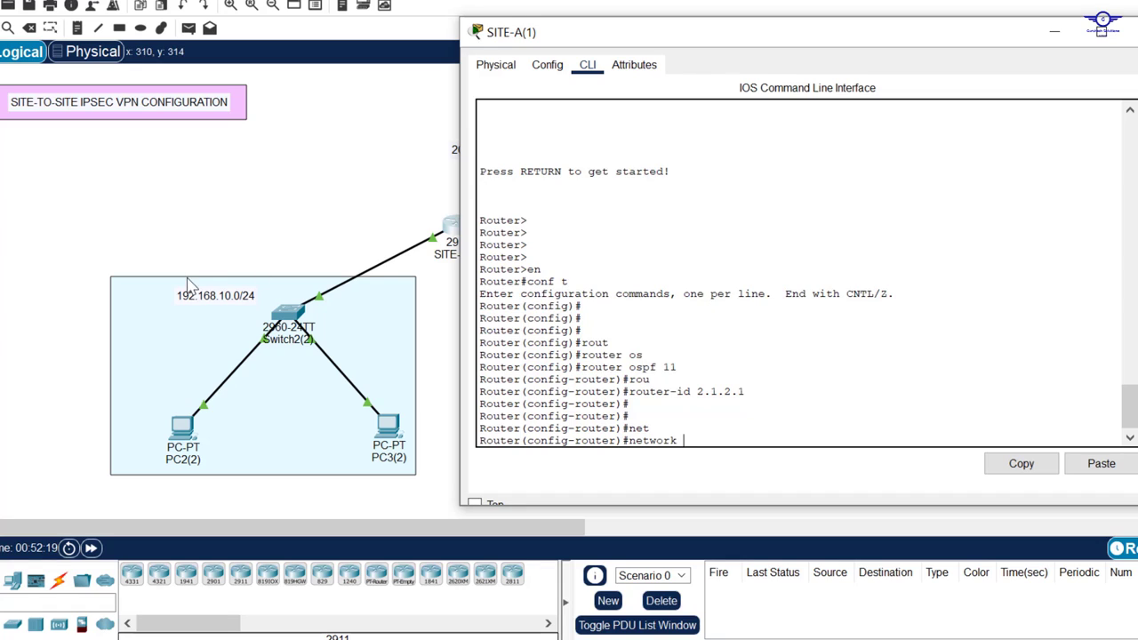
type("192.168")
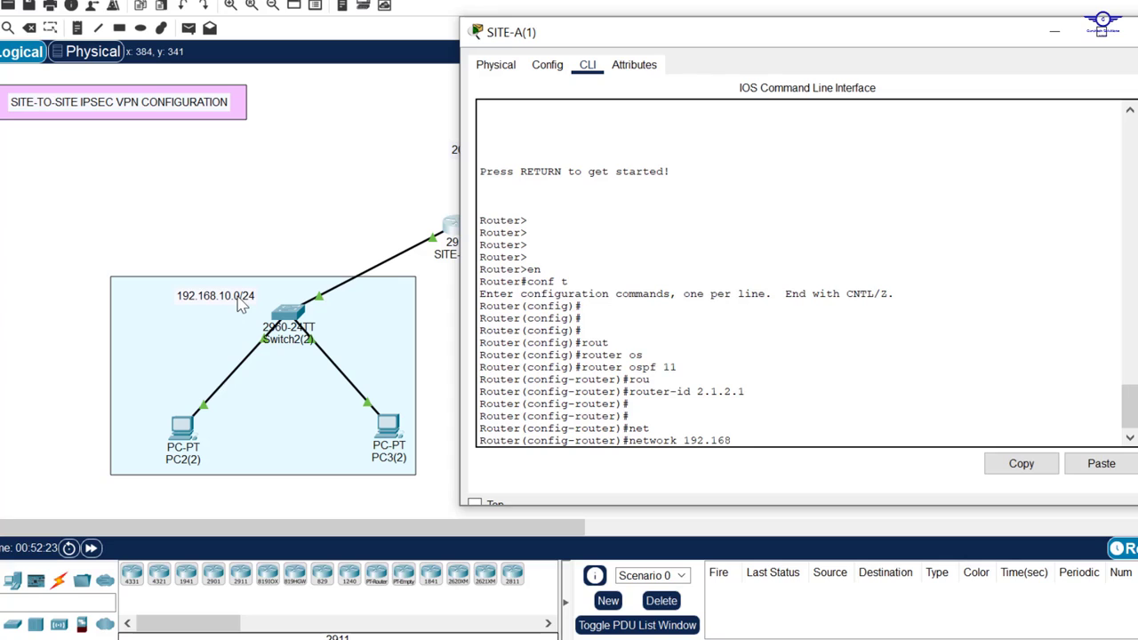
type(".10.0")
key("Tab")
type("0")
key("Return")
key("Return")
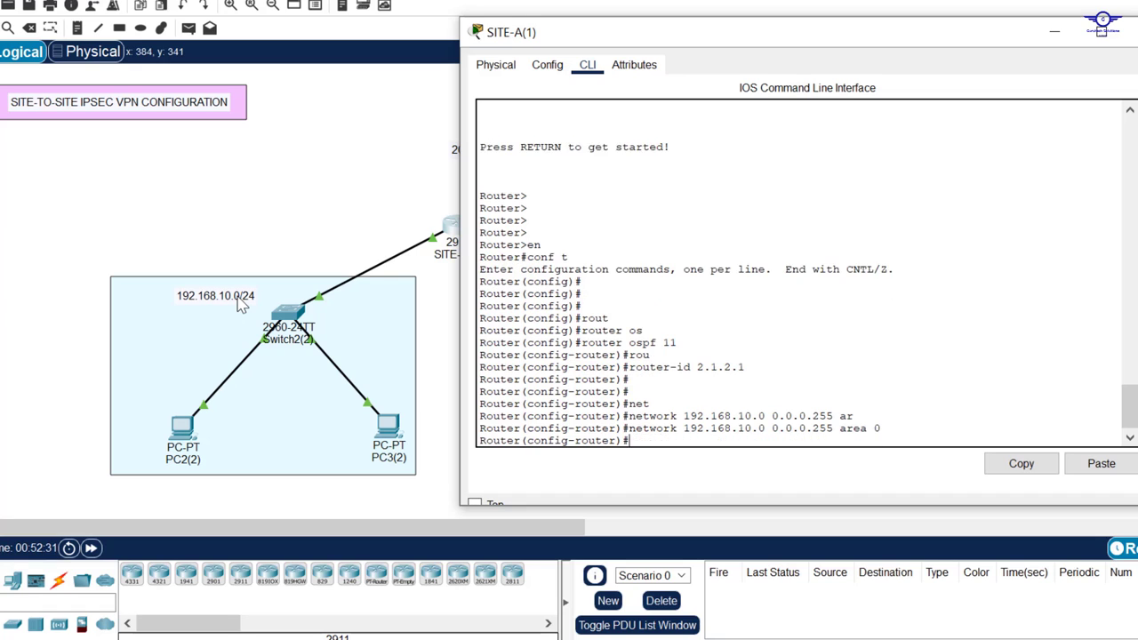
Step: Advertise the 20.20.20.0 0.0.0.3 WAN link in area 0 too
key("Up")
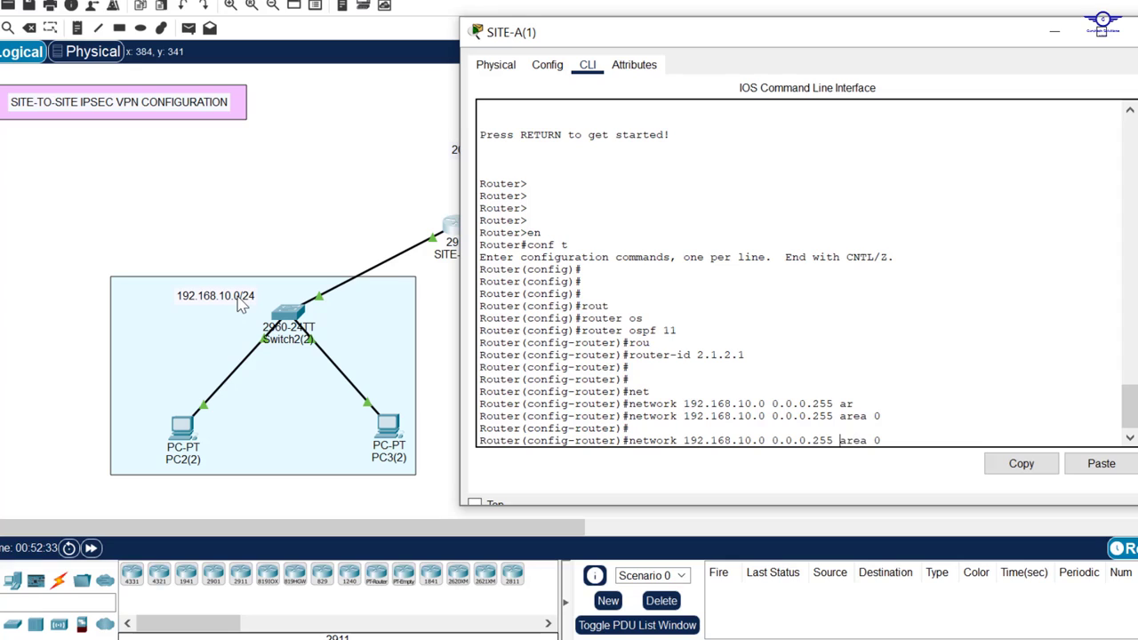
key("Left")
key("Left")
key("Left")
key("Left")
key("Left")
key("Left")
key("Left")
key("BackSpace")
key("BackSpace")
key("BackSpace")
key("BackSpace")
key("BackSpace")
key("BackSpace")
key("BackSpace")
key("BackSpace")
key("BackSpace")
key("BackSpace")
key("BackSpace")
key("BackSpace")
key("BackSpace")
key("BackSpace")
key("BackSpace")
key("BackSpace")
key("BackSpace")
key("BackSpace")
key("BackSpace")
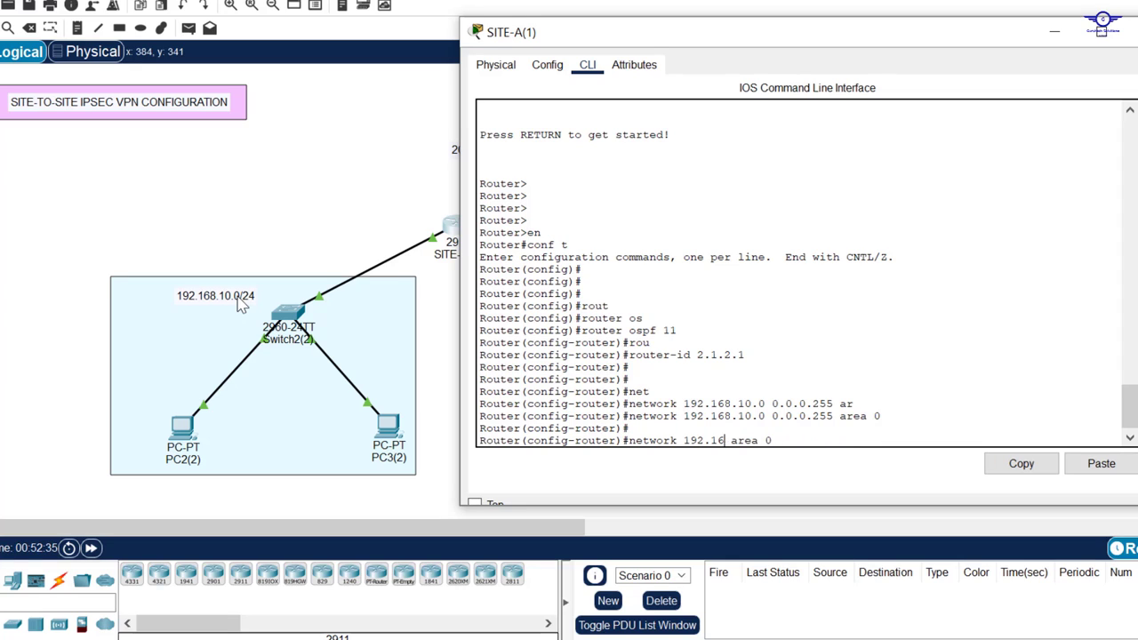
key("BackSpace")
key("BackSpace")
key("BackSpace")
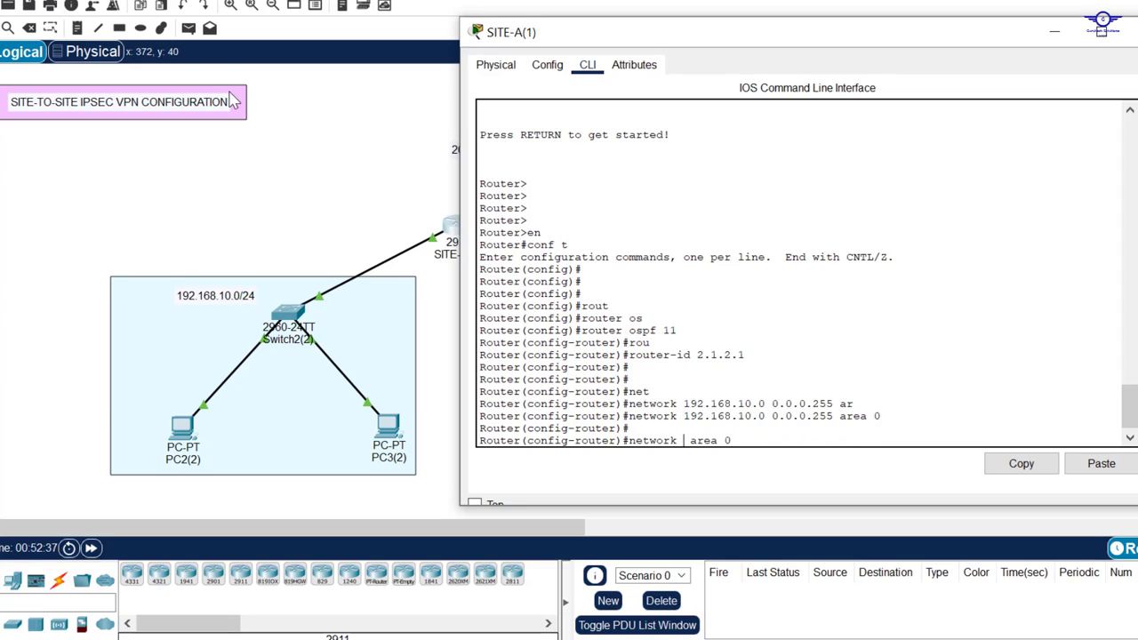
left_click(331, 147)
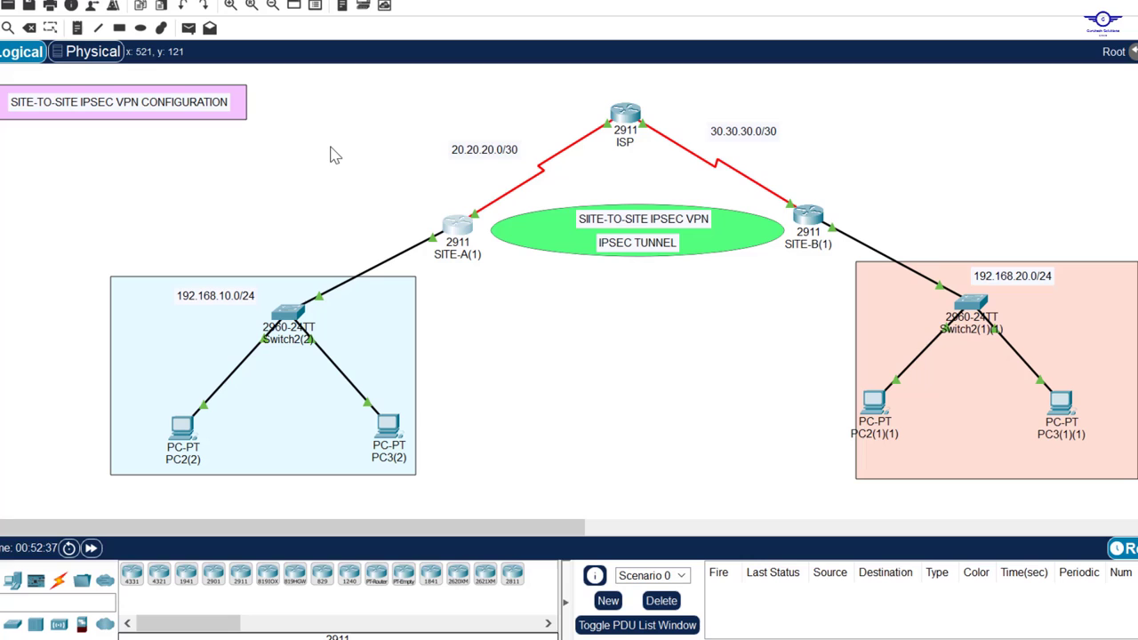
left_click(458, 227)
type("20.20")
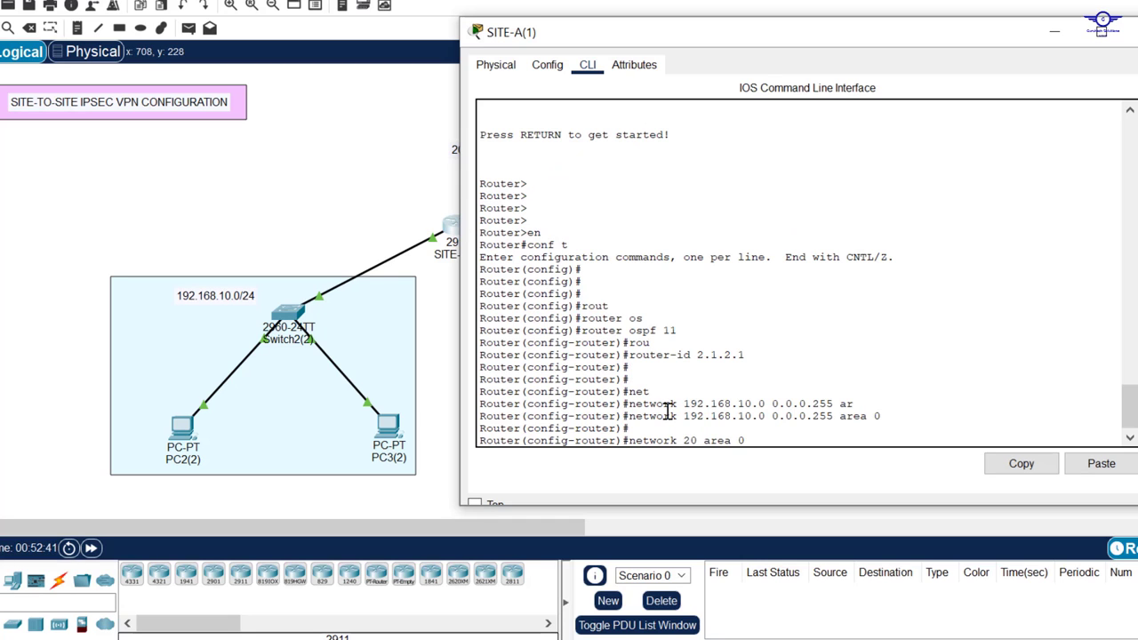
type(".20.0 0.0.0.3")
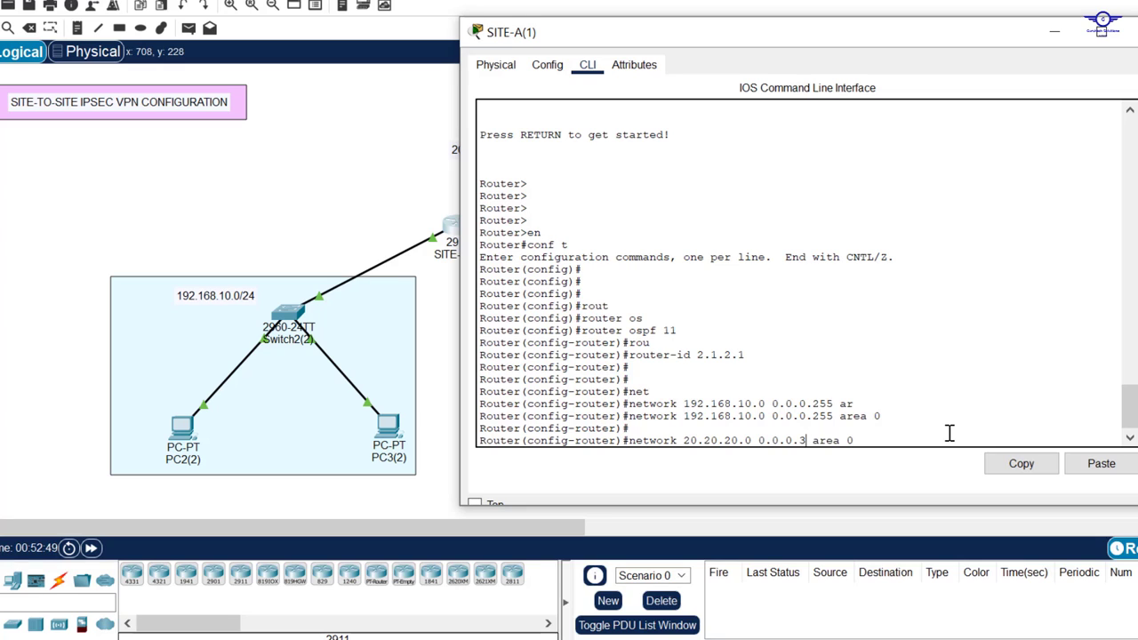
key("Return")
Step: Exit OSPF mode, save SITE-A's configuration with do wr, and close the window
type("ex")
key("Return")
key("Return")
key("Return")
key("Return")
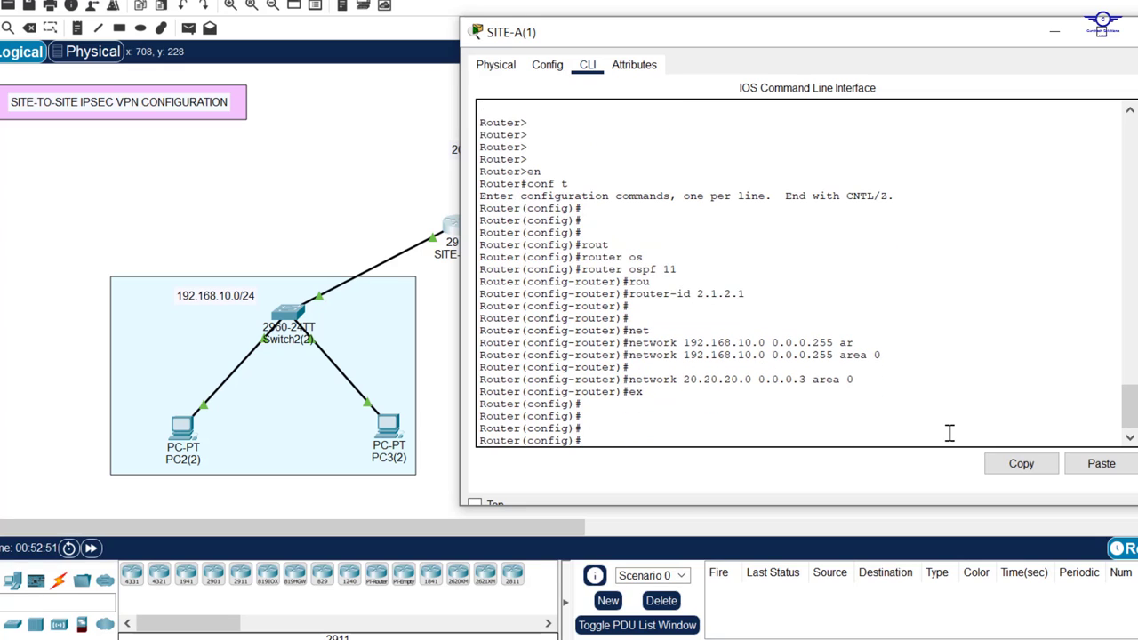
type("do wr")
key("Return")
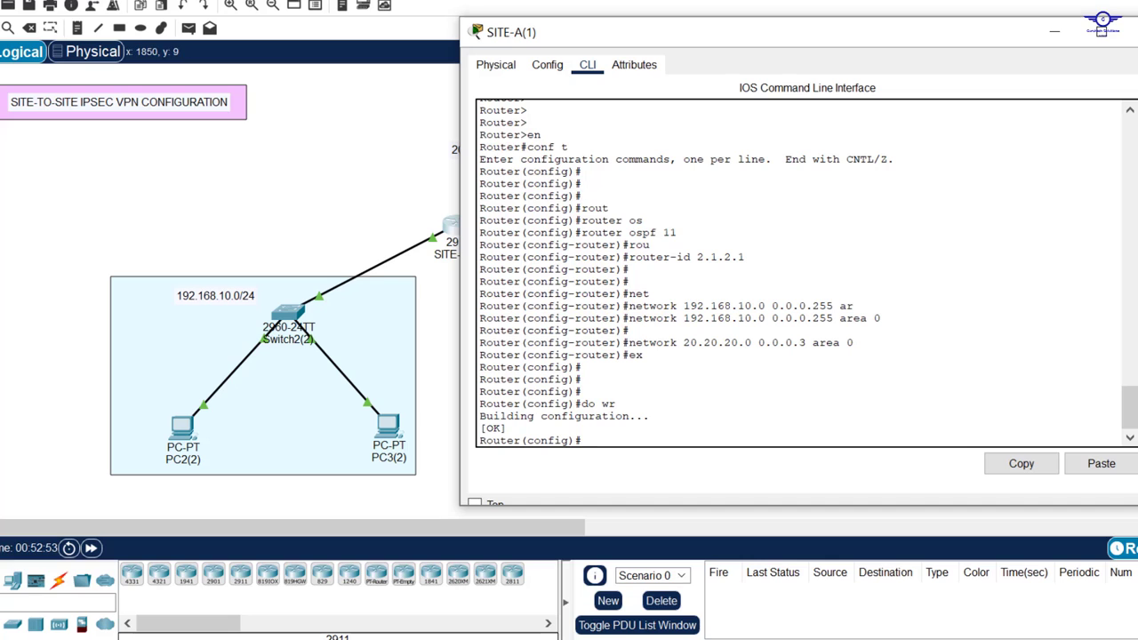
left_click(1113, 40)
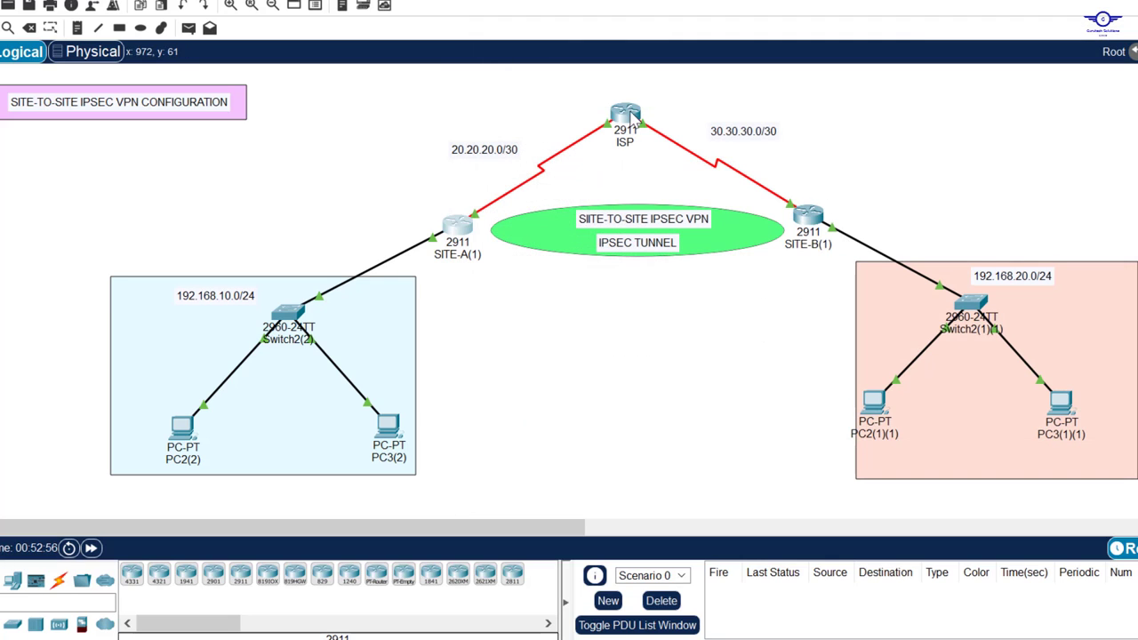
Step: Start OSPF 11 on the ISP router with router-id 3.1.3.1
left_click(627, 116)
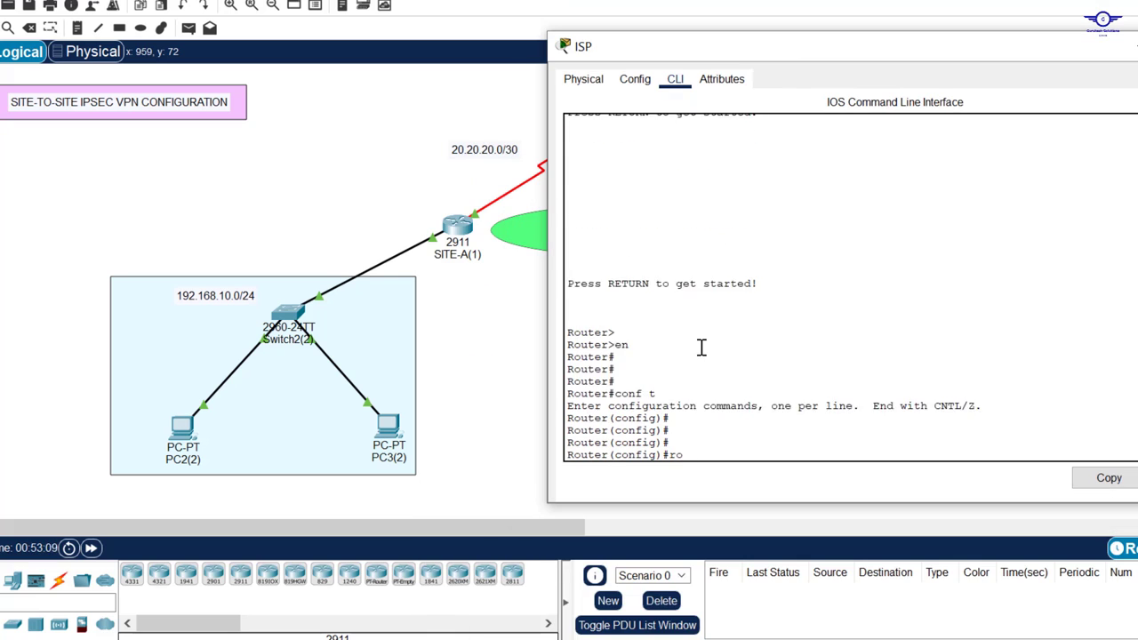
type("os")
key("Tab")
type("11")
key("Return")
type("rou")
Step: Advertise 20.20.20.0 0.0.0.3 in area 0 on the ISP router
key("Tab")
type("-id 3.1.3.1")
key("Return")
key("Return")
key("Return")
type("net")
key("Tab")
type("20.20.20.0 0.0.0.3 ar")
key("Tab")
type("0")
key("Return")
key("Up")
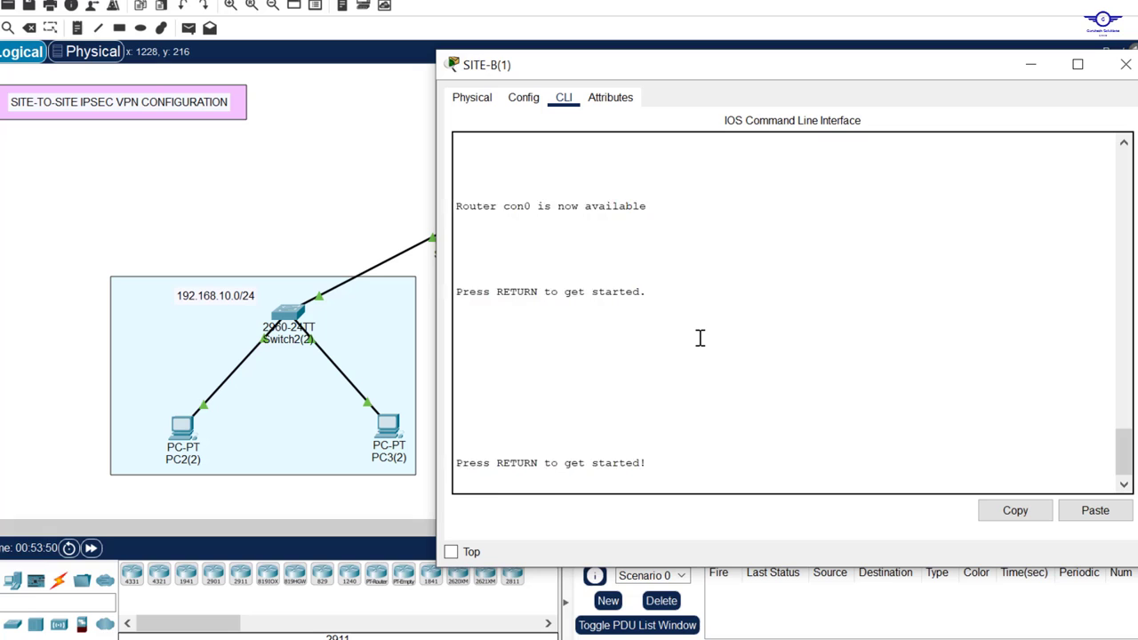
Step: On SITE-B, start OSPF 11 and advertise 192.168.20.0 0.0.0.255 in area 0
key("Return")
type("en")
key("Return")
type("conf t")
key("Return")
key("Return")
key("Return")
key("Return")
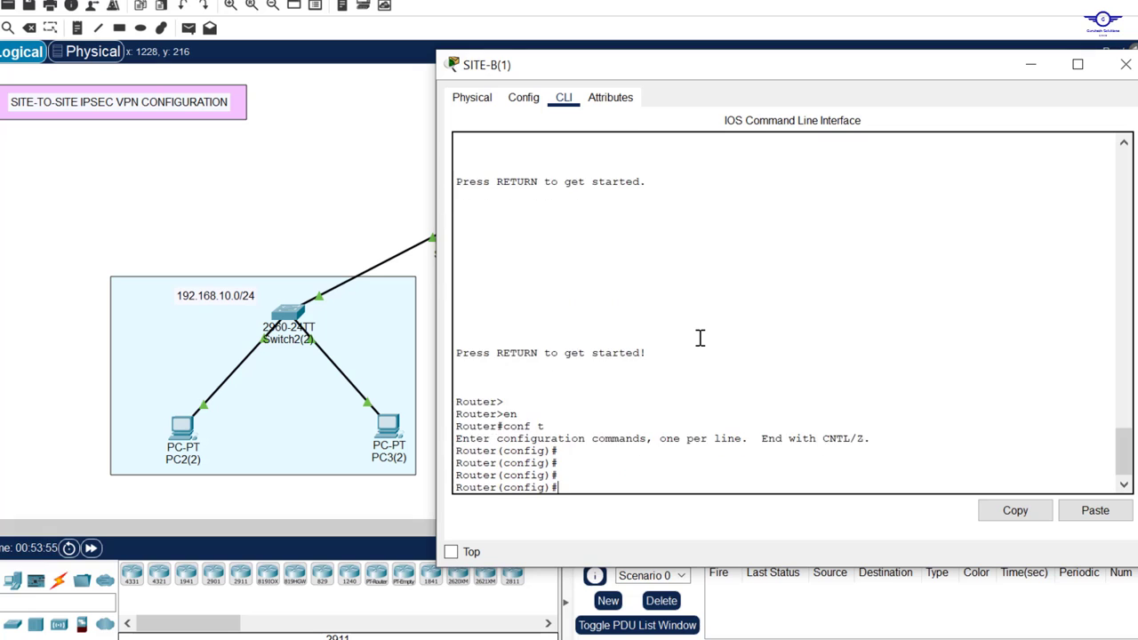
type("rou")
key("Tab")
type("os")
type(" 192.168.20.0 0.0.0.255 ar")
key("Tab")
type("0")
Step: Advertise 30.30.30.0 0.0.0.3 in area 0 on SITE-B, save with do wr, and close it
key("Return")
key("Return")
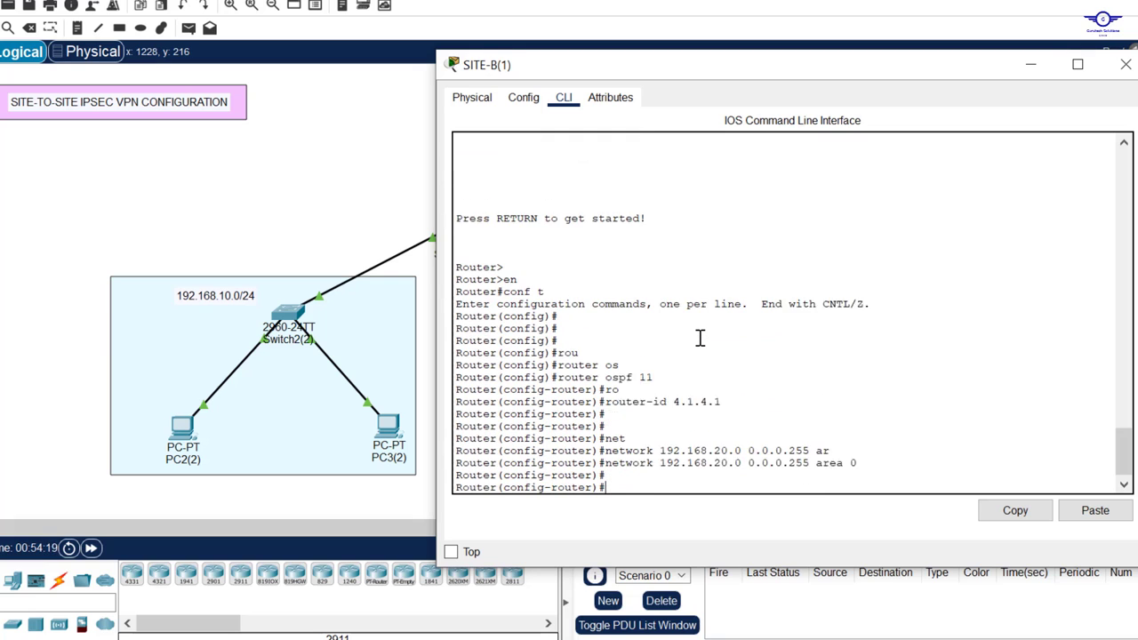
type("net")
key("Tab")
type("30.30.30.0 0.0.0.3 a\t0 ex    do wr")
key("Return")
key("Return")
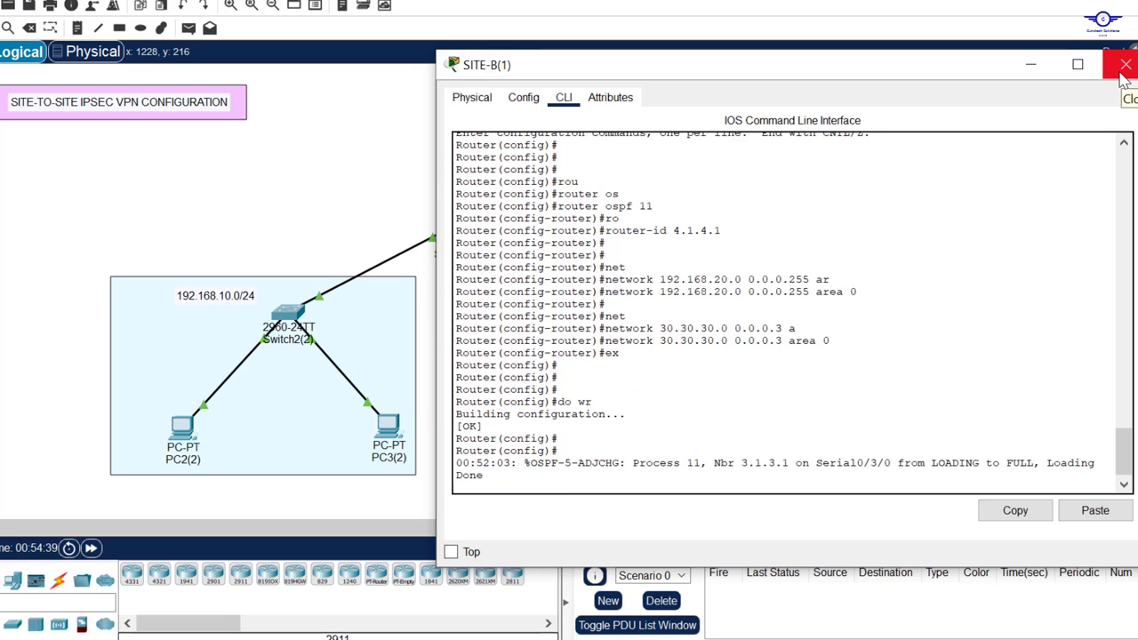
left_click(1123, 71)
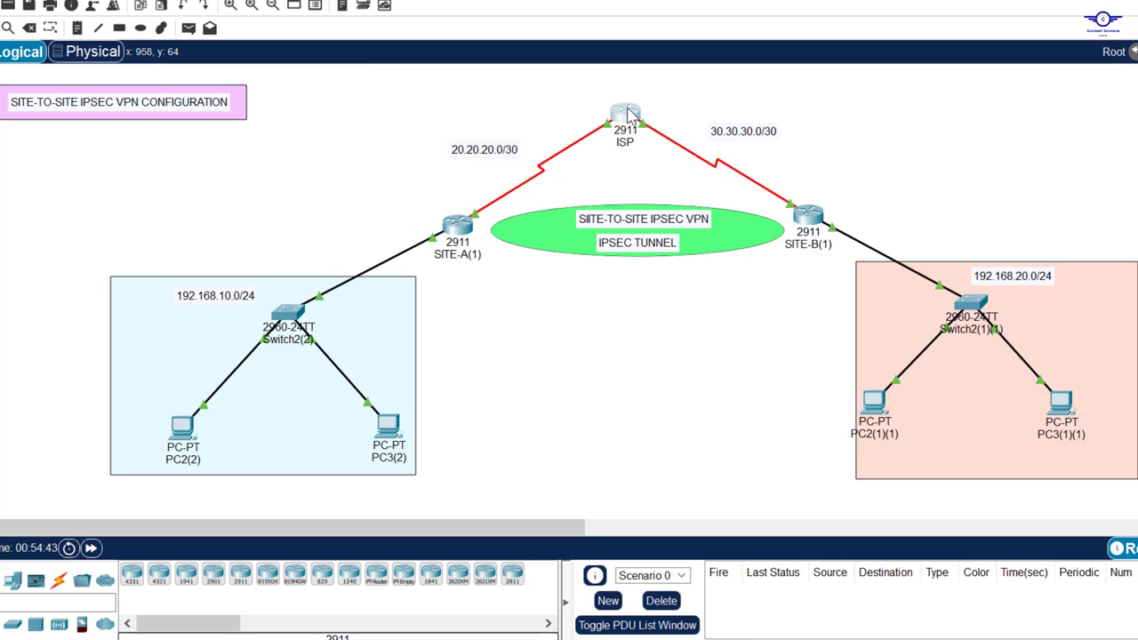
left_click(625, 116)
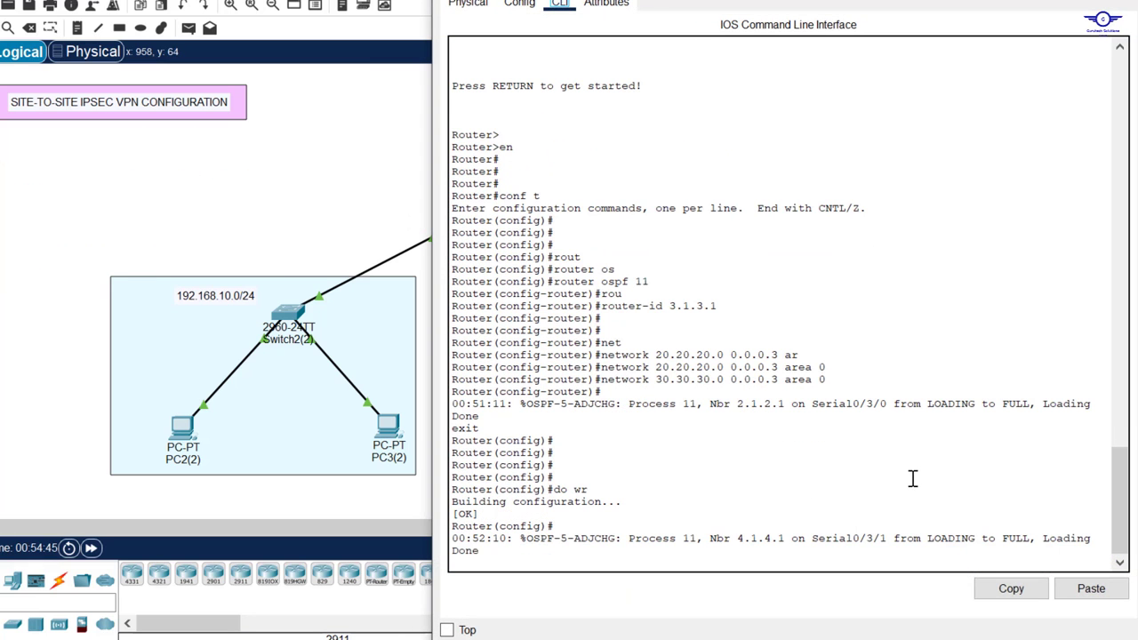
left_click_drag(710, 538, 829, 539)
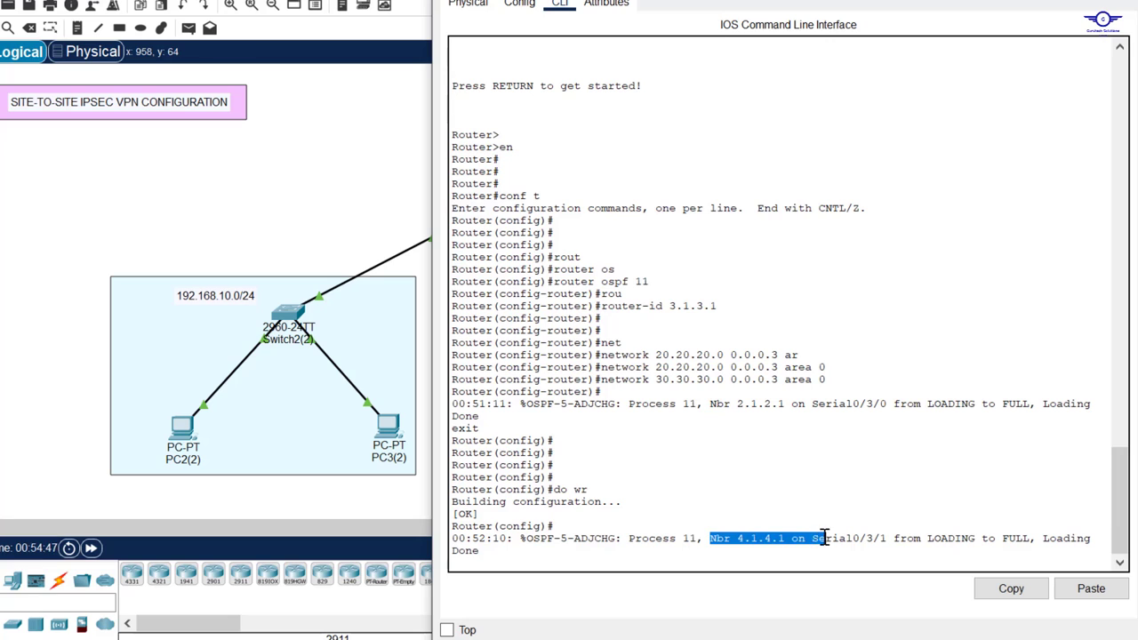
left_click(707, 409)
left_click_drag(707, 409, 816, 413)
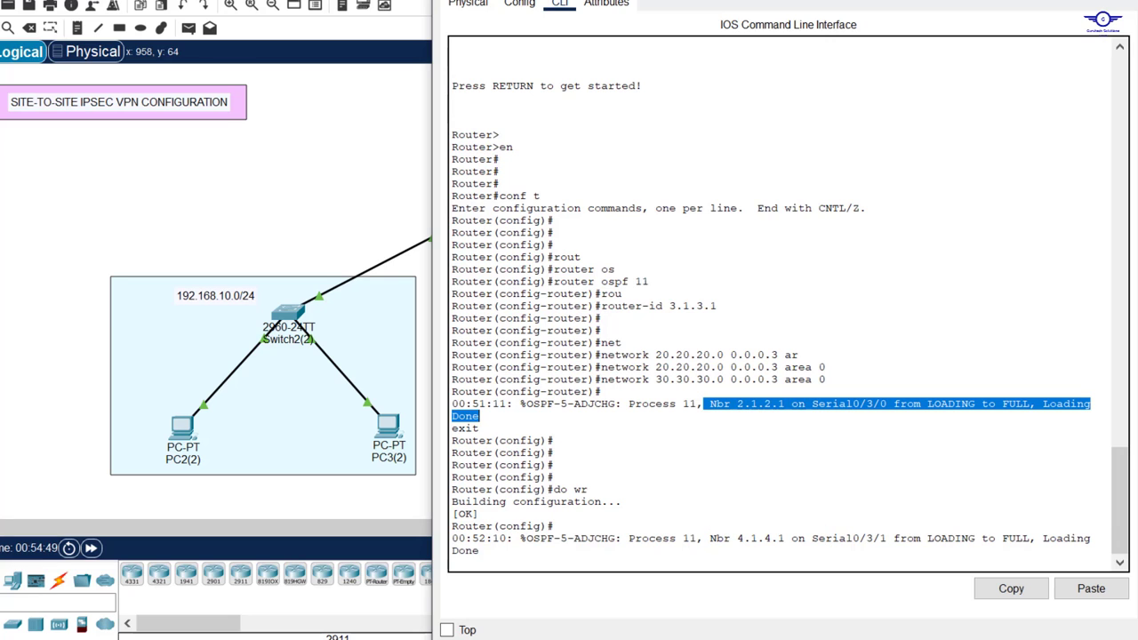
left_click(1118, 1)
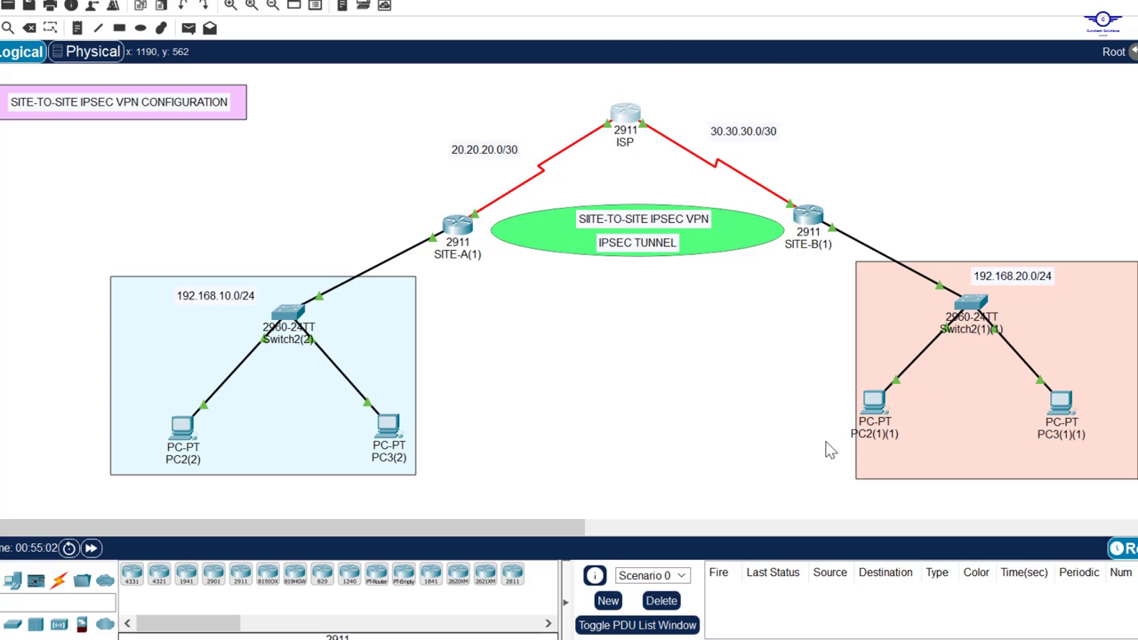
mouse_move(1067, 405)
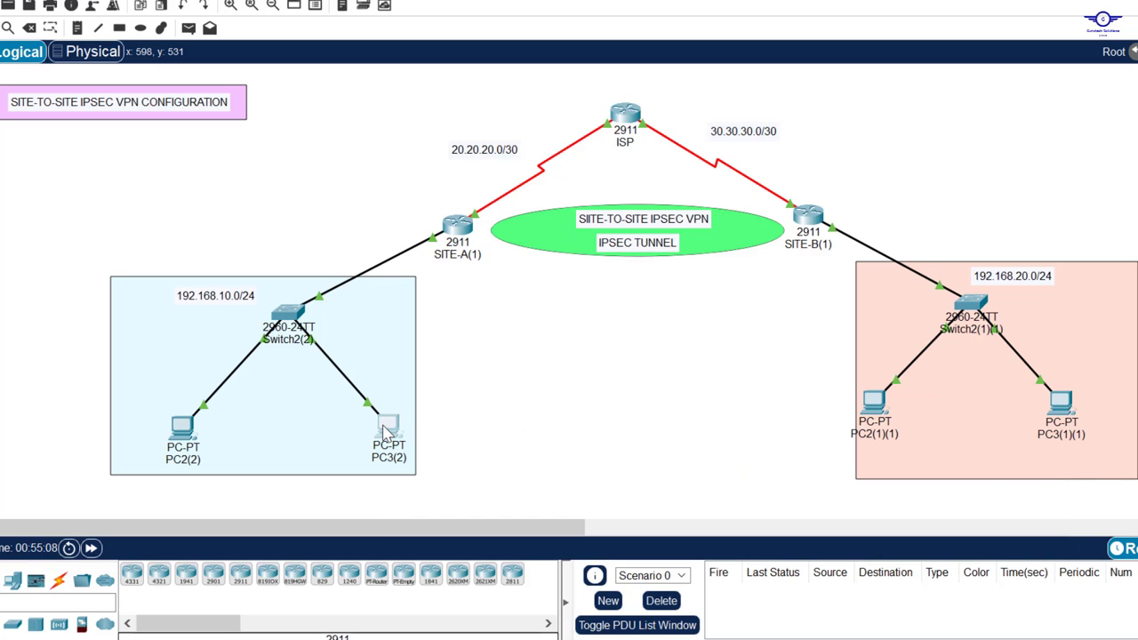
left_click(386, 429)
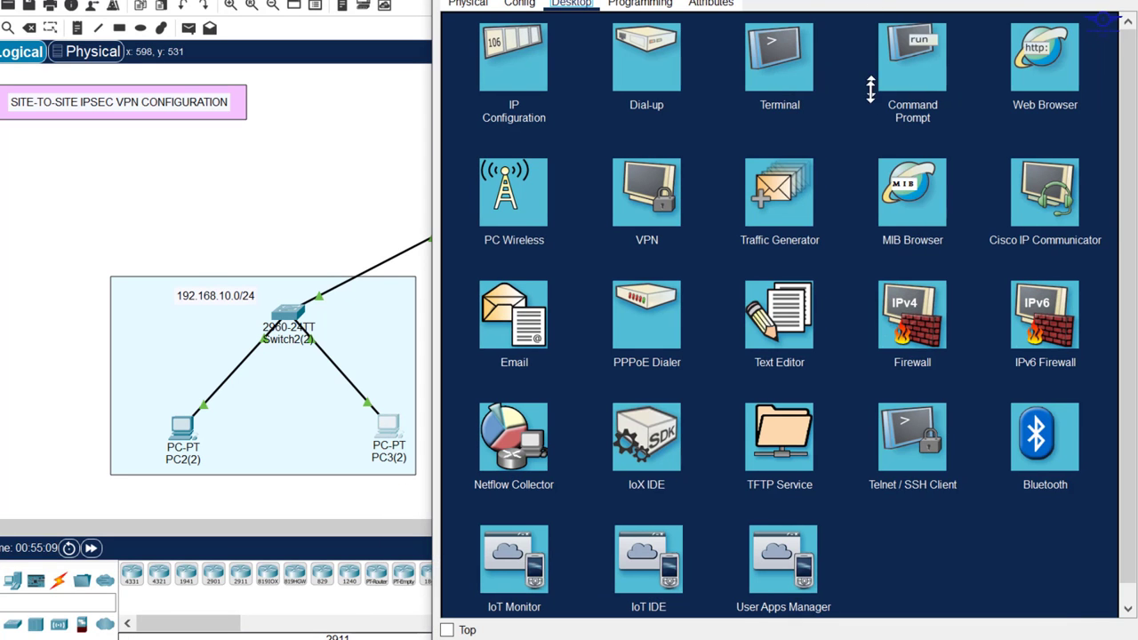
left_click(920, 178)
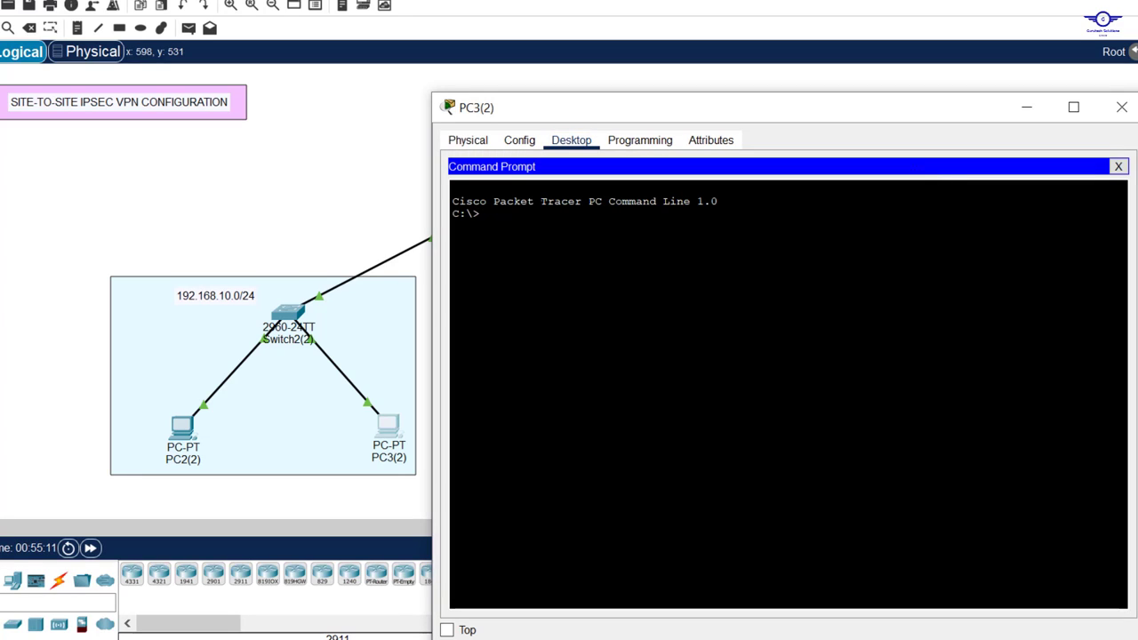
type("i92,1")
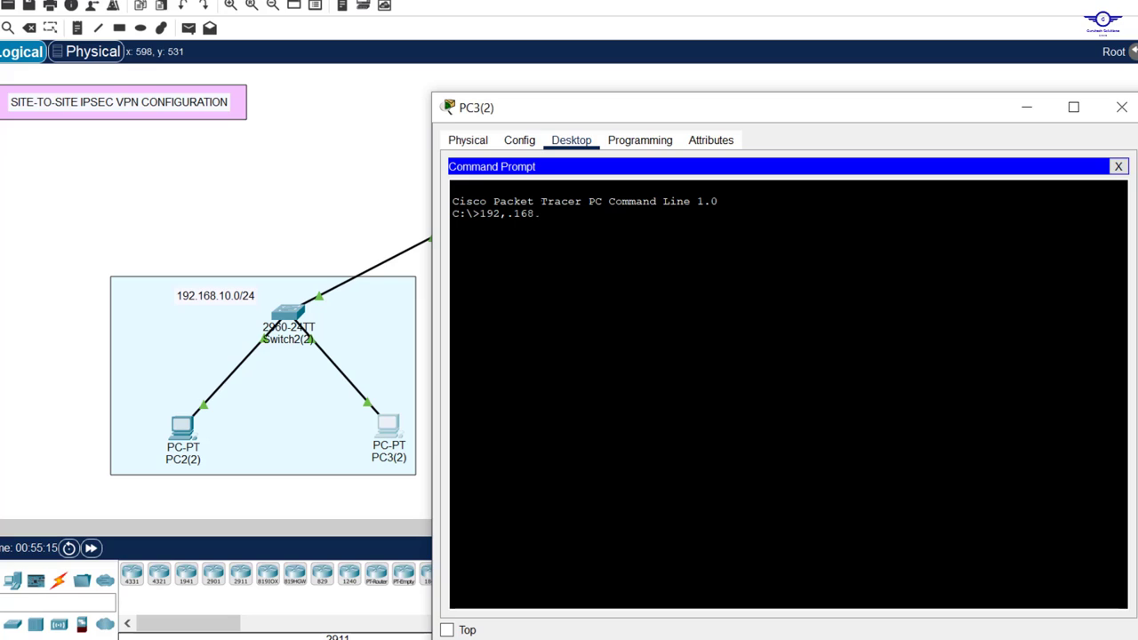
type("0.2")
key("Left")
key("Left")
key("Left")
key("Left")
key("BackSpace")
key("Return")
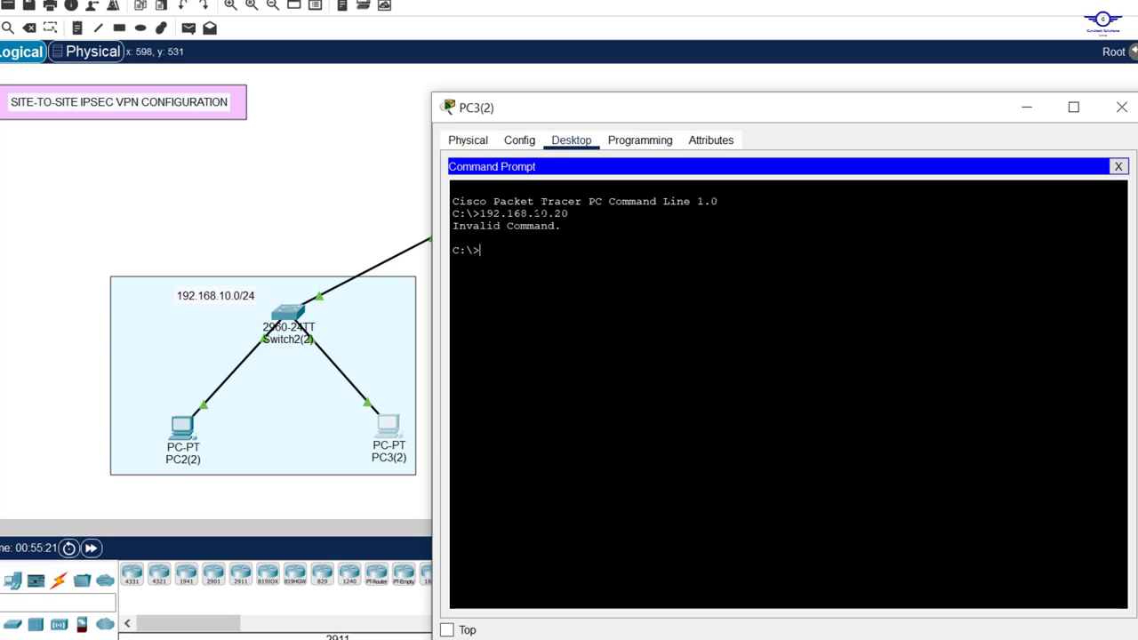
key("Up")
key("Home")
type("ping")
key("Return")
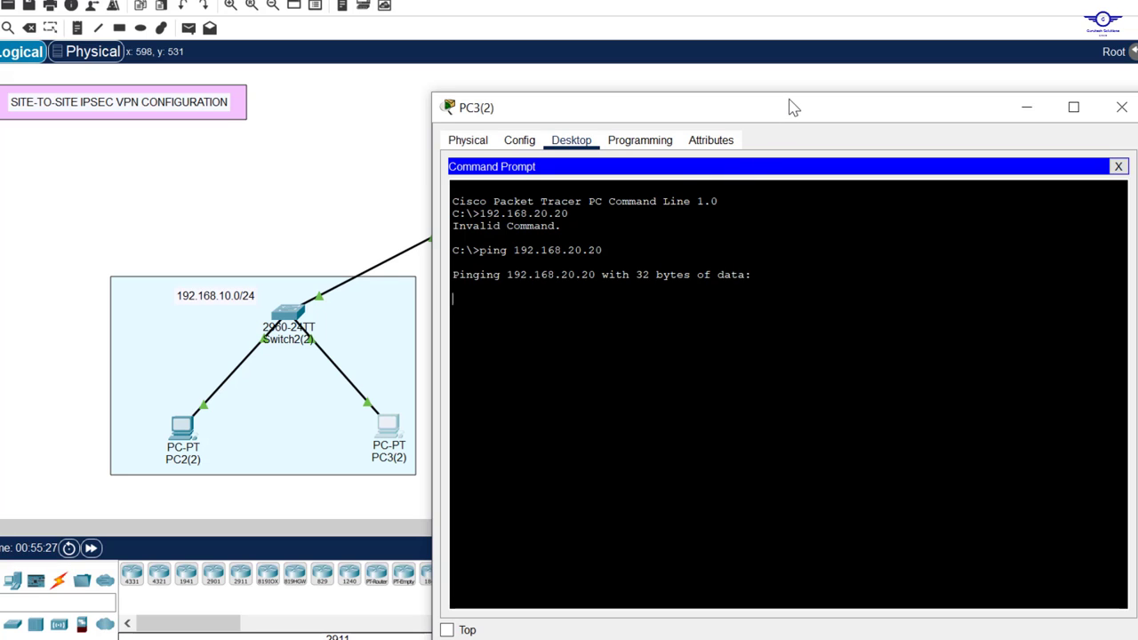
left_click_drag(796, 108, 758, 113)
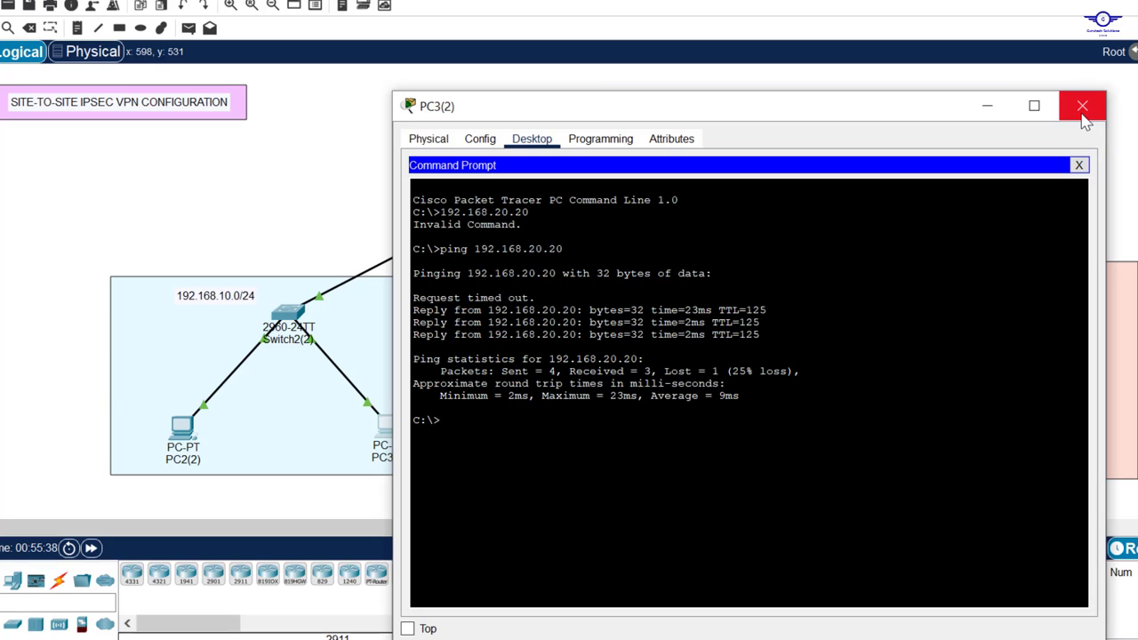
left_click(1082, 108)
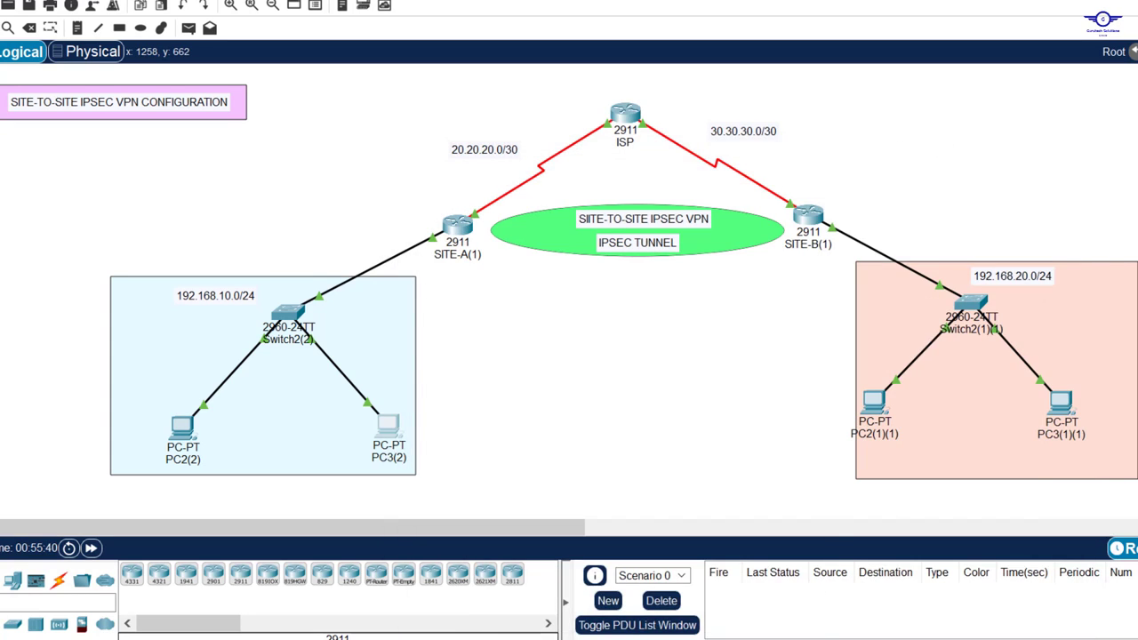
Step: Mark the Configure IPSEC VPN and enable security technology package steps, then reopen SITE-A's CLI
key("alt+Tab")
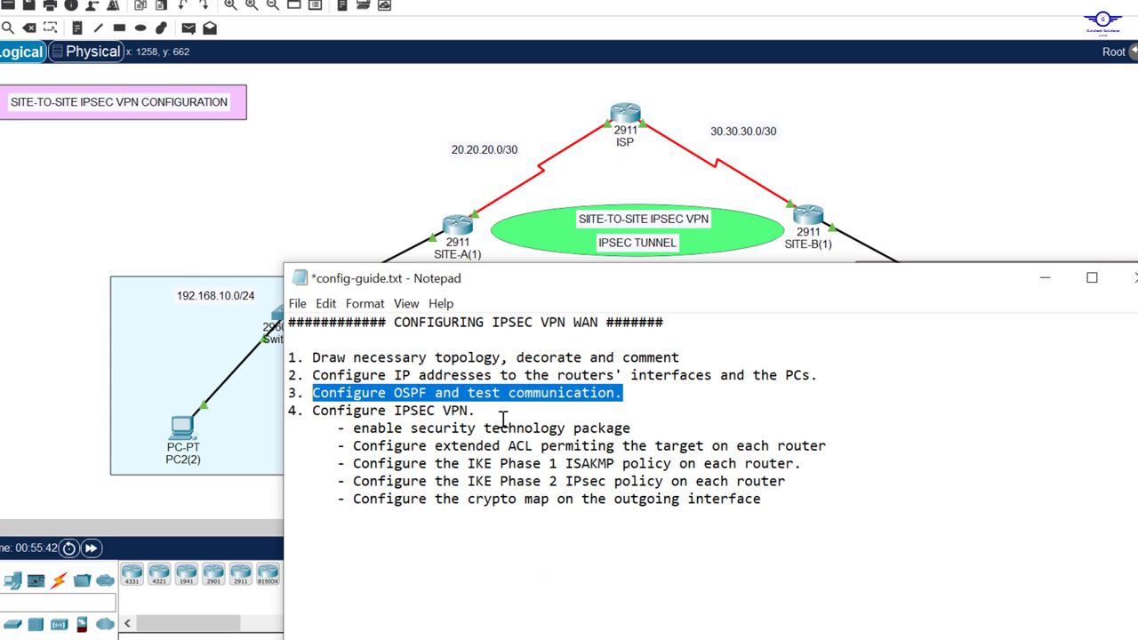
left_click_drag(476, 413, 309, 416)
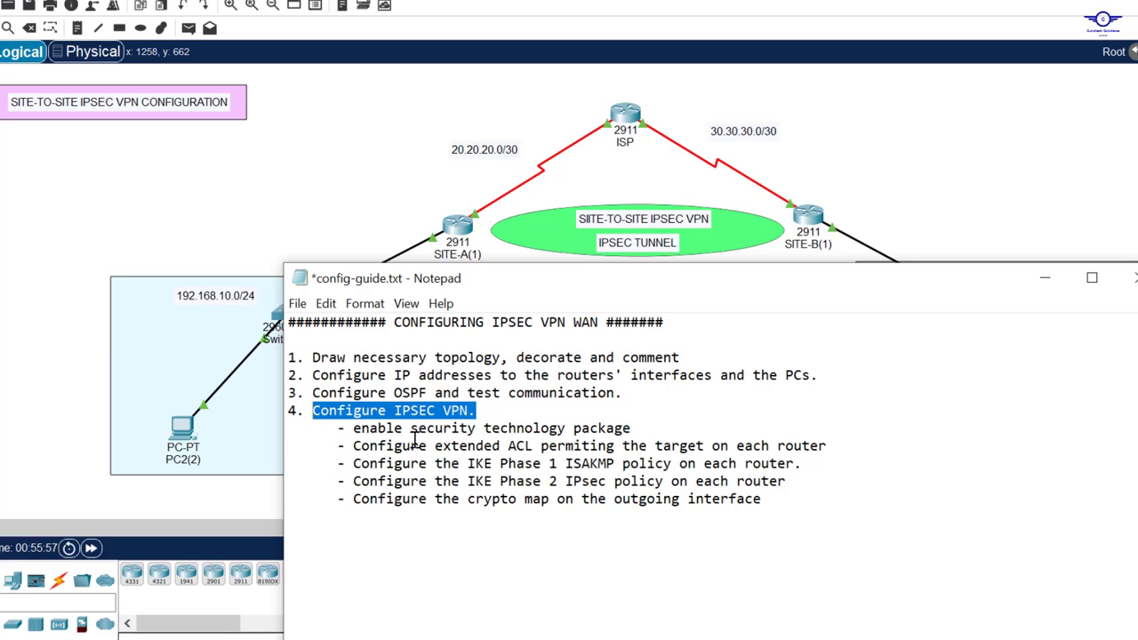
left_click_drag(353, 430, 642, 428)
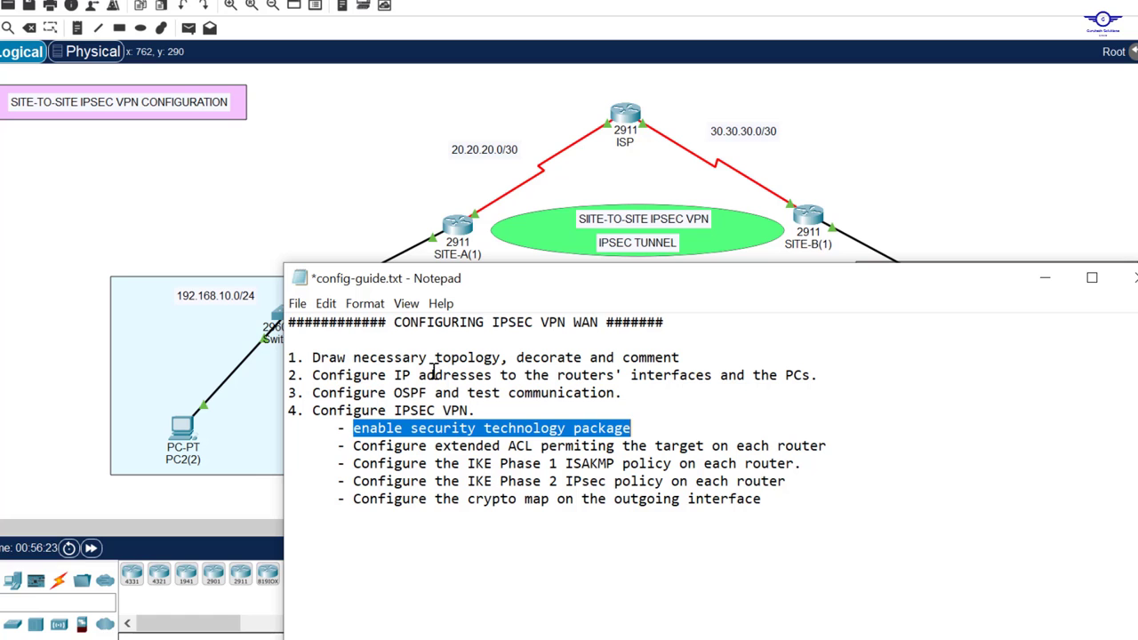
left_click(458, 230)
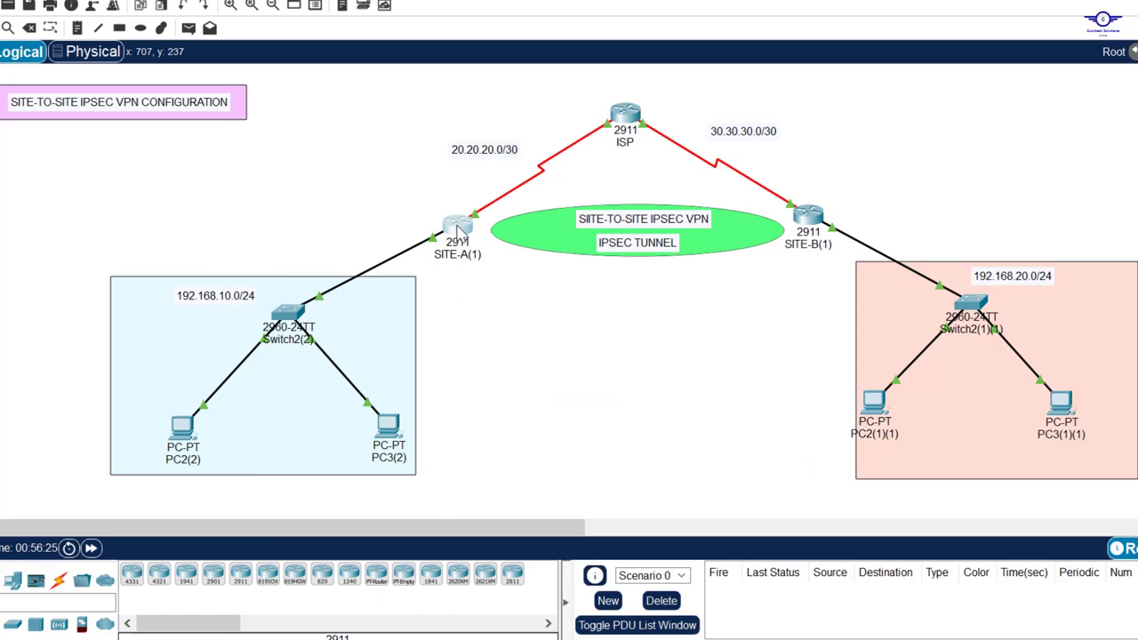
left_click_drag(785, 394, 869, 26)
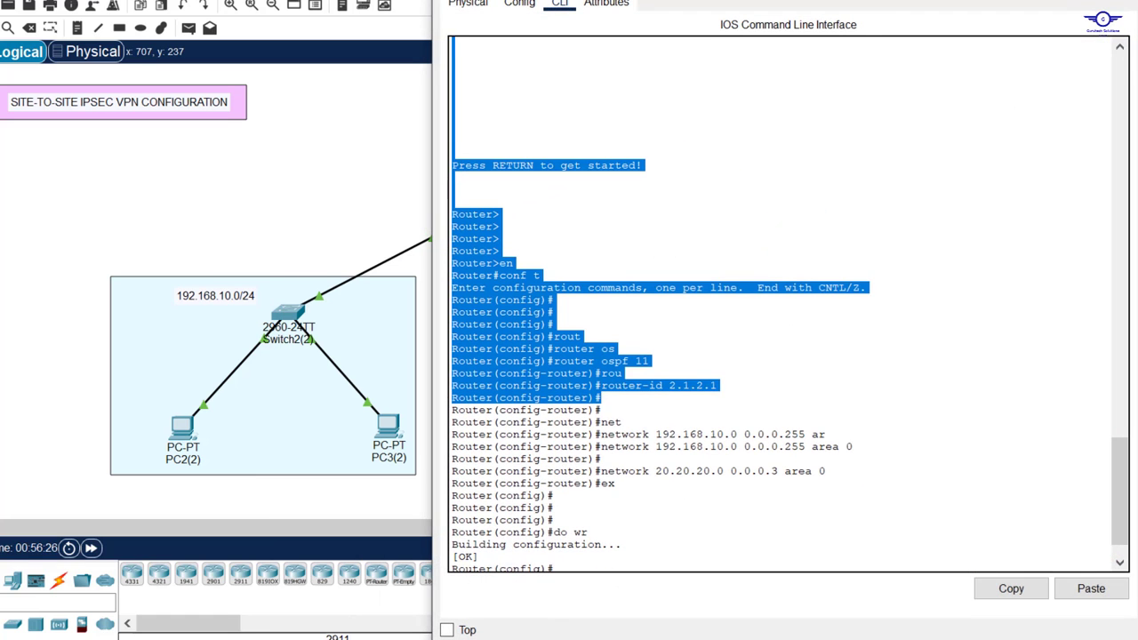
Step: Resize SITE-A's console and build 'license boot module c2900' using Tab completion
left_click_drag(925, 0, 920, 162)
left_click_drag(825, 184, 822, 17)
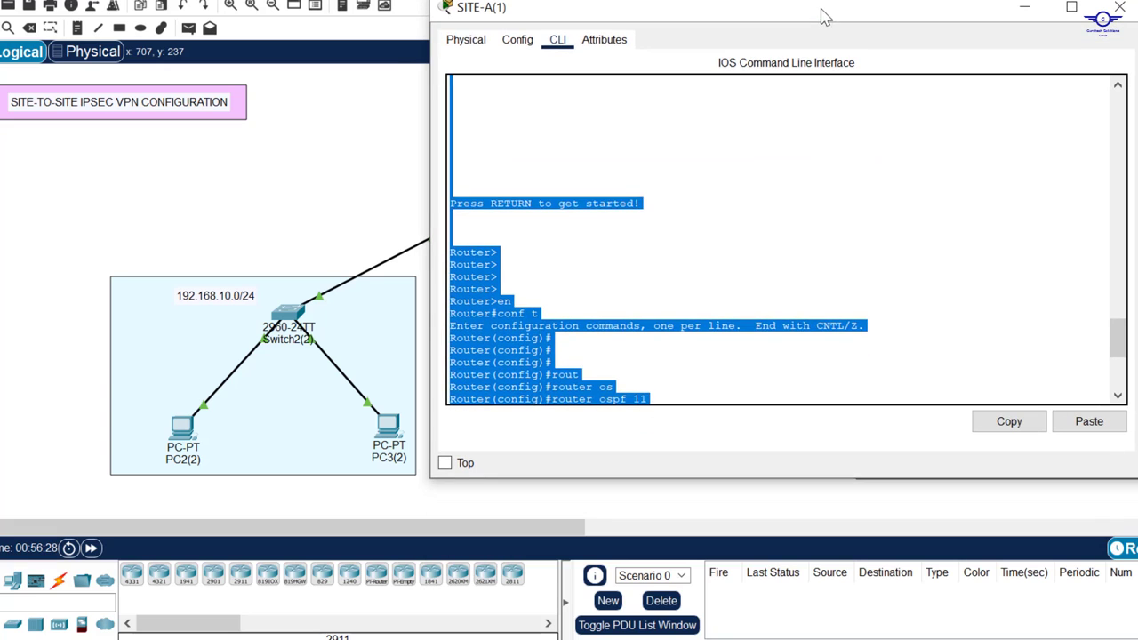
left_click(818, 246)
scroll(818, 246, "down", 8)
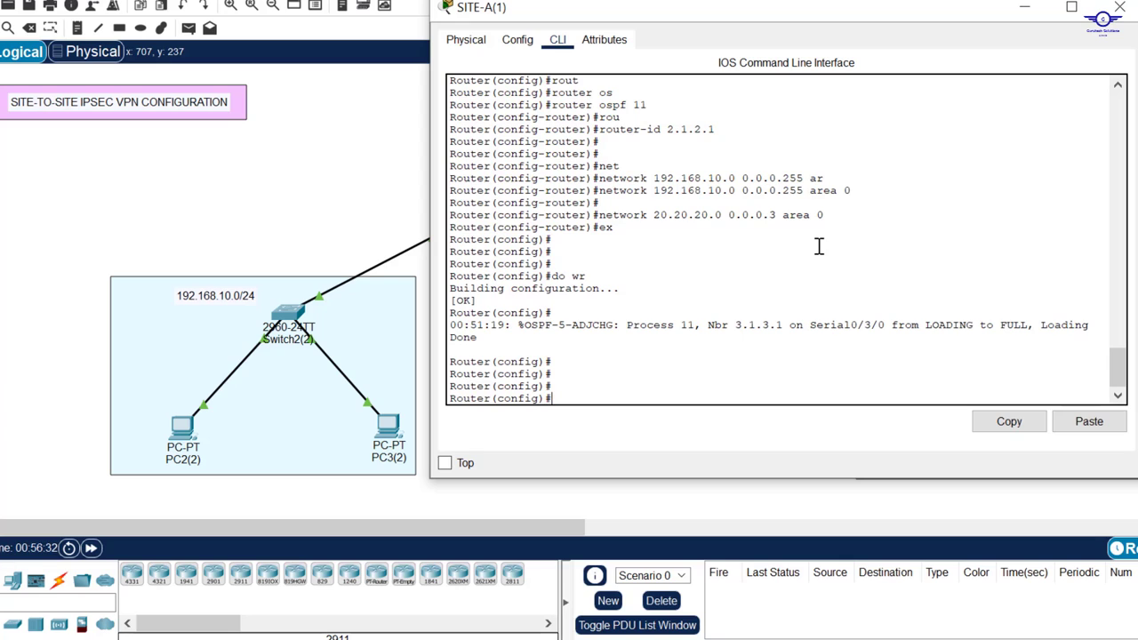
type("lic")
key("Tab")
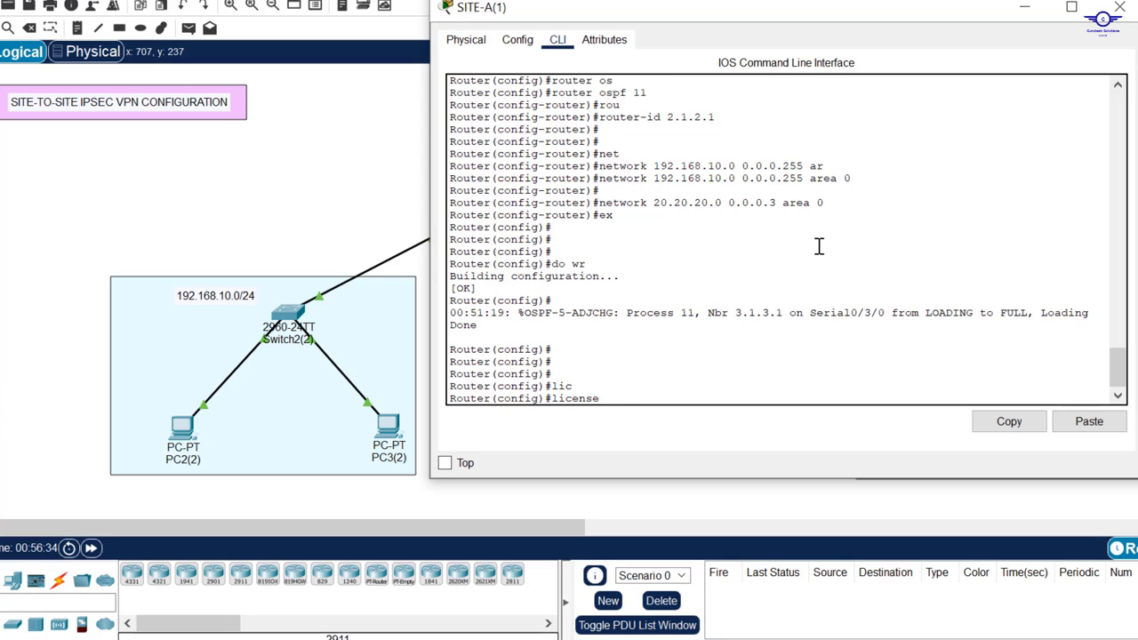
type("b")
key("Tab")
type("?")
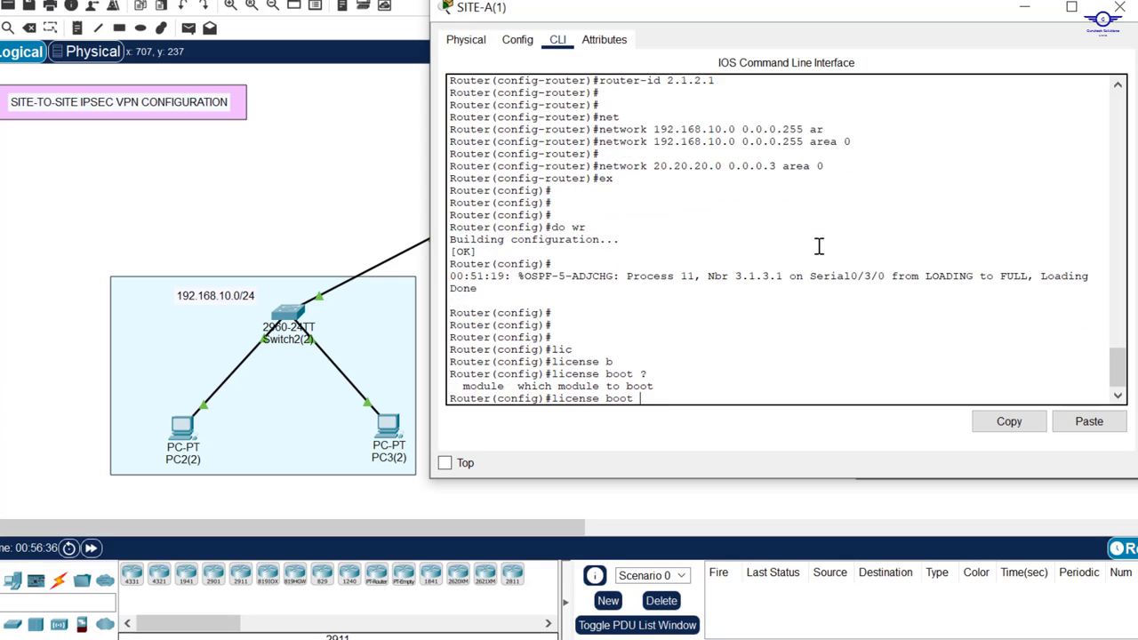
type("m")
key("Tab")
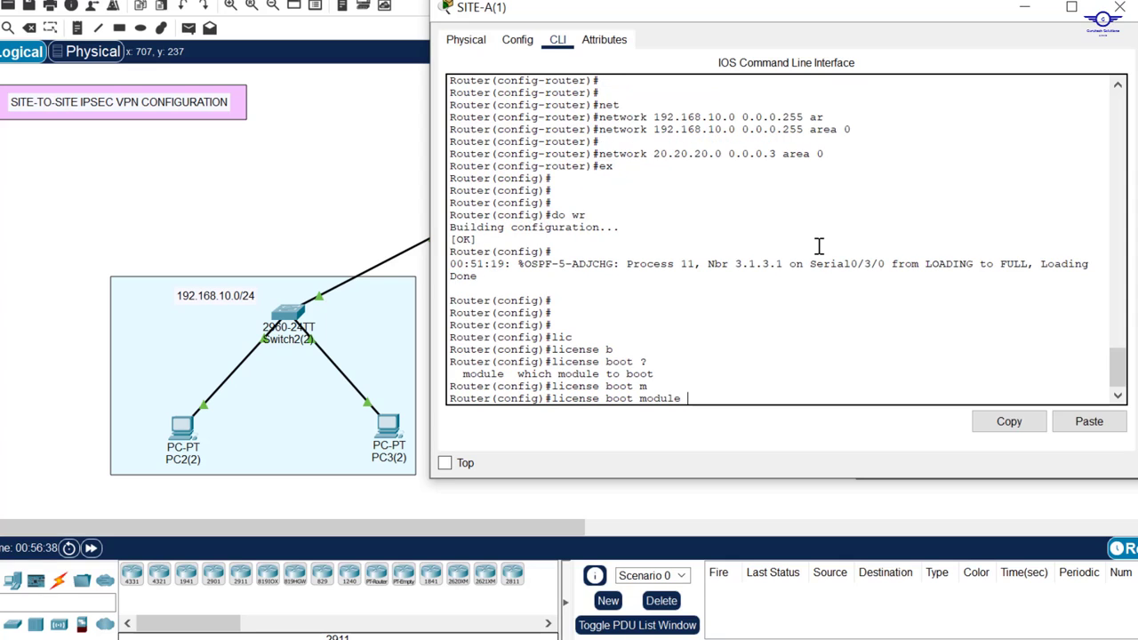
type("?")
type("c")
key("Tab")
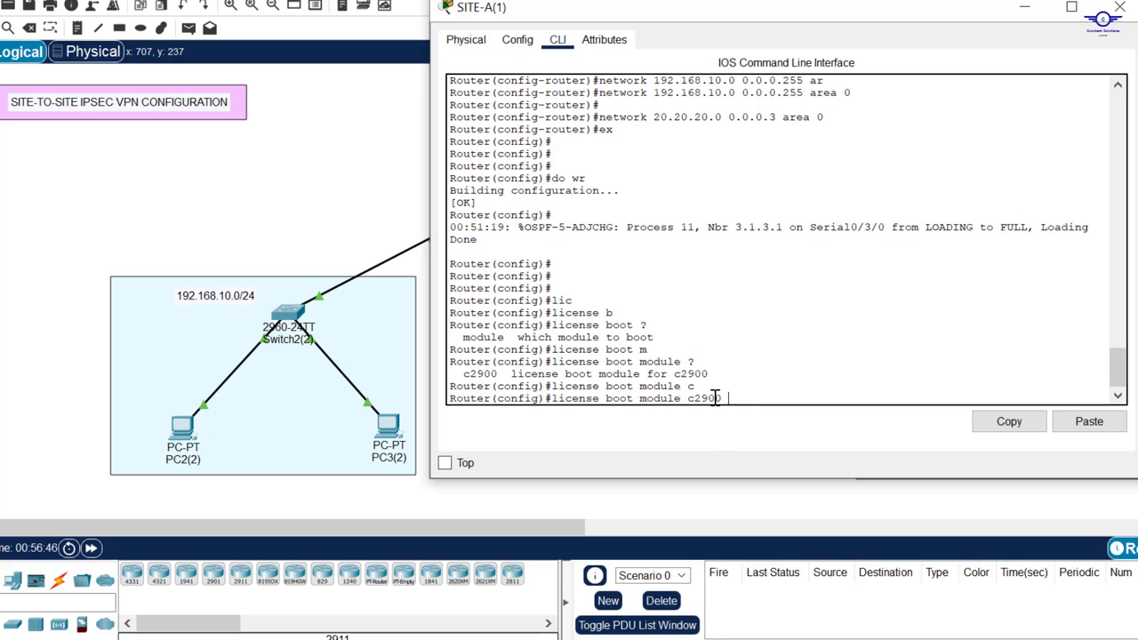
Step: Finish the command with technology-package securityk9, checking the help options, and run it
left_click_drag(726, 398, 687, 399)
left_click(733, 396)
type("?")
type("t")
key("Tab")
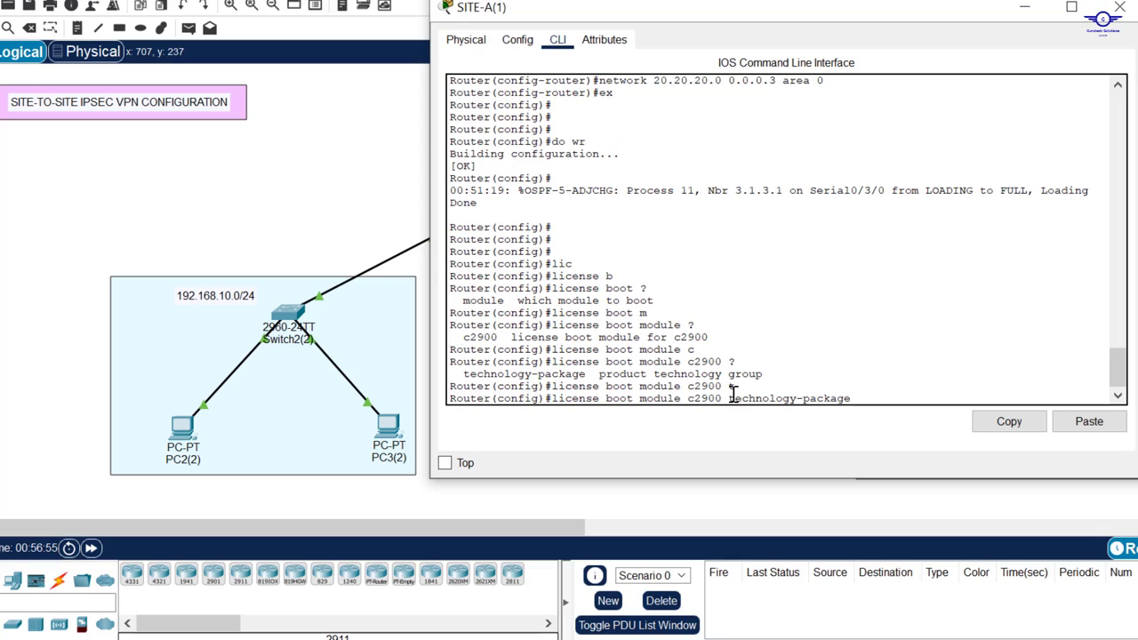
left_click_drag(586, 374, 478, 388)
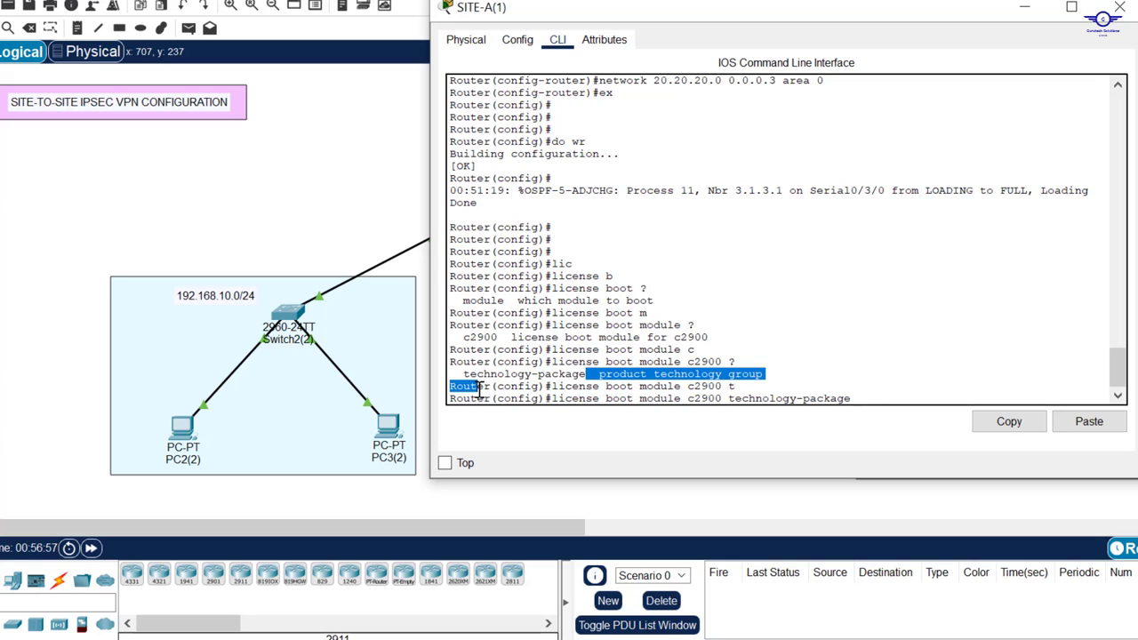
type("?")
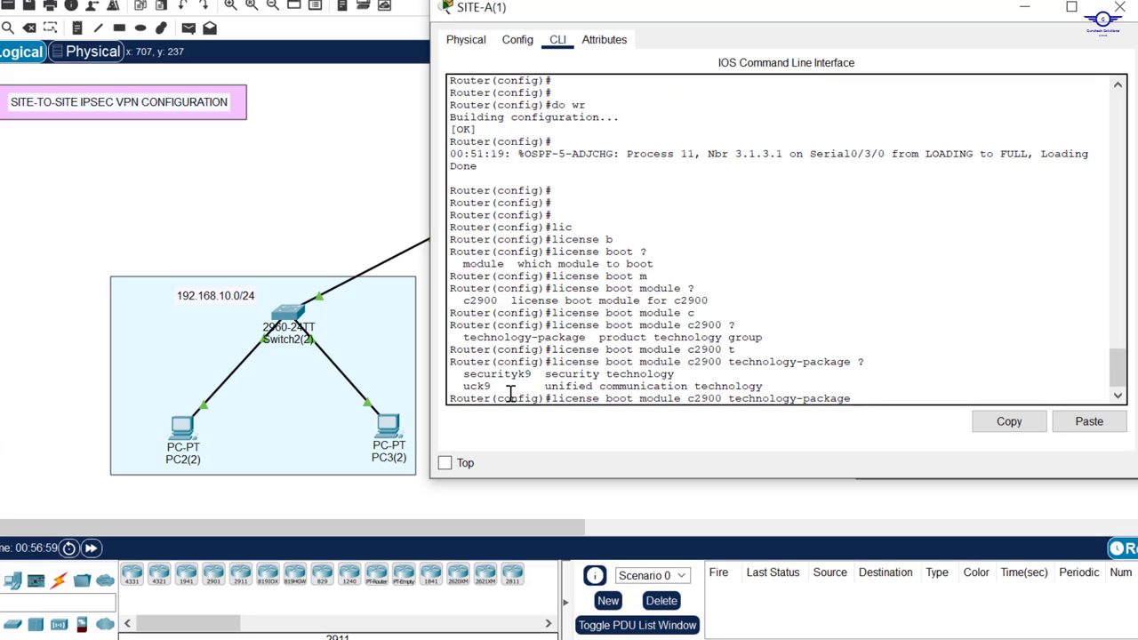
left_click_drag(532, 374, 462, 374)
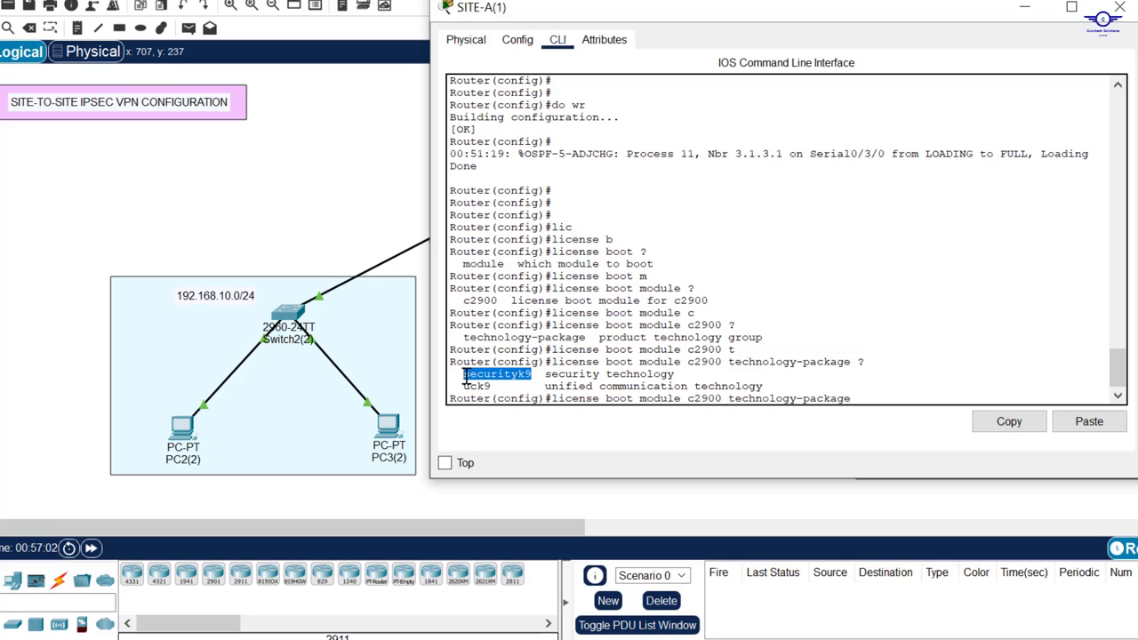
left_click(838, 398)
type("se")
key("Tab")
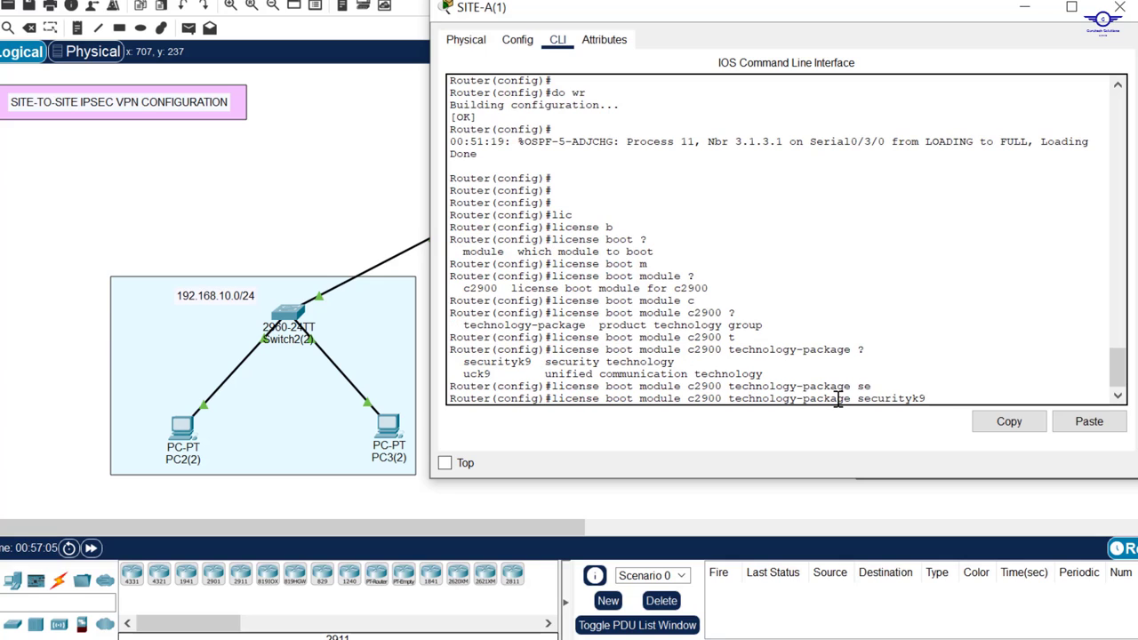
type("?")
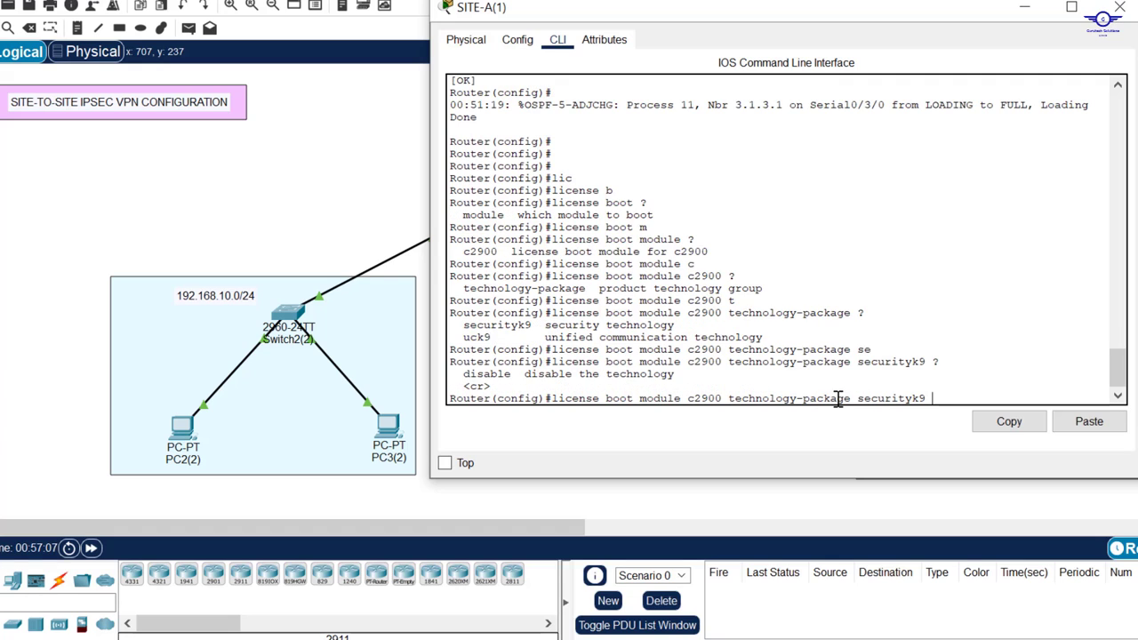
key("Return")
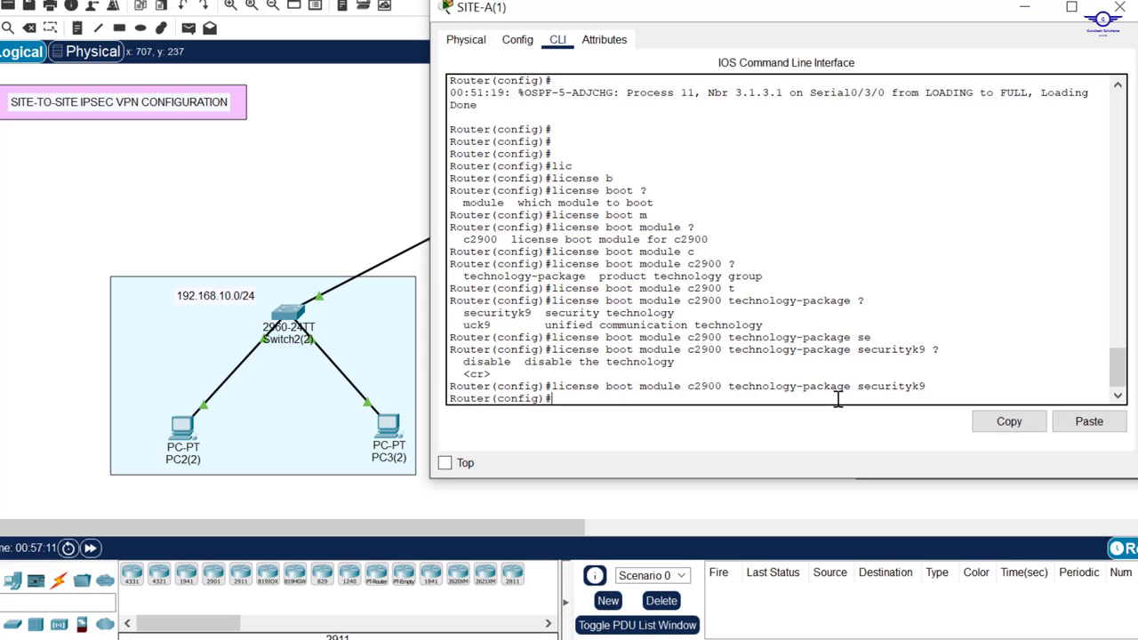
Step: Exit configuration mode and save SITE-A's configuration with wr
type("ex")
key("Return")
key("Return")
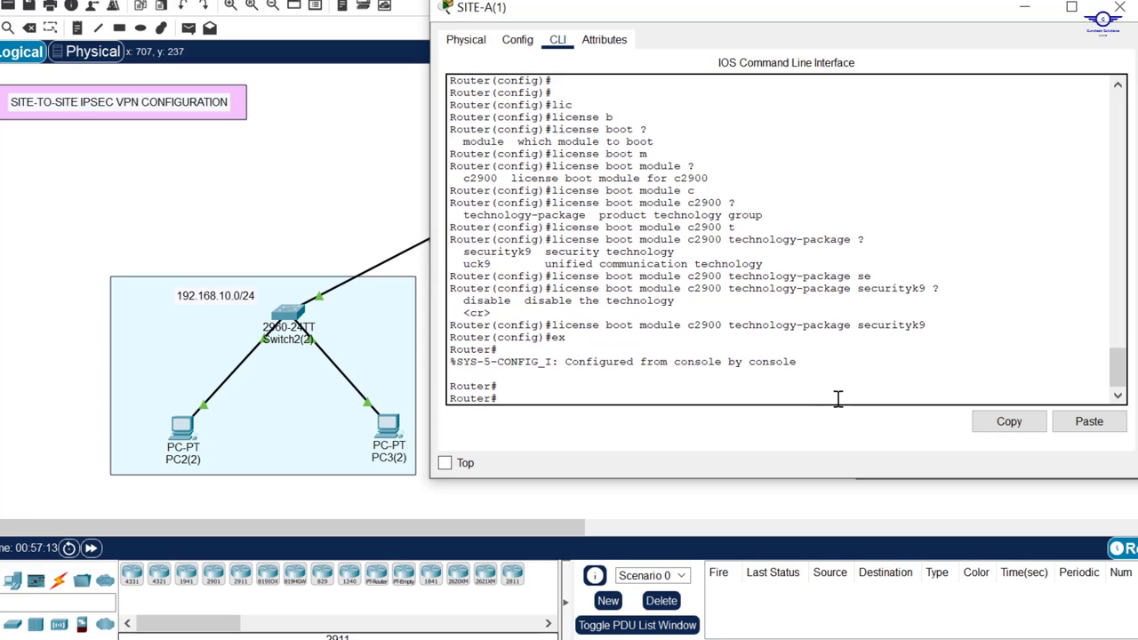
type("do wr")
key("Return")
key("Return")
key("Return")
key("Return")
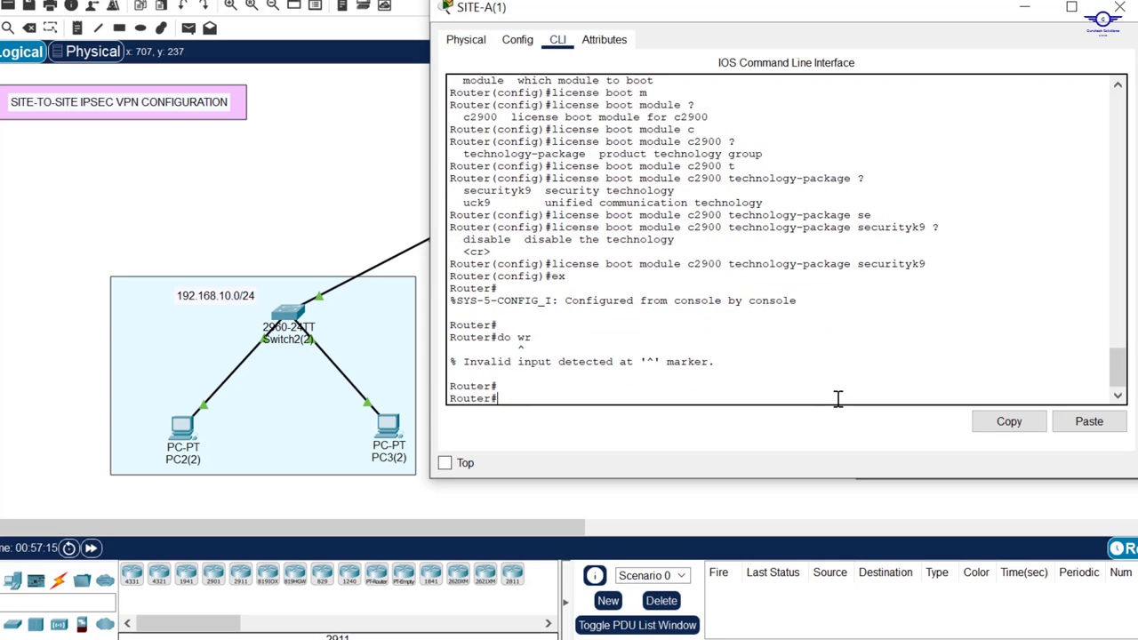
type("wr")
key("Return")
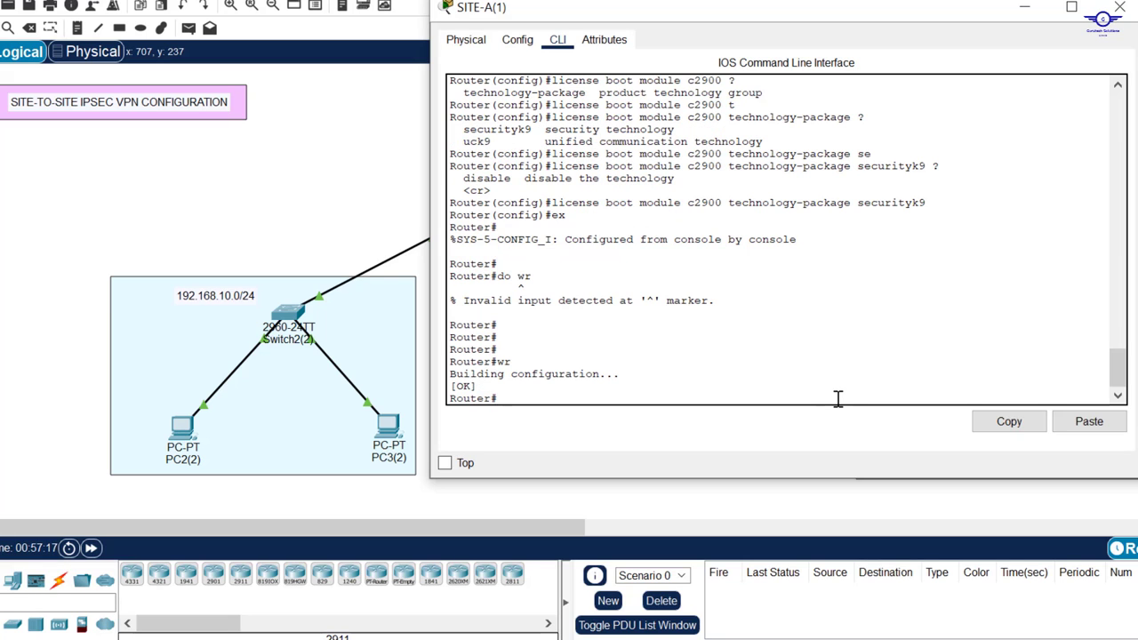
Step: Switch from SITE-A to SITE-B's console and enter global configuration mode with conf t
left_click(1119, 7)
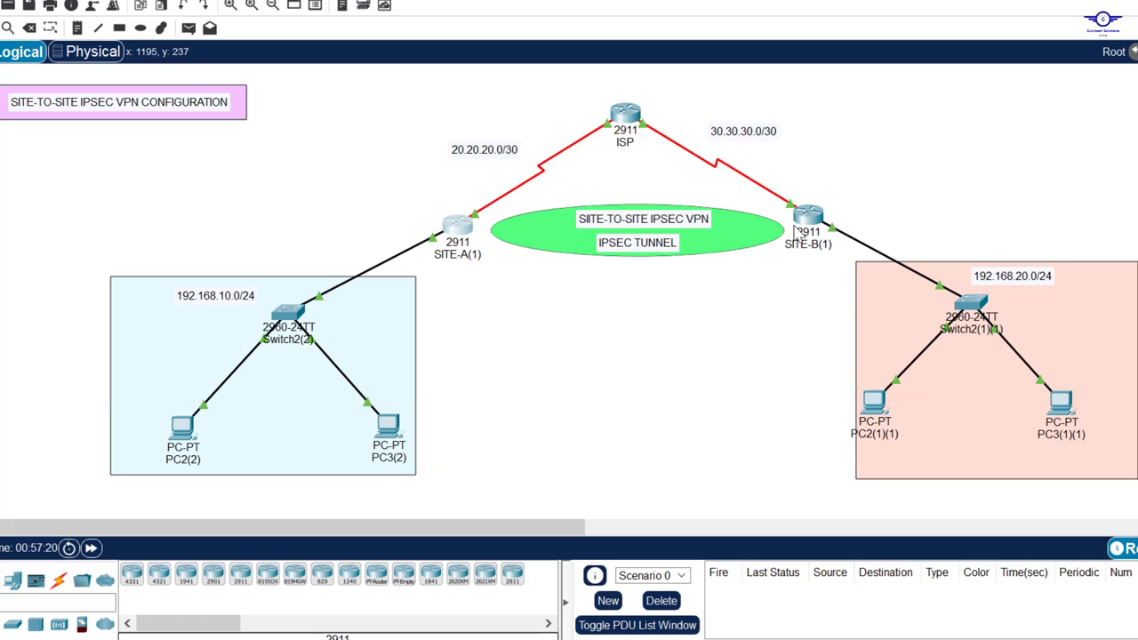
left_click(807, 220)
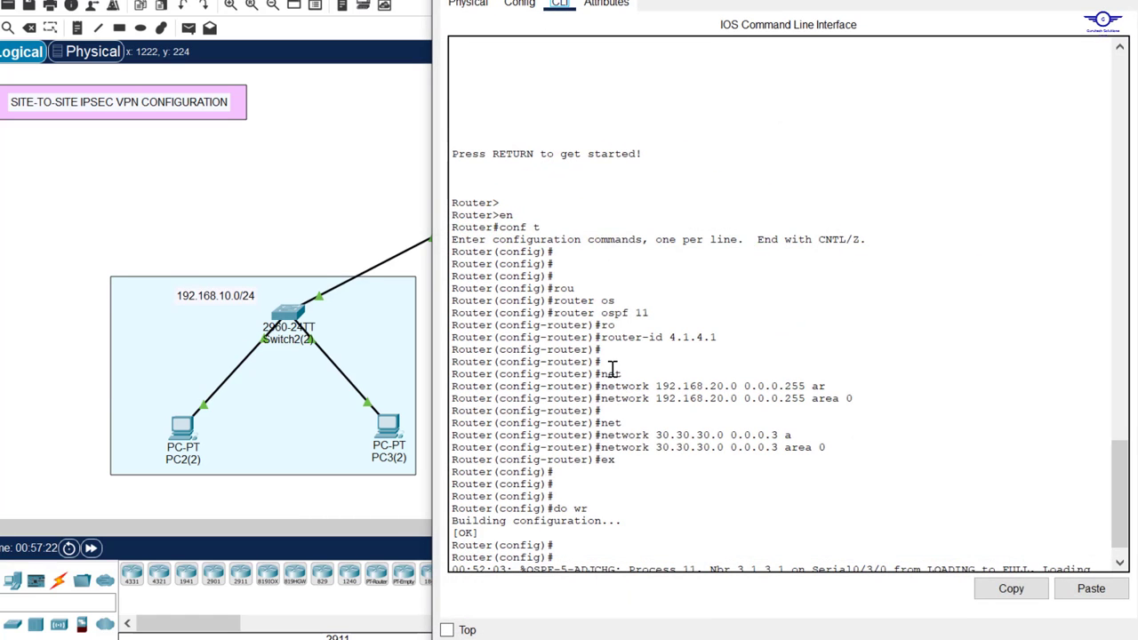
key("Return")
key("Return")
key("Return")
key("Return")
type("end")
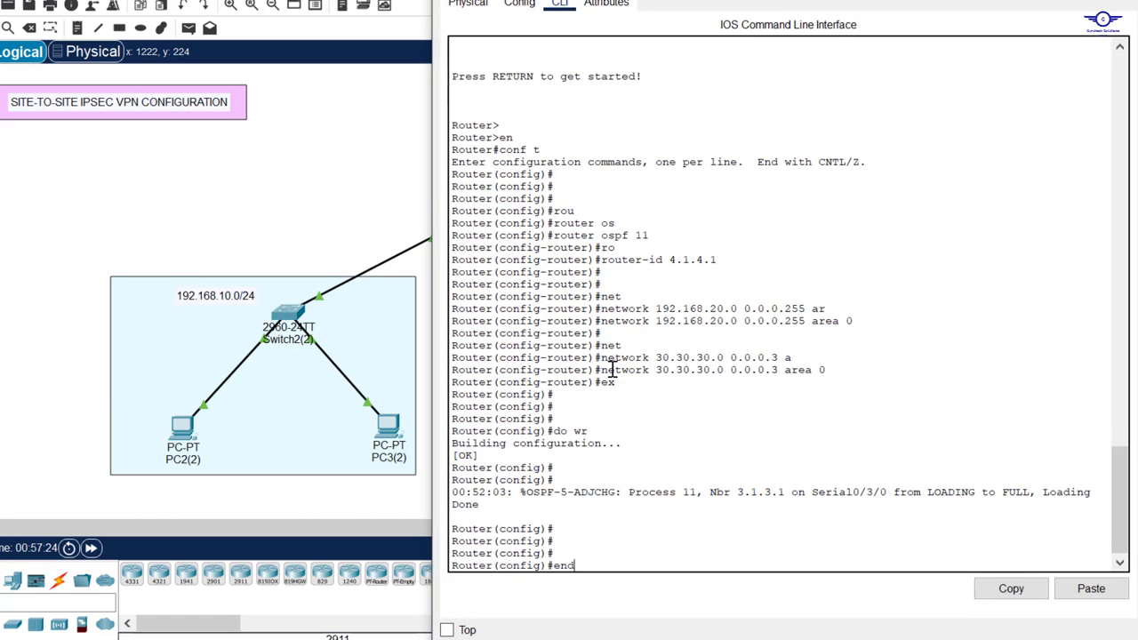
key("Return")
key("Return")
key("Return")
key("Return")
type("lic")
key("Tab")
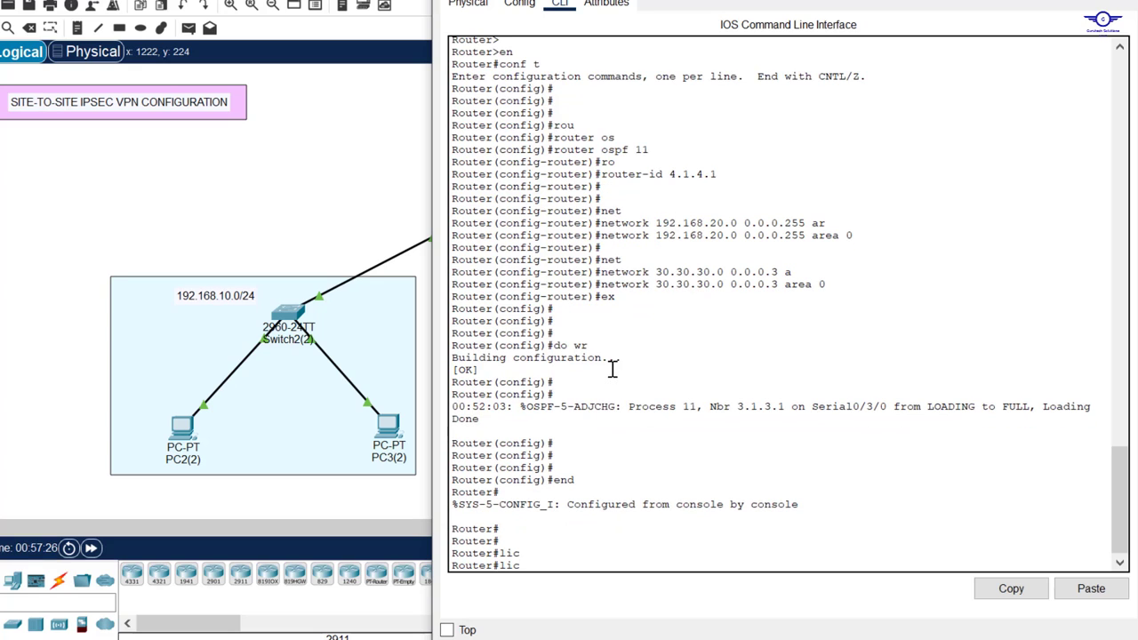
type("en")
key("Tab")
key("BackSpace")
key("BackSpace")
key("BackSpace")
key("BackSpace")
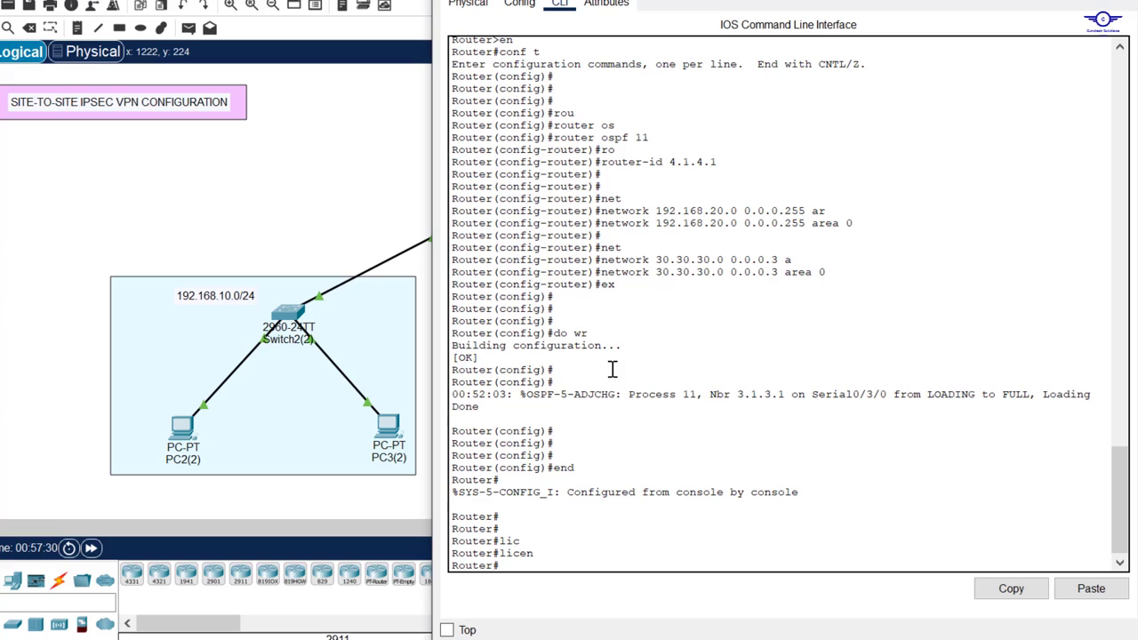
type("conf")
type(" t")
key("Return")
key("Return")
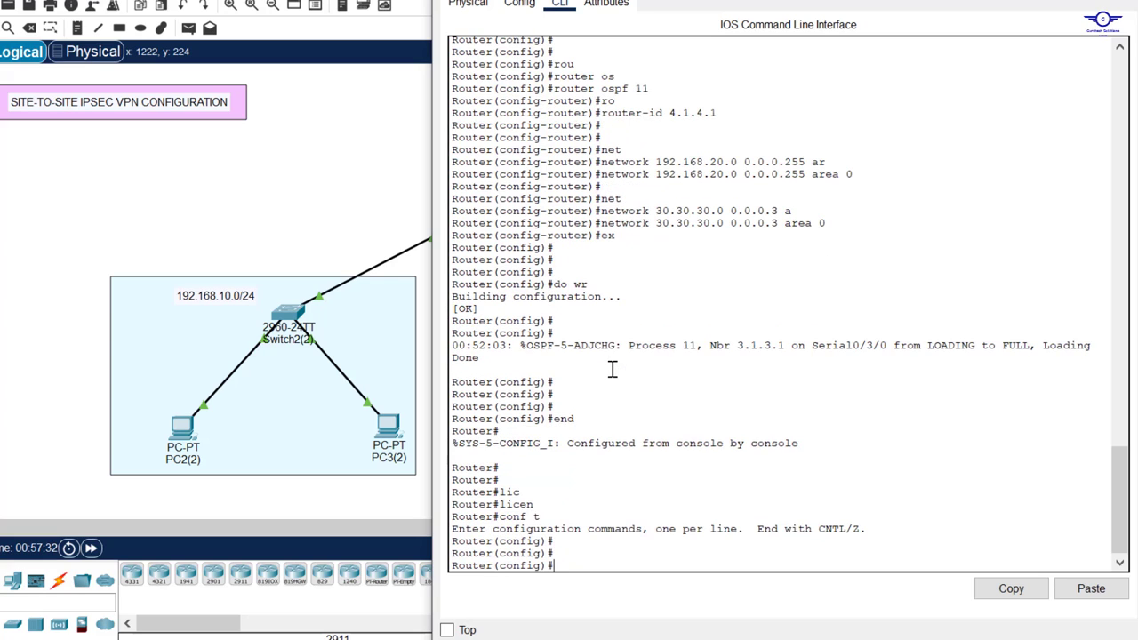
Step: Run 'license boot module c2900 technology-package securityk9' on SITE-B
type("lic")
key("Tab")
type("b")
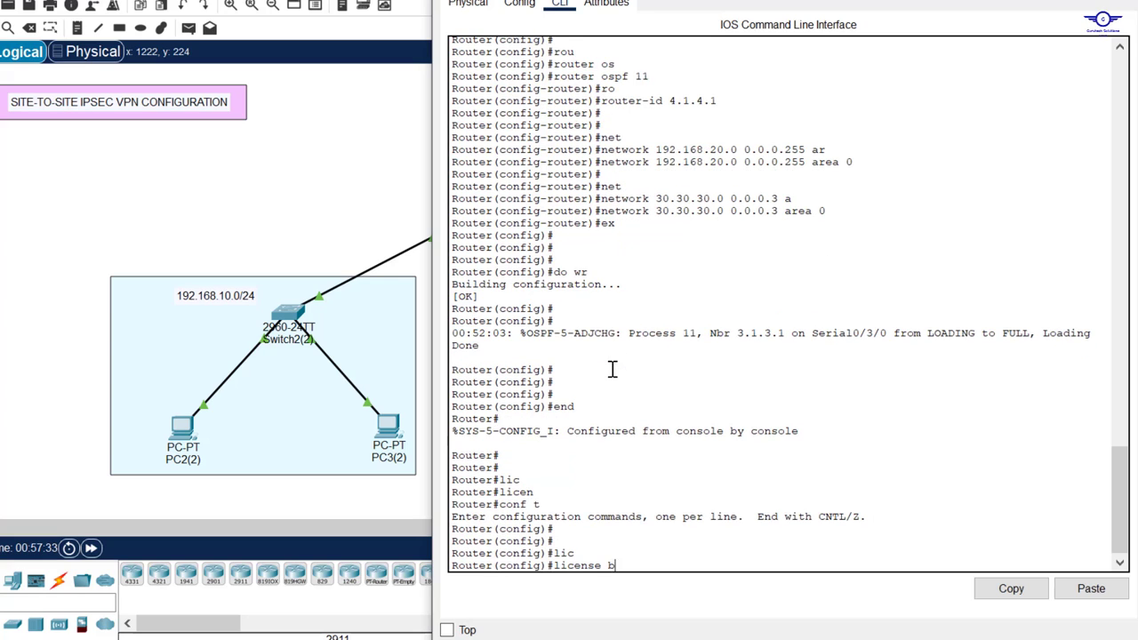
key("Tab")
type("m")
key("Tab")
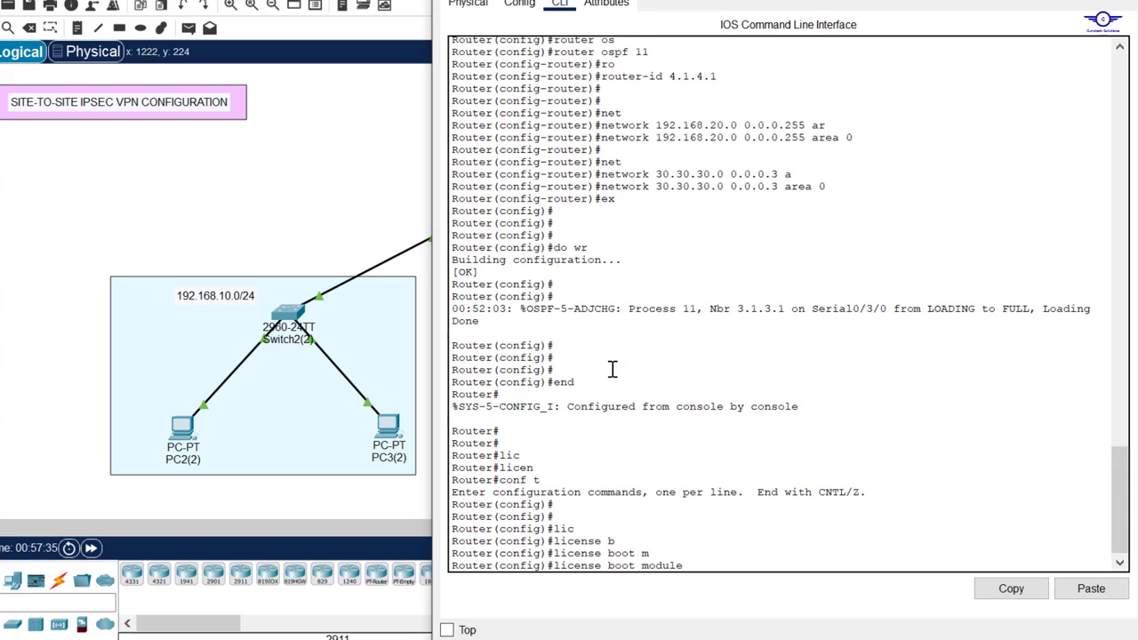
type("c")
key("Tab")
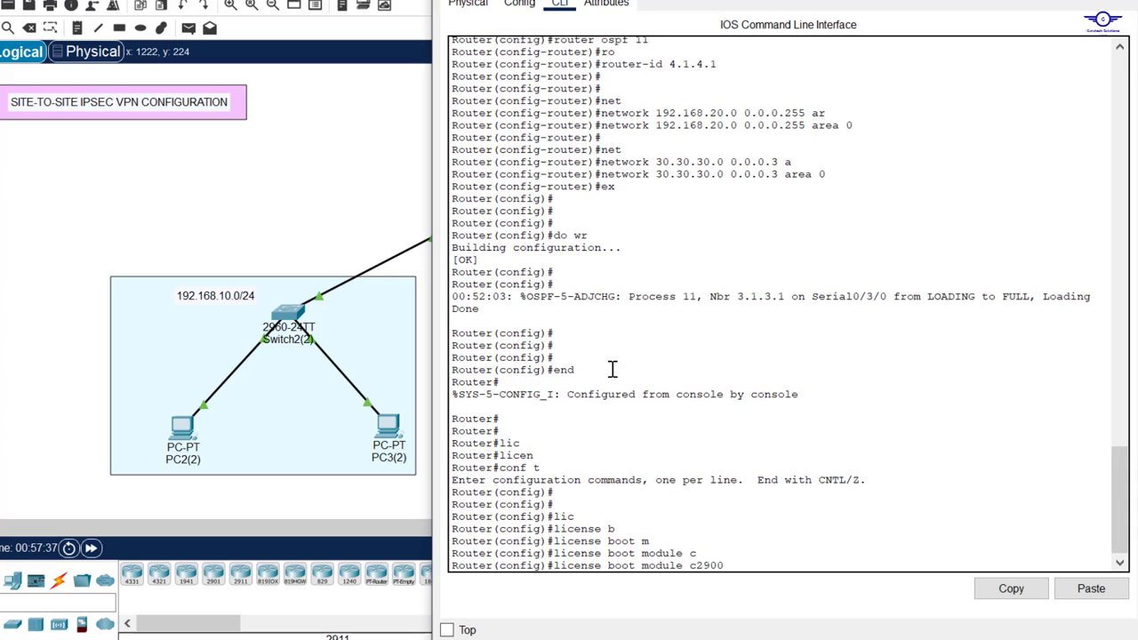
type("t")
key("Tab")
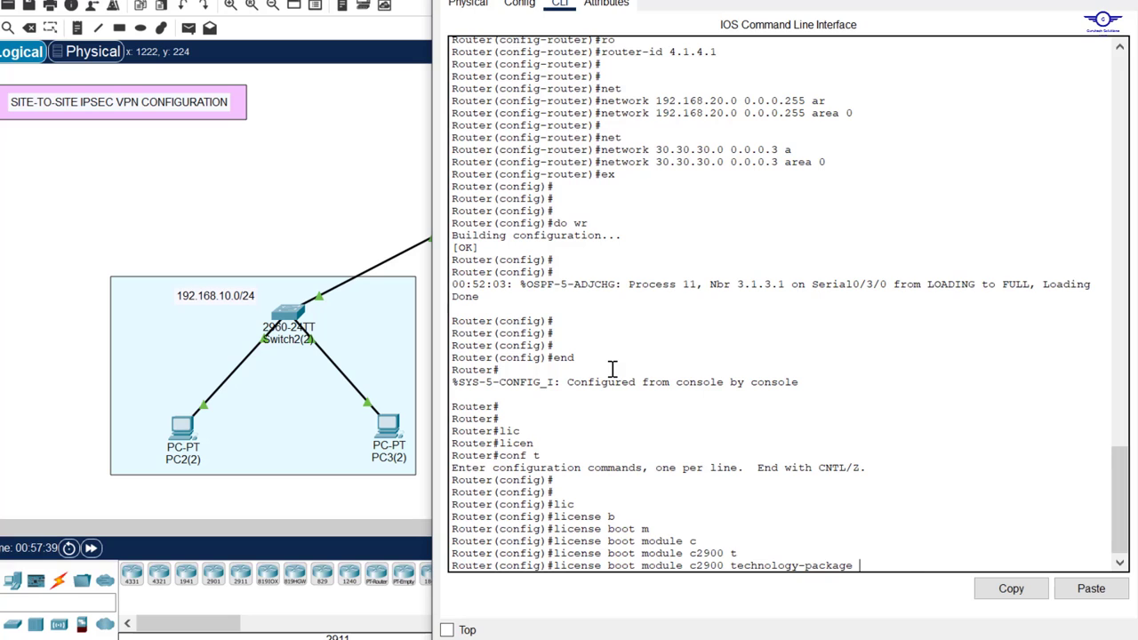
type("s")
key("Tab")
key("Return")
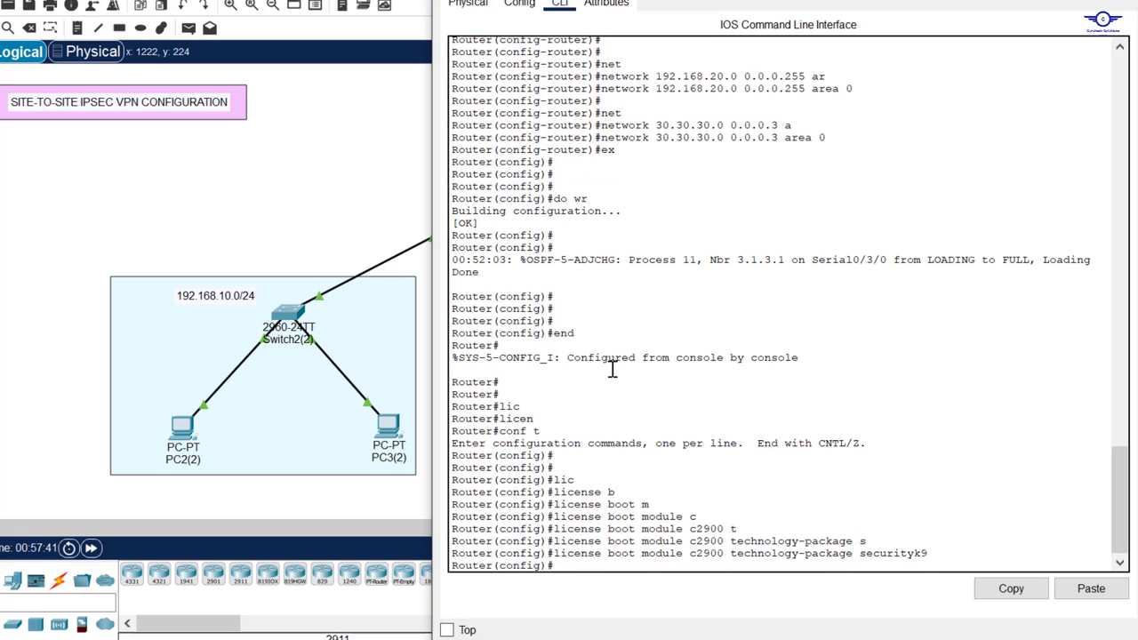
Step: Exit configuration mode, save SITE-B's configuration with wr, and run sh version
type("ex")
key("Return")
key("Return")
key("Return")
key("Return")
key("Return")
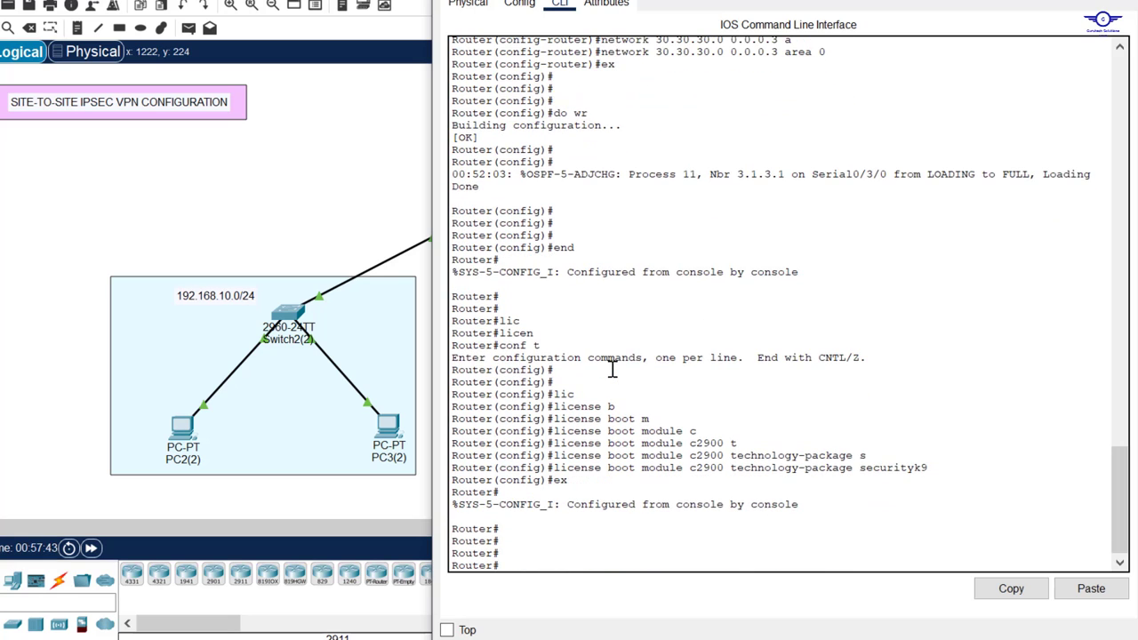
type("do wr")
key("Return")
key("Return")
key("Return")
key("Return")
key("Return")
key("Return")
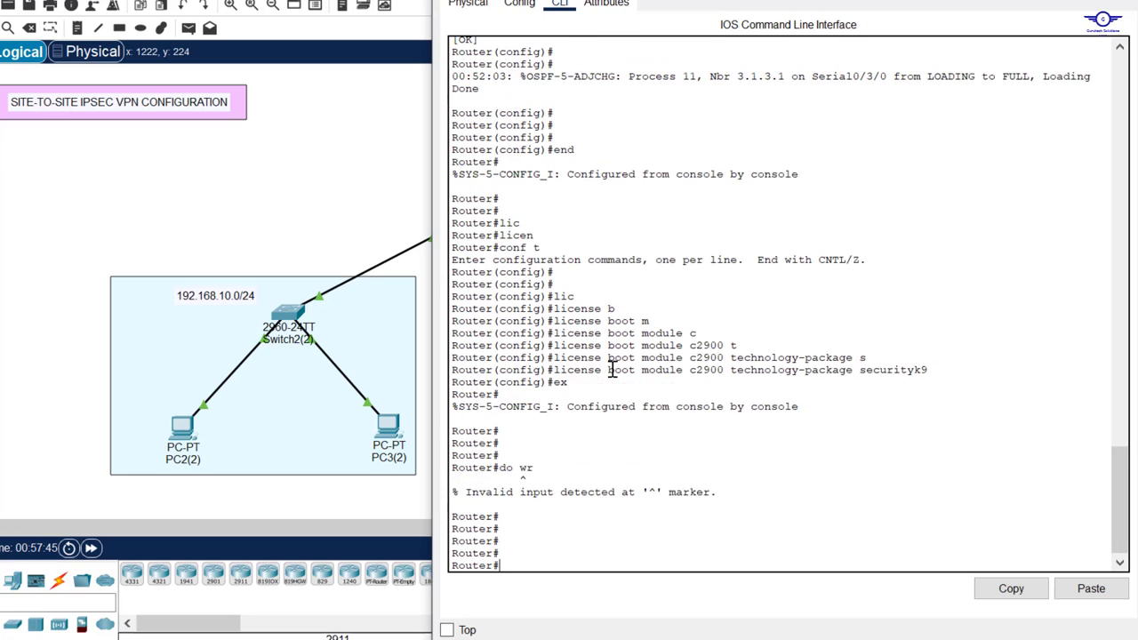
type("wr")
key("Return")
key("Return")
key("Return")
key("Return")
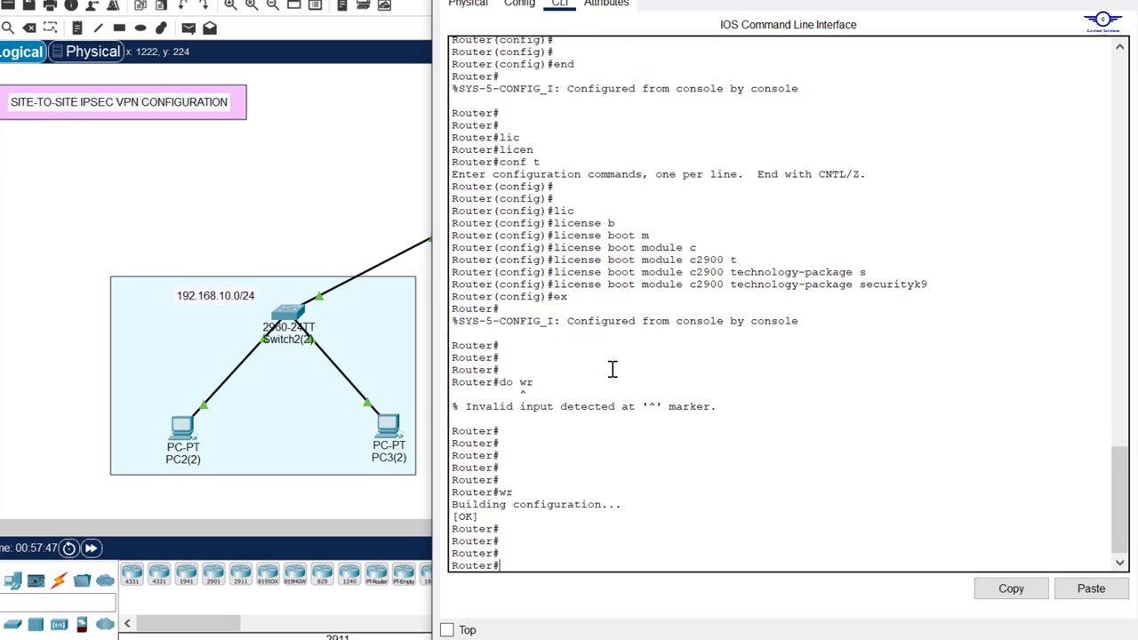
type("sh version")
key("Return")
key("Return")
key("Return")
key("Return")
key("Return")
key("Return")
key("Return")
key("Return")
key("Return")
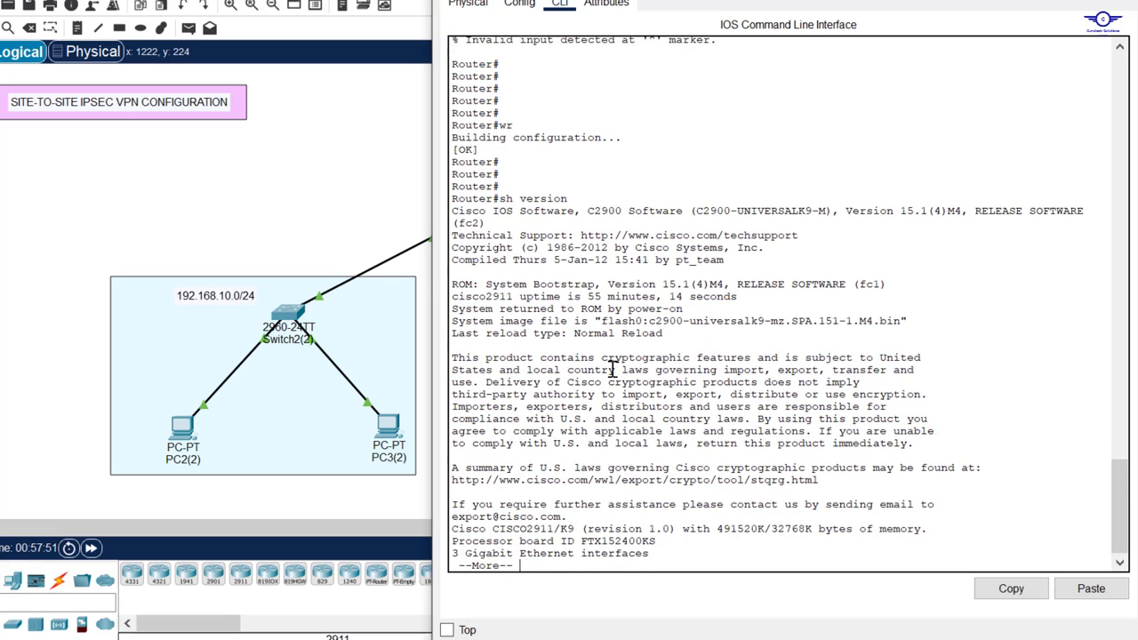
Step: Page through the show version output to the security package row in the license table
left_click_drag(566, 177, 481, 170)
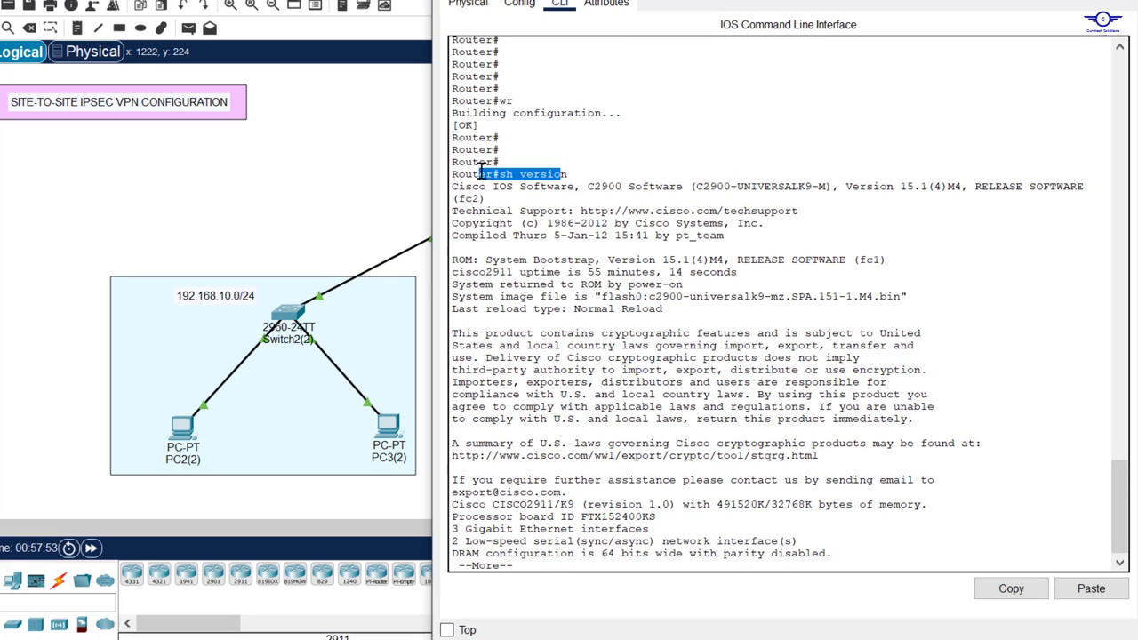
key("Return")
key("Return")
key("Return")
key("Return")
key("Return")
key("Return")
key("Return")
key("Return")
key("Return")
key("Return")
key("Return")
key("Return")
key("Return")
key("Return")
key("Return")
key("Return")
key("Return")
key("Return")
key("Return")
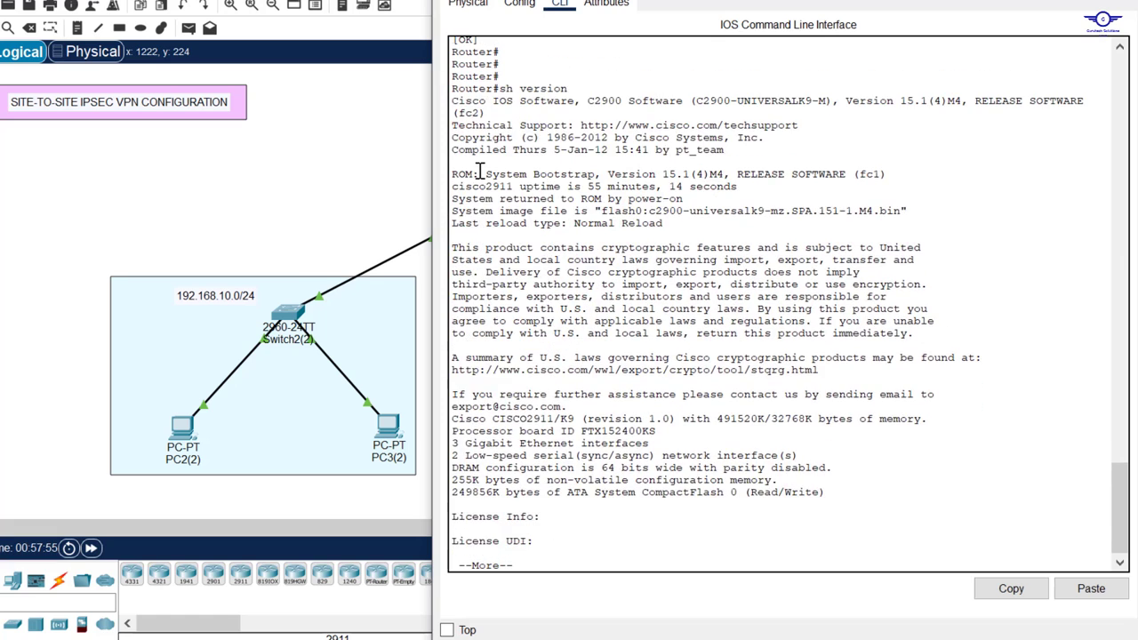
key("Return")
key("Return")
key("Return")
key("Return")
key("Return")
key("Return")
key("Return")
key("Return")
key("Return")
key("Return")
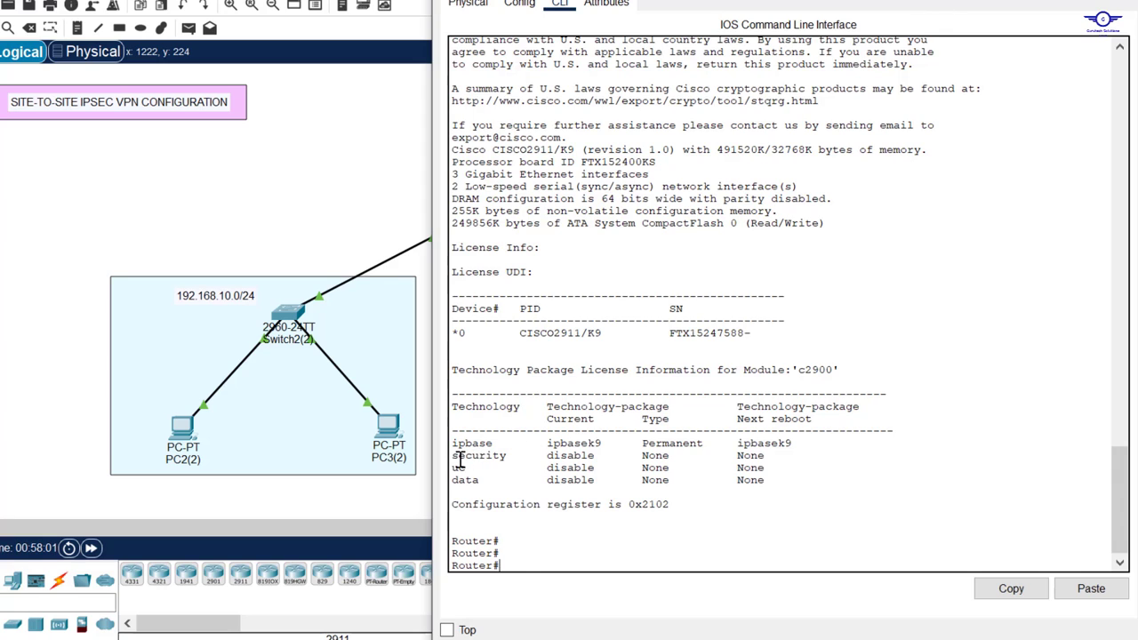
left_click_drag(452, 455, 510, 455)
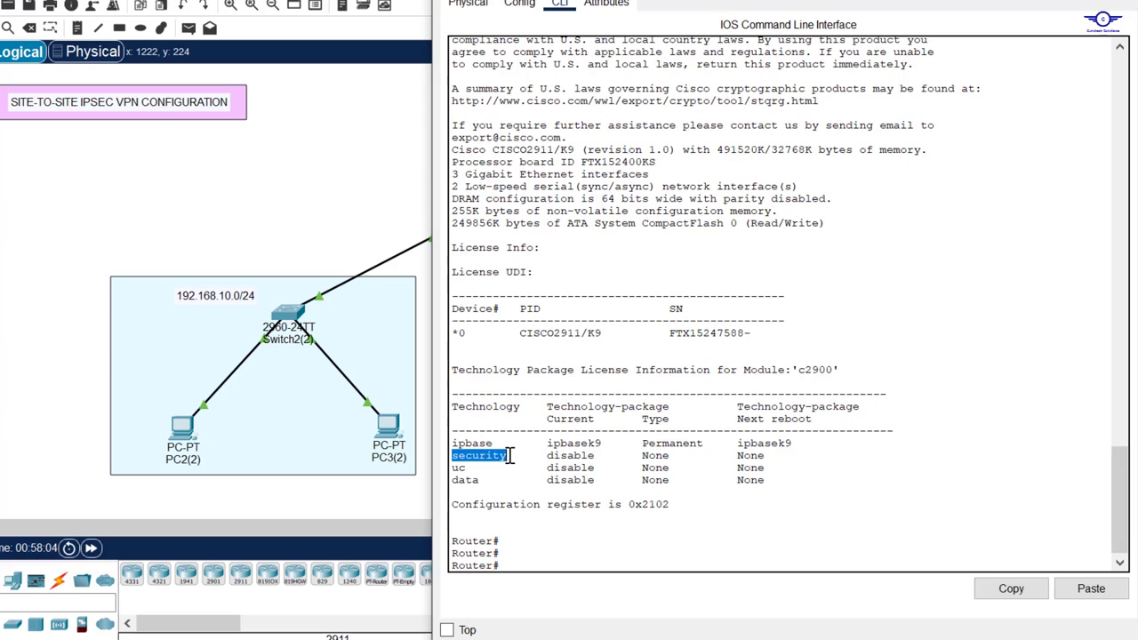
left_click(550, 541)
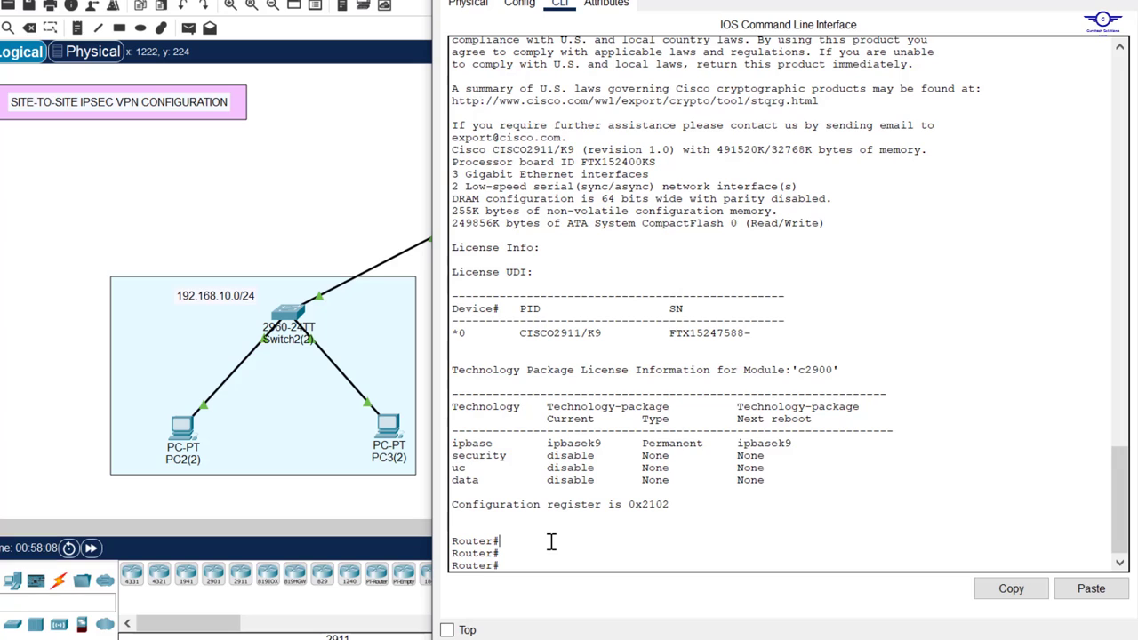
Step: Issue reload on the router and confirm the restart
type("reload")
key("Return")
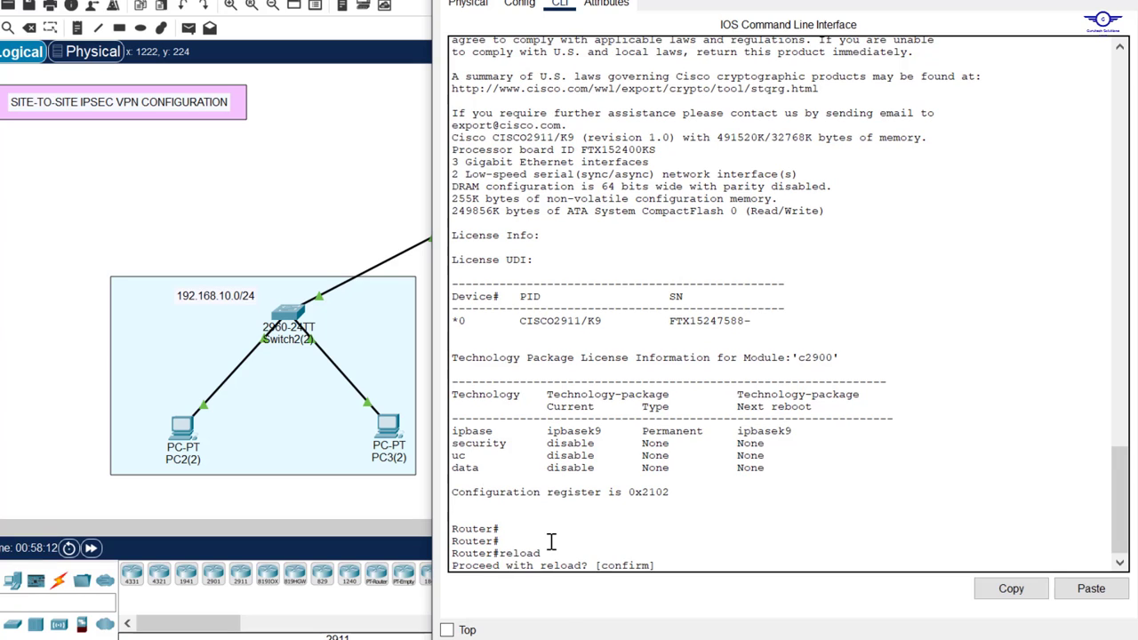
key("Return")
Step: Close the router window and power-cycle the simulated network to reset its clock
left_click(354, 147)
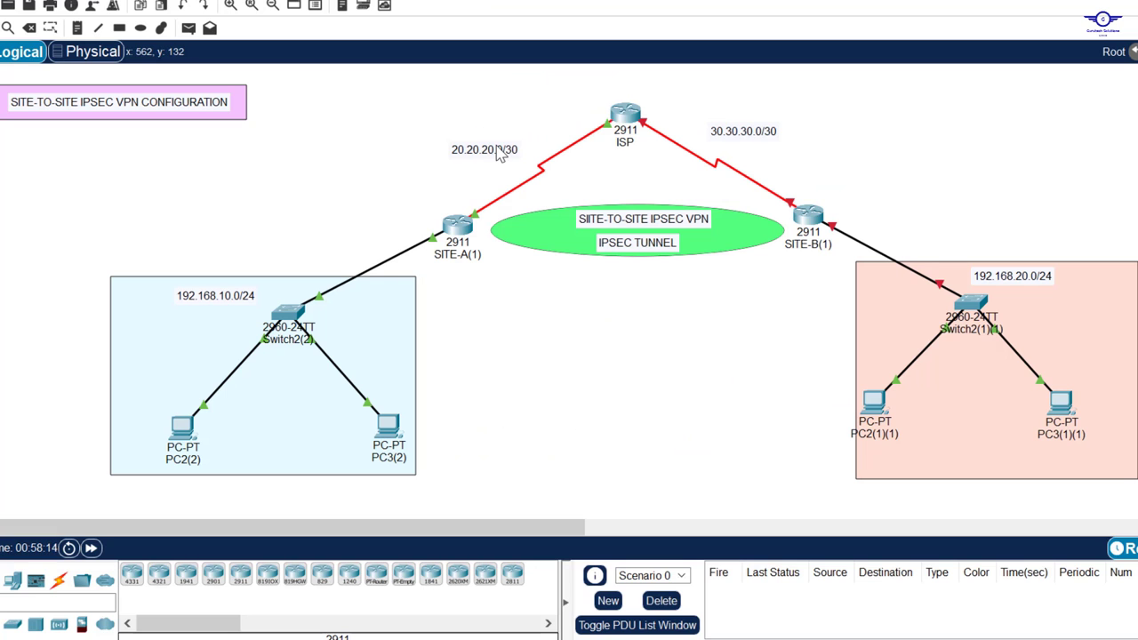
left_click(457, 230)
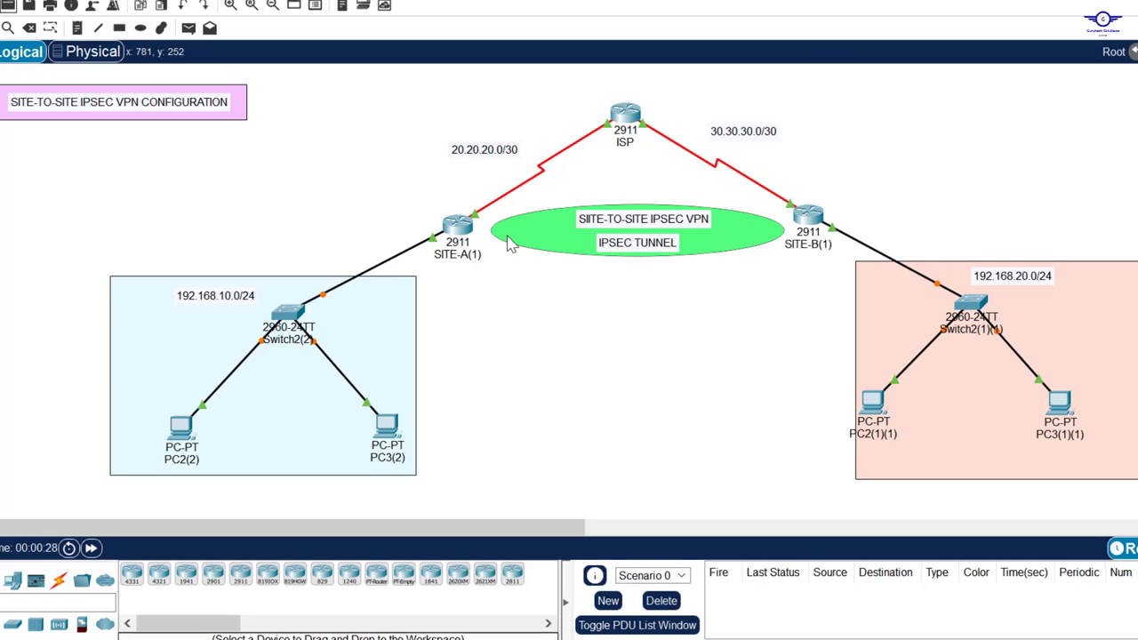
Step: Open SITE-A's CLI and enter privileged and global configuration mode (en, conf t)
left_click(457, 227)
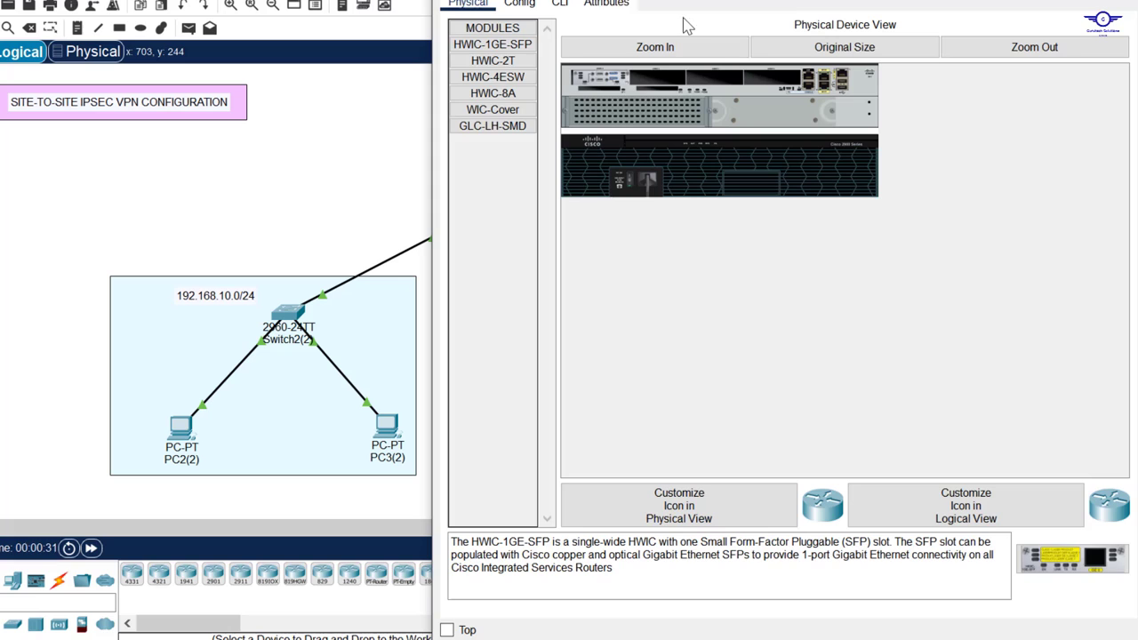
left_click(560, 4)
key("Return")
key("Return")
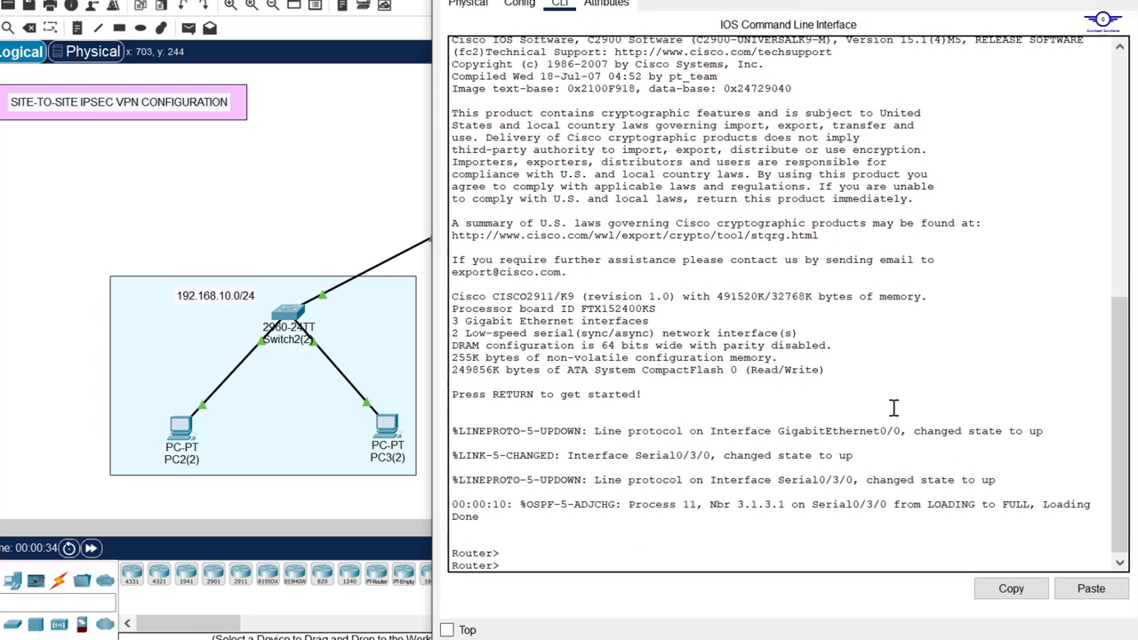
type("en")
key("Return")
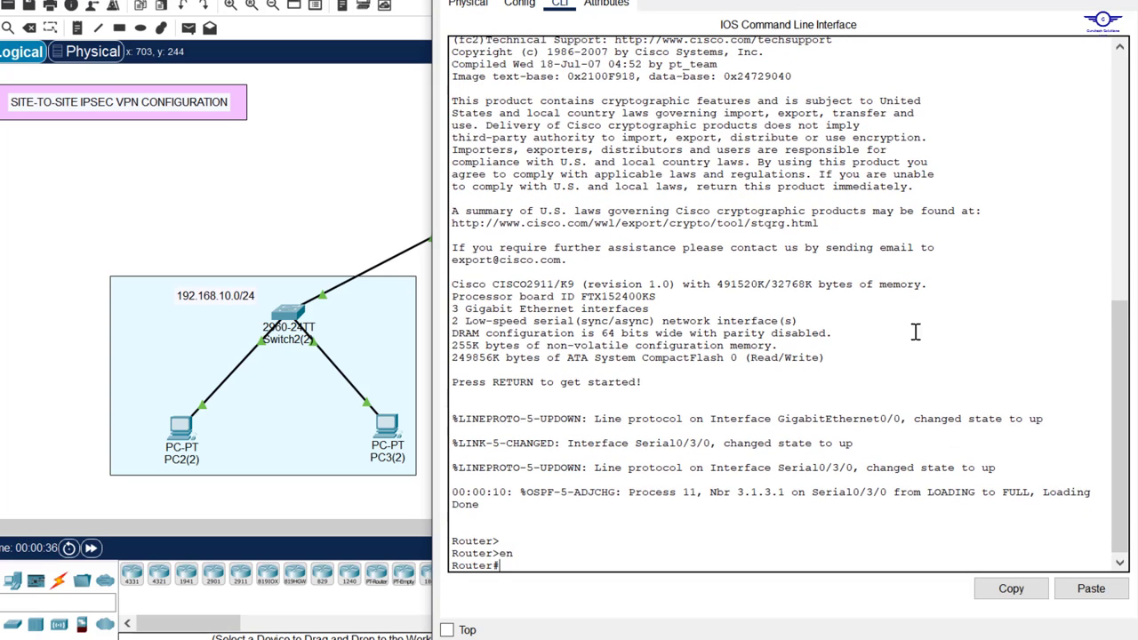
left_click_drag(724, 0, 711, 77)
scroll(715, 238, "down", 6)
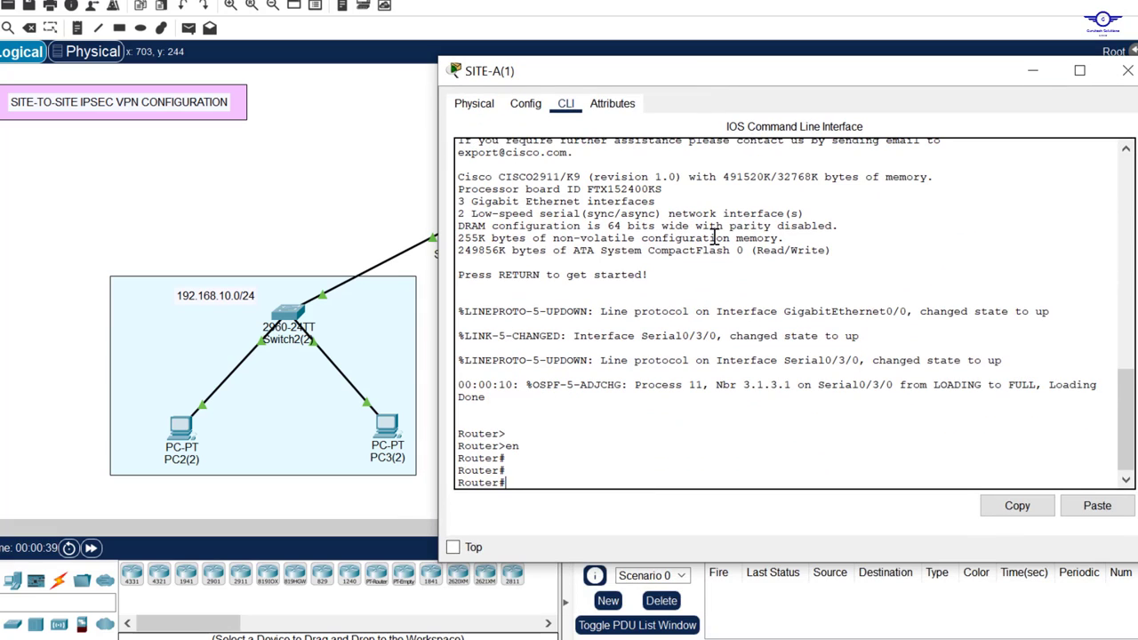
type("conf t")
key("Return")
key("Return")
key("Return")
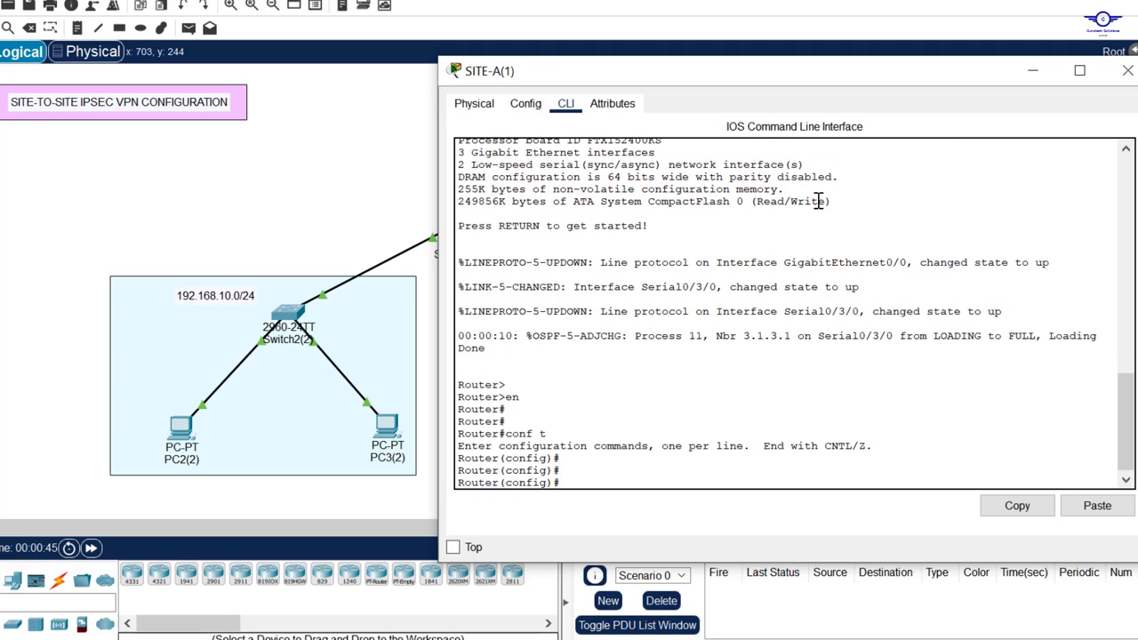
Step: Run 'license boot module c2900 technology-package securityk9' on SITE-A
type("lic")
key("Tab")
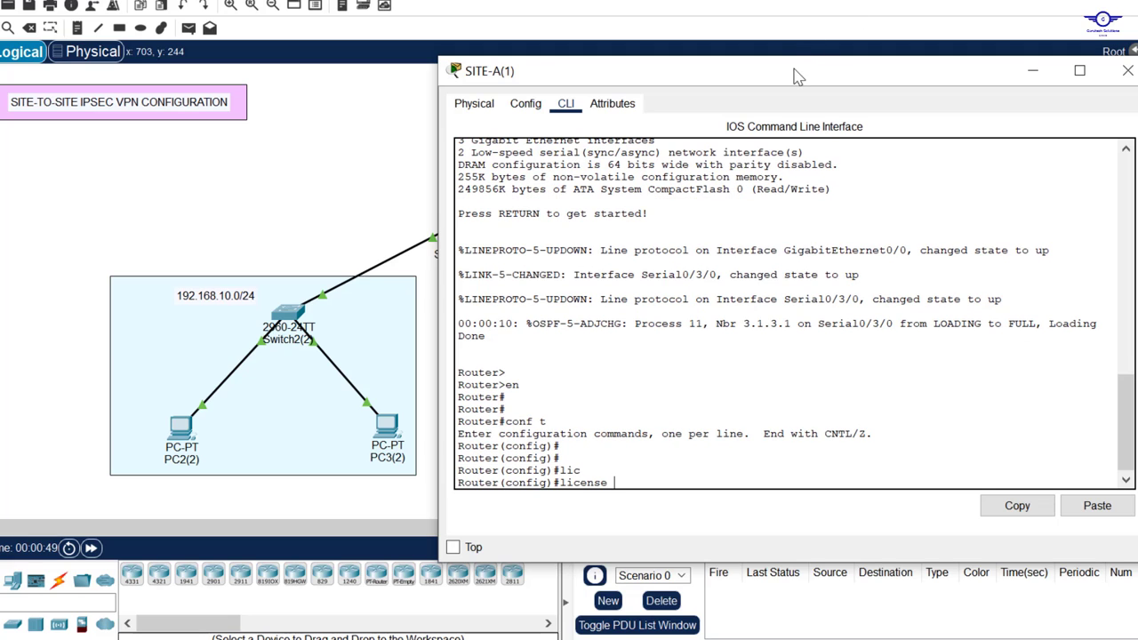
left_click_drag(798, 78, 796, 3)
type("b")
key("Tab")
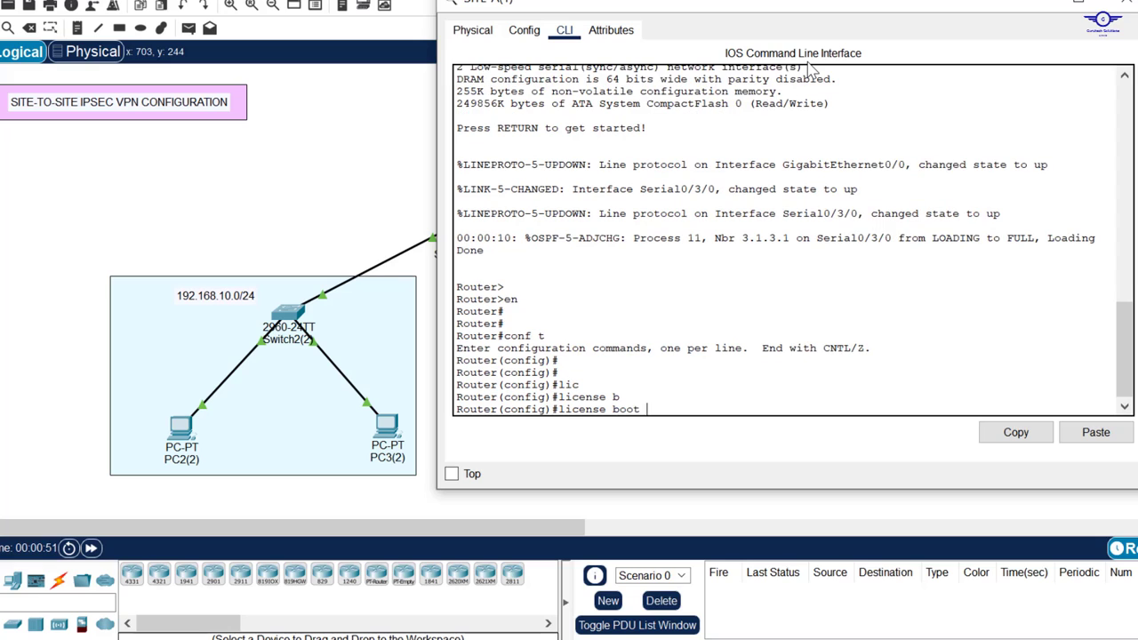
type("m")
key("Tab")
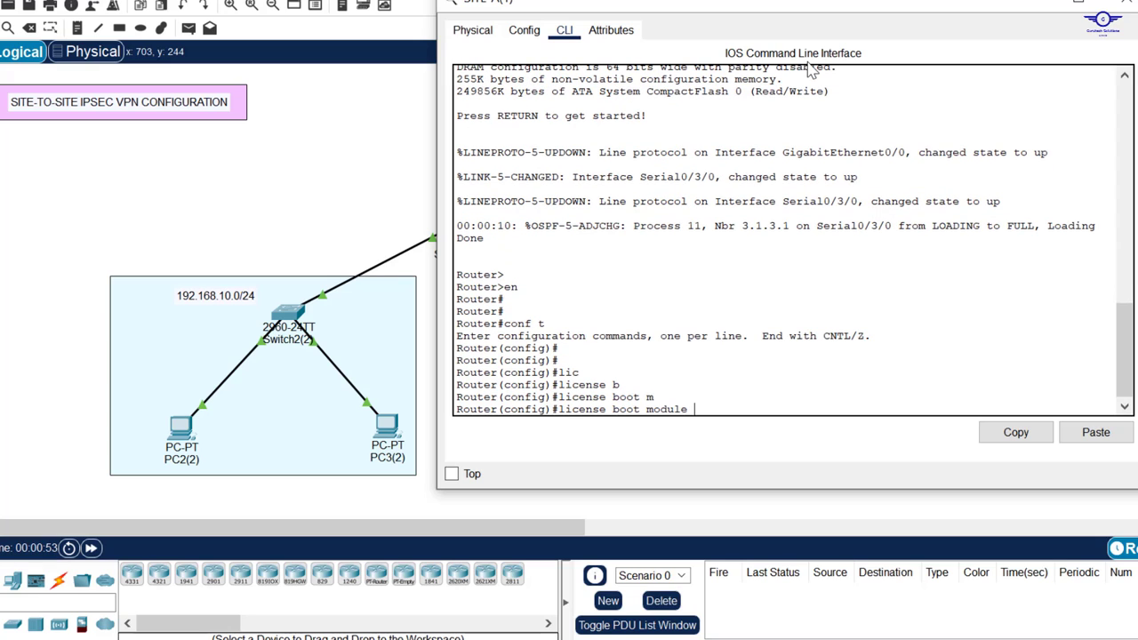
type("c")
key("Tab")
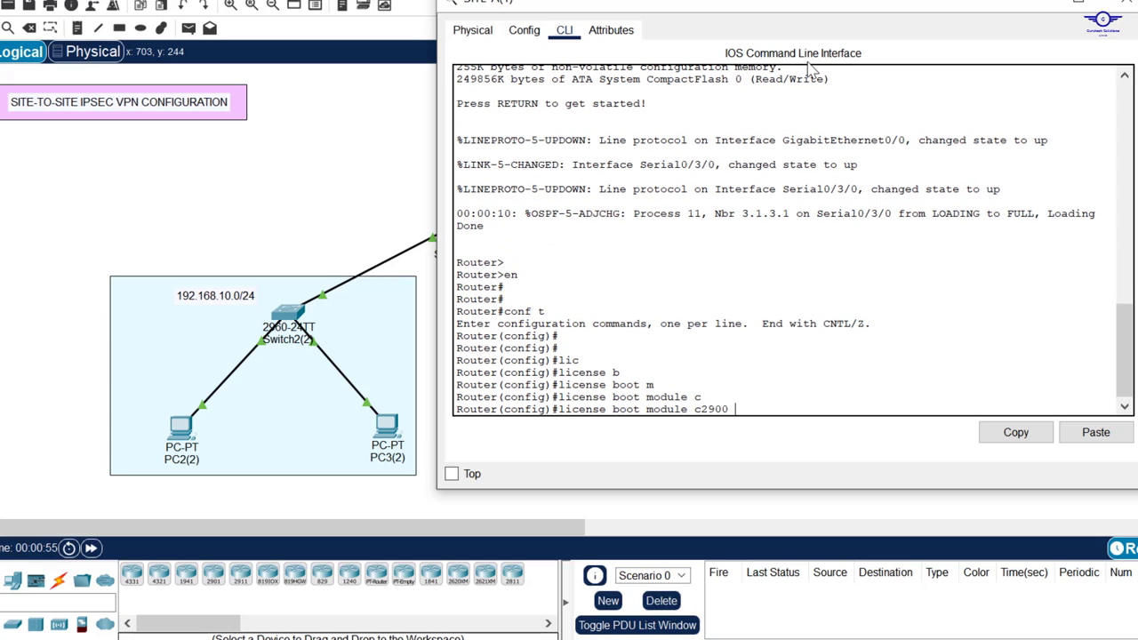
type("t")
key("Tab")
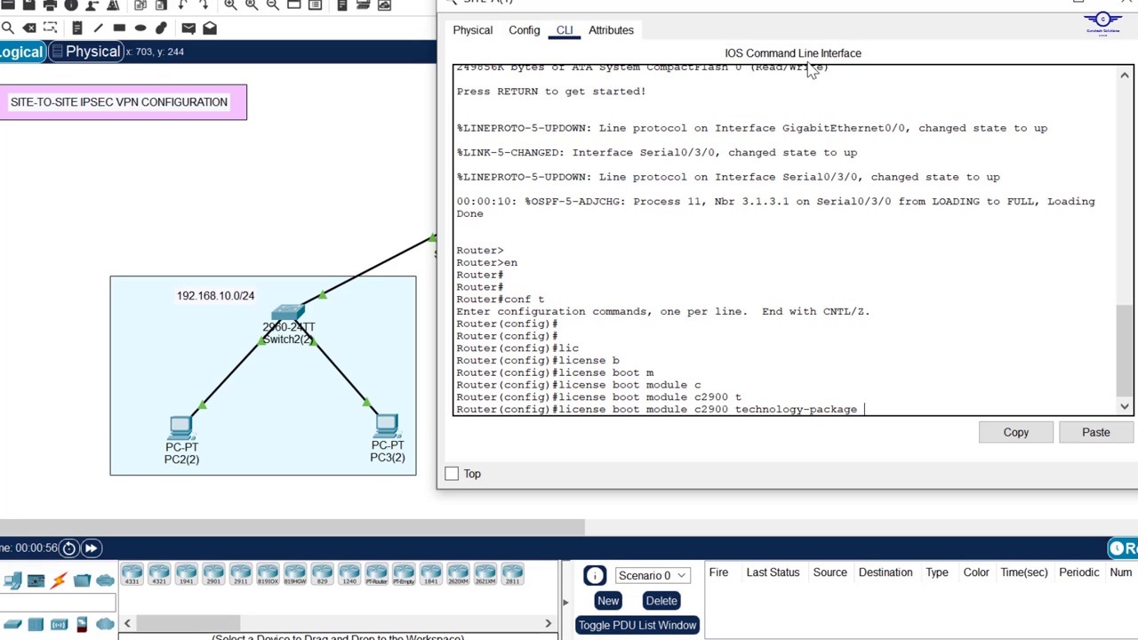
type("s")
key("Tab")
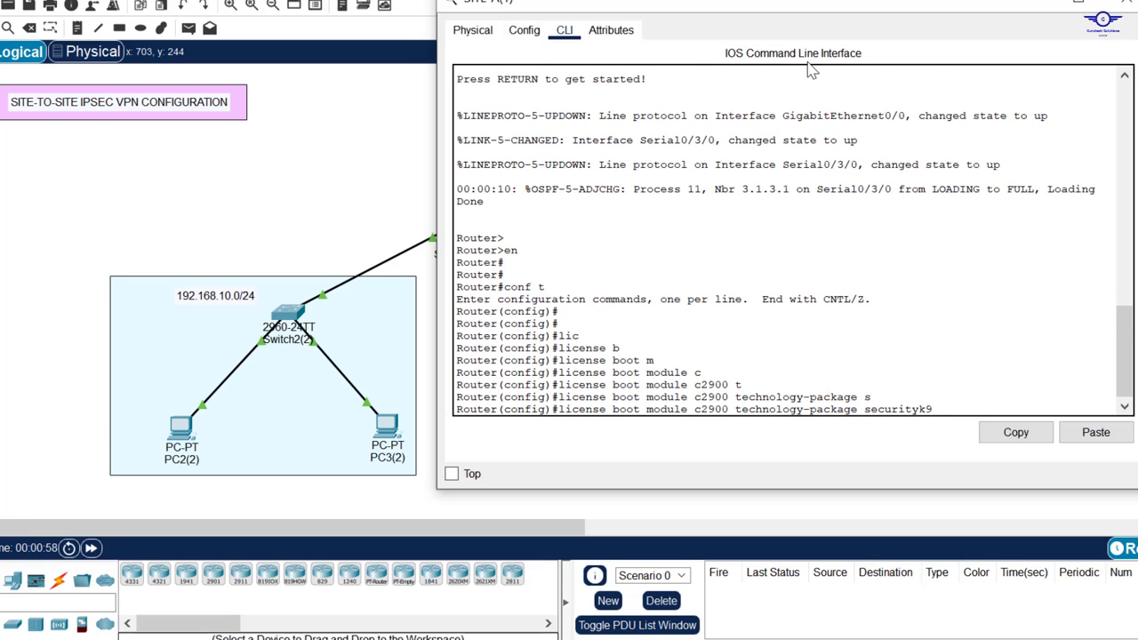
key("Return")
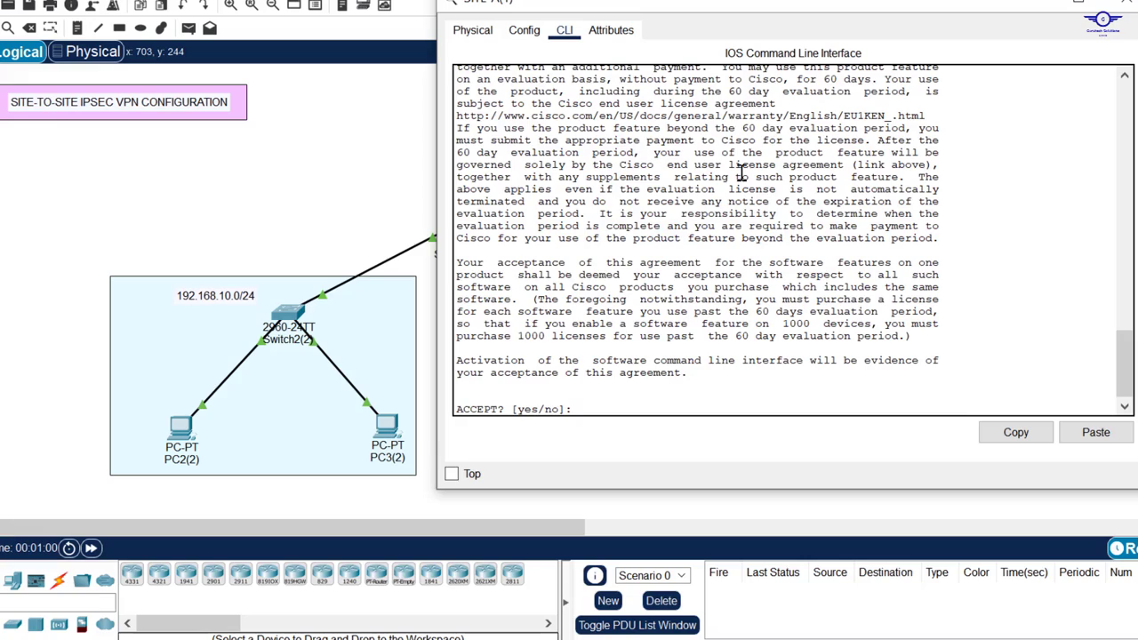
Step: Accept the evaluation licence agreement with yes, then exit and close SITE-A's window
scroll(742, 172, "up", 7)
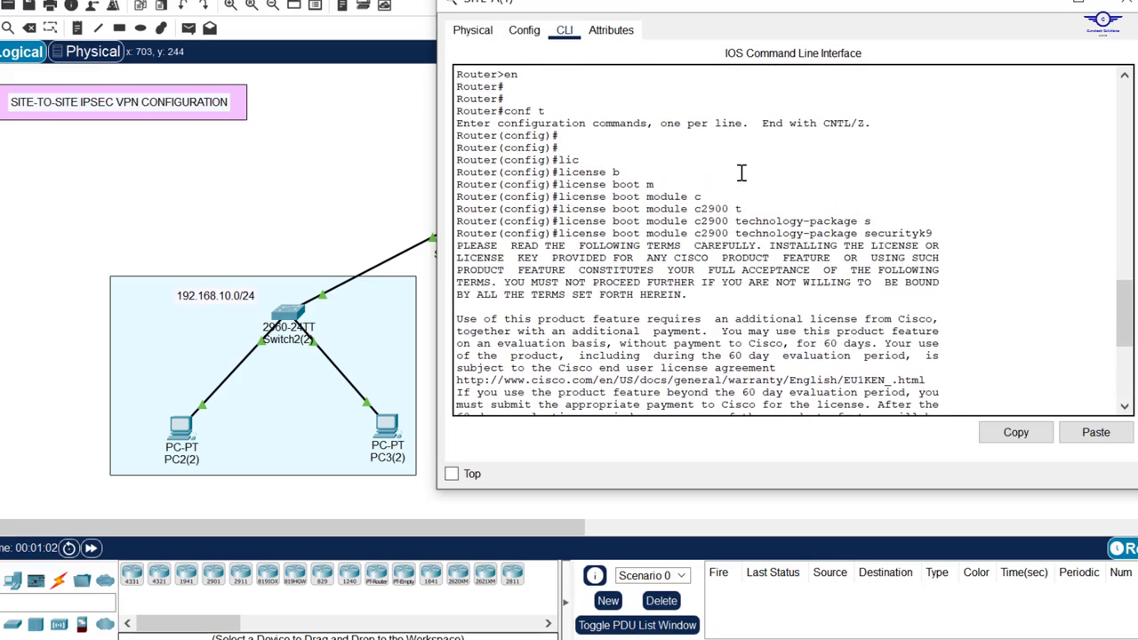
scroll(742, 172, "down", 7)
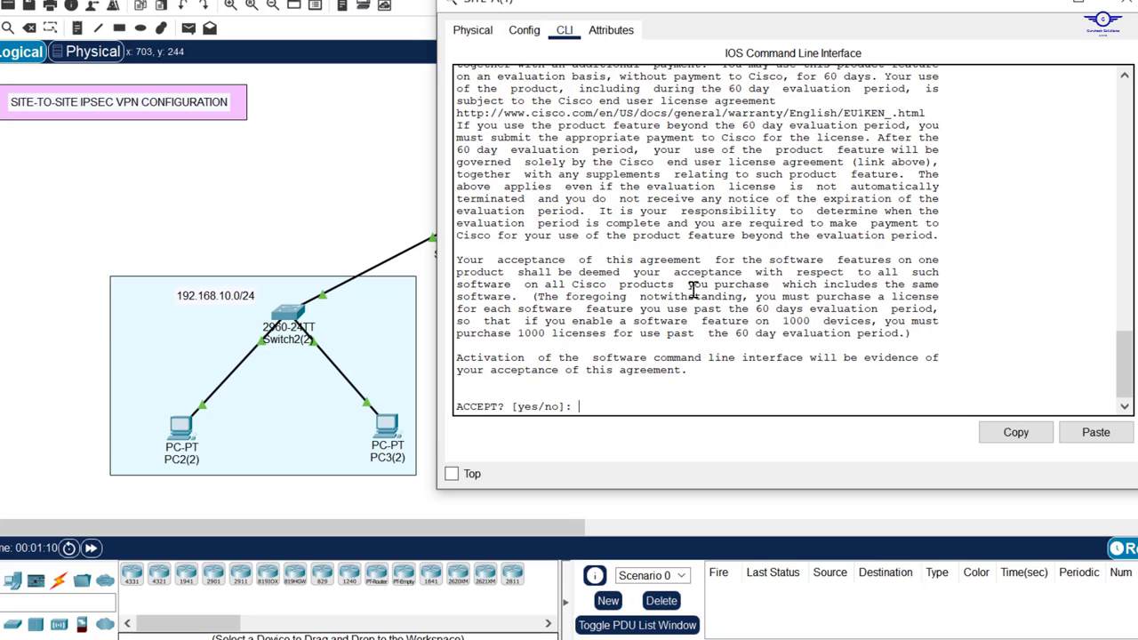
scroll(692, 291, "up", 2)
scroll(693, 290, "down", 2)
type("e")
type("yes")
key("Return")
key("Return")
key("Return")
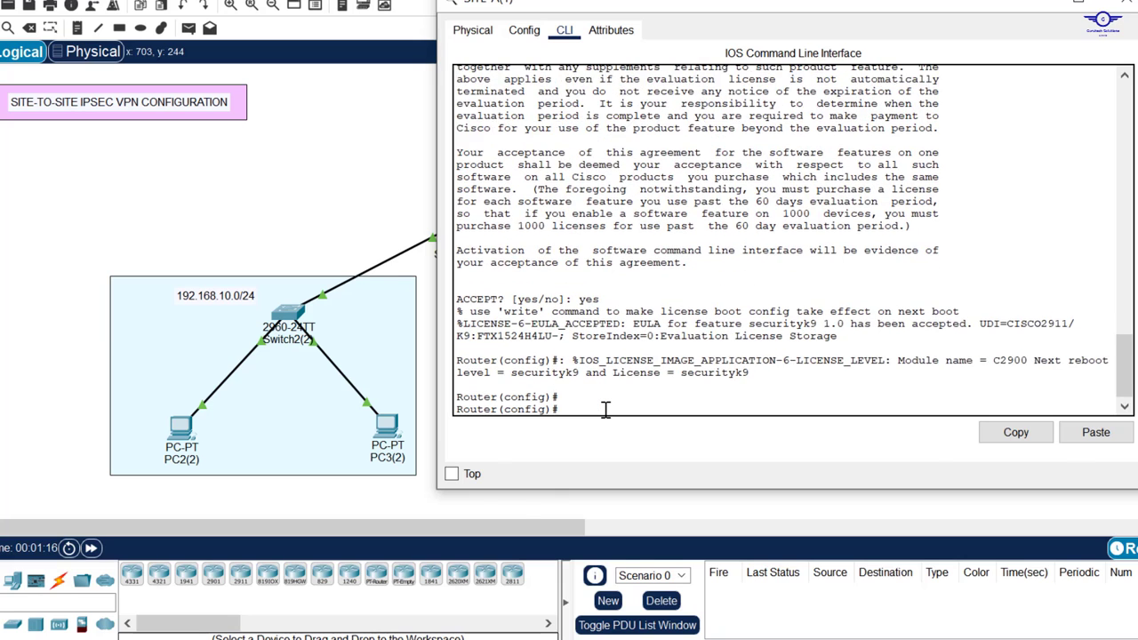
type("ex")
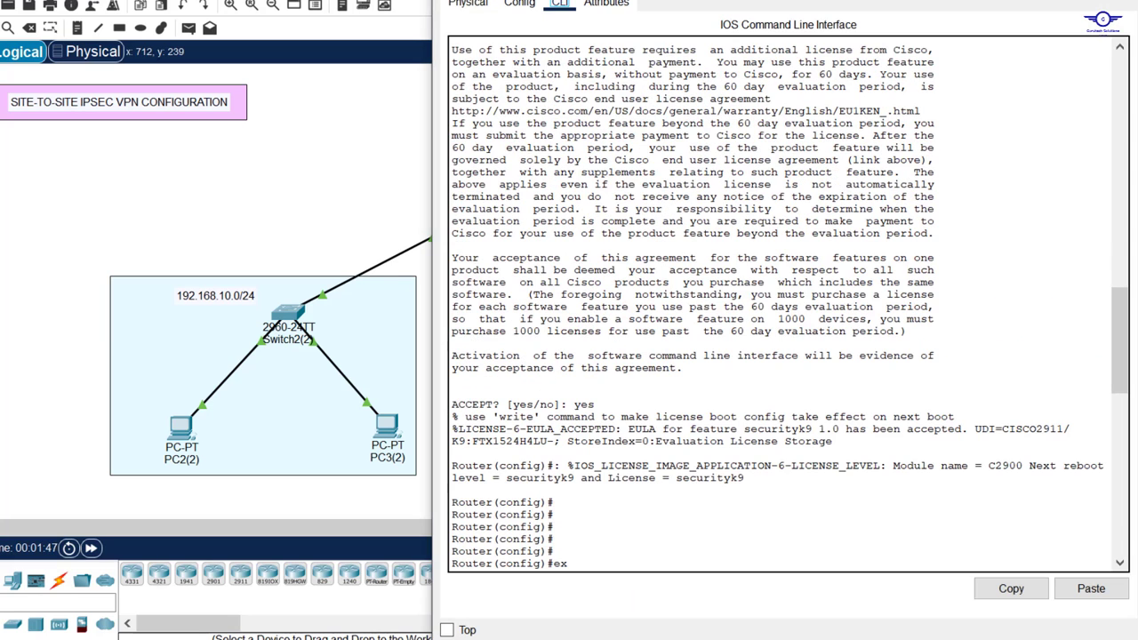
left_click(1122, 1)
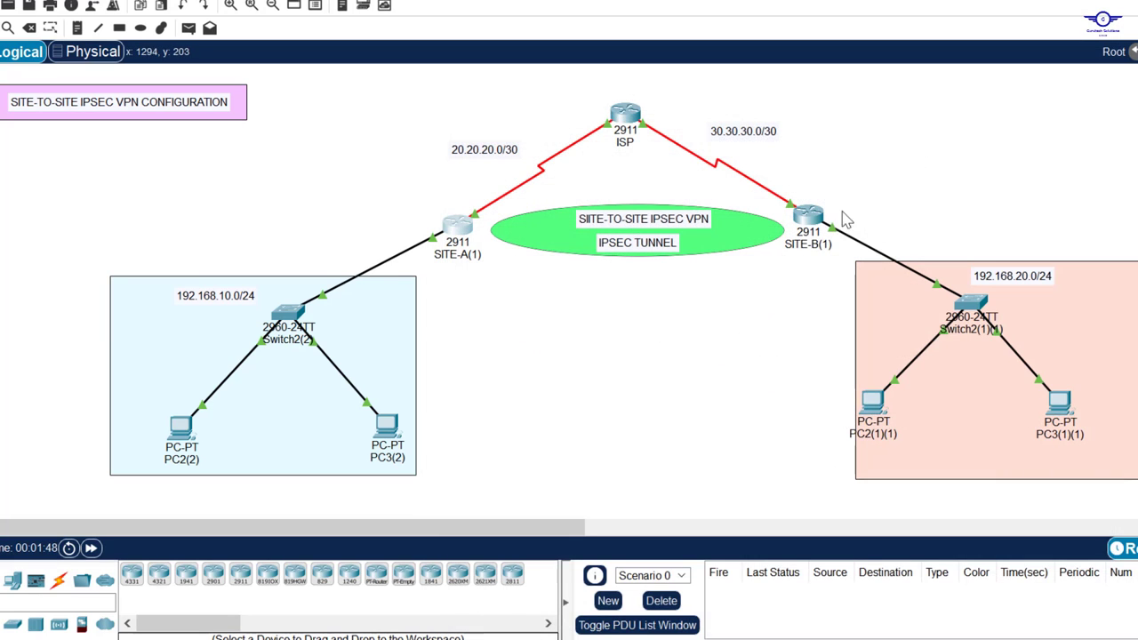
Step: Open SITE-B's CLI and enter privileged and global configuration mode (en, conf t)
left_click(818, 226)
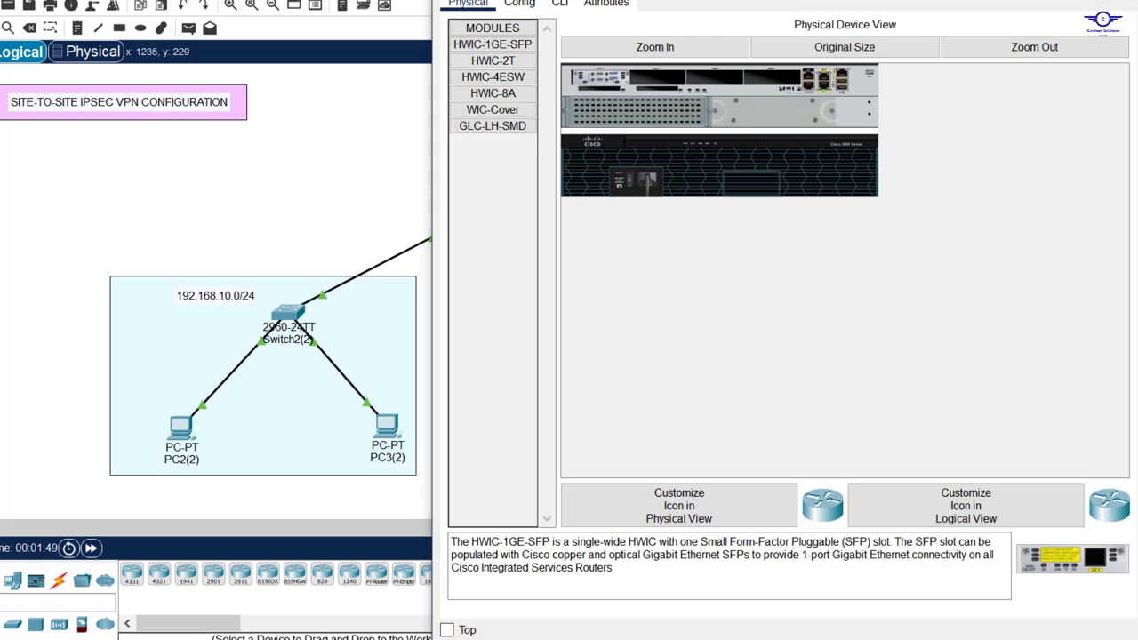
left_click_drag(827, 0, 787, 93)
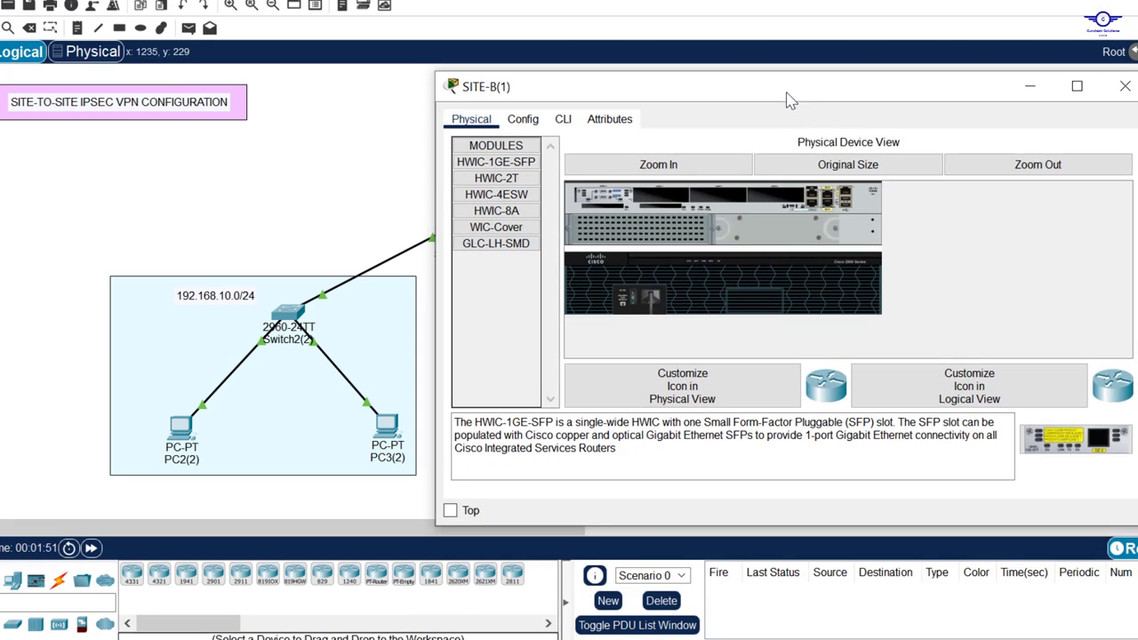
left_click(567, 121)
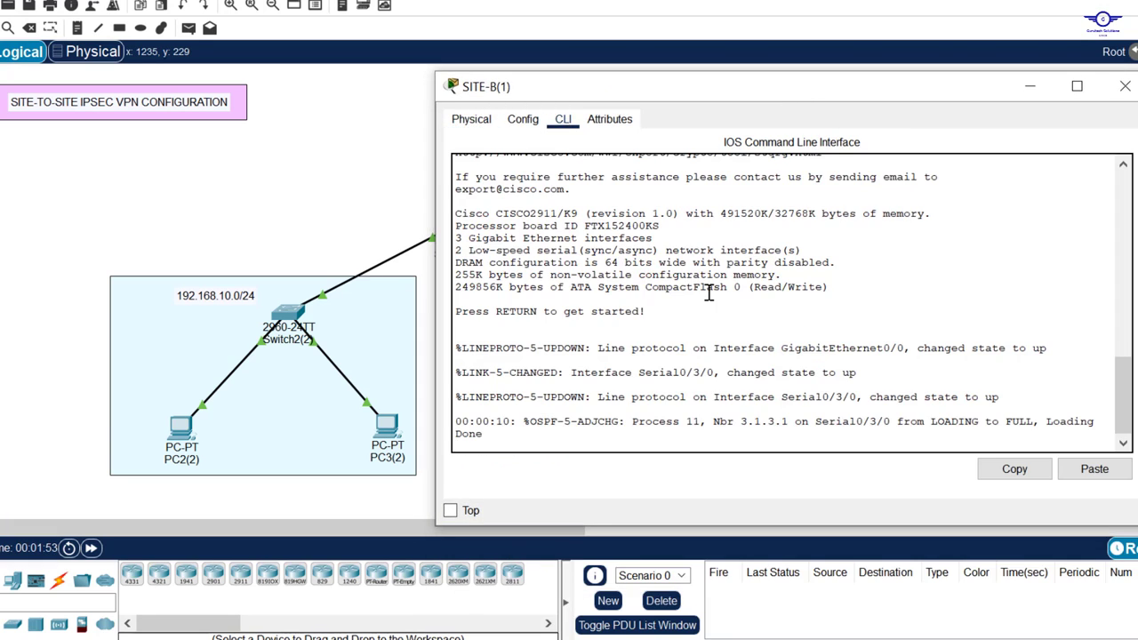
key("Return")
key("Return")
type("en")
key("Return")
type("con")
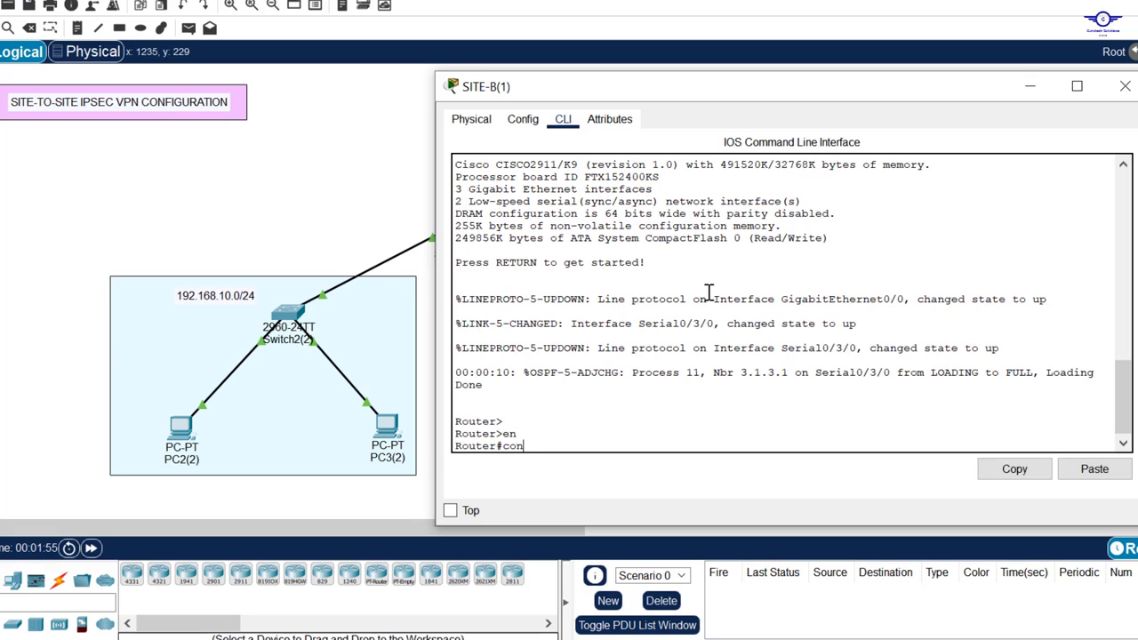
type("f t")
key("Return")
key("Return")
key("Return")
key("Return")
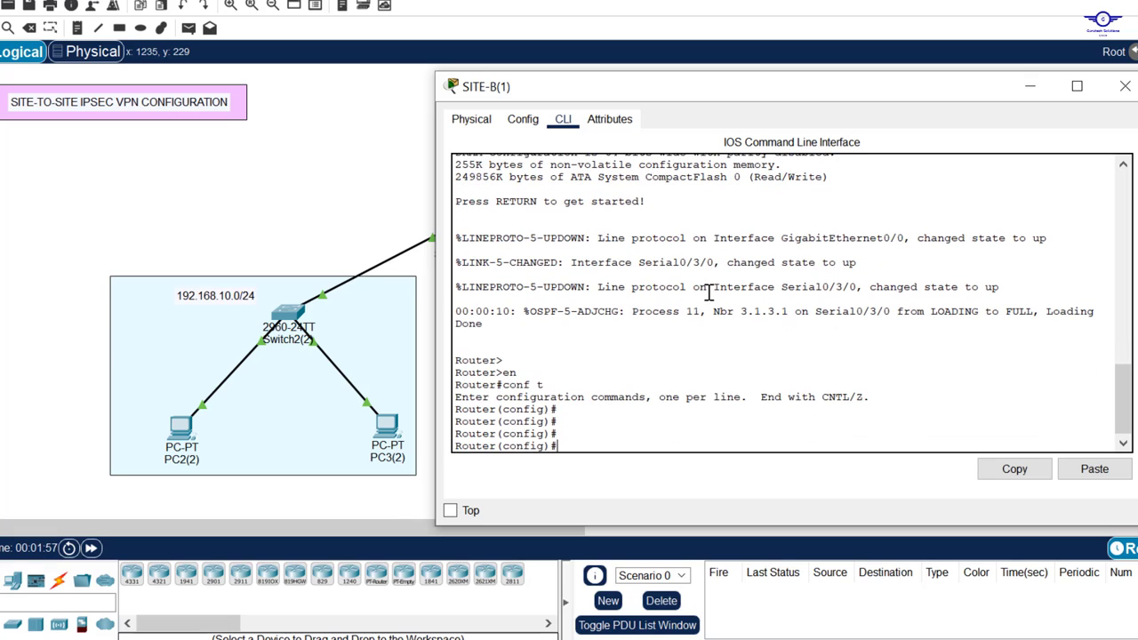
Step: Run 'license boot module c2900 technology-package securityk9' on SITE-B
type("li")
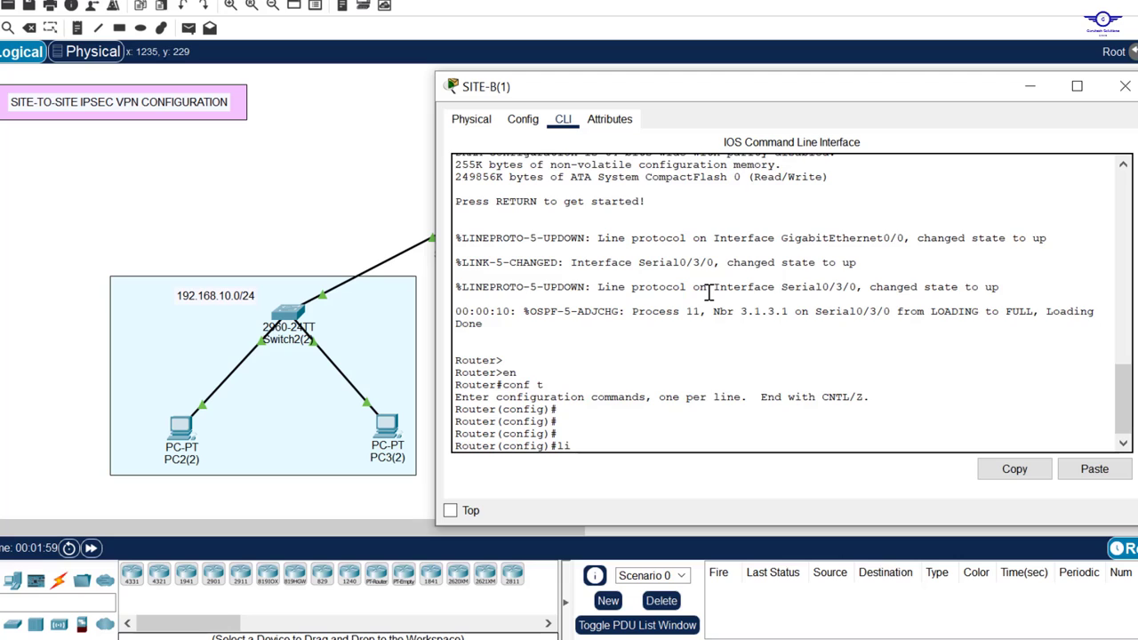
type("c")
key("Tab")
key("Tab")
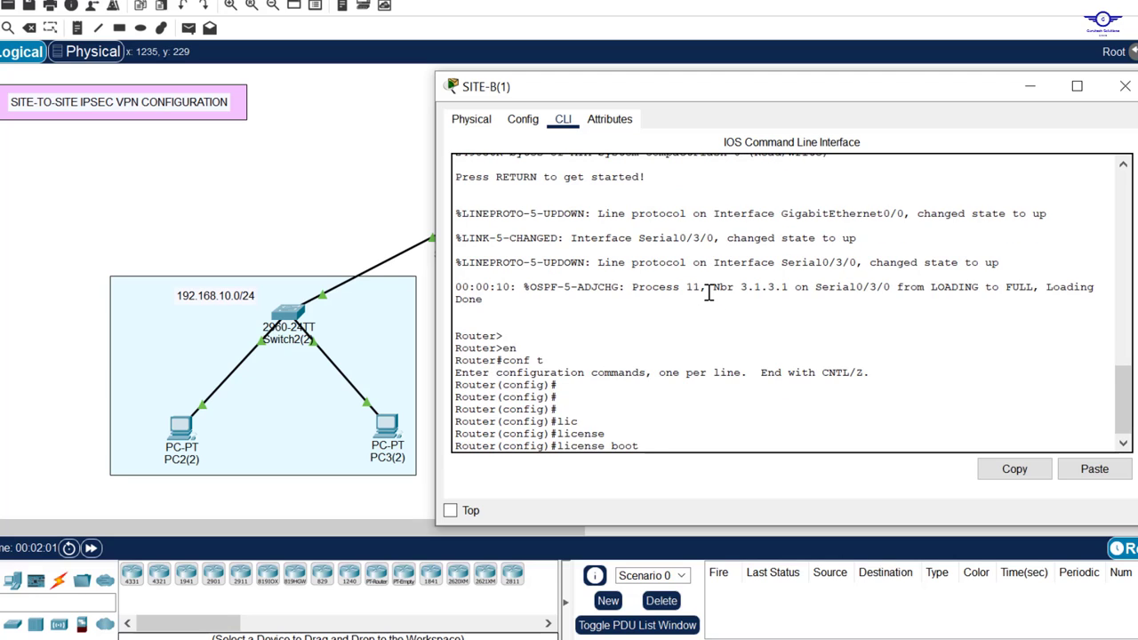
type("m")
key("Tab")
type("c")
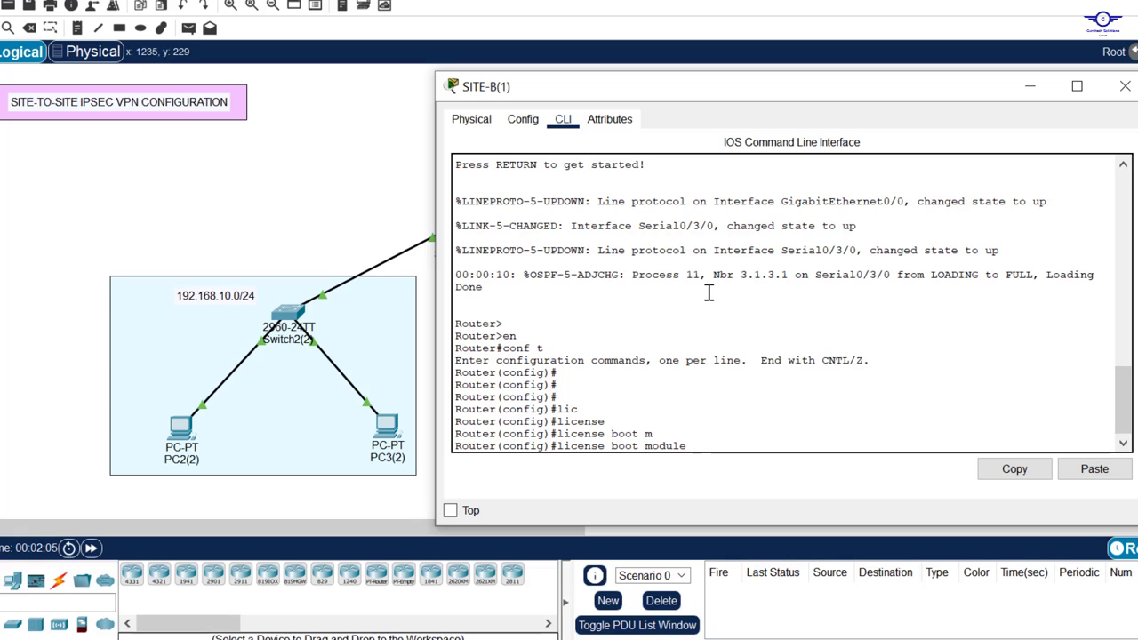
key("Tab")
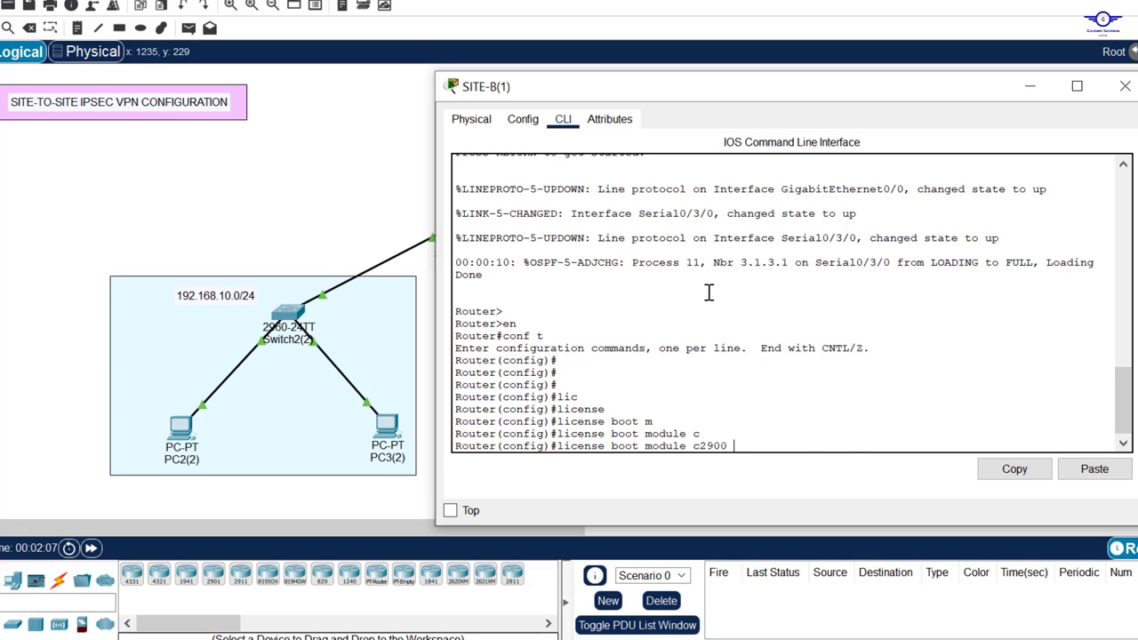
type("t")
key("Tab")
type("s")
key("Tab")
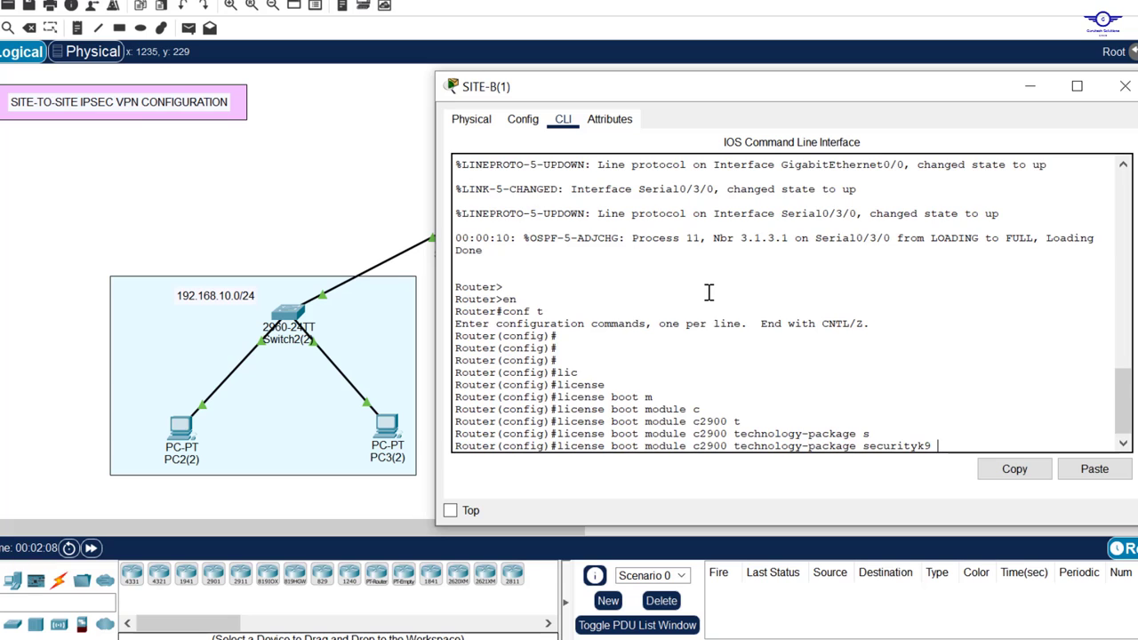
key("Return")
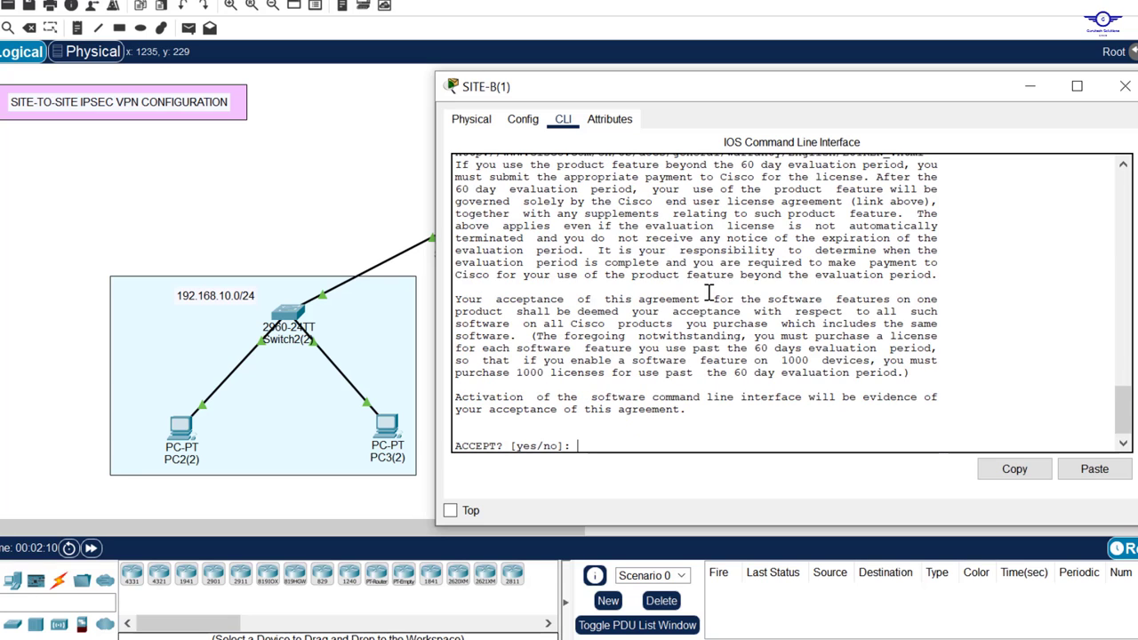
Step: Answer yes to accept the securityk9 licence agreement and review the console output
type("yes")
key("Return")
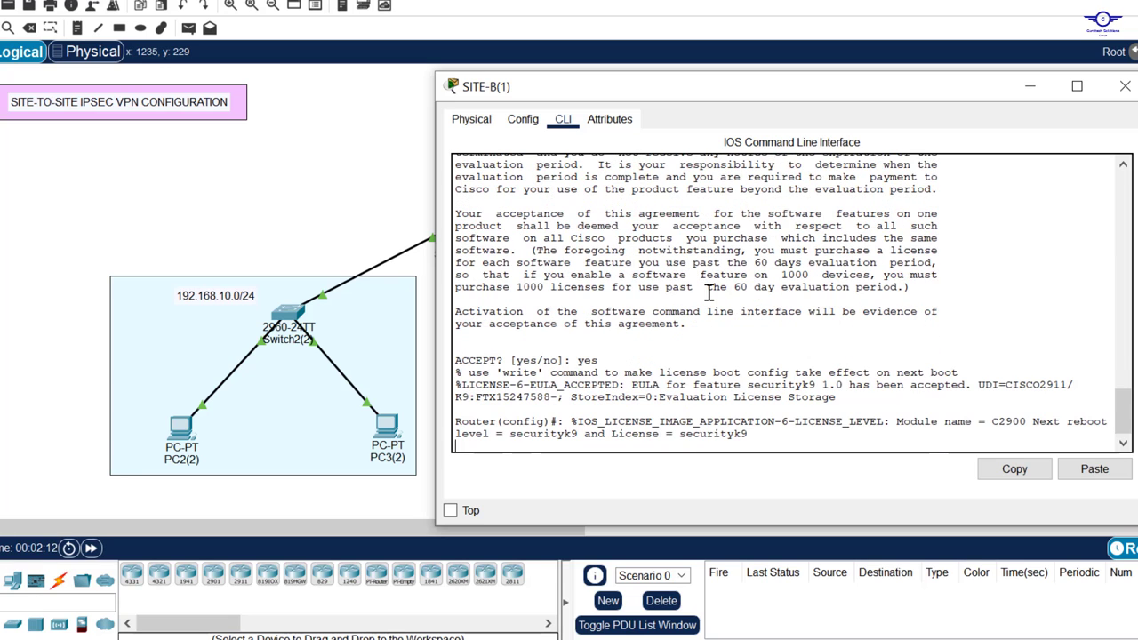
key("Return")
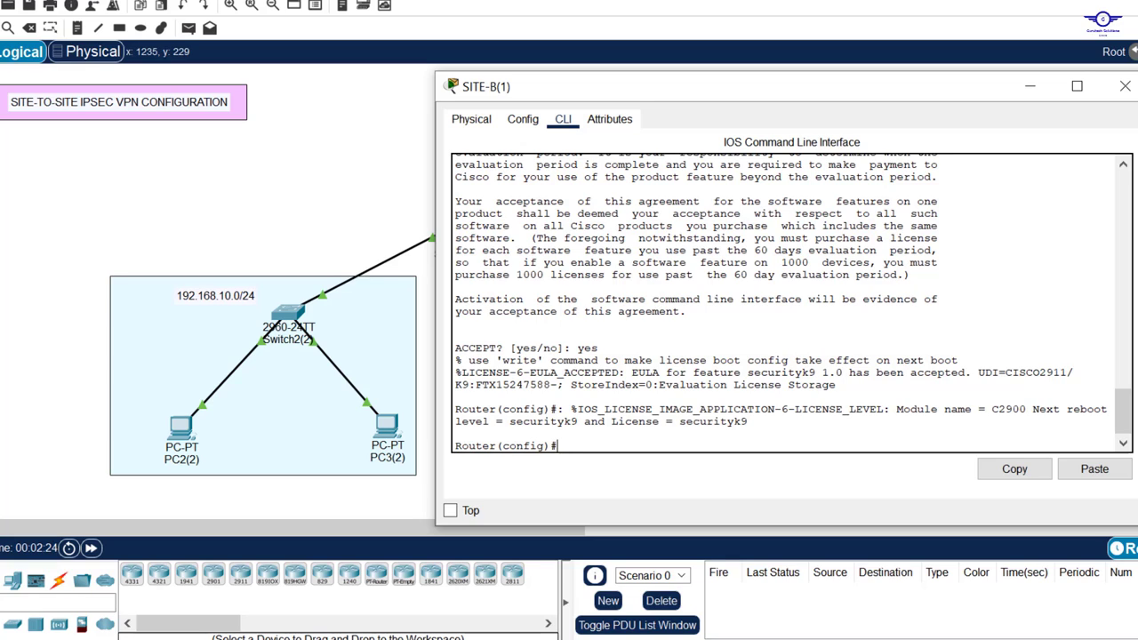
scroll(768, 355, "up", 5)
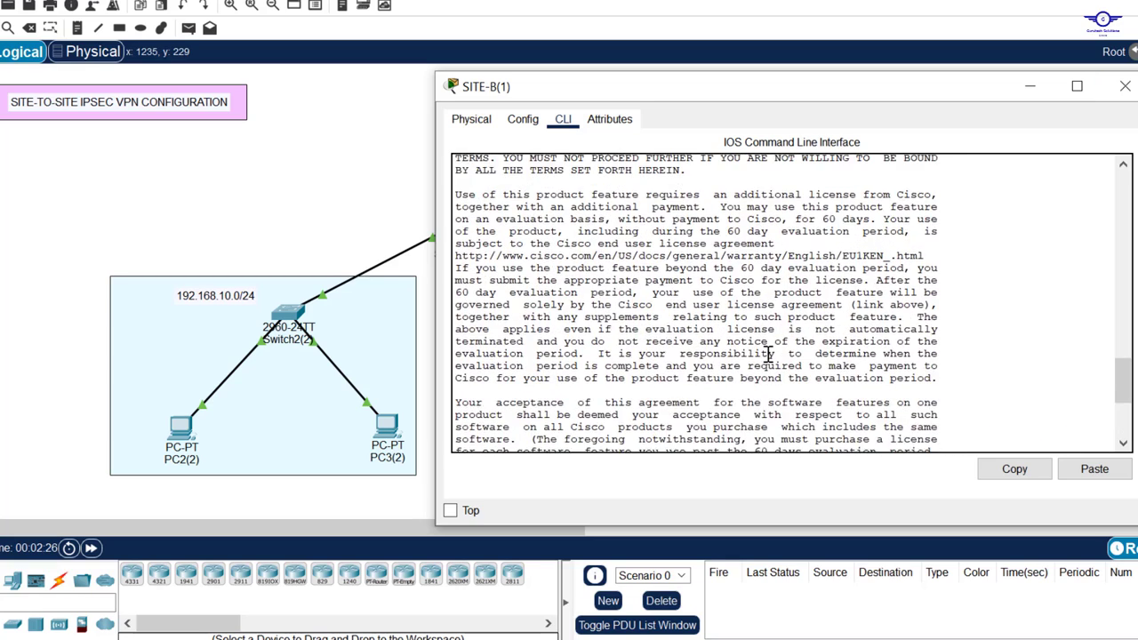
scroll(768, 355, "up", 4)
scroll(768, 355, "down", 2)
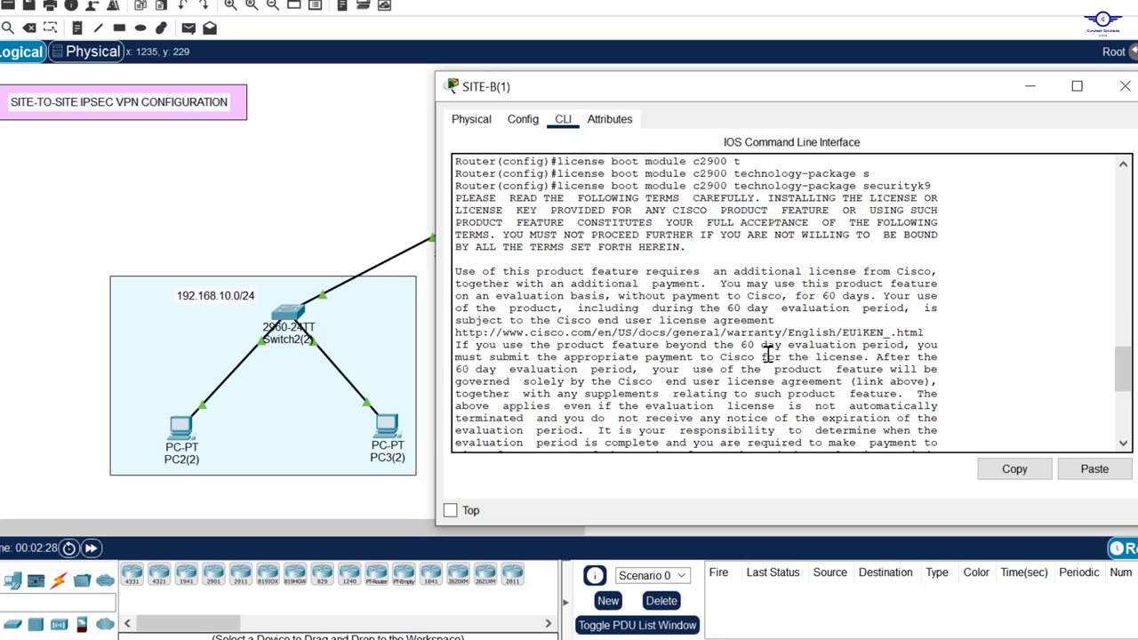
scroll(768, 355, "down", 5)
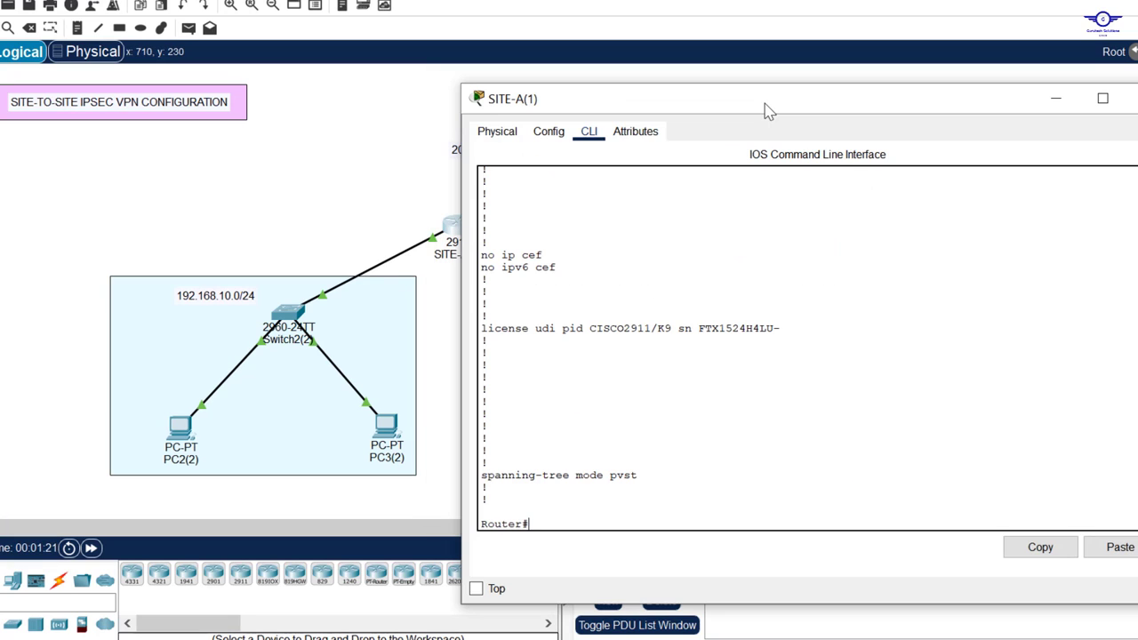
Step: Run sh version on SITE-A, confirm the security row shows securityk9 Evaluation, then close the window
type("sh version")
key("Return")
key("Return")
key("Return")
key("Return")
key("Return")
key("Return")
key("Return")
key("Return")
key("Return")
key("Return")
key("Return")
key("Return")
key("Return")
key("Return")
key("Return")
key("Return")
key("Return")
key("Return")
key("Return")
key("Return")
key("Return")
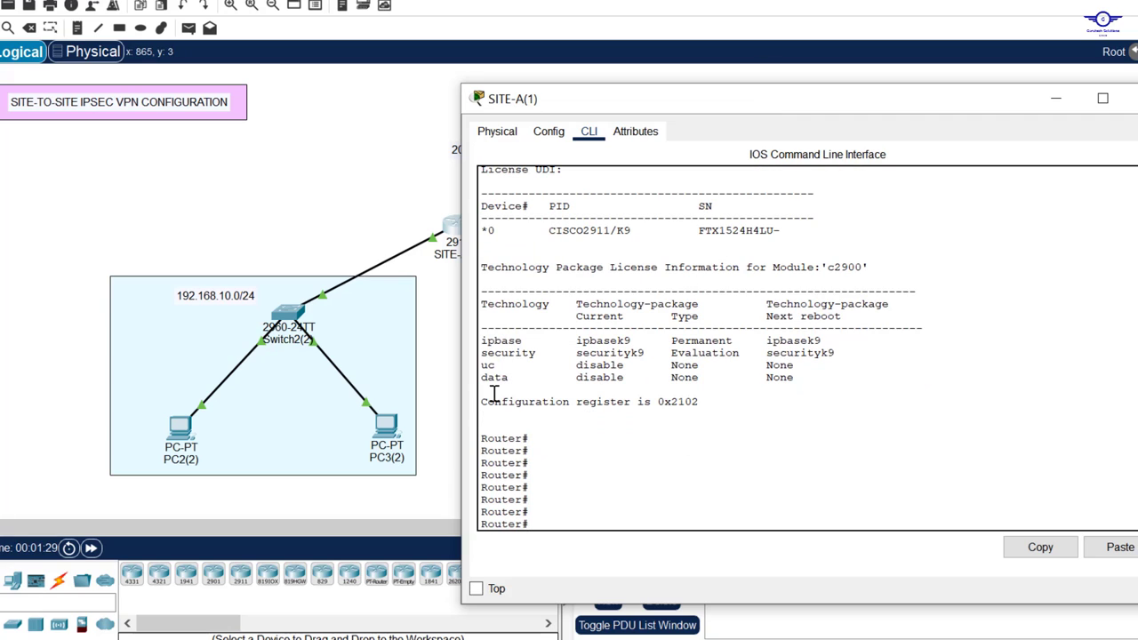
left_click(483, 355)
left_click_drag(625, 364, 833, 355)
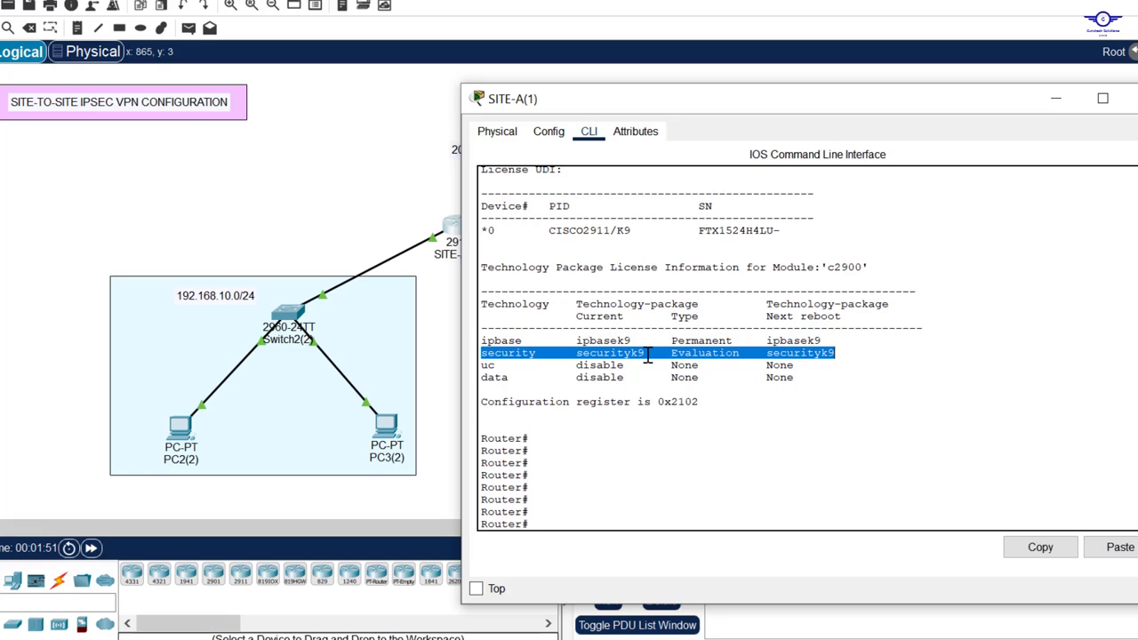
left_click(1131, 98)
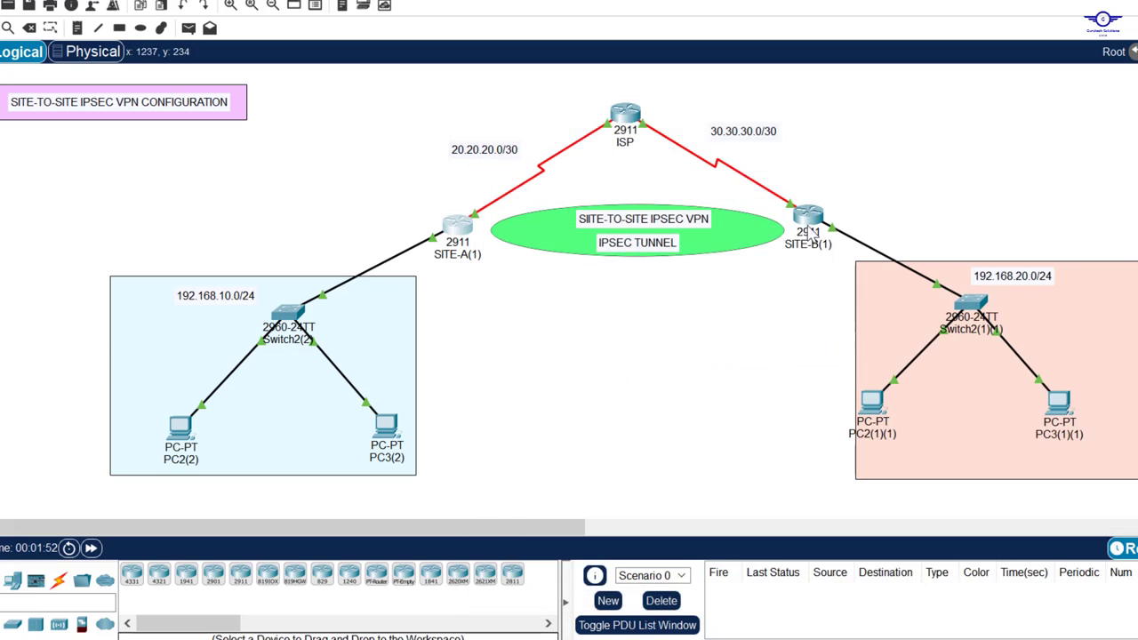
Step: Run sh version on SITE-B, confirm securityk9 is the current security package, then close the window
left_click(807, 221)
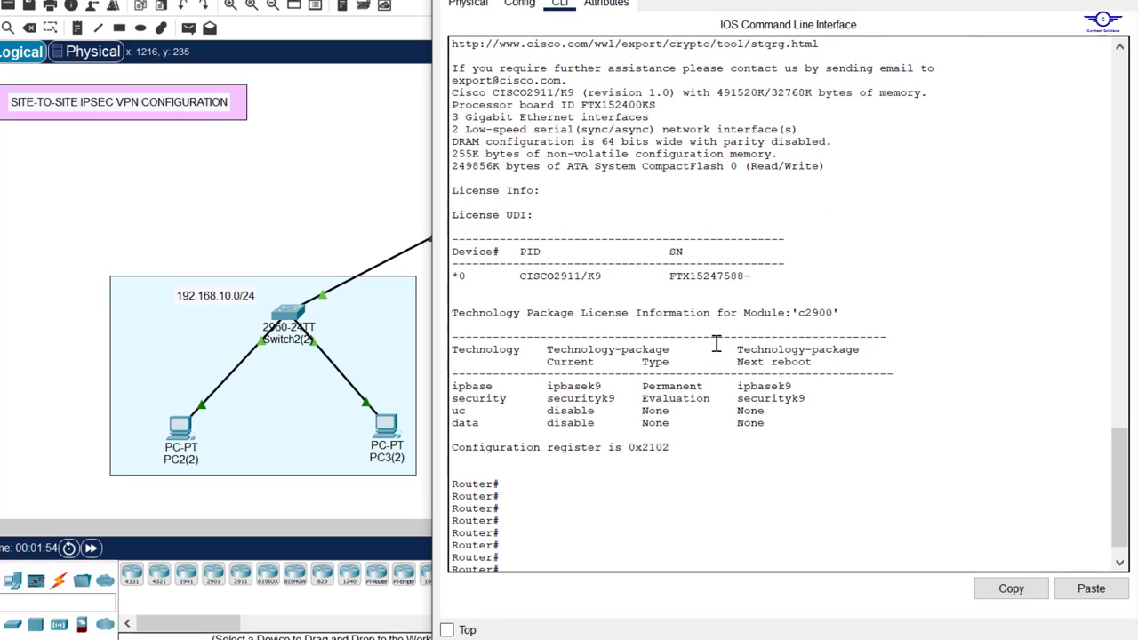
type("sh versi")
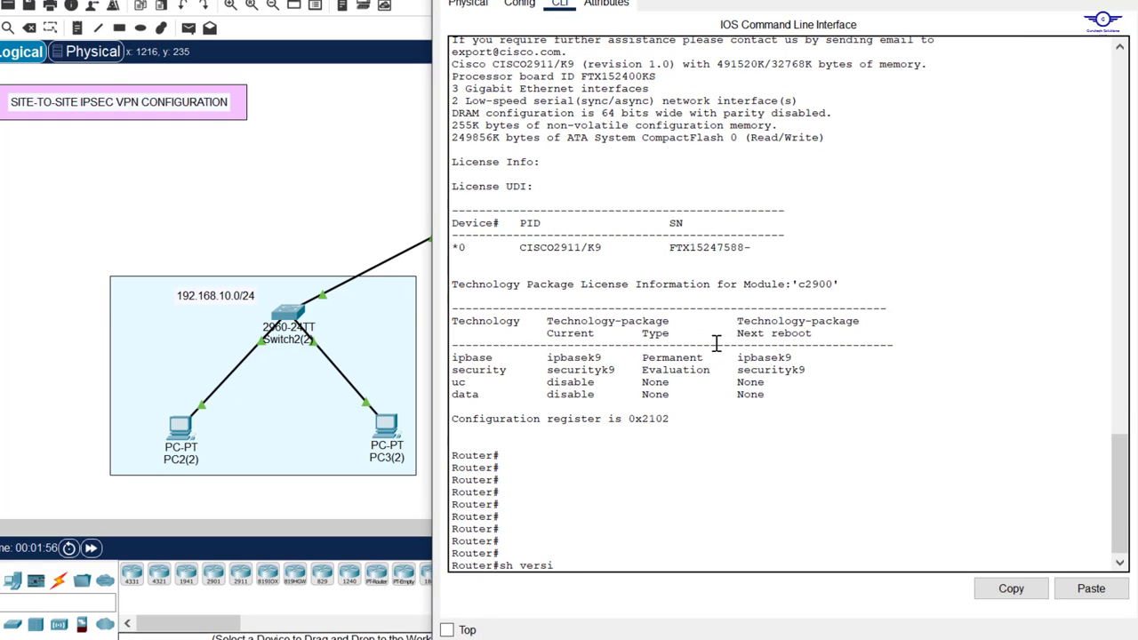
type("on")
key("Return")
key("Return")
key("Return")
key("Return")
key("Return")
key("Return")
key("Return")
key("Return")
key("Return")
key("Return")
key("Return")
key("Return")
key("Return")
key("Return")
key("Return")
key("Return")
key("Return")
key("Return")
key("Return")
key("Return")
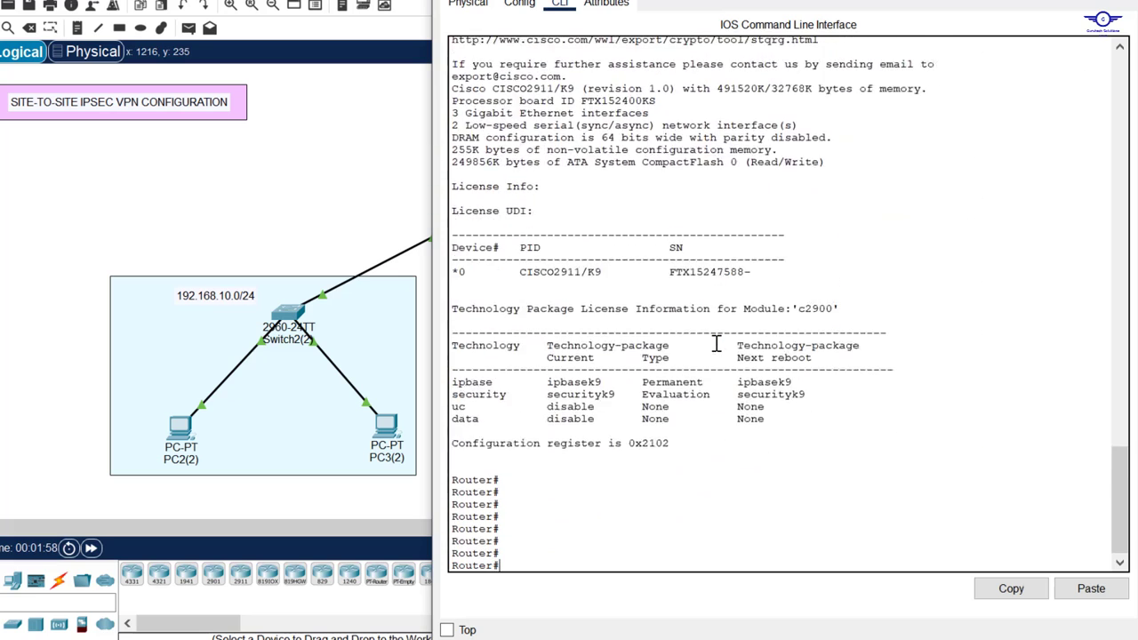
key("Return")
key("Return")
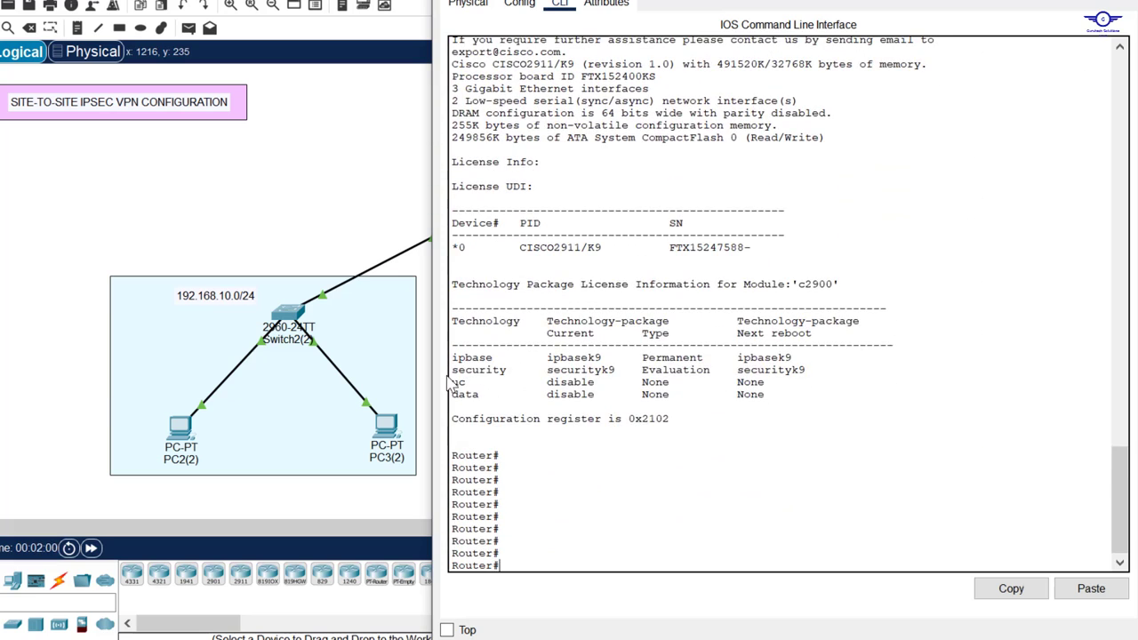
left_click_drag(636, 358, 727, 366)
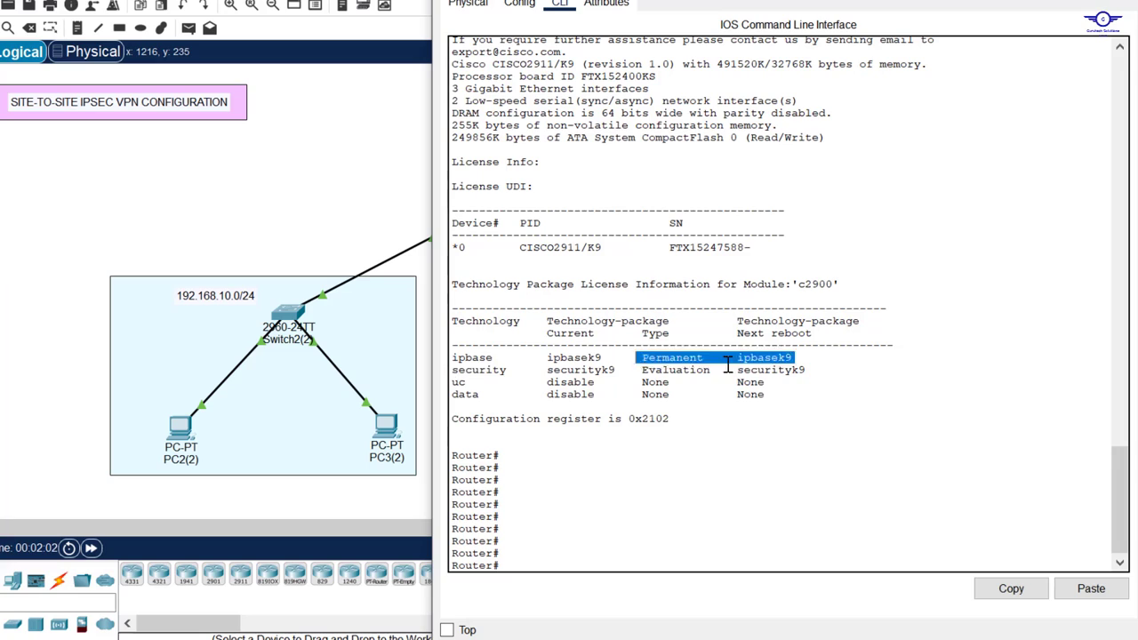
triple_click(728, 366)
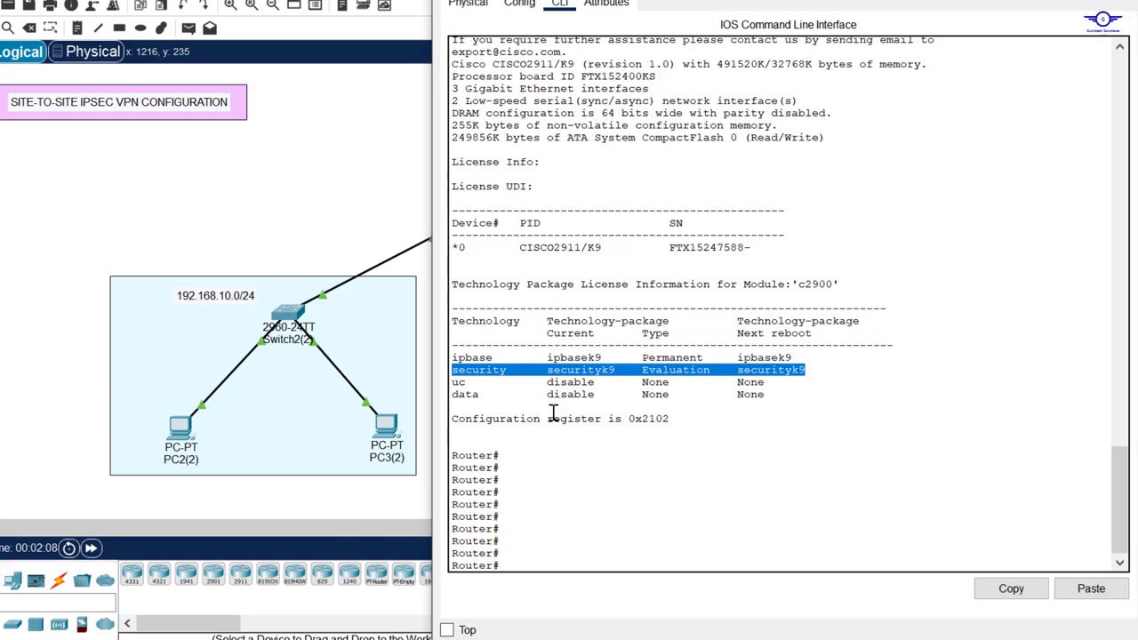
left_click(612, 371)
left_click_drag(613, 371, 549, 375)
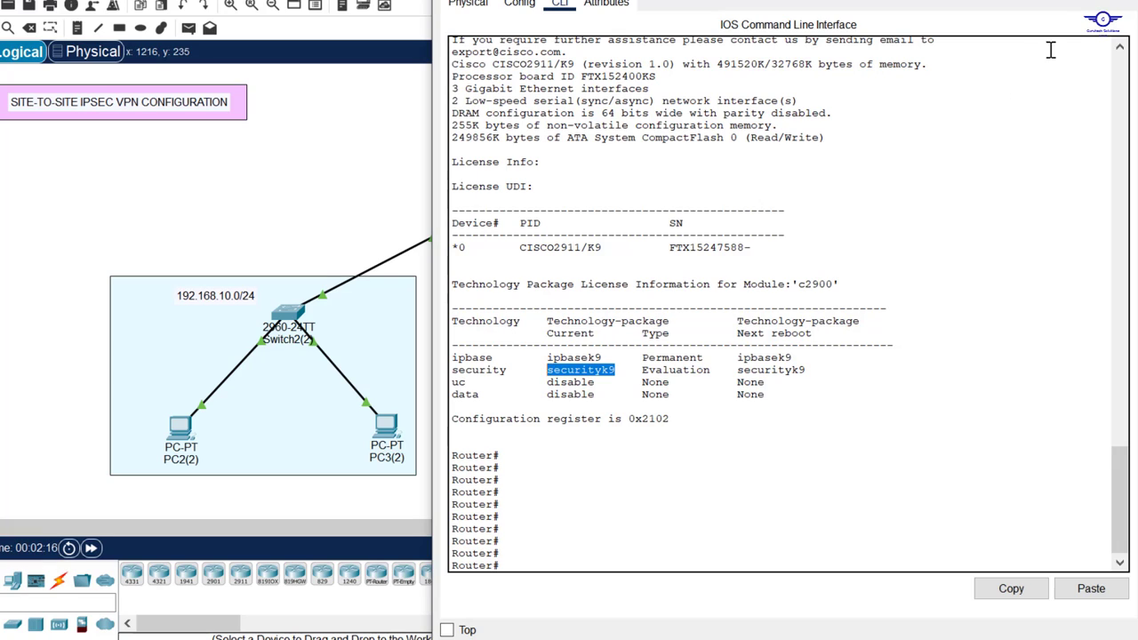
left_click(1115, 0)
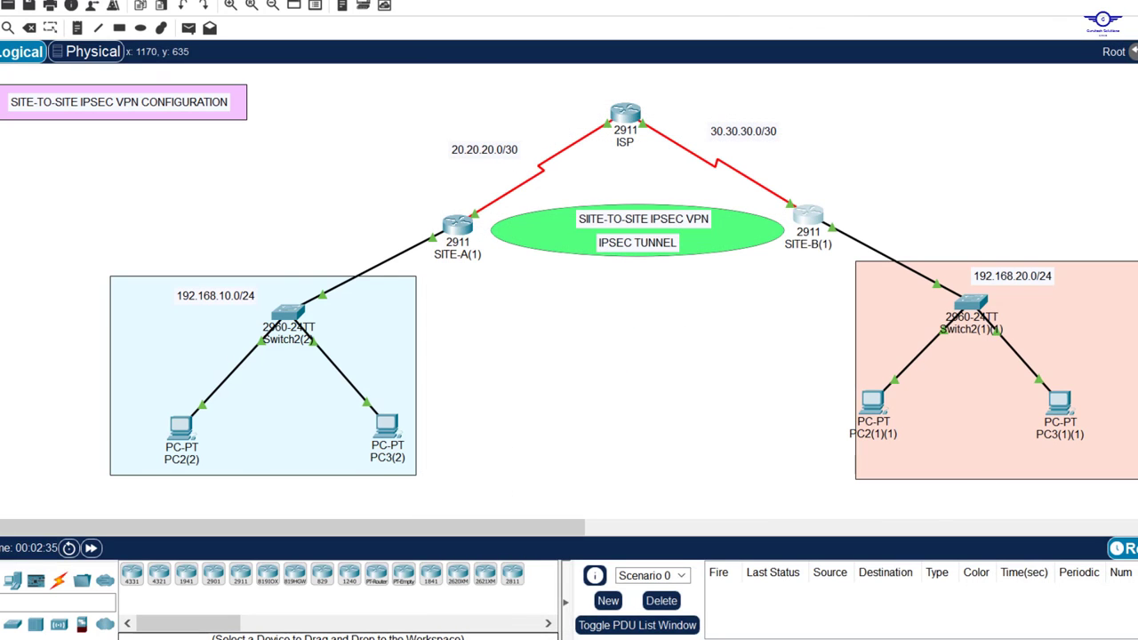
left_click(556, 639)
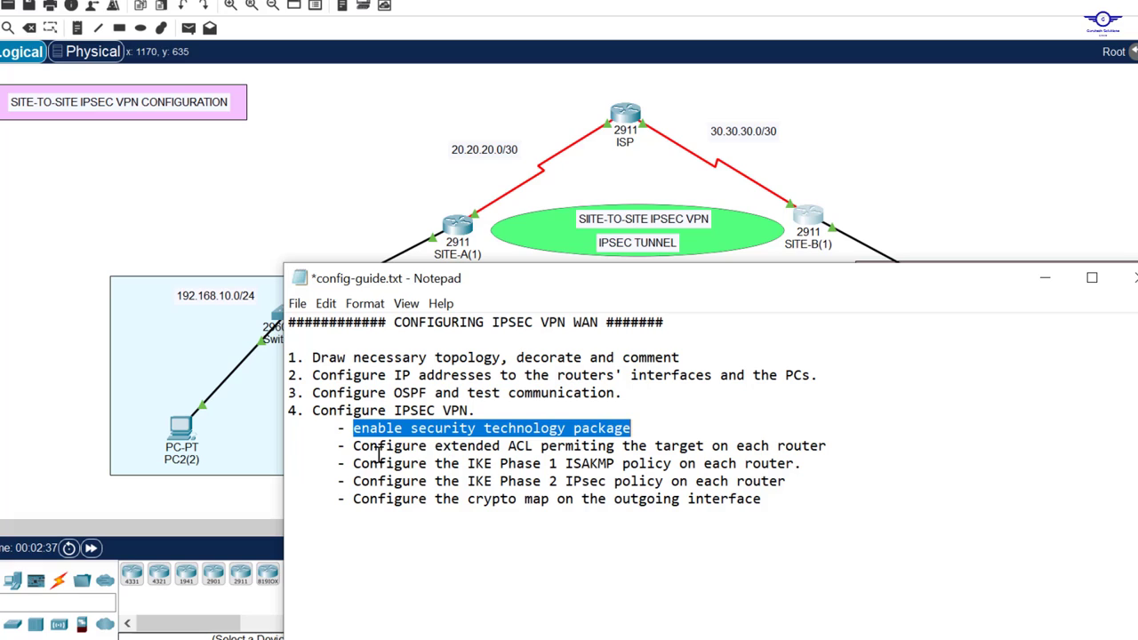
left_click_drag(350, 451, 833, 451)
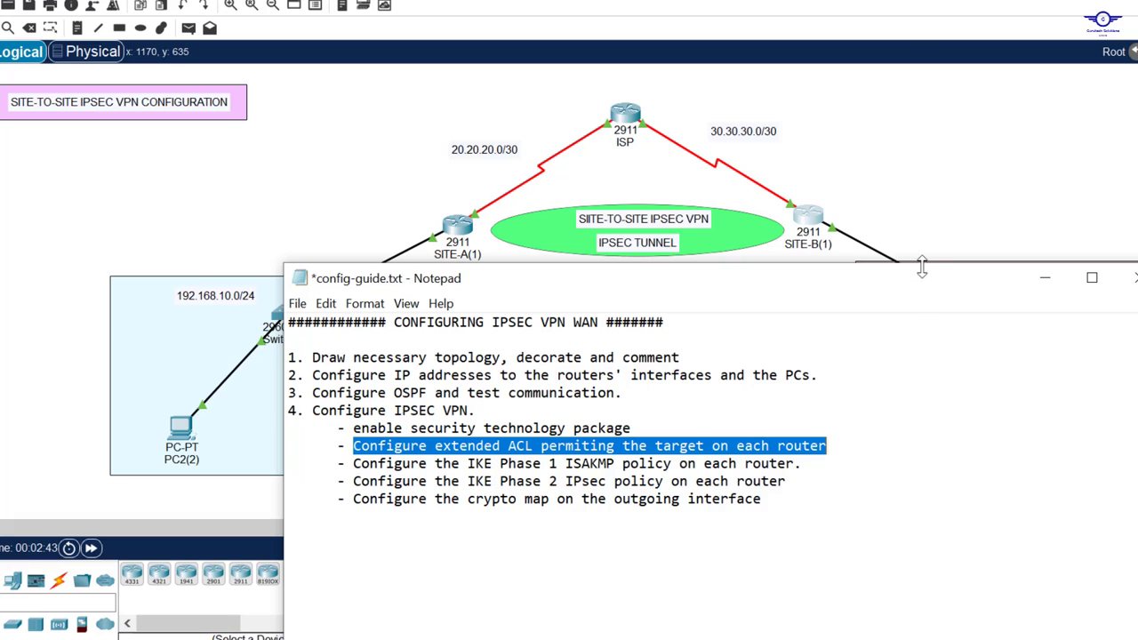
left_click(922, 187)
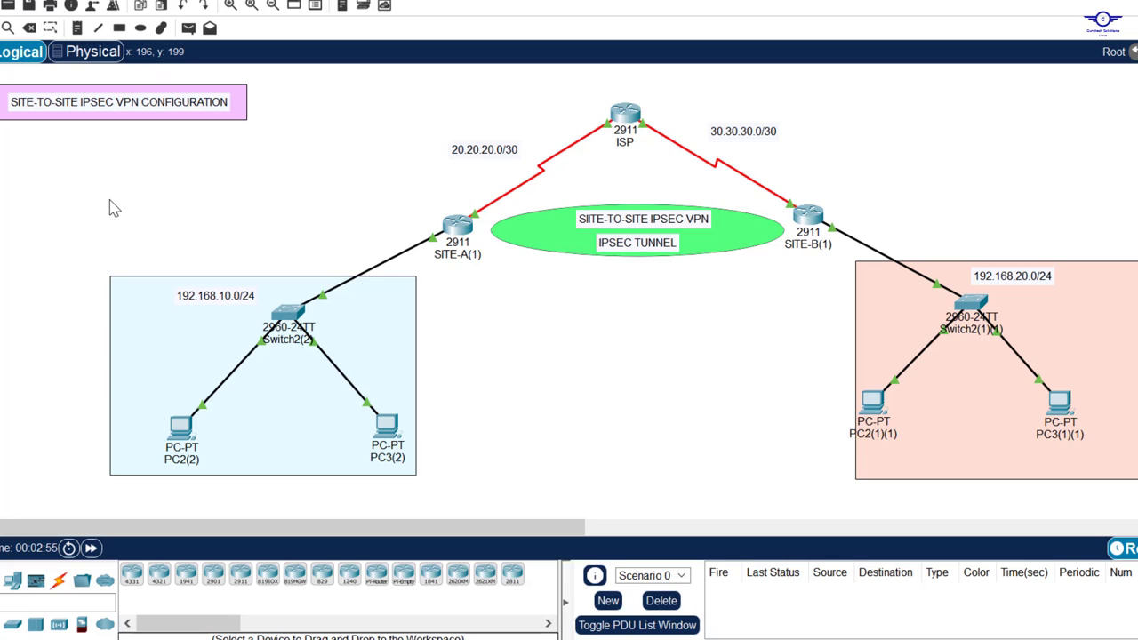
left_click_drag(95, 210, 453, 517)
left_click(524, 394)
left_click_drag(589, 92, 663, 142)
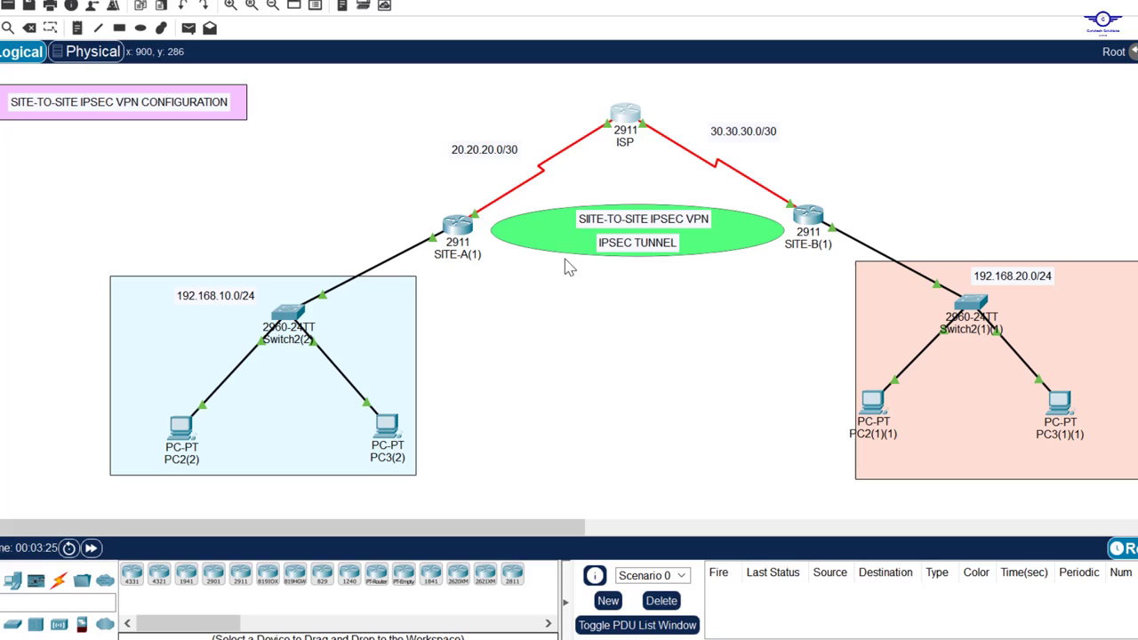
Step: Open SITE-A's command line and enter global configuration mode with conf t
left_click(458, 225)
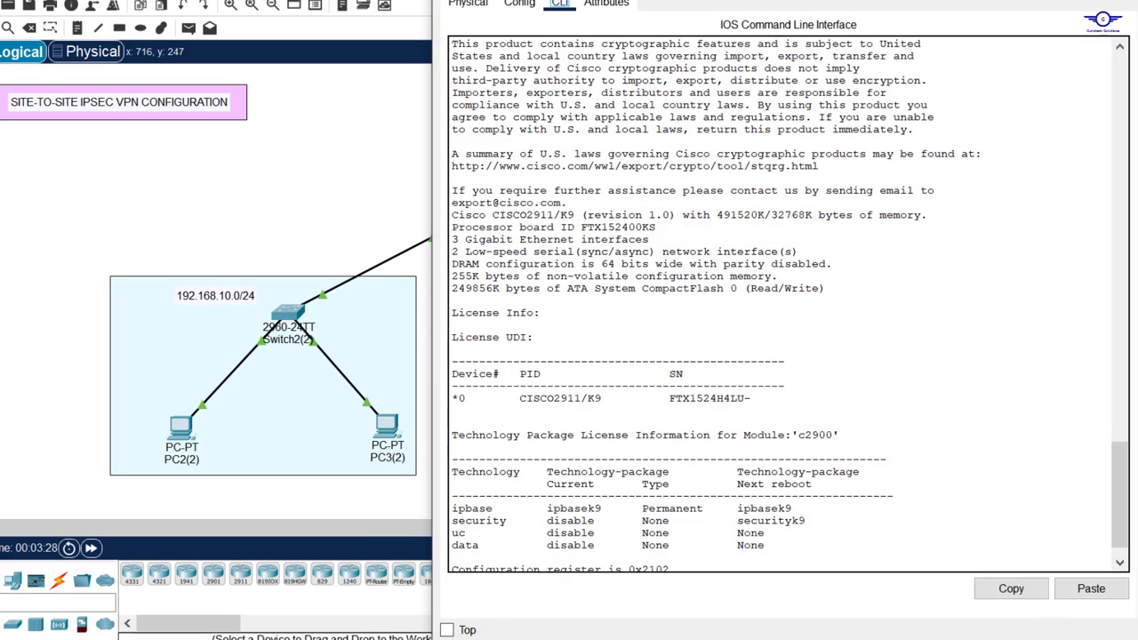
left_click_drag(780, 0, 732, 29)
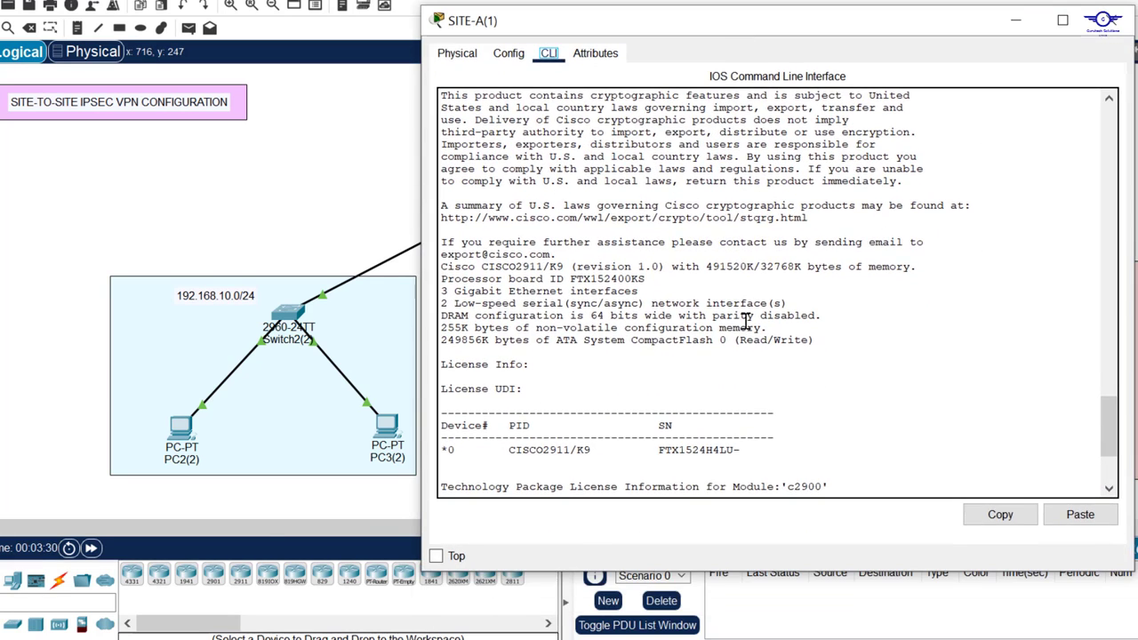
left_click(746, 322)
key("Return")
key("Return")
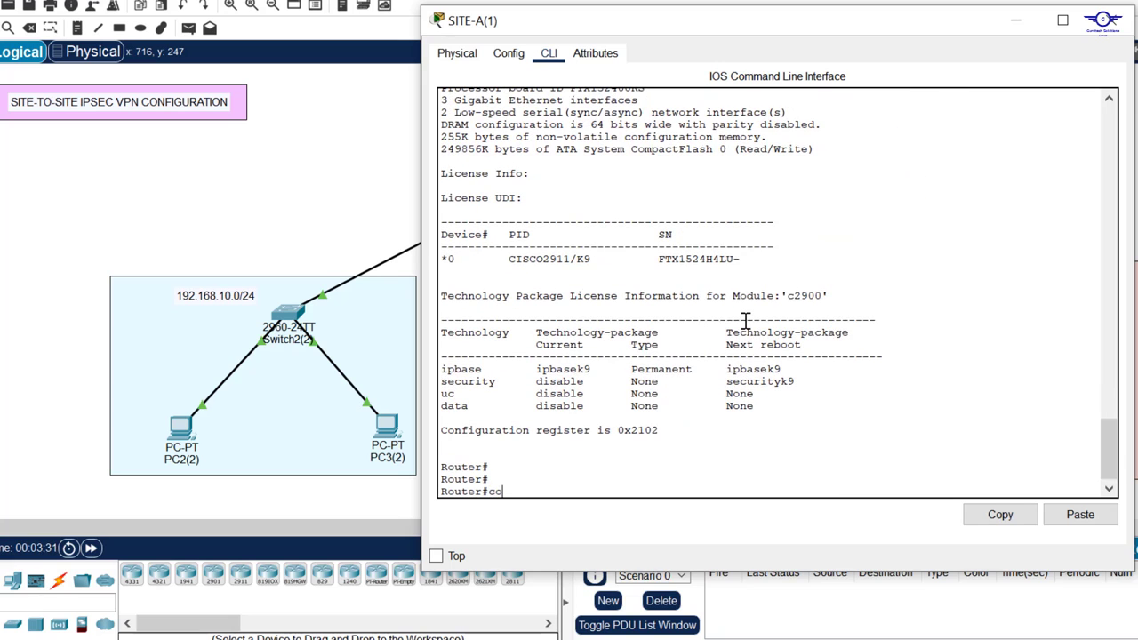
type("conf t")
key("Return")
key("Return")
key("Return")
key("Return")
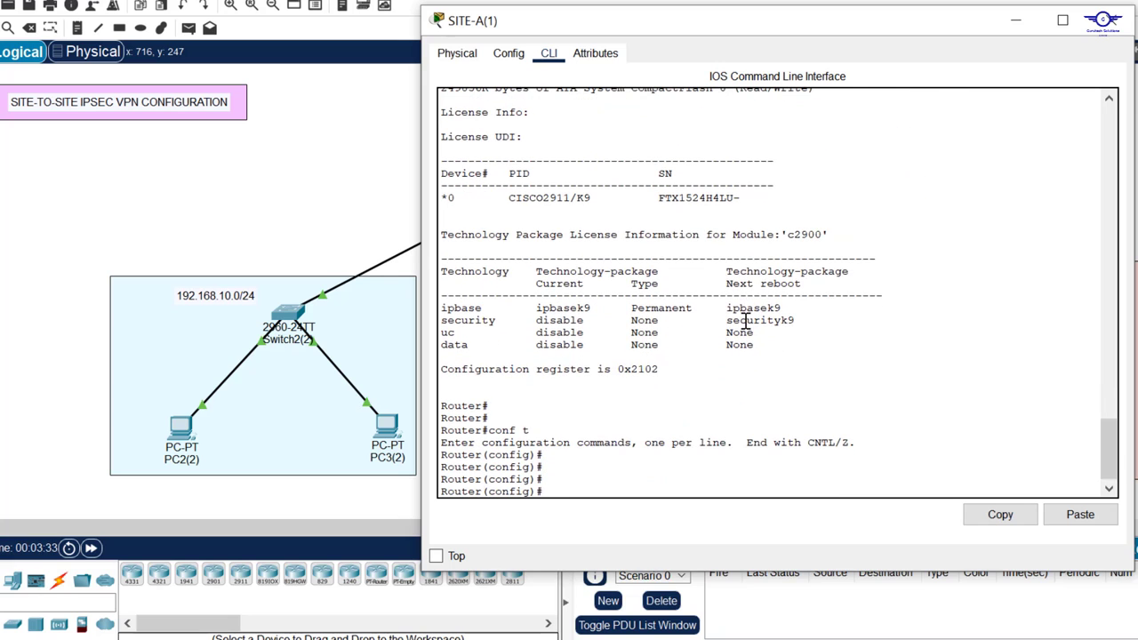
Step: Enter access-list 130 permit ip 192.168.10.0 255.255.255.0 192.168.20.0 255.255.255.0 on SITE-A
type("acce")
key("Tab")
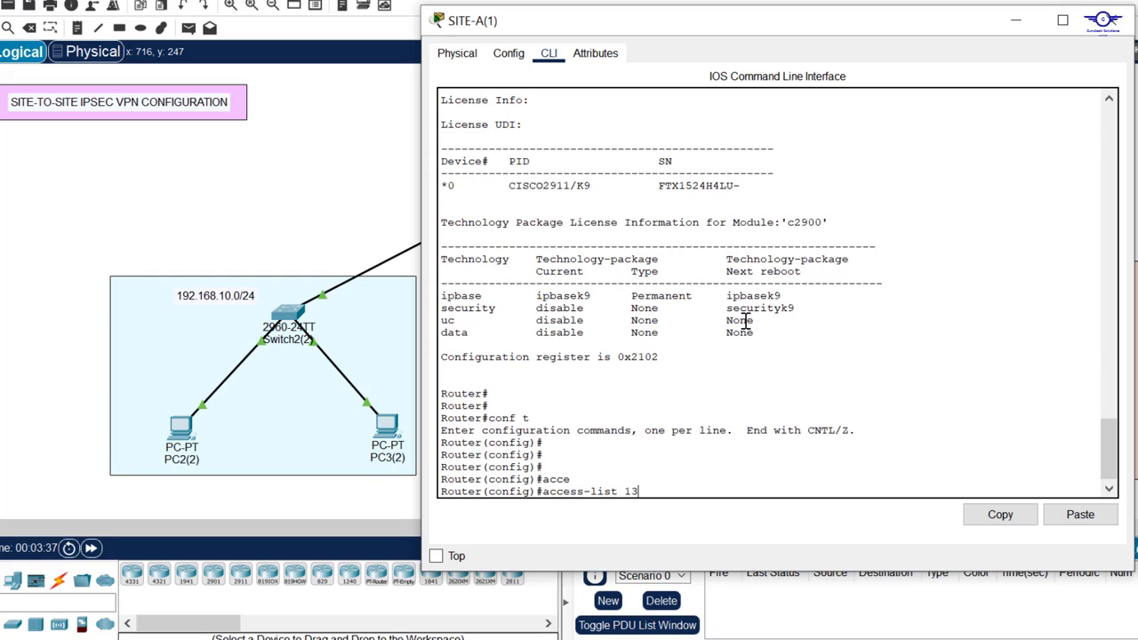
left_click_drag(628, 484, 640, 495)
left_click(641, 496)
type("r")
key("Tab")
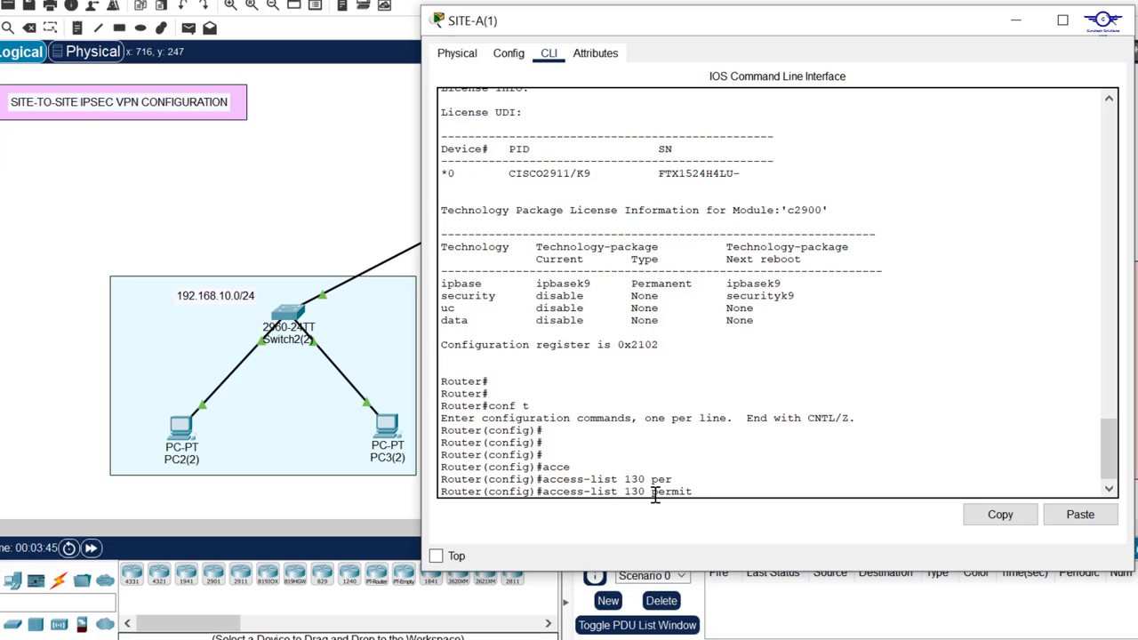
type("ip 192.1768.10.0 255.255.255.0")
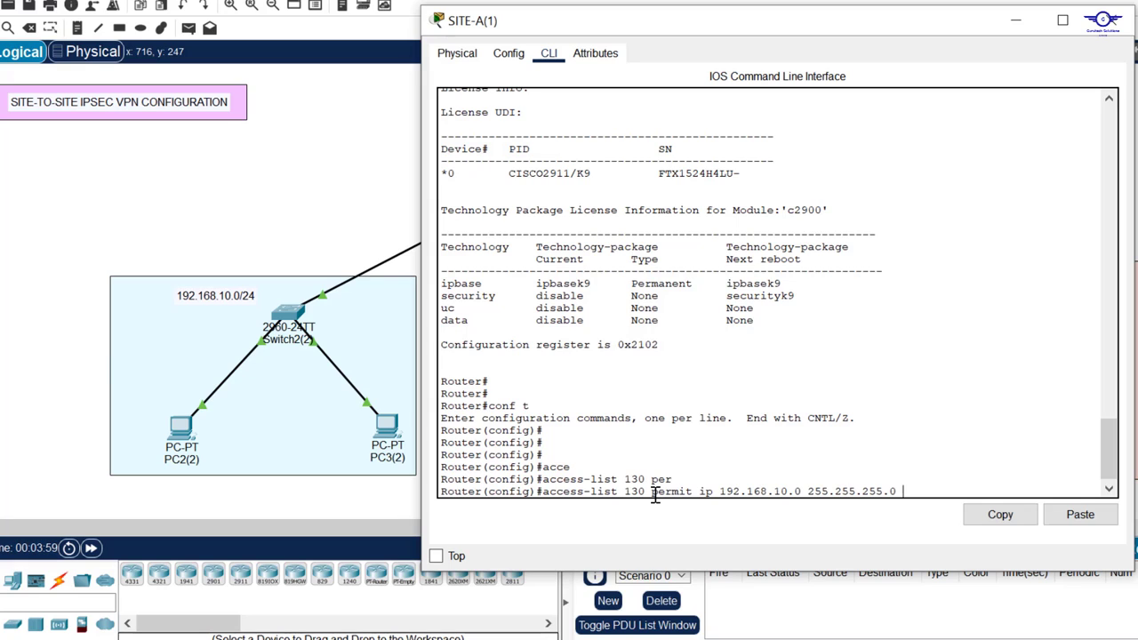
left_click(1136, 224)
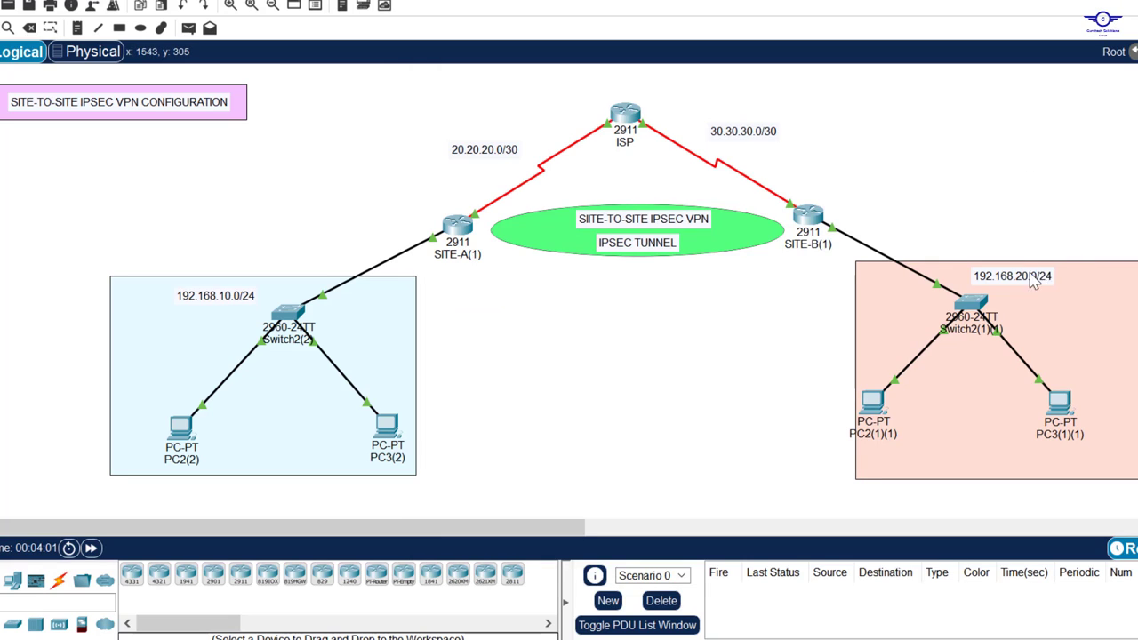
left_click(458, 227)
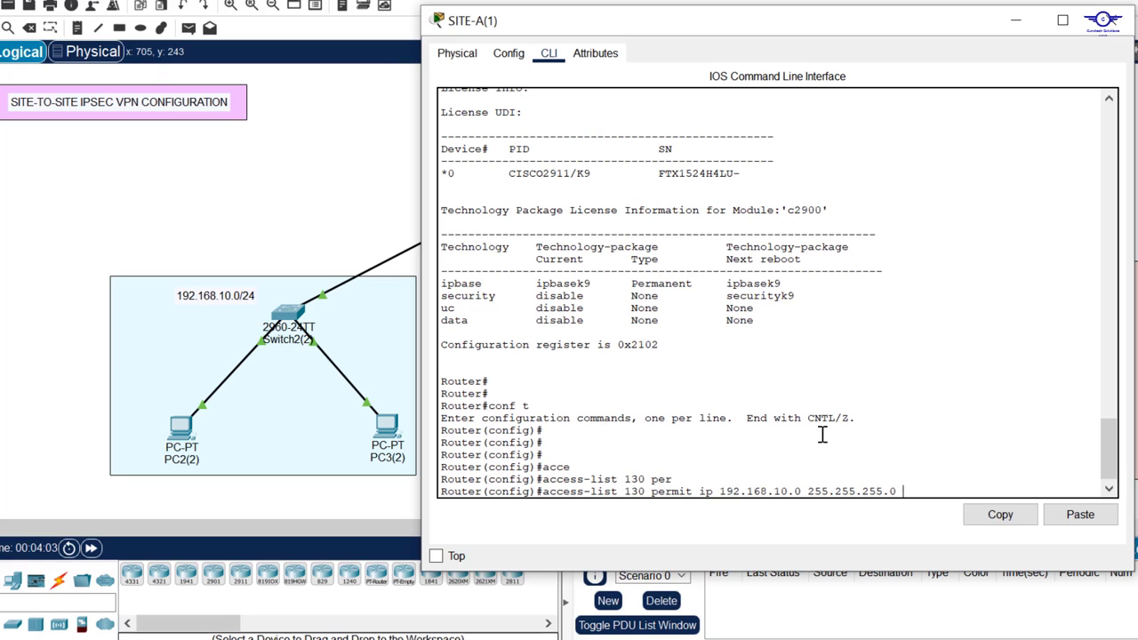
left_click(1136, 222)
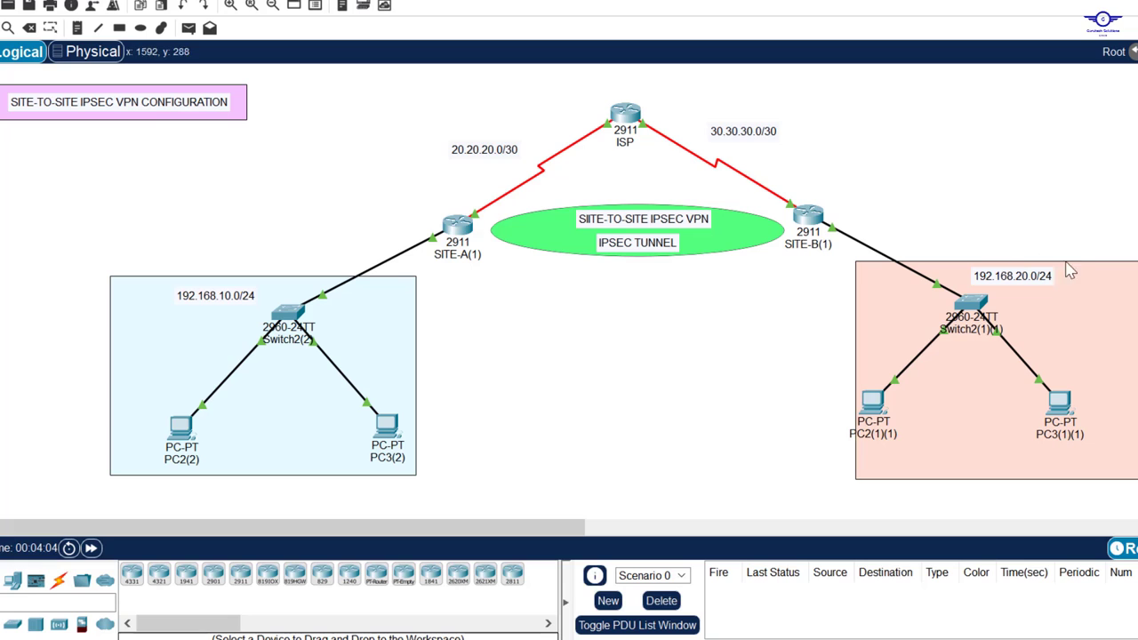
left_click(458, 227)
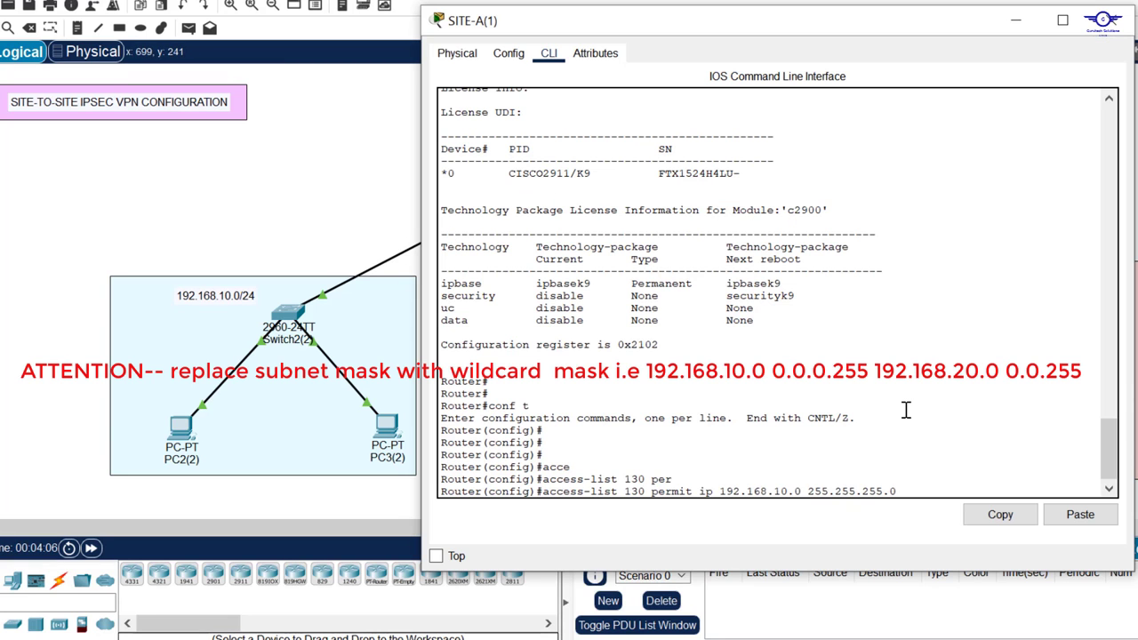
type("192.168.20.0 255.255")
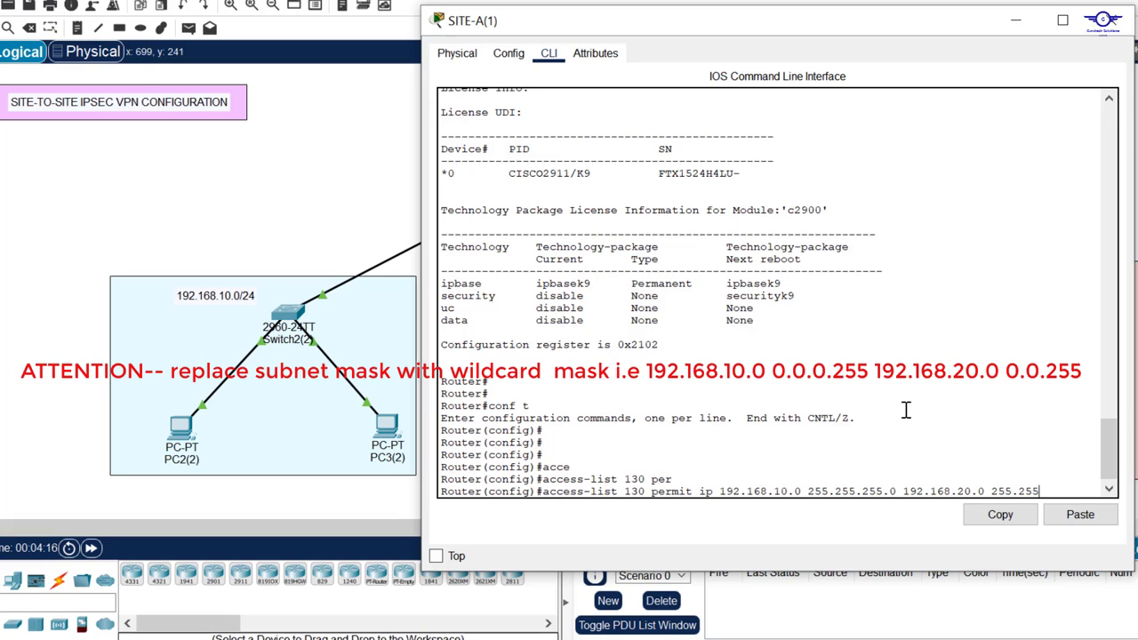
type(".255.0")
key("Return")
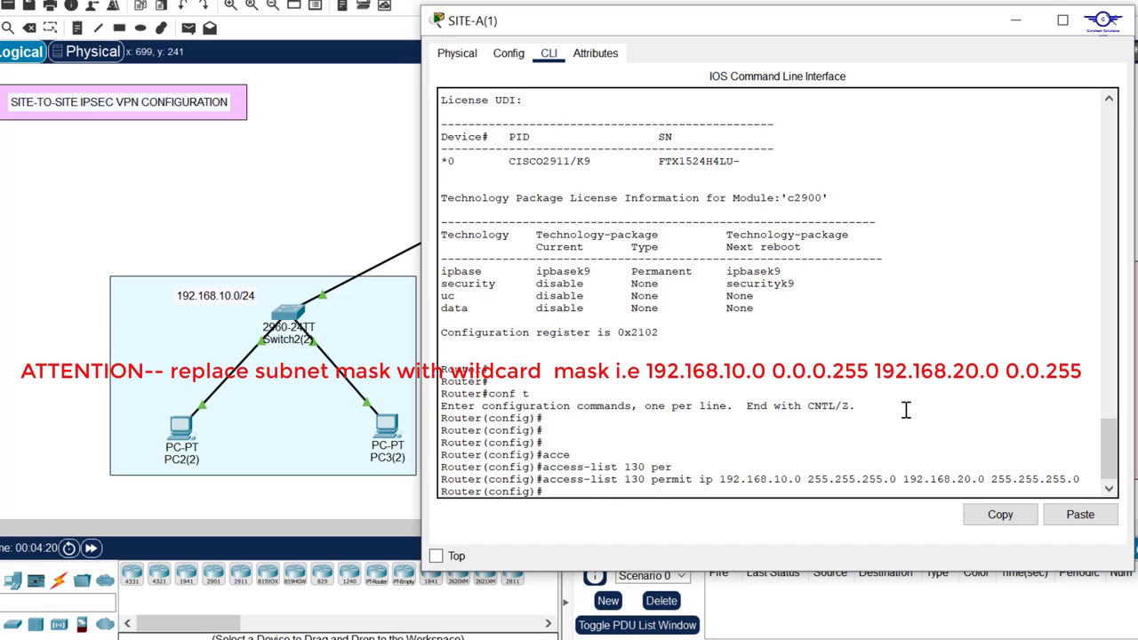
left_click_drag(1082, 480, 612, 459)
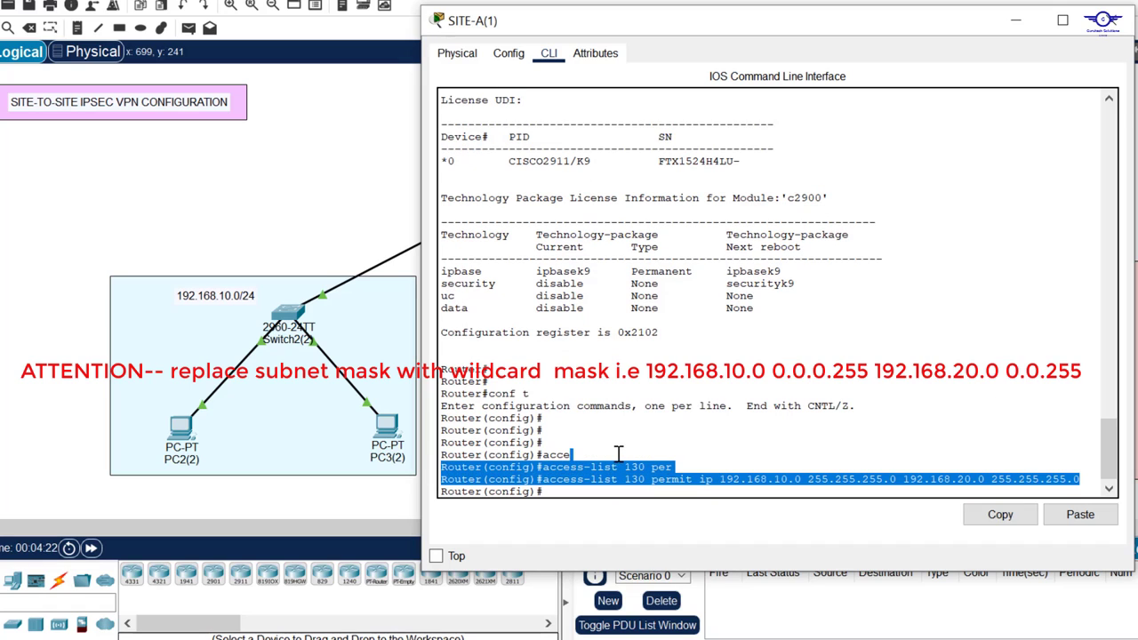
Step: Close SITE-A and bring up a fresh configuration prompt in SITE-B's command line
left_click(1109, 20)
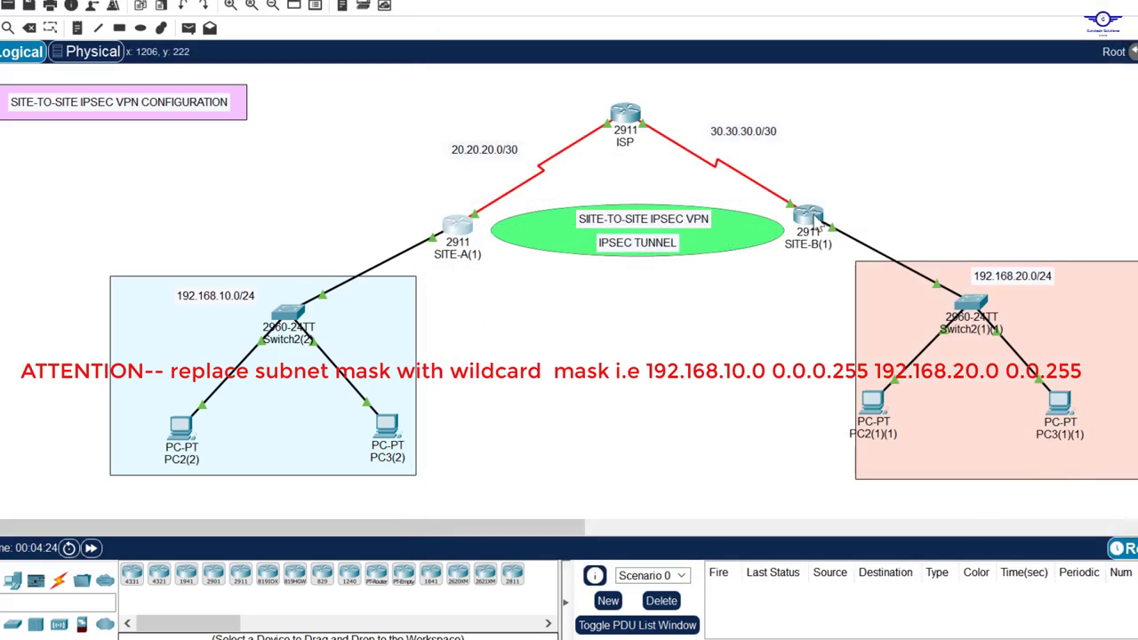
left_click(811, 216)
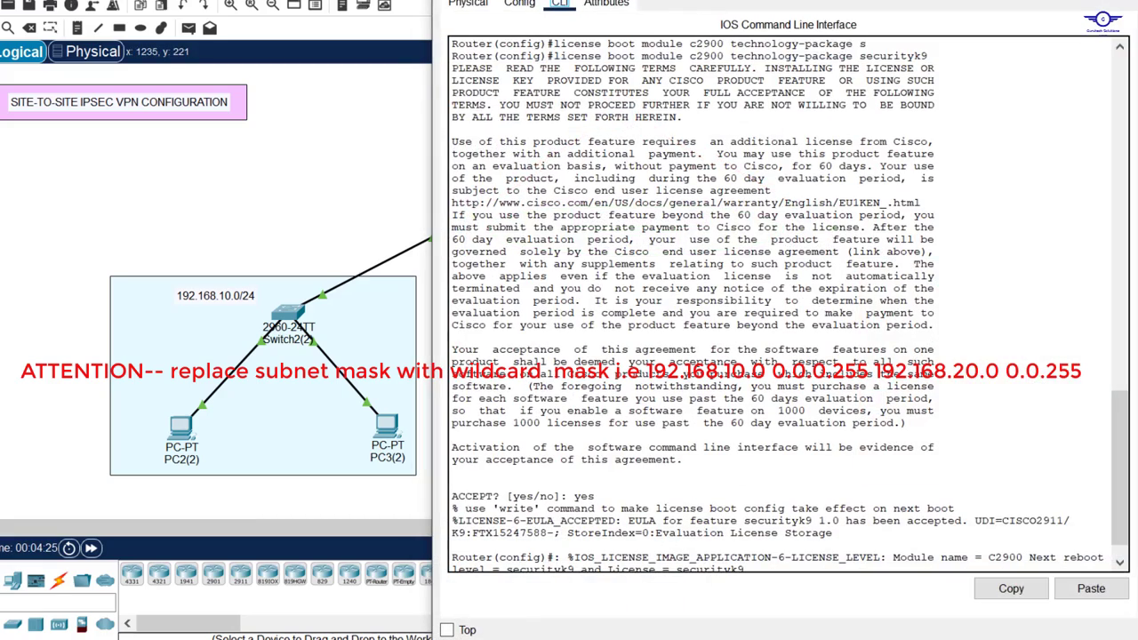
left_click_drag(695, 1, 695, 113)
left_click(737, 367)
key("Return")
key("Return")
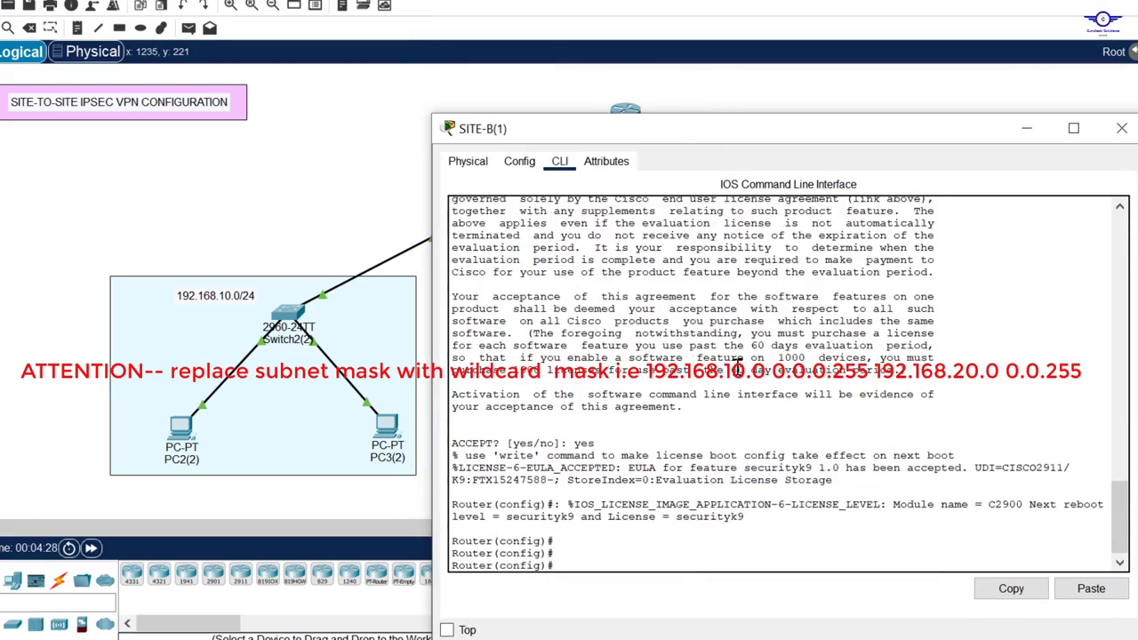
key("Return")
left_click_drag(729, 136, 783, 48)
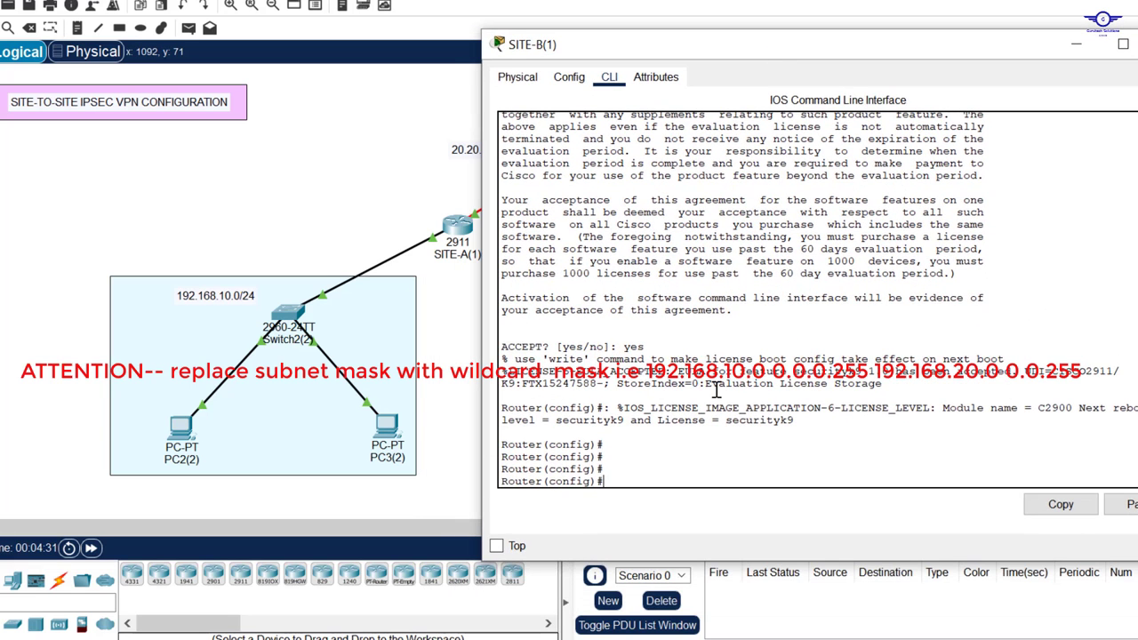
Step: Enter access-list 130 permit ip 192.168.20.0 255.255.255.0 192.168.10.0 255.255.255.0 on SITE-B, then hide its window
type("acc")
key("Tab")
type("13")
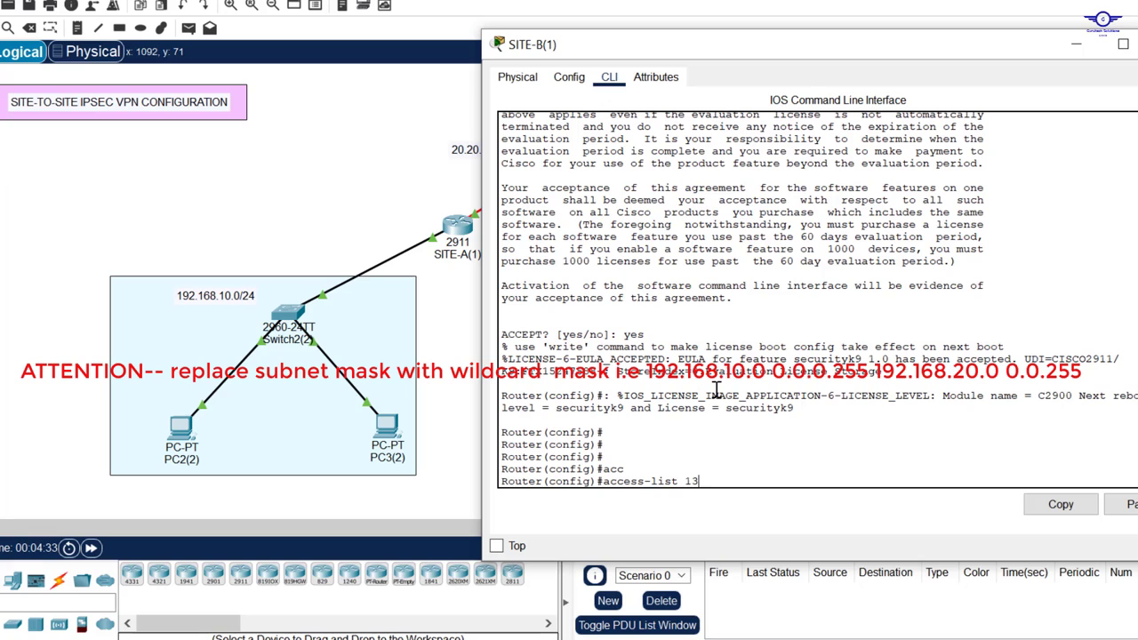
type("0 per")
key("Tab")
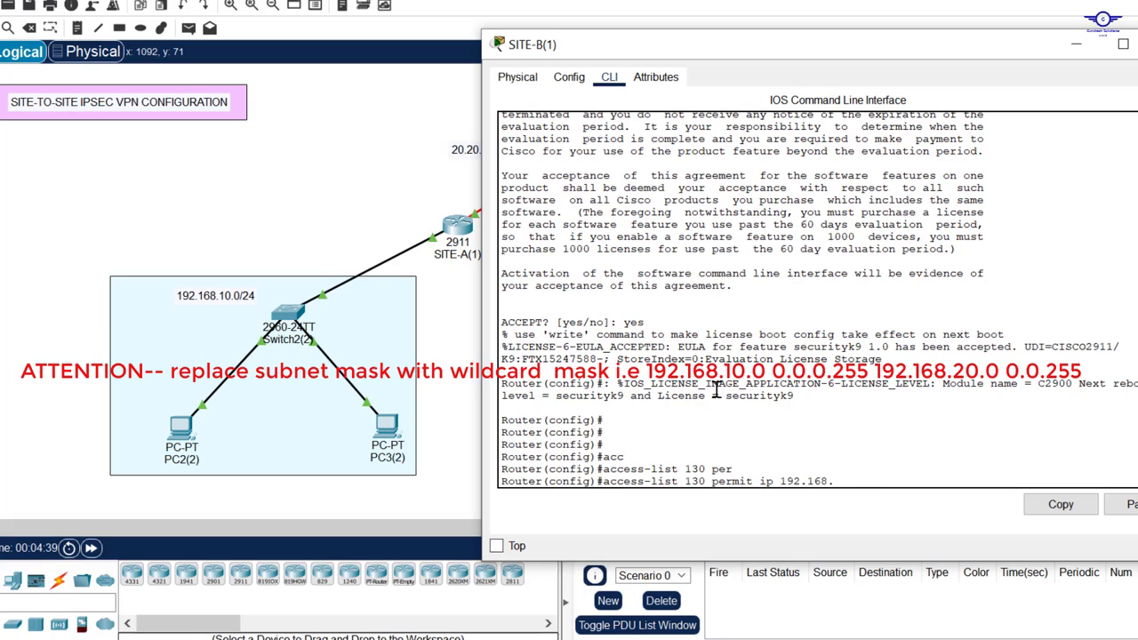
type("ip 192.168.20.0 255.255.255.0")
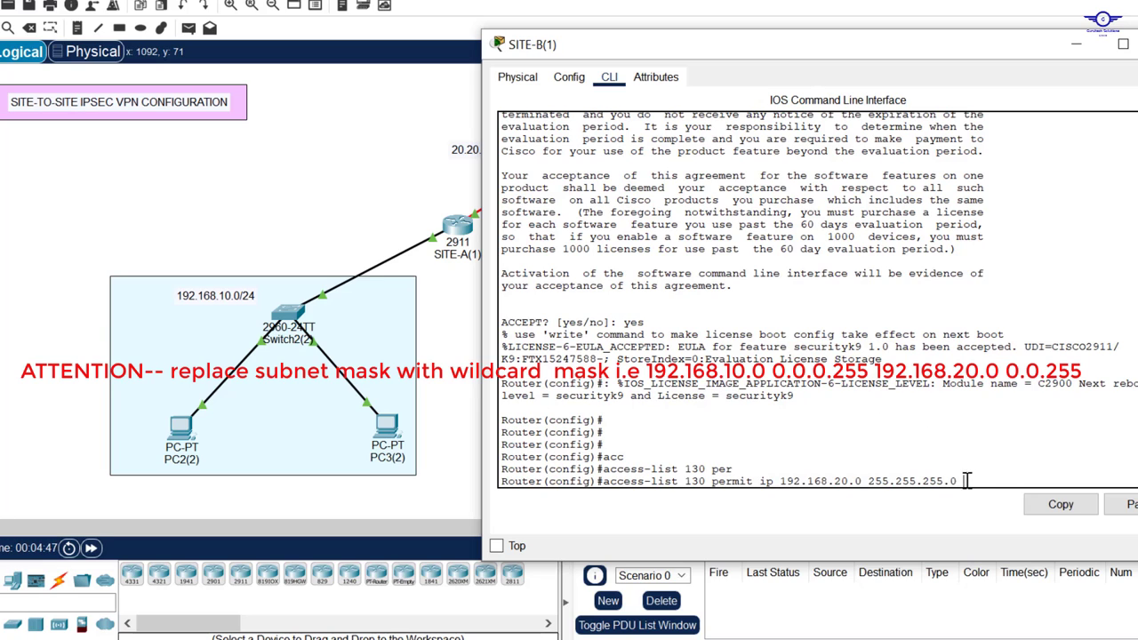
left_click_drag(958, 481, 790, 481)
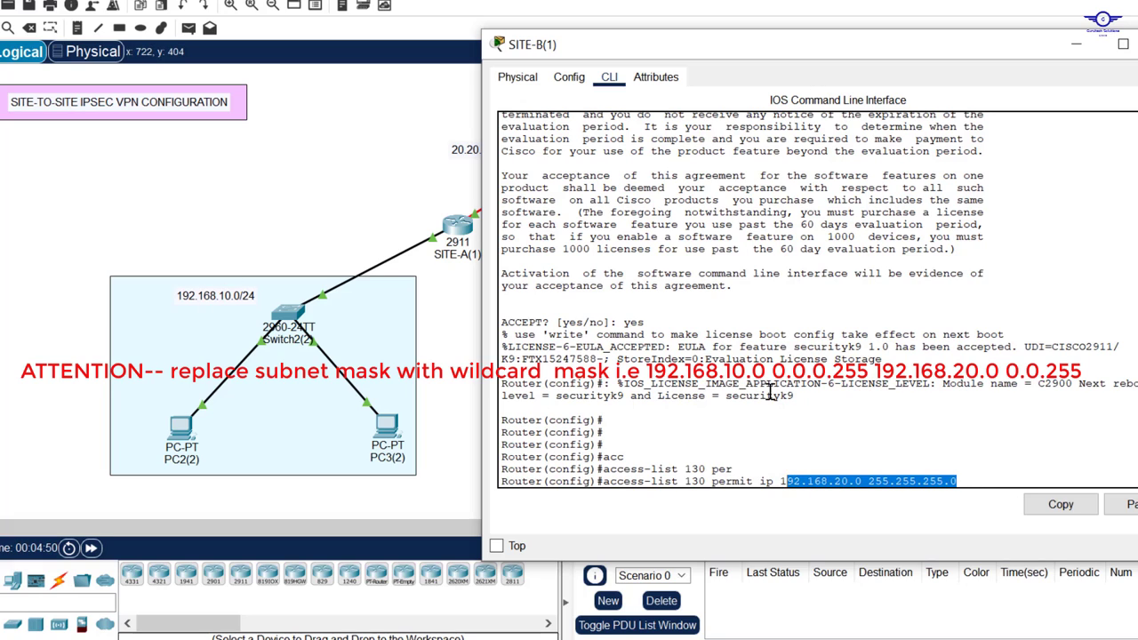
left_click(968, 480)
type("1")
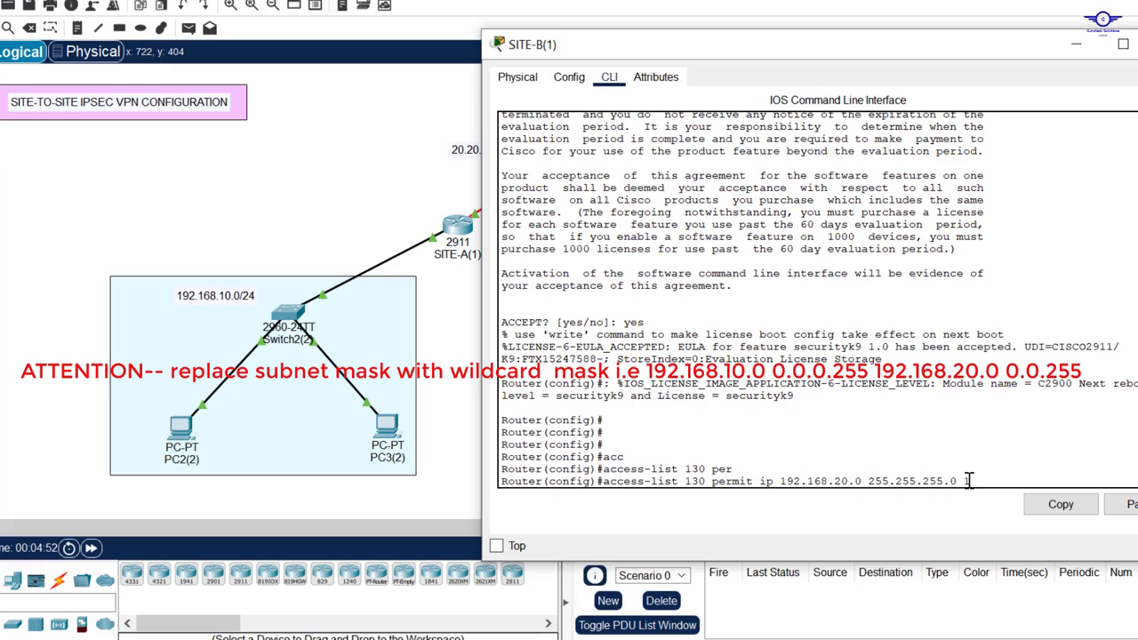
type("92.168.10.0 255.255.255.0")
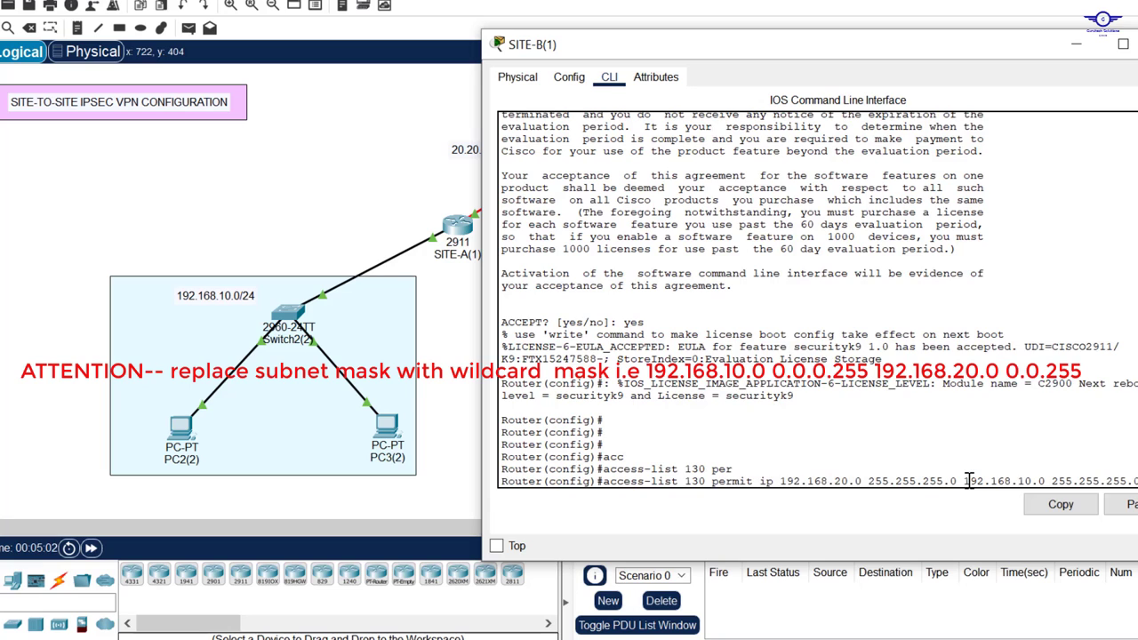
key("Return")
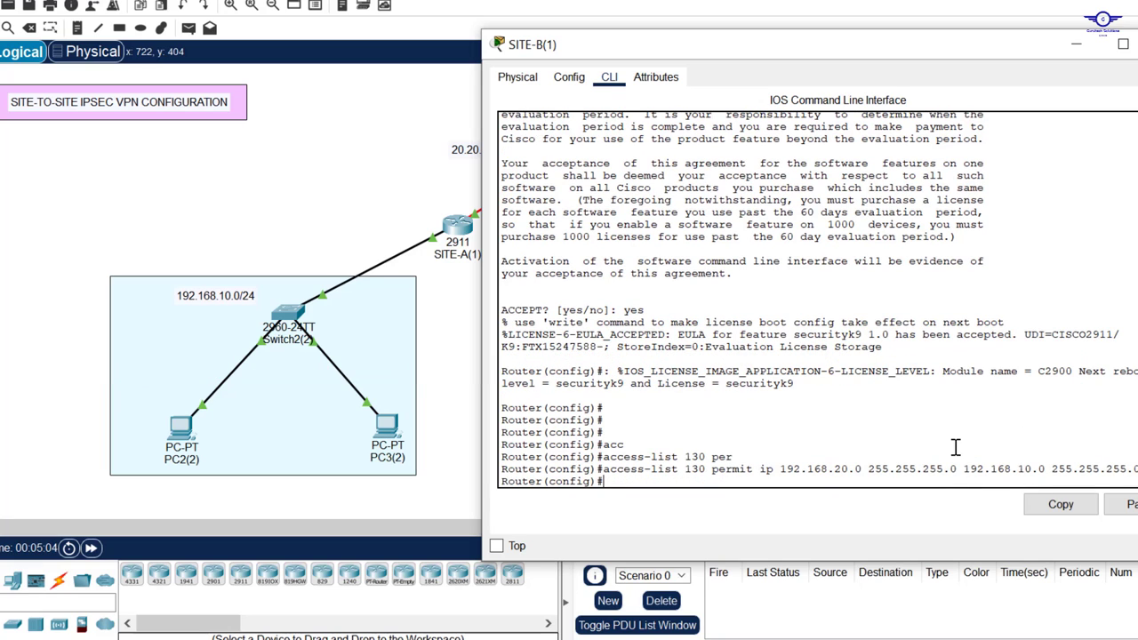
key("Return")
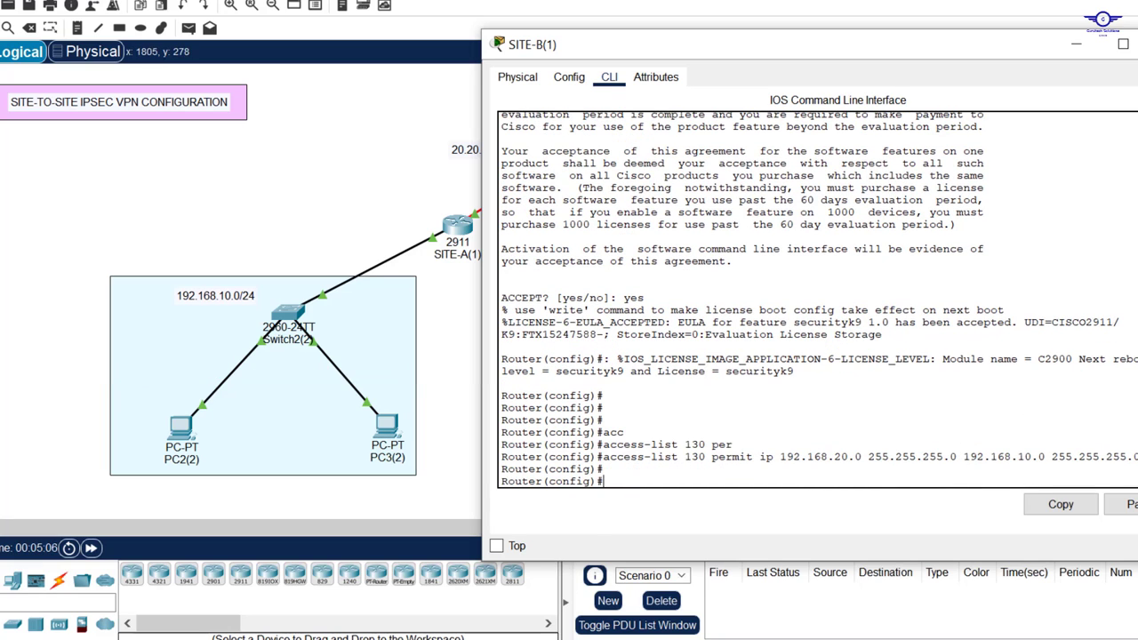
left_click(1076, 43)
Step: Switch to config-guide.txt and review the remaining IKE Phase 1, Phase 2 and crypto map steps
key("alt+Tab")
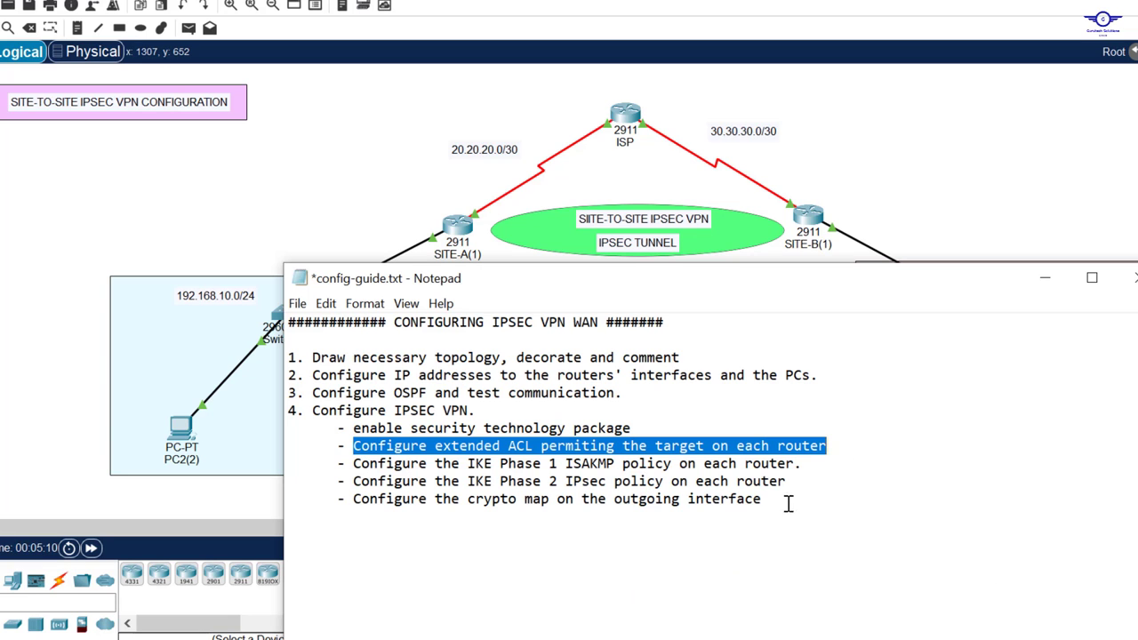
left_click_drag(782, 500, 352, 463)
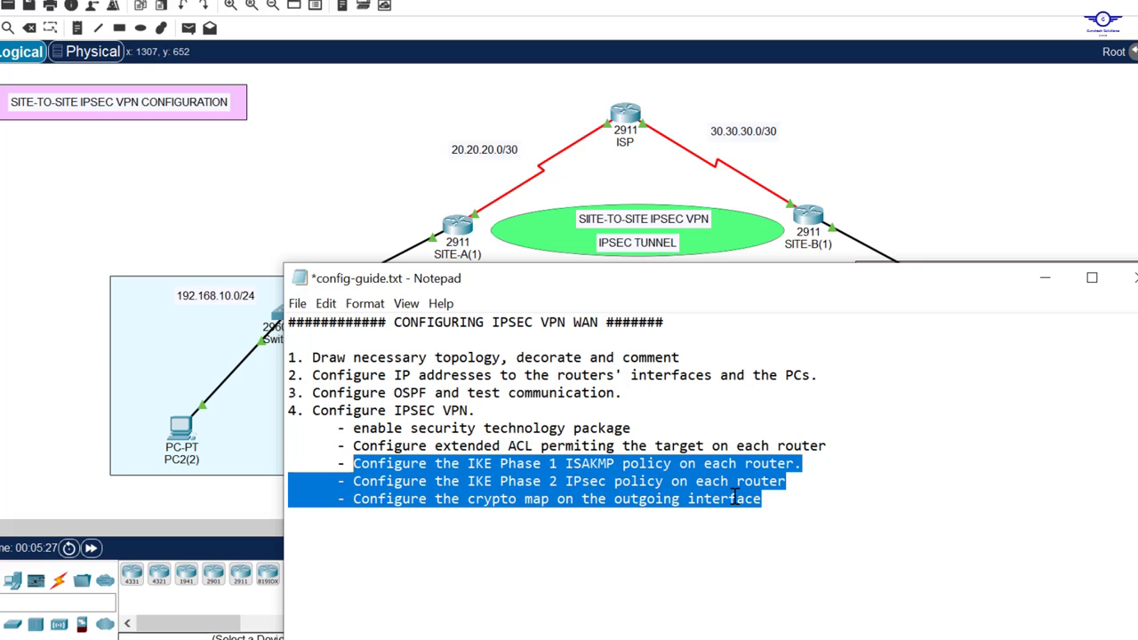
left_click(863, 494)
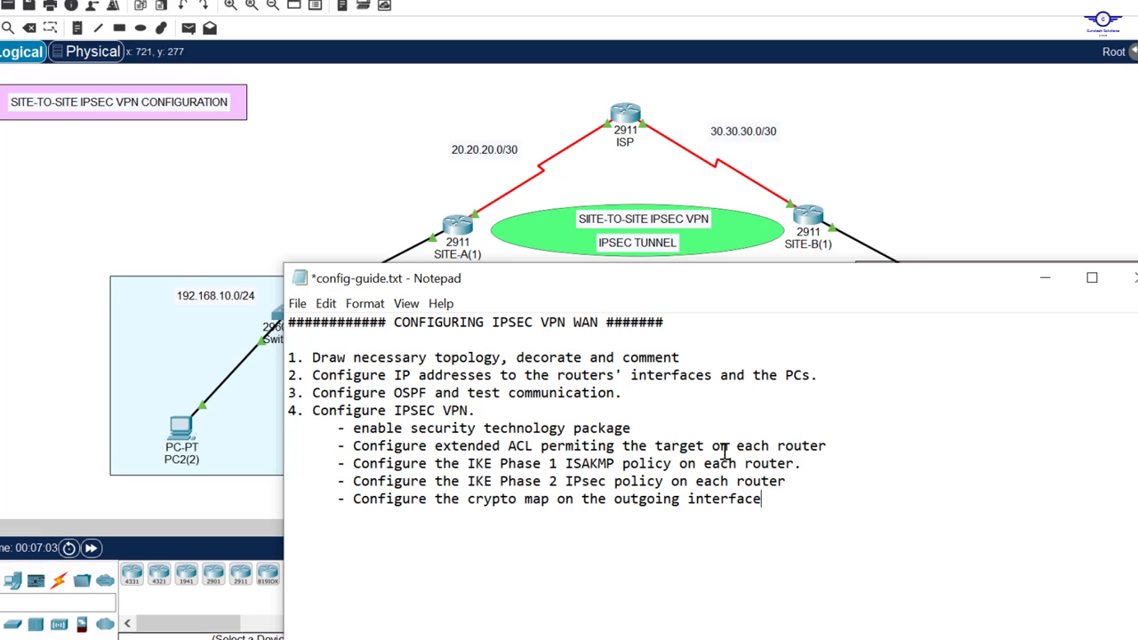
Step: Bring the Packet Tracer topology back in front of the Notepad config guide
left_click(458, 229)
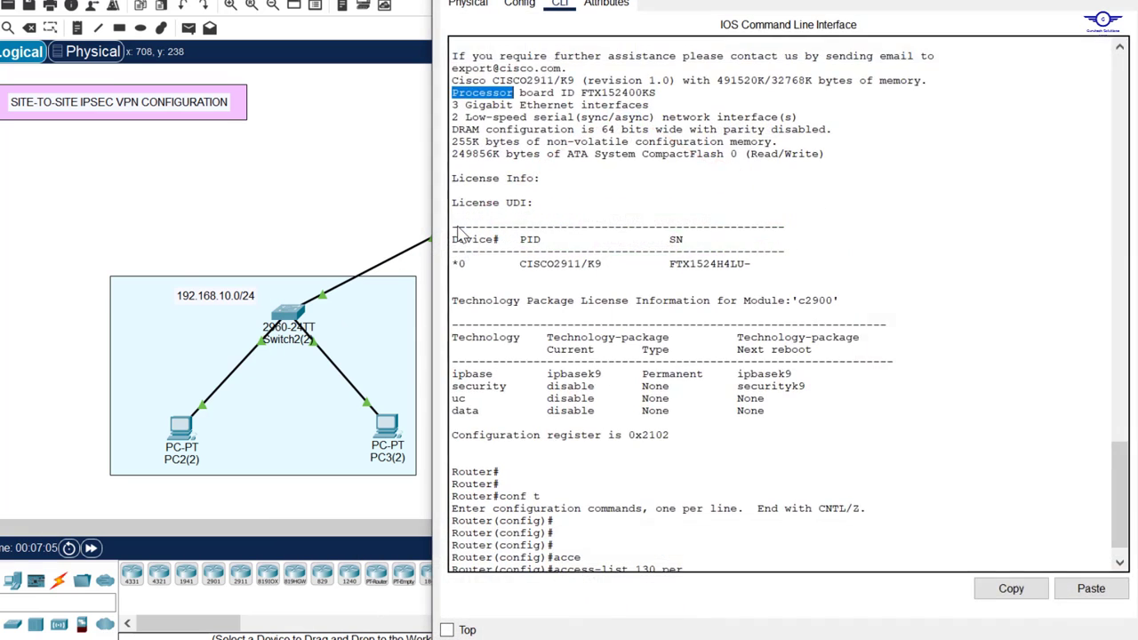
Step: From SITE-A's global configuration prompt, enter crypto isakmp policy 10
left_click(1058, 455)
key("Return")
key("Return")
key("Return")
key("Return")
key("Return")
key("Return")
key("Return")
key("Return")
key("Return")
key("Return")
key("Return")
key("Return")
key("Return")
key("Return")
key("Return")
key("Return")
key("Return")
key("Return")
key("Return")
key("Return")
type("config)#c")
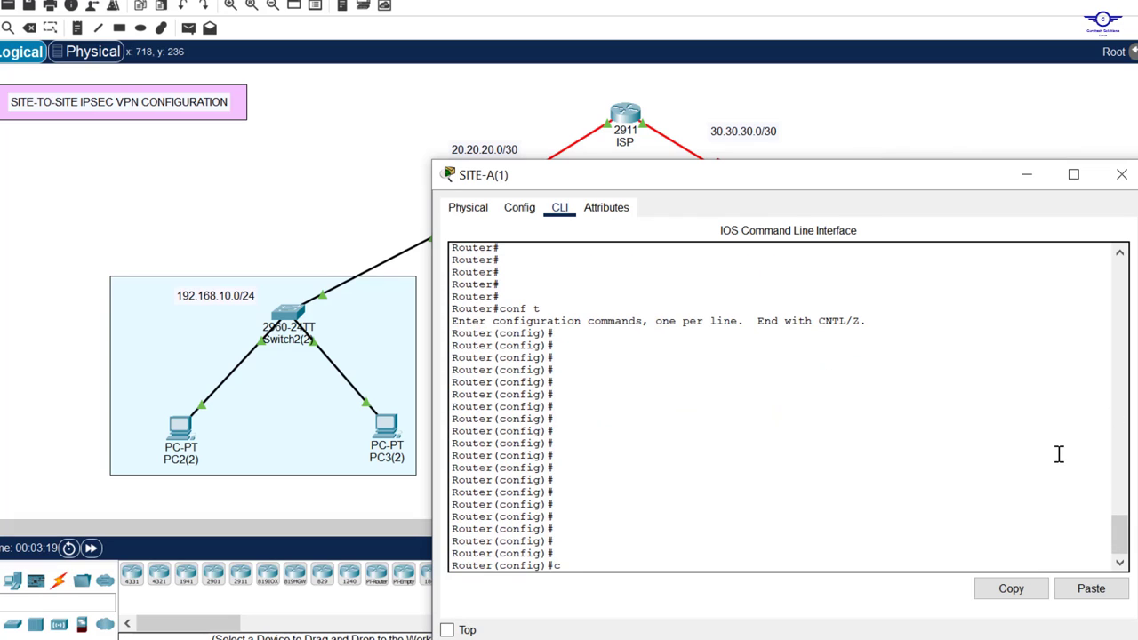
type("ryp")
key("Tab")
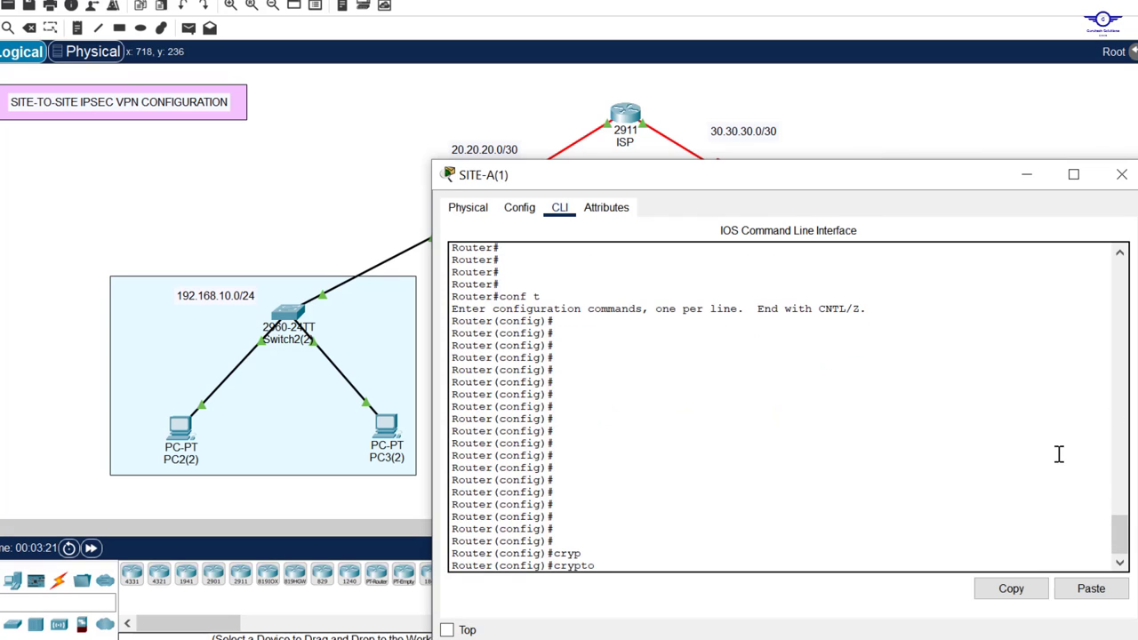
type("is")
key("Tab")
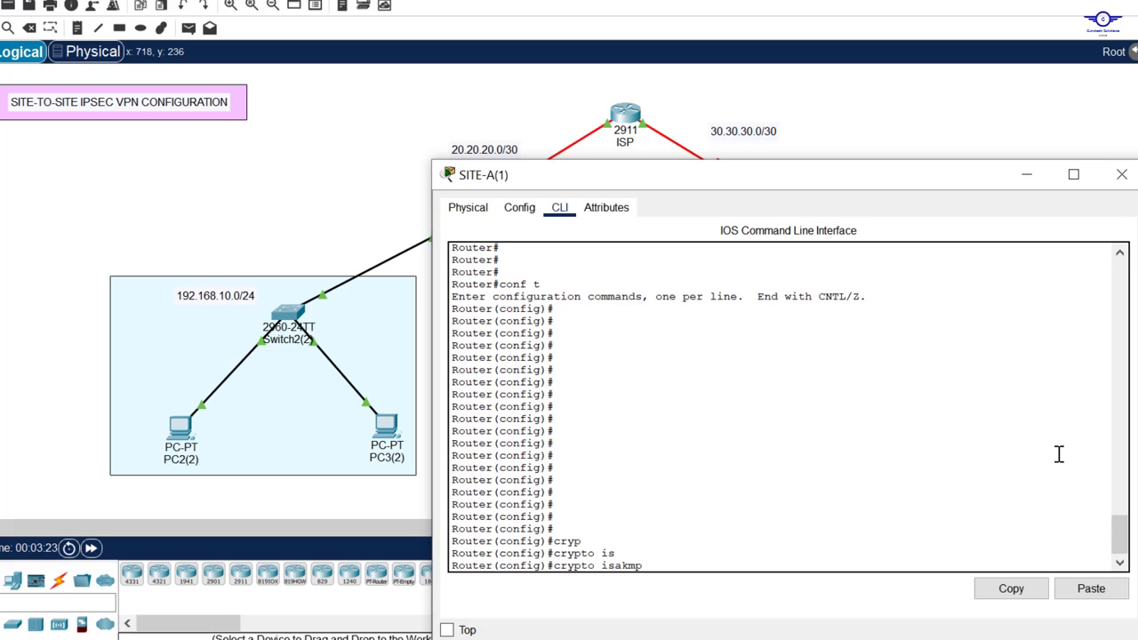
type("polic")
key("Tab")
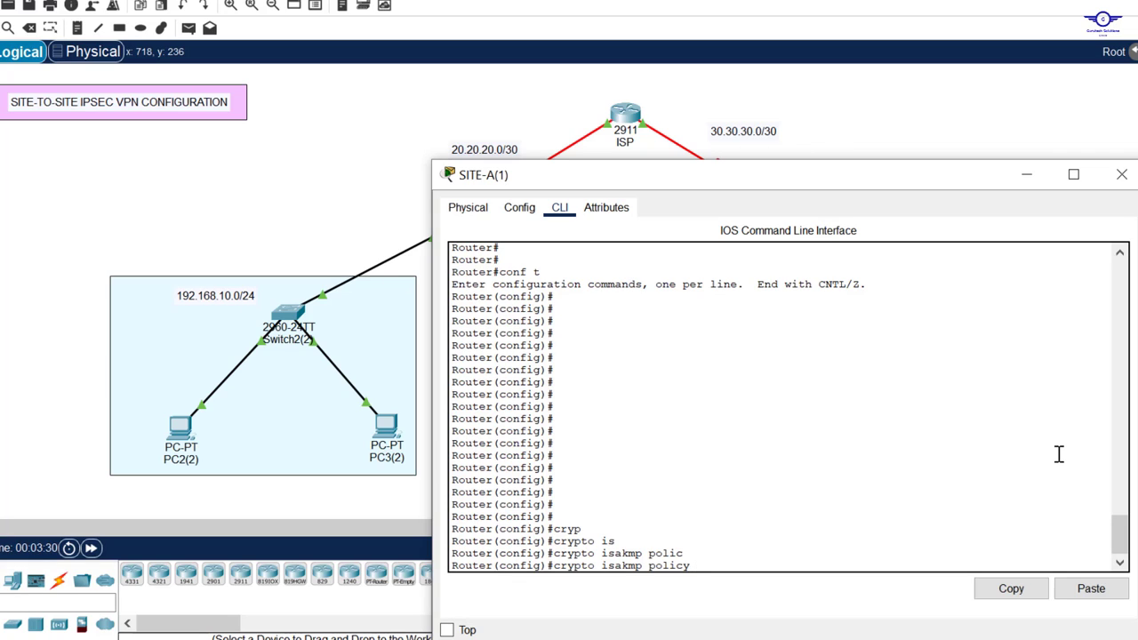
type("10")
left_click_drag(822, 184, 824, 90)
key("Return")
key("Return")
key("Return")
key("Return")
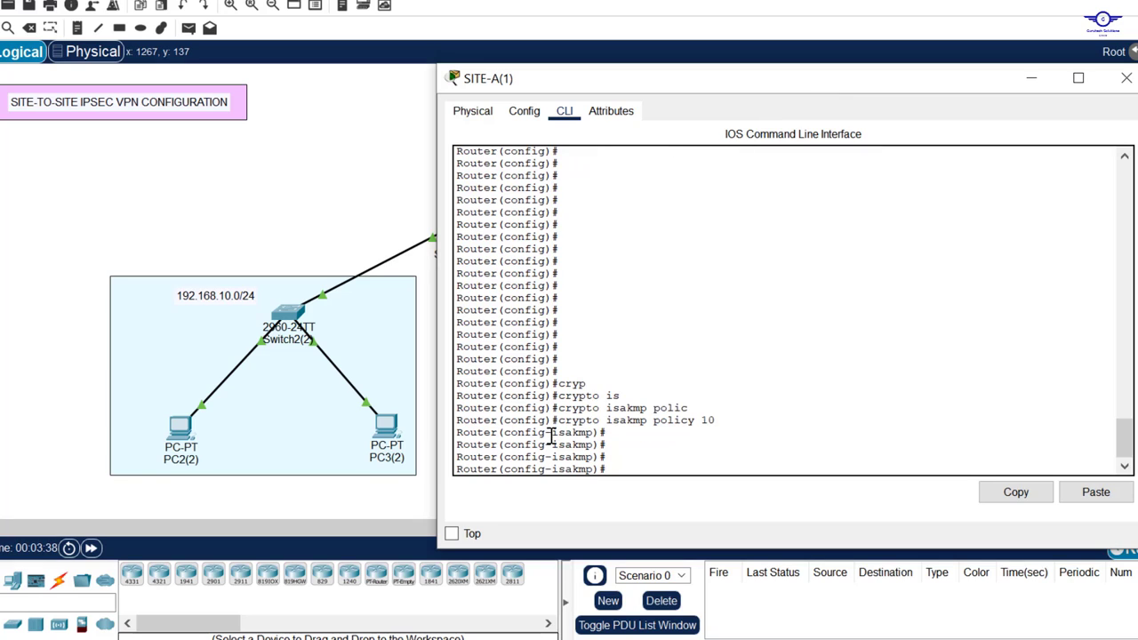
left_click_drag(551, 435, 593, 435)
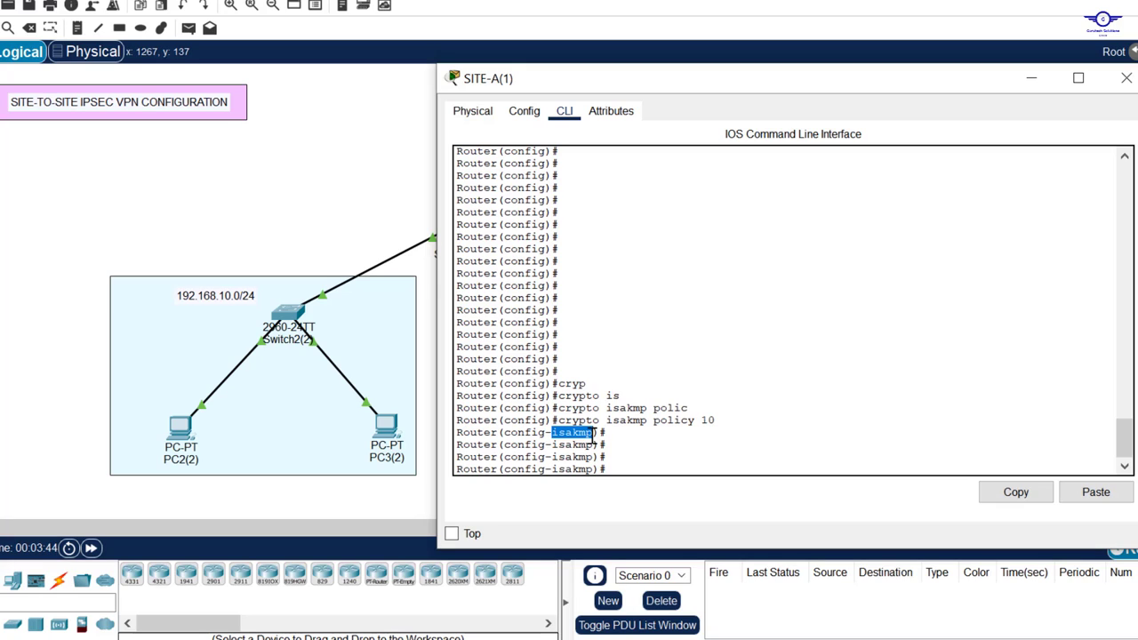
left_click(652, 438)
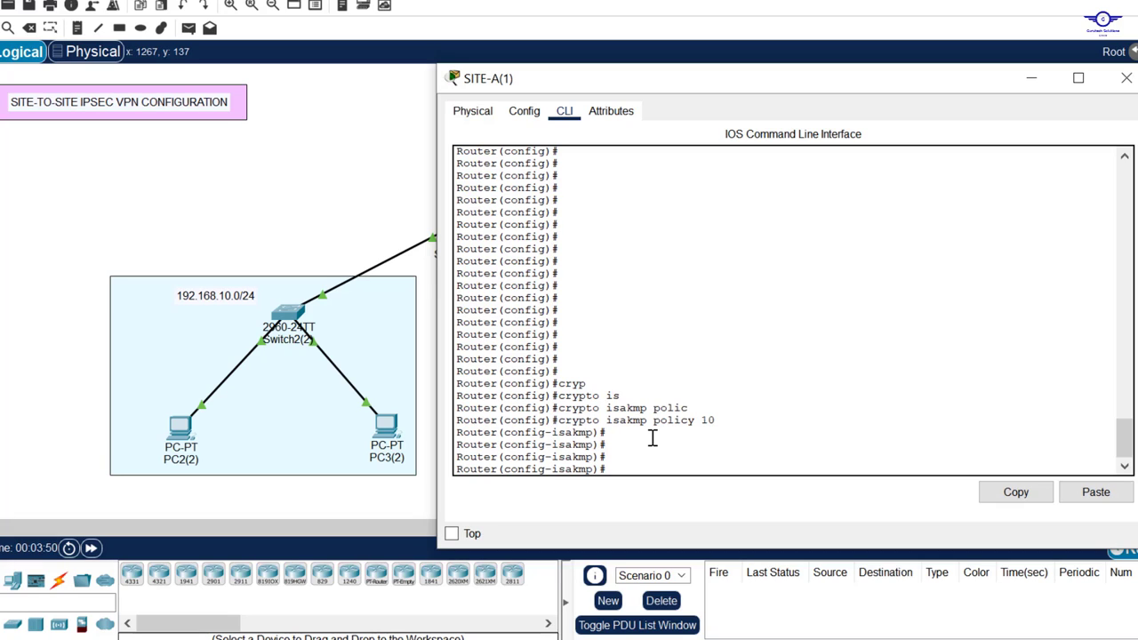
Step: Set policy 10 to encryption aes 256 and authentication pre-share
type("enc")
key("Tab")
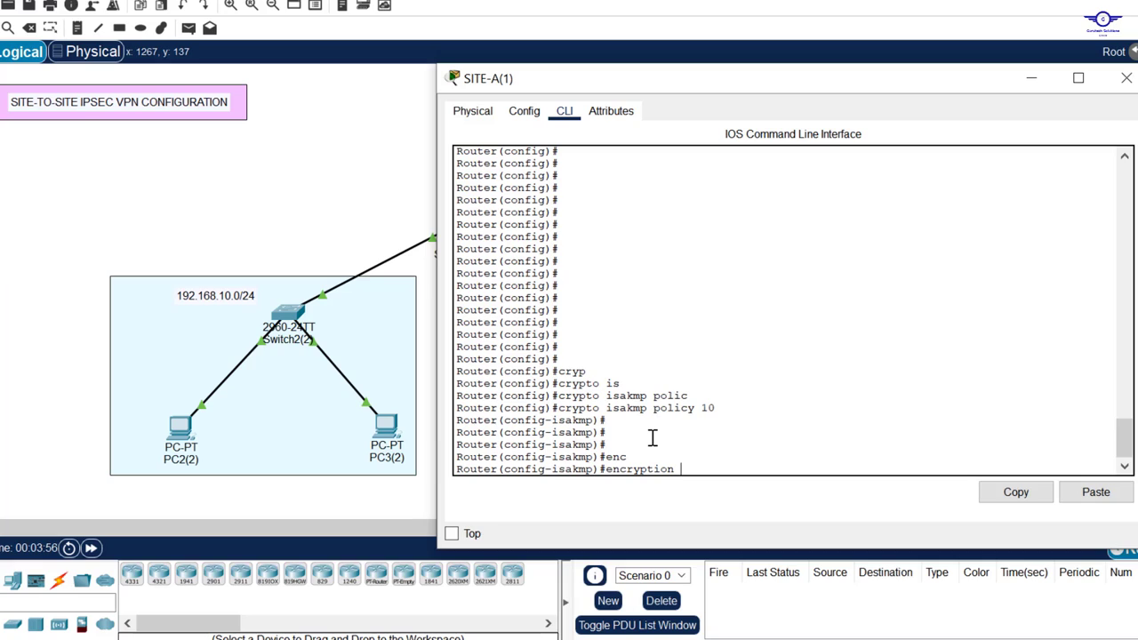
type("ae")
key("Tab")
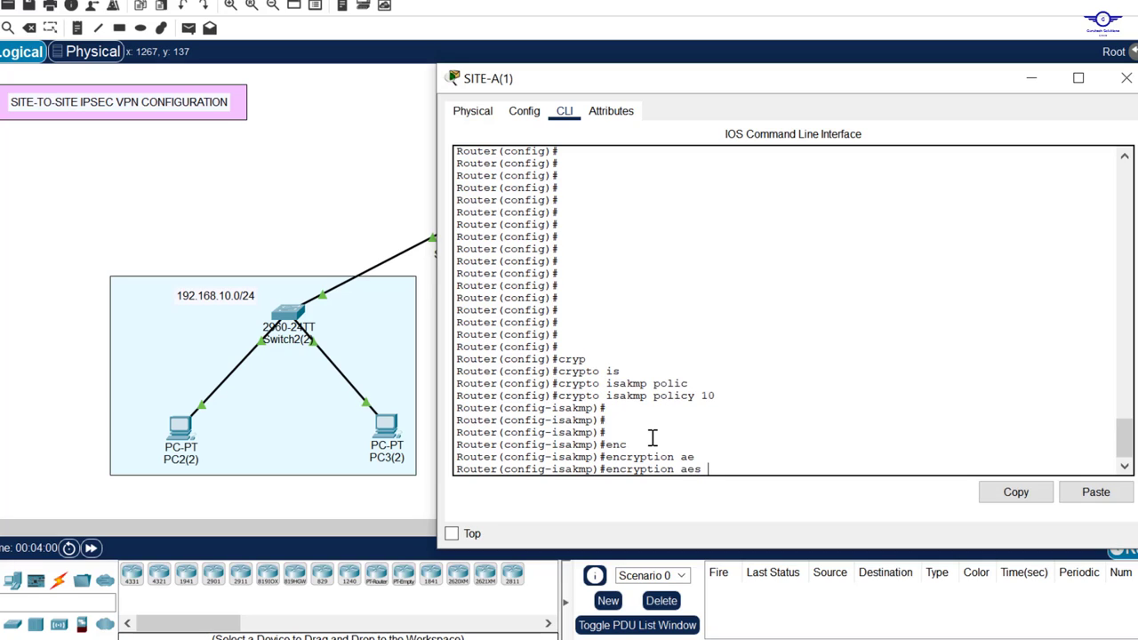
type("256")
key("Return")
key("Return")
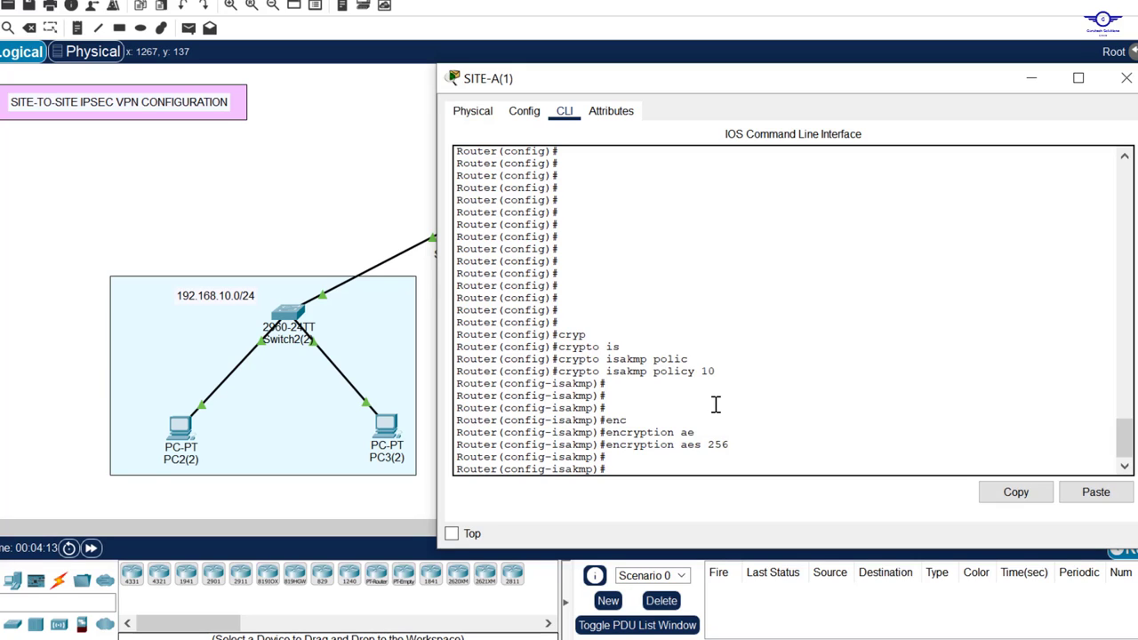
type("auth")
key("Tab")
type("pre")
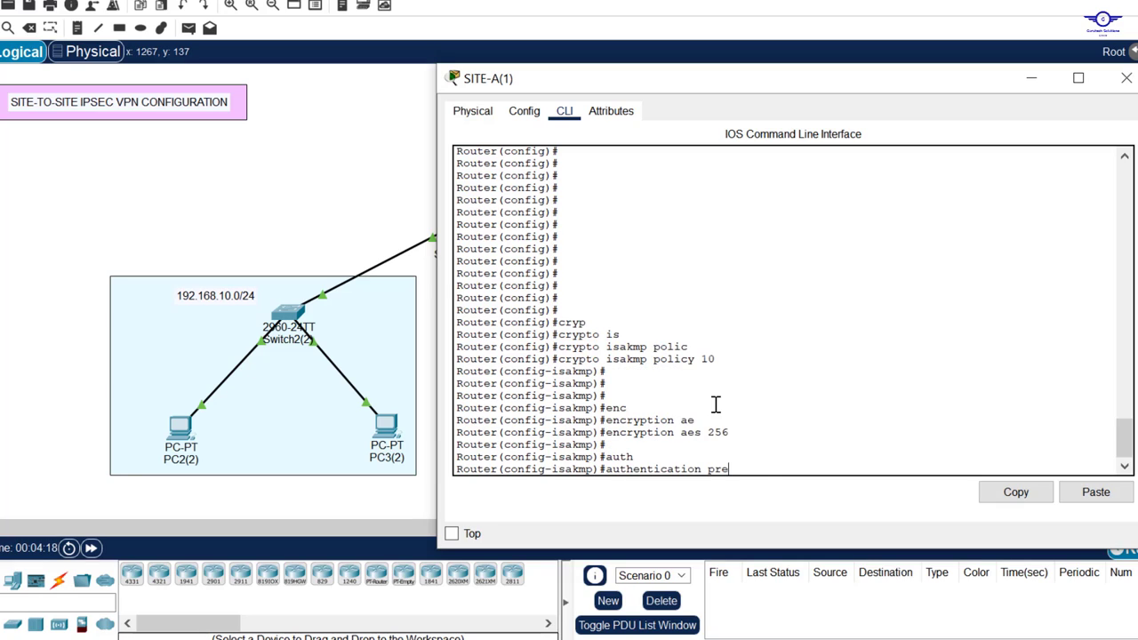
key("Tab")
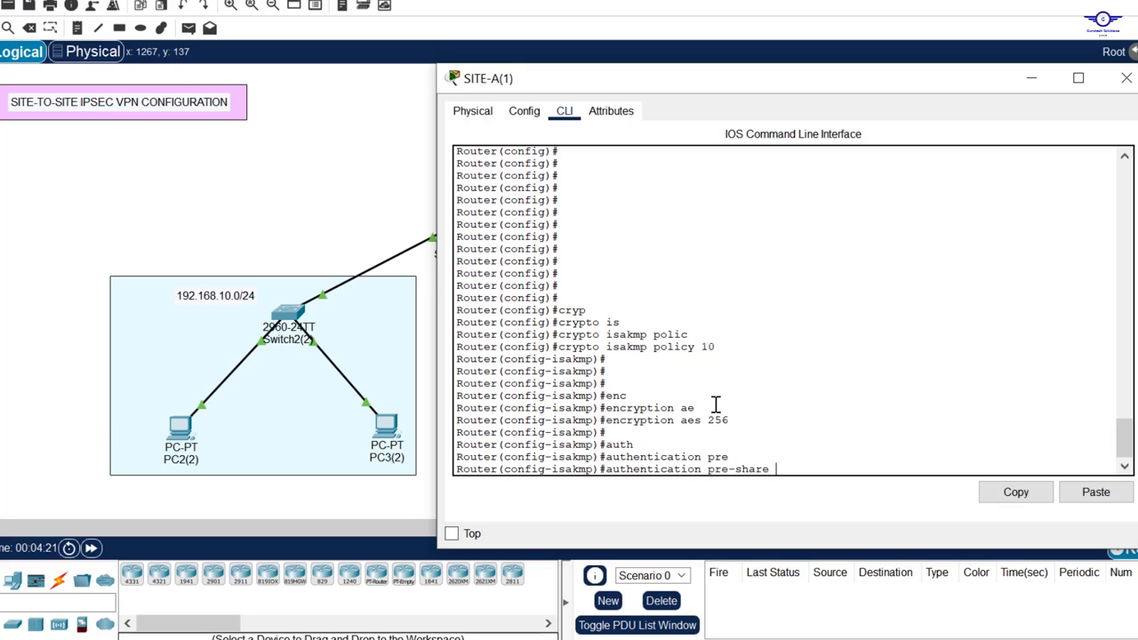
key("Return")
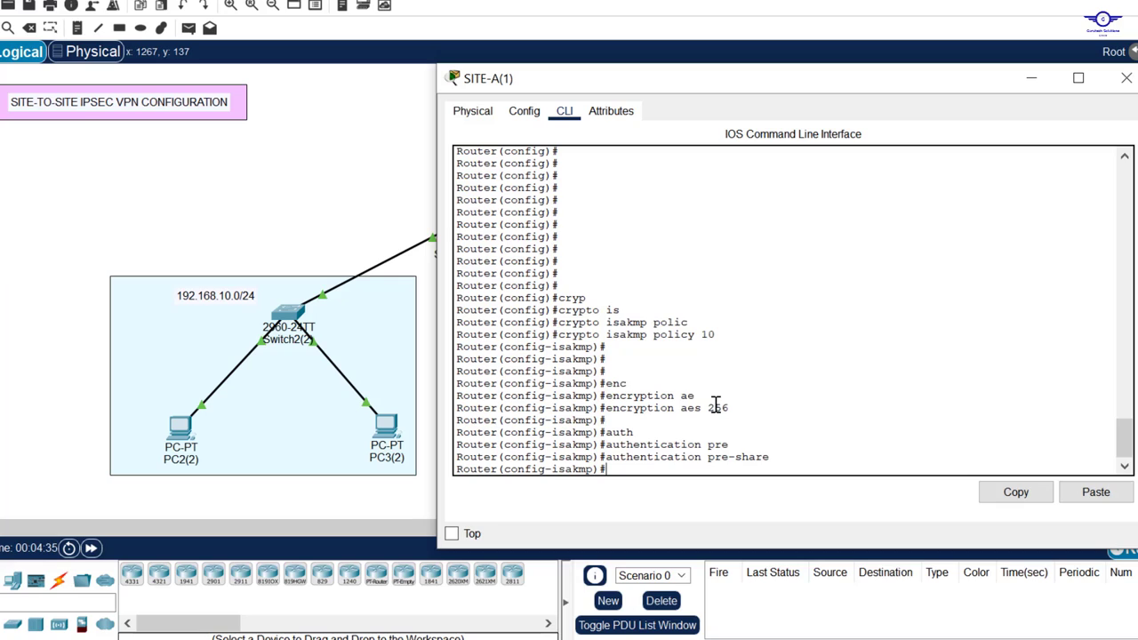
Step: Add Diffie-Hellman group 5 and exit the ISAKMP policy
type("gr")
key("Tab")
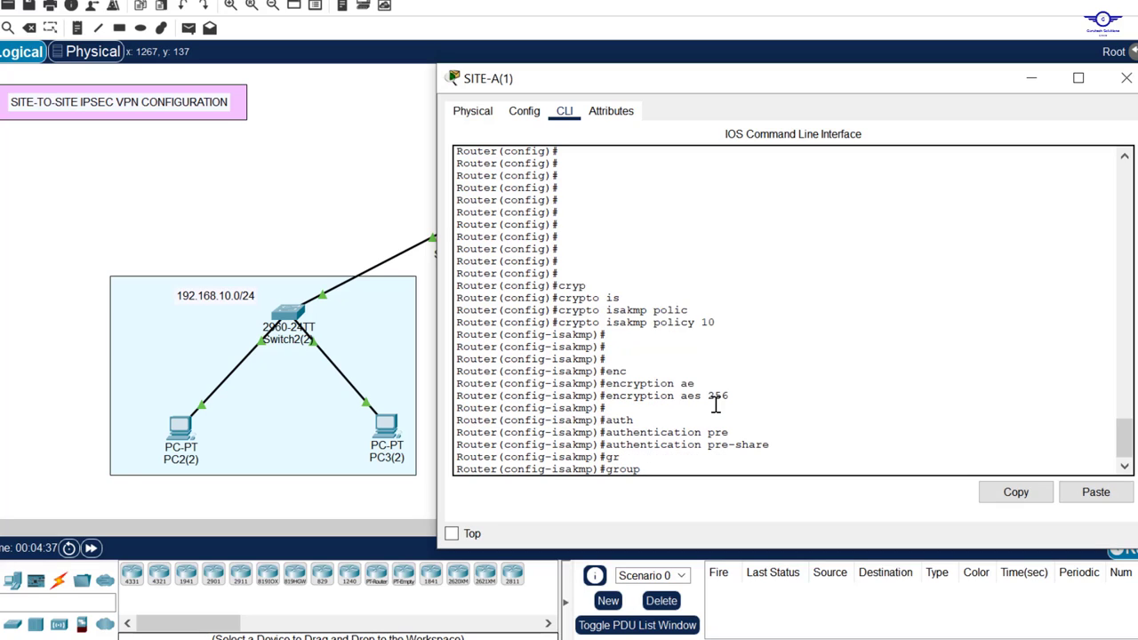
type("5")
key("Return")
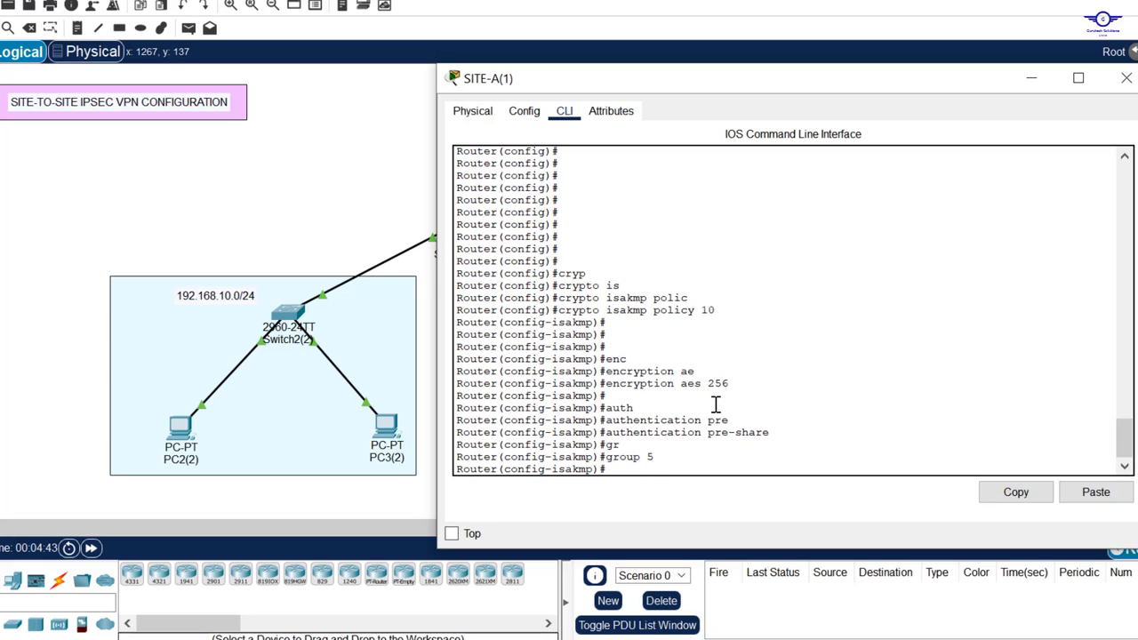
type("exit")
key("Return")
key("Return")
key("Return")
key("Return")
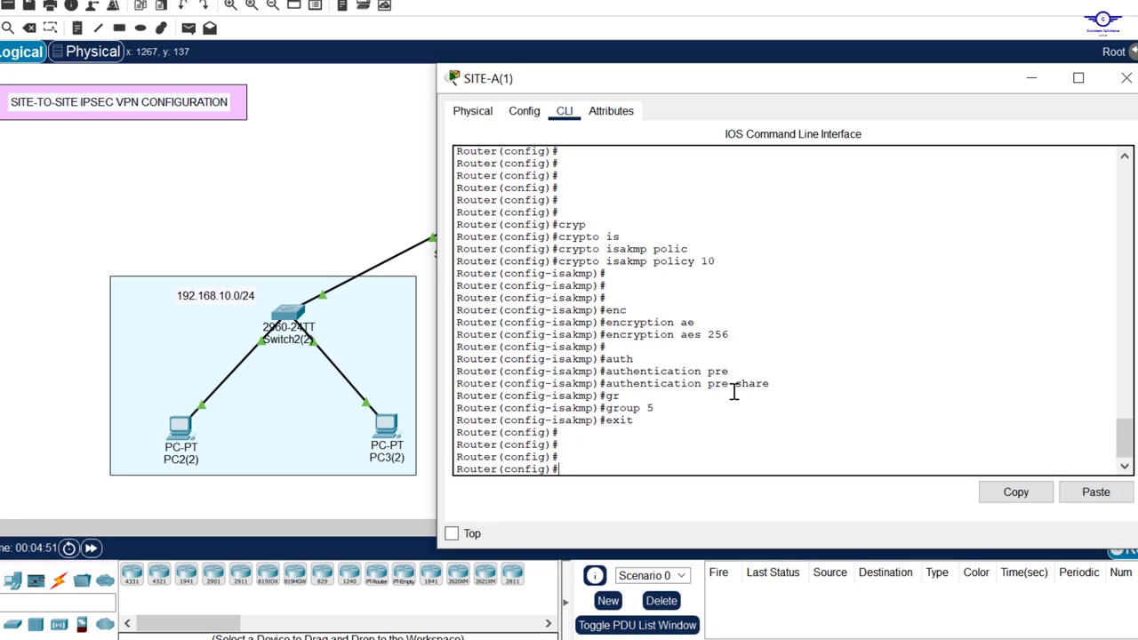
left_click_drag(780, 383, 709, 388)
Step: Start the crypto isakmp key command on SITE-A with the shared pre-shared key value
left_click(596, 451)
type("cry")
key("Tab")
type("is")
key("Tab")
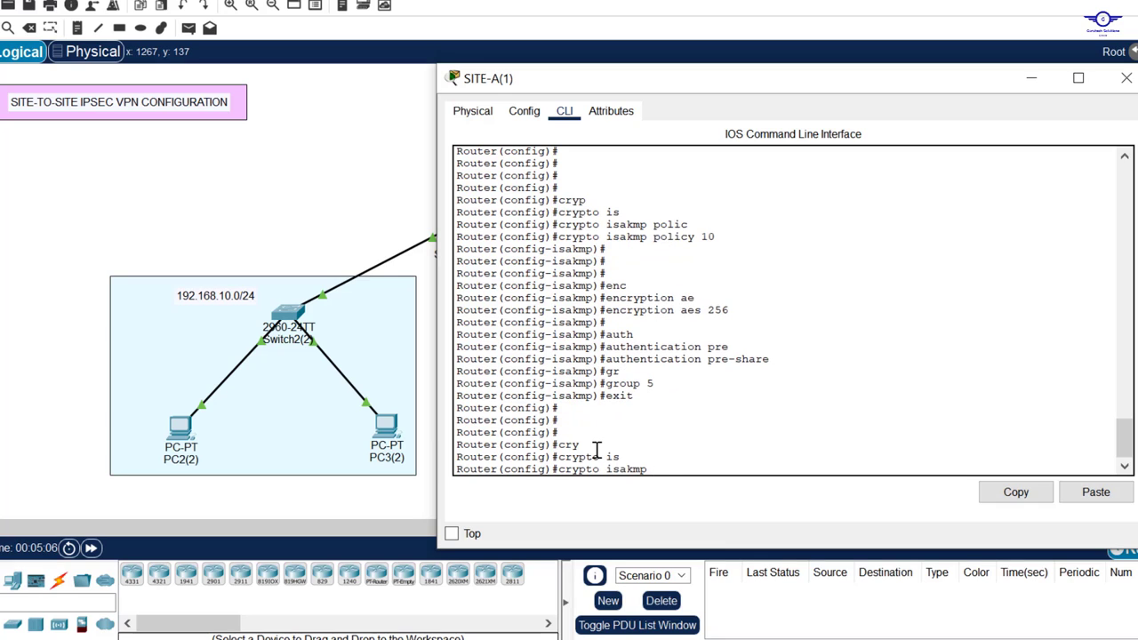
type("k")
key("Tab")
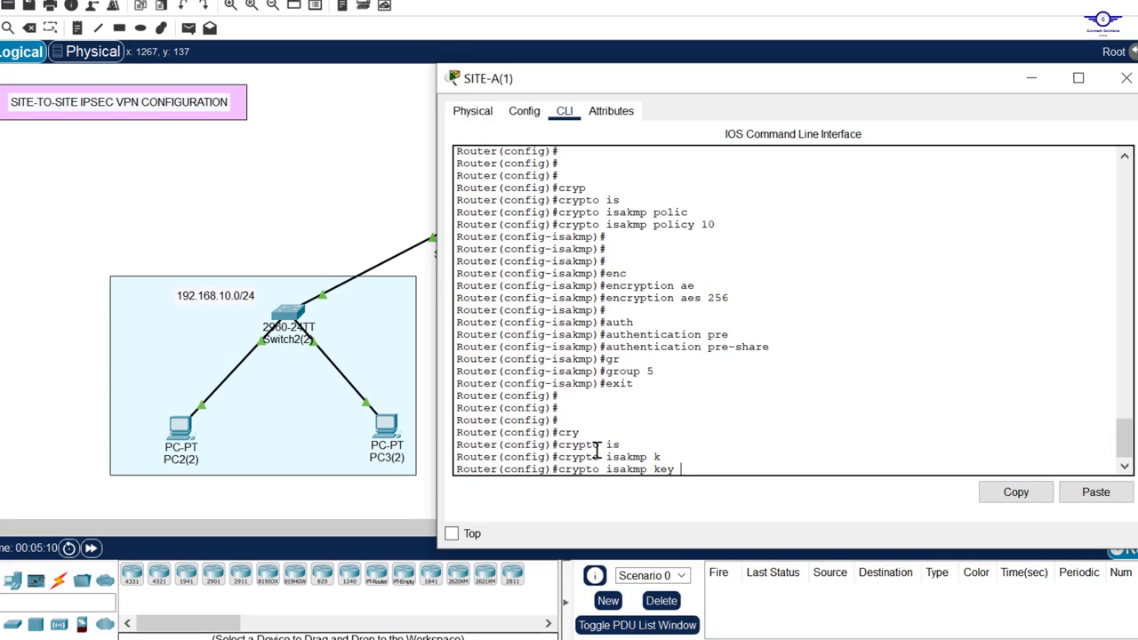
type("gtech45")
left_click_drag(731, 470, 681, 469)
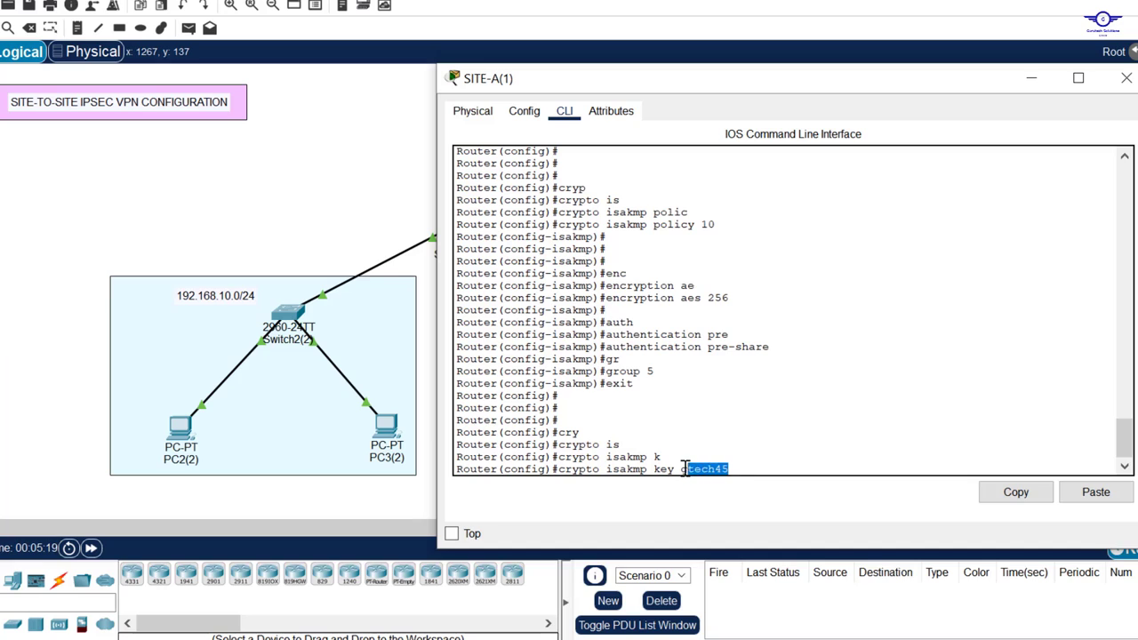
left_click(760, 347)
left_click_drag(770, 347, 607, 348)
left_click(752, 469)
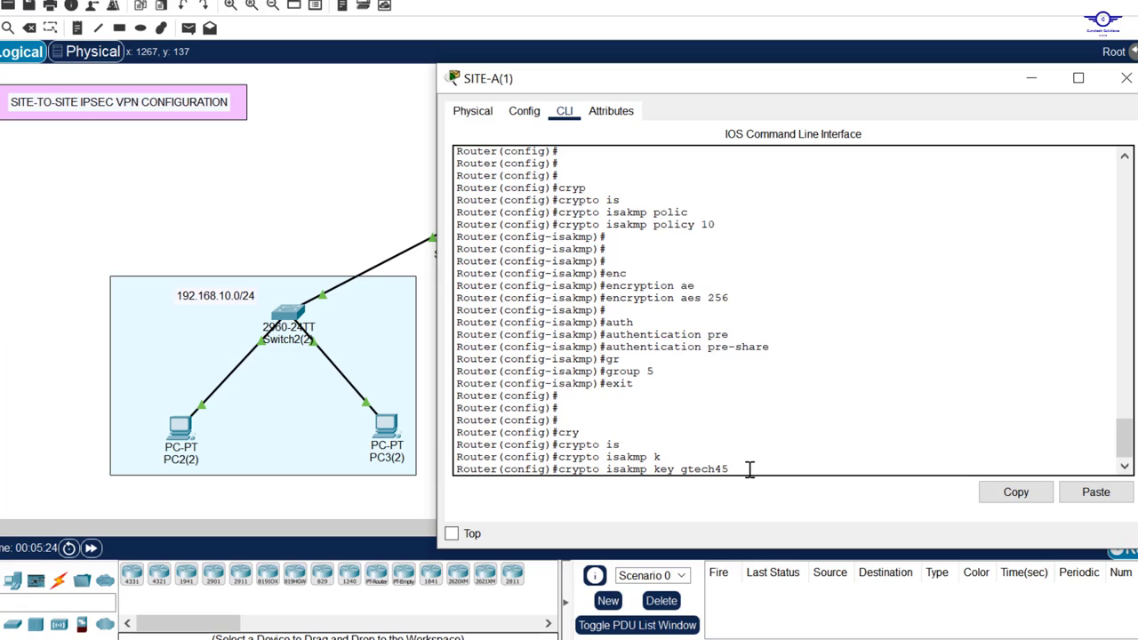
left_click_drag(733, 469, 681, 472)
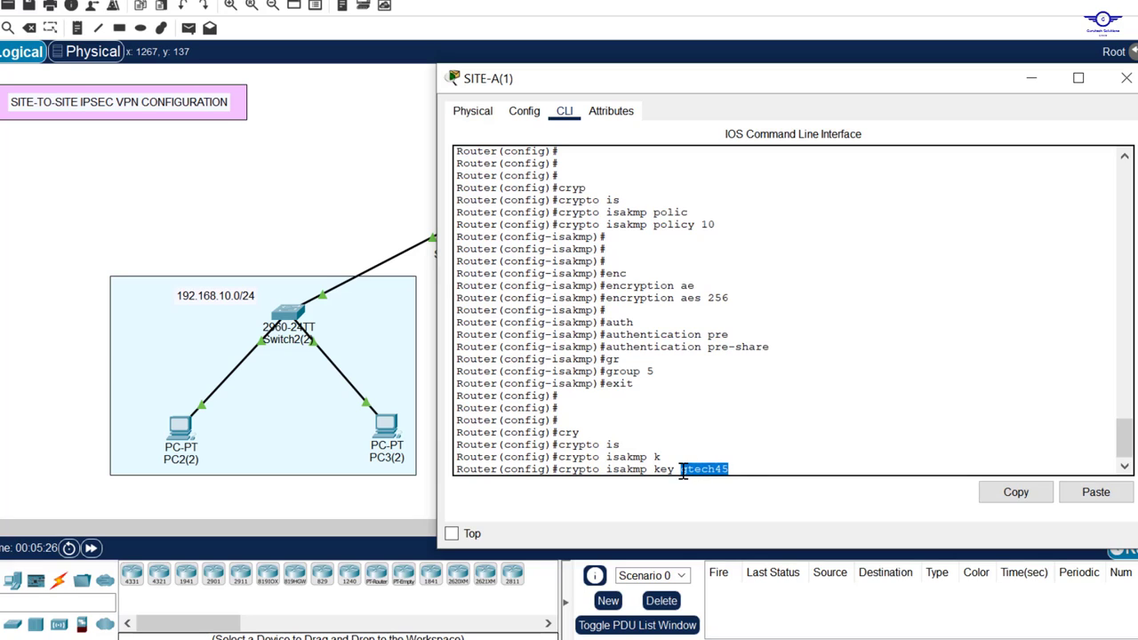
left_click(742, 469)
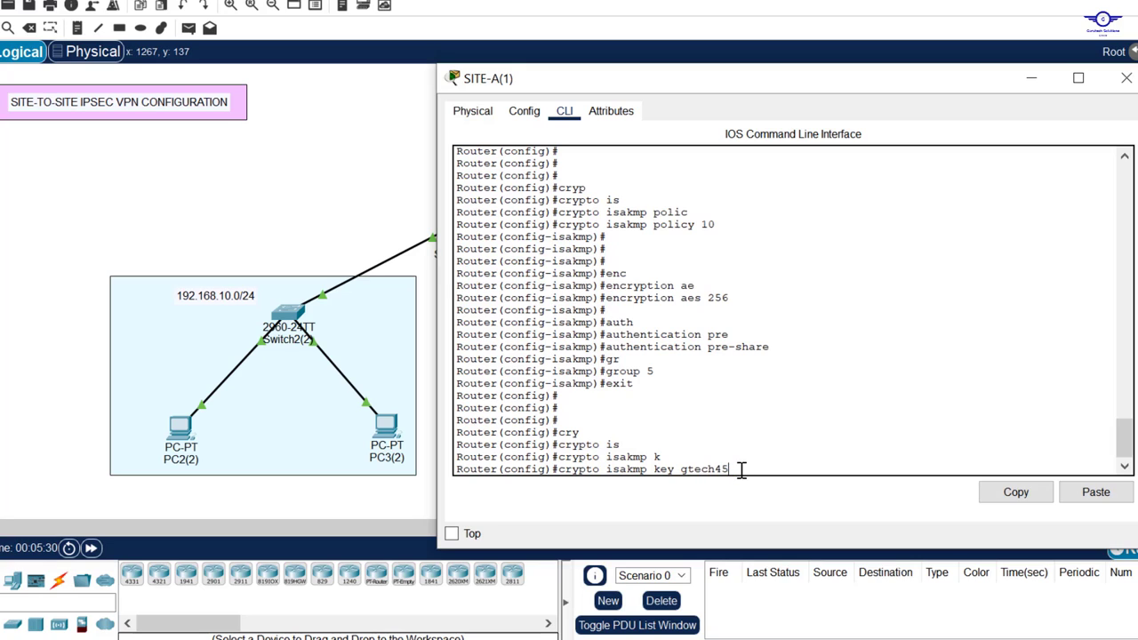
Step: Finish the key command with address 30.30.30.2 as the peer
type("add")
key("Tab")
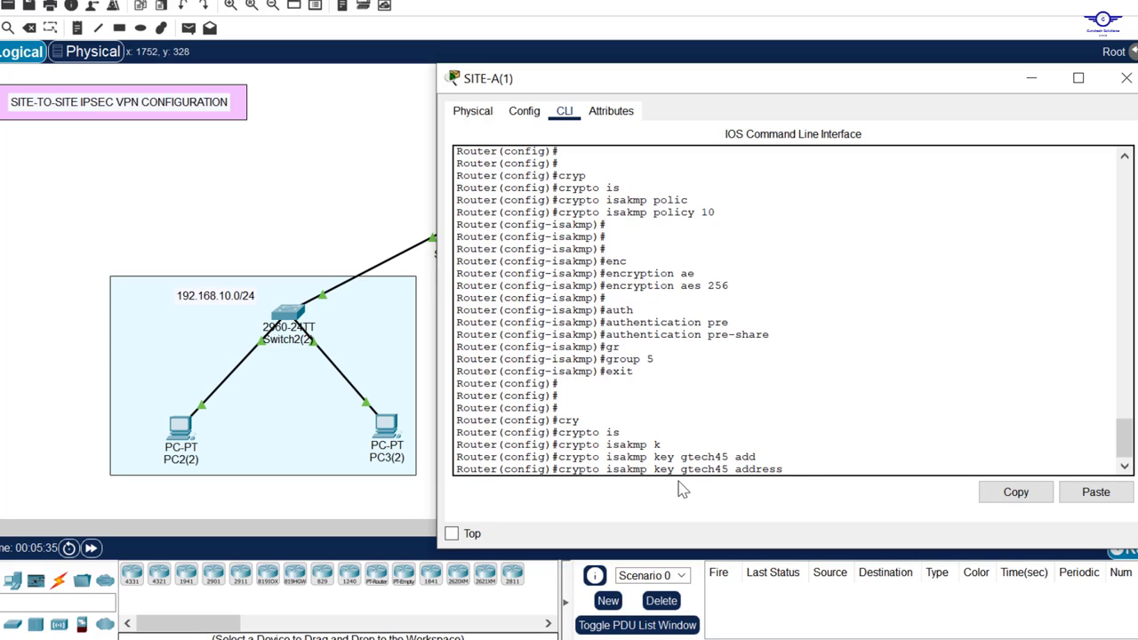
left_click_drag(682, 468, 722, 469)
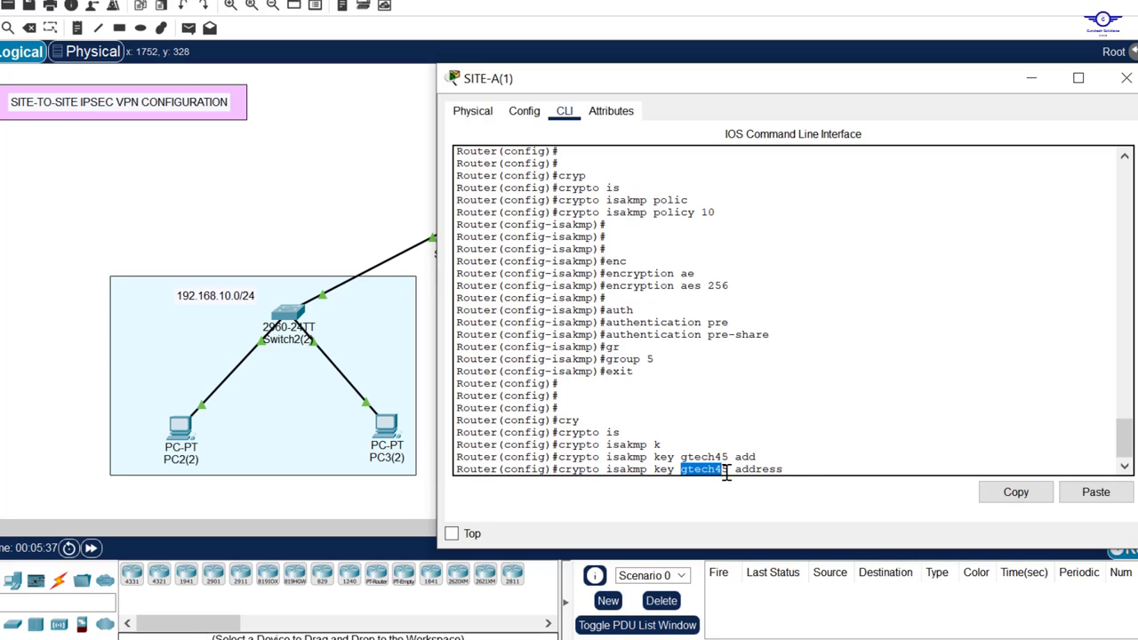
left_click(807, 465)
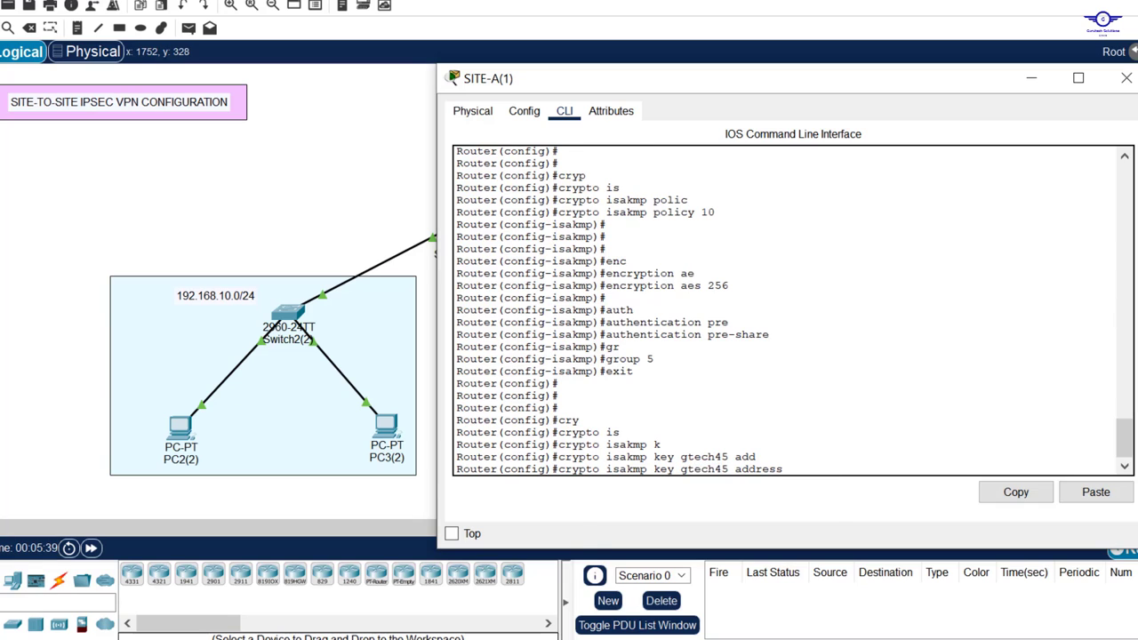
left_click(1136, 259)
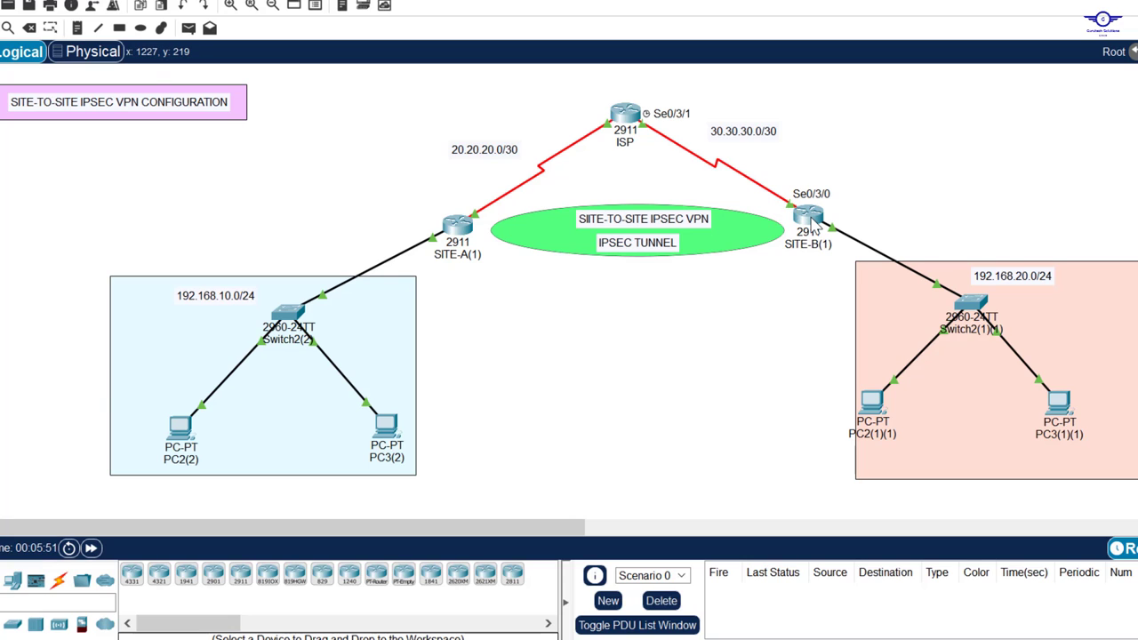
mouse_move(812, 228)
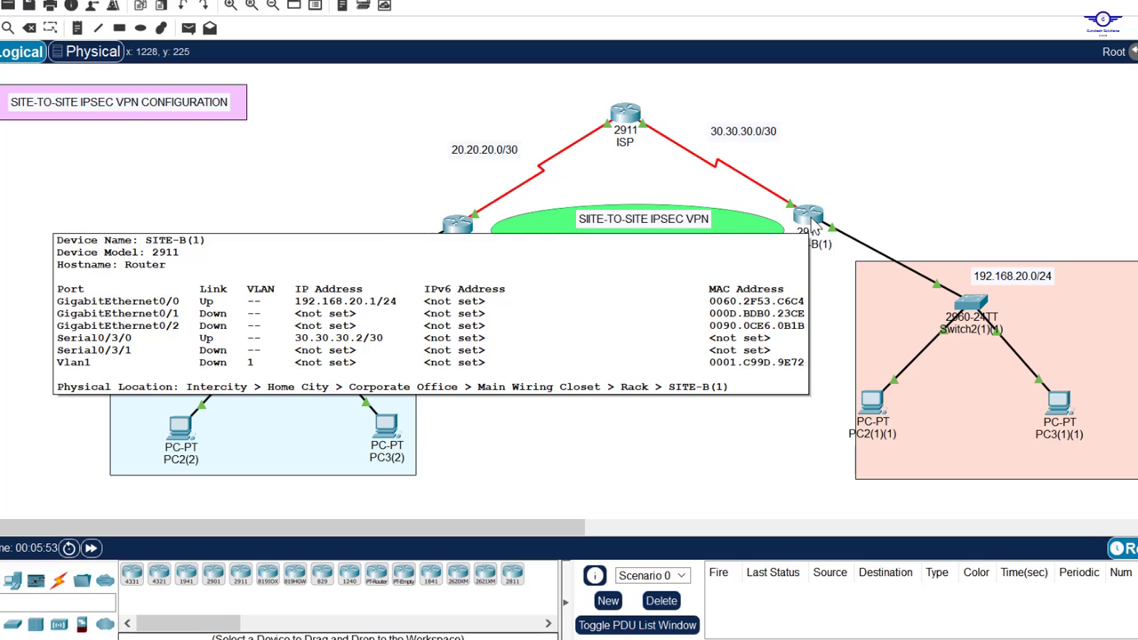
left_click(460, 227)
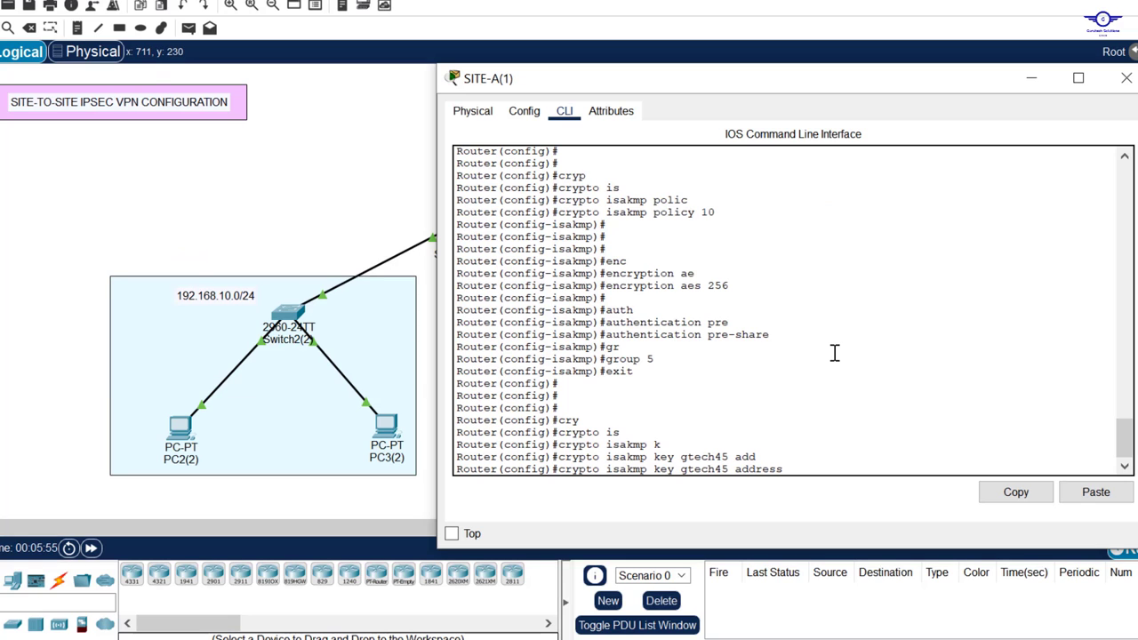
type("30.30.30.2")
key("Return")
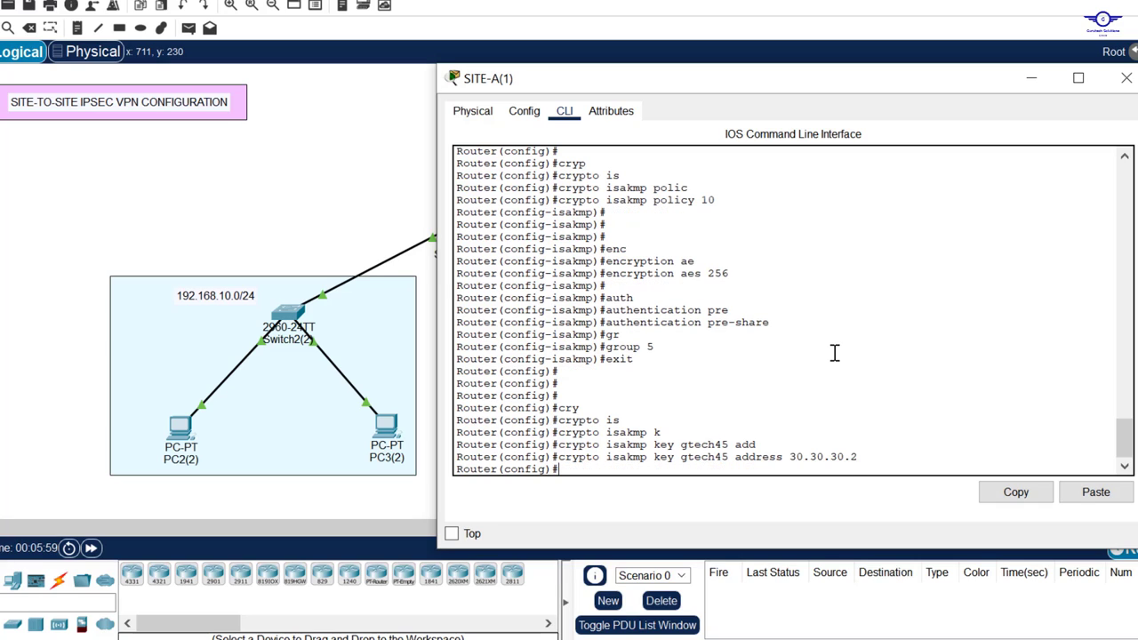
Step: Save SITE-A's configuration with do wr and close its window
key("Return")
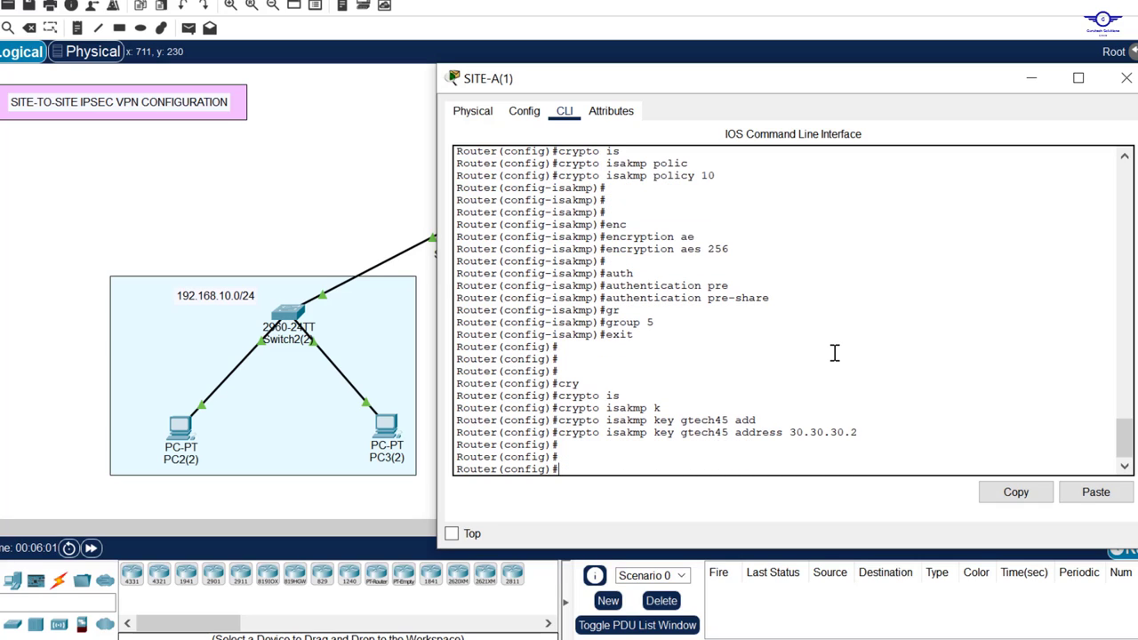
type("do wr")
key("Return")
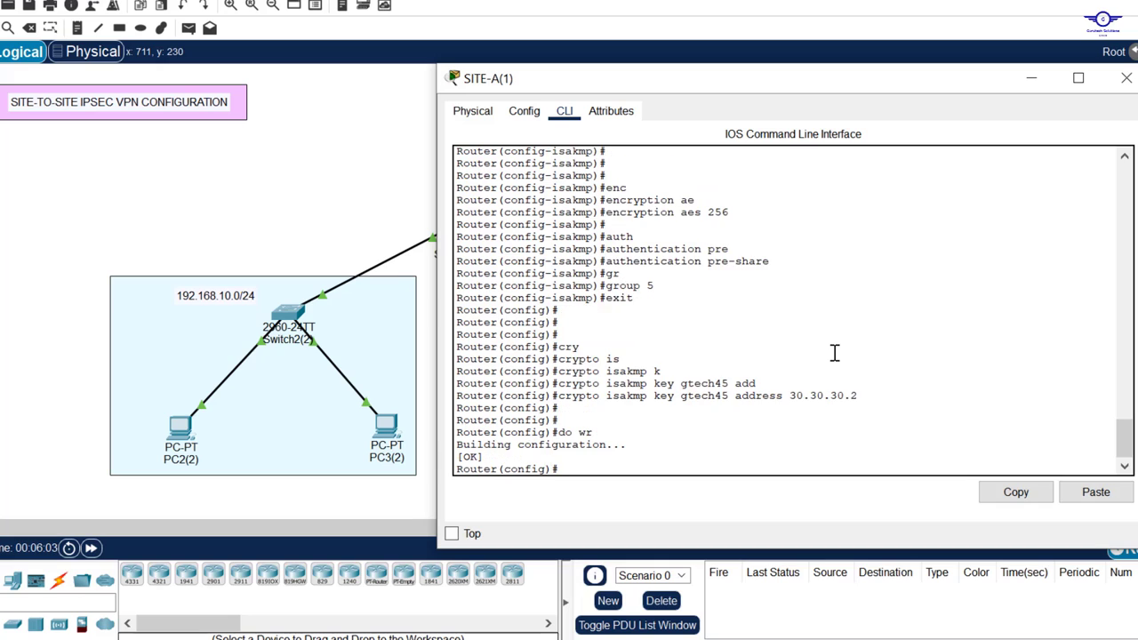
left_click(1125, 79)
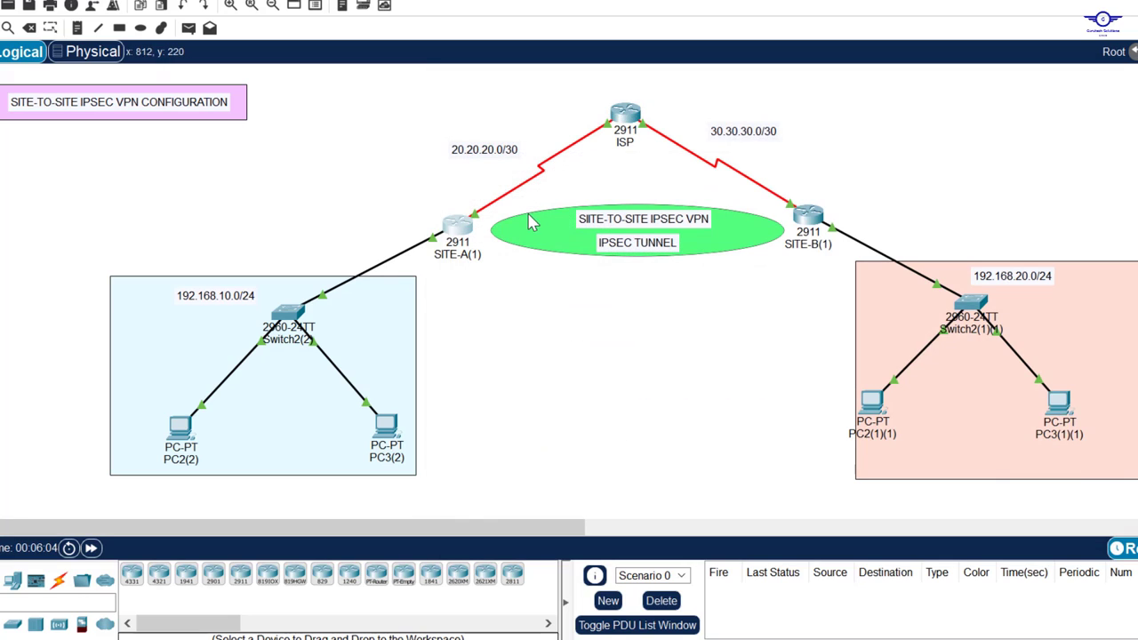
Step: Open SITE-B's command line and enter global configuration with conf t
left_click(812, 217)
left_click_drag(792, 0, 792, 16)
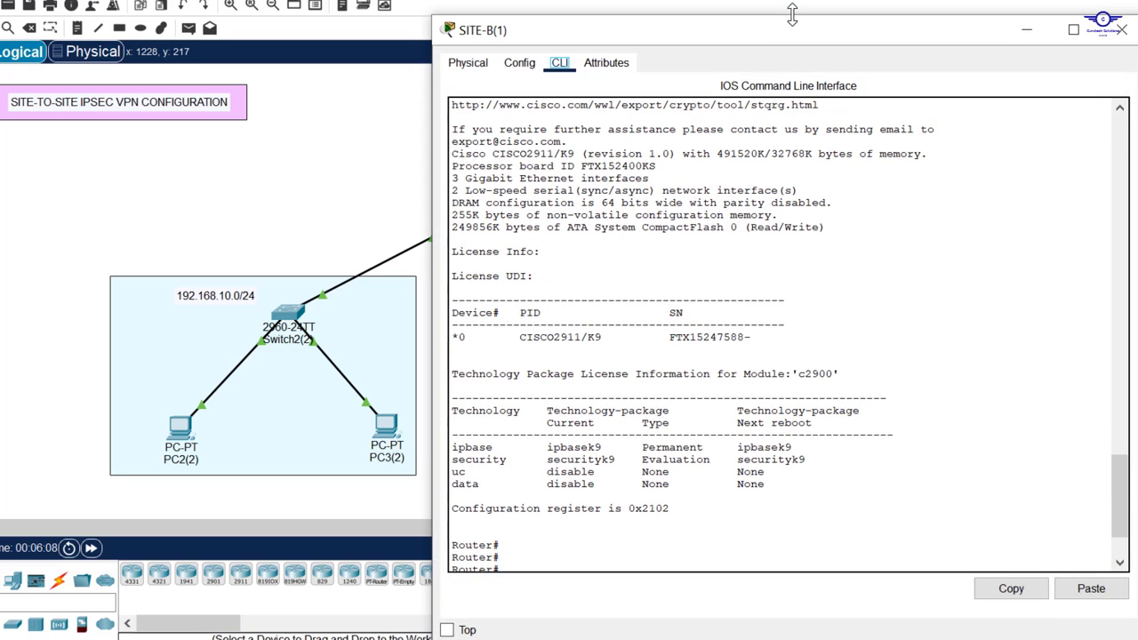
key("Return")
key("Return")
key("Return")
key("Return")
key("Return")
key("Return")
key("Return")
key("Return")
key("Return")
key("Return")
key("Return")
key("Return")
key("Return")
key("Return")
key("Return")
key("Return")
key("Return")
key("Return")
key("Return")
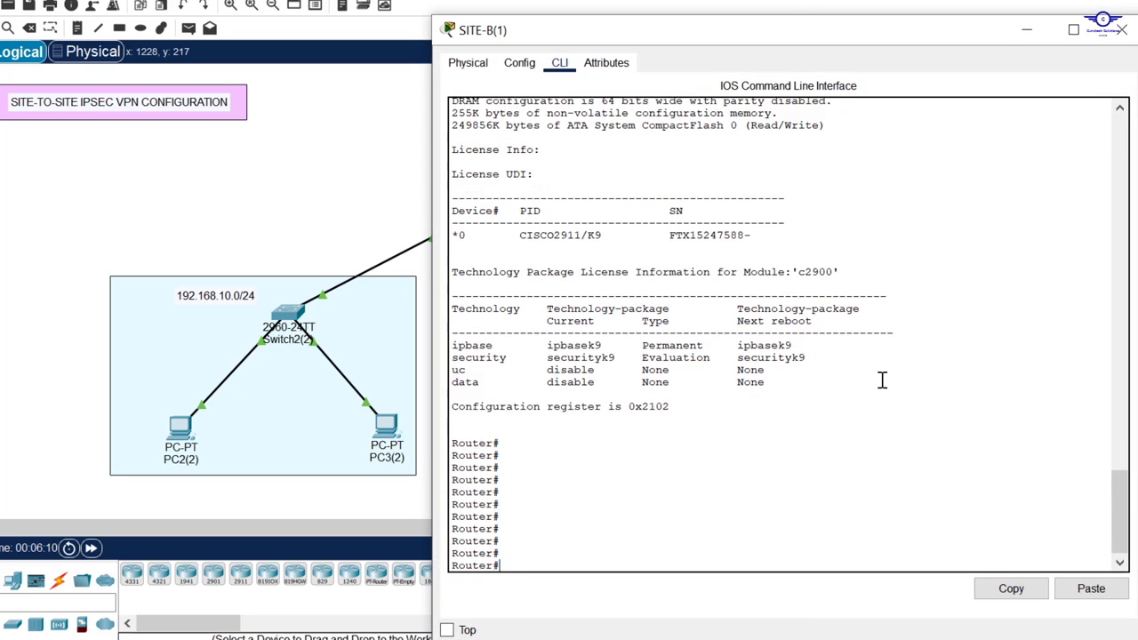
key("Return")
key("Return")
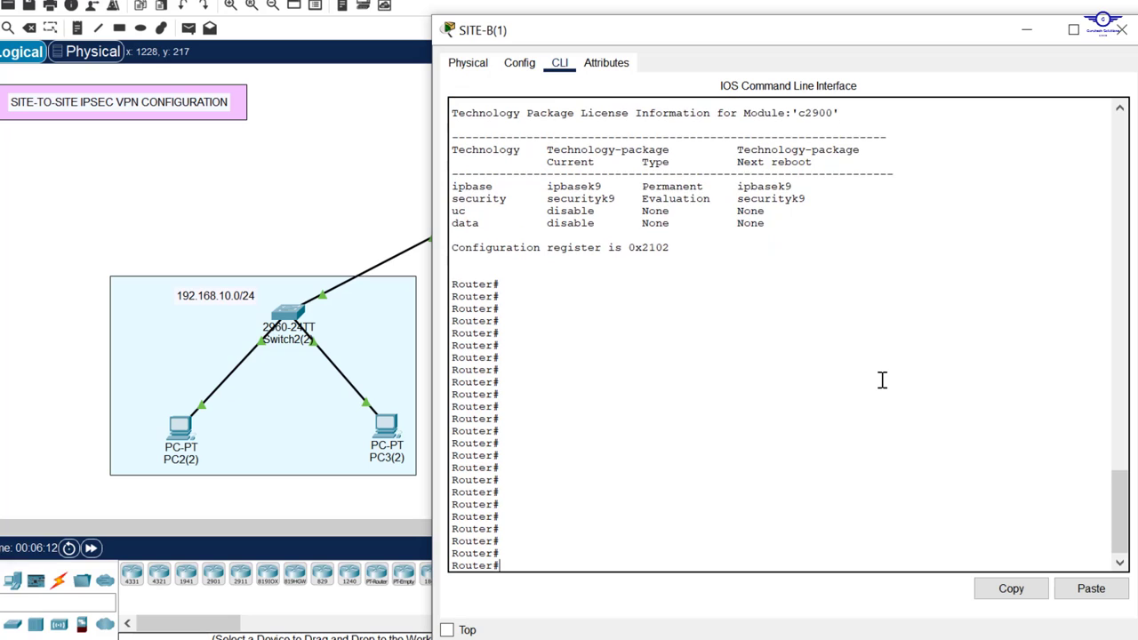
type("conf t")
key("Return")
key("Return")
key("Return")
key("Return")
key("Return")
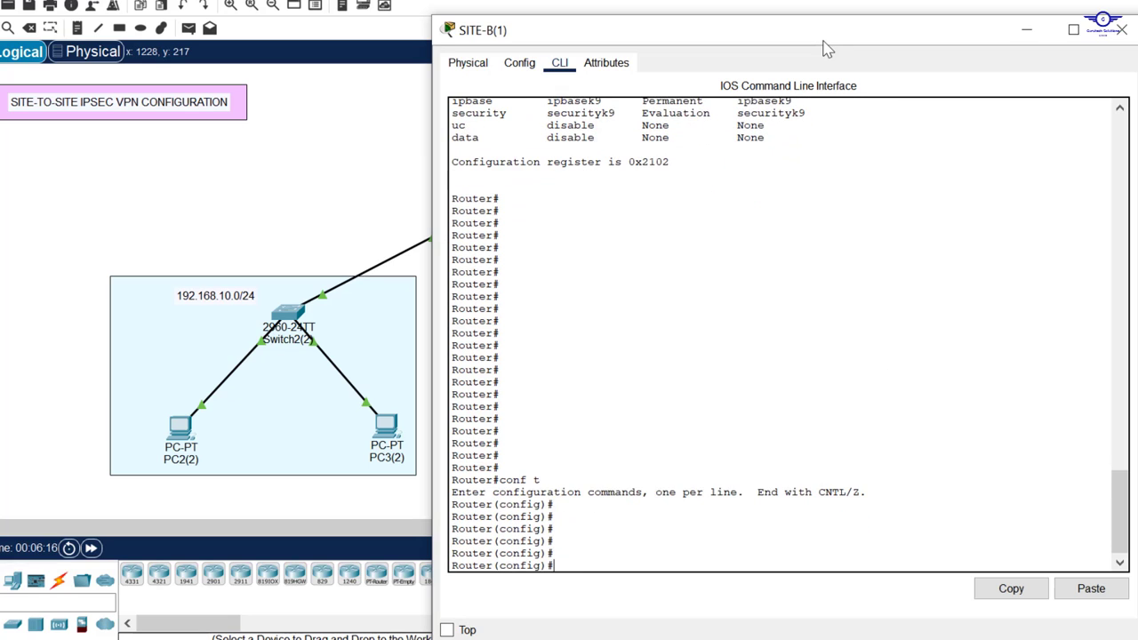
left_click_drag(811, 18, 810, 114)
scroll(668, 333, "down", 5)
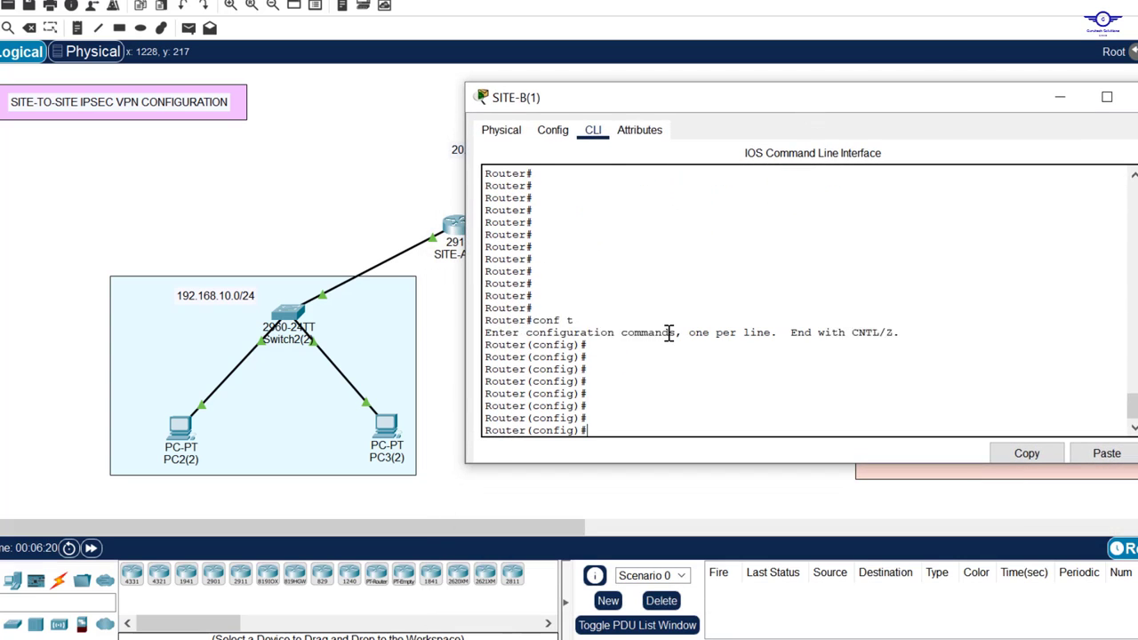
scroll(668, 333, "up", 1)
Step: Create crypto isakmp policy 10 on SITE-B
type("cry")
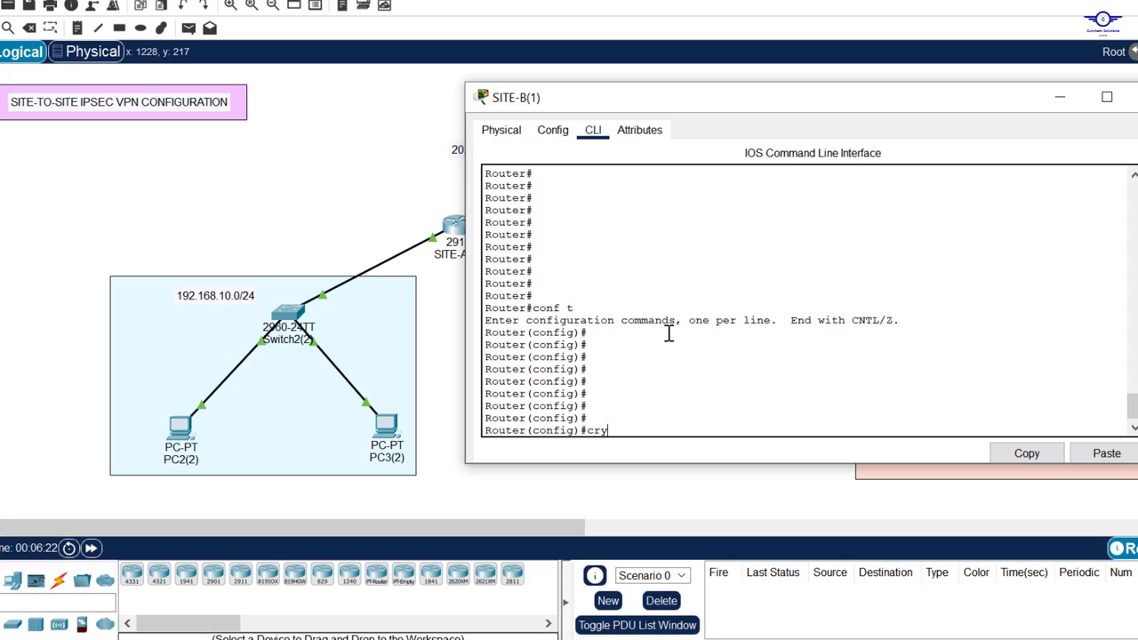
key("Tab")
type("is")
key("Tab")
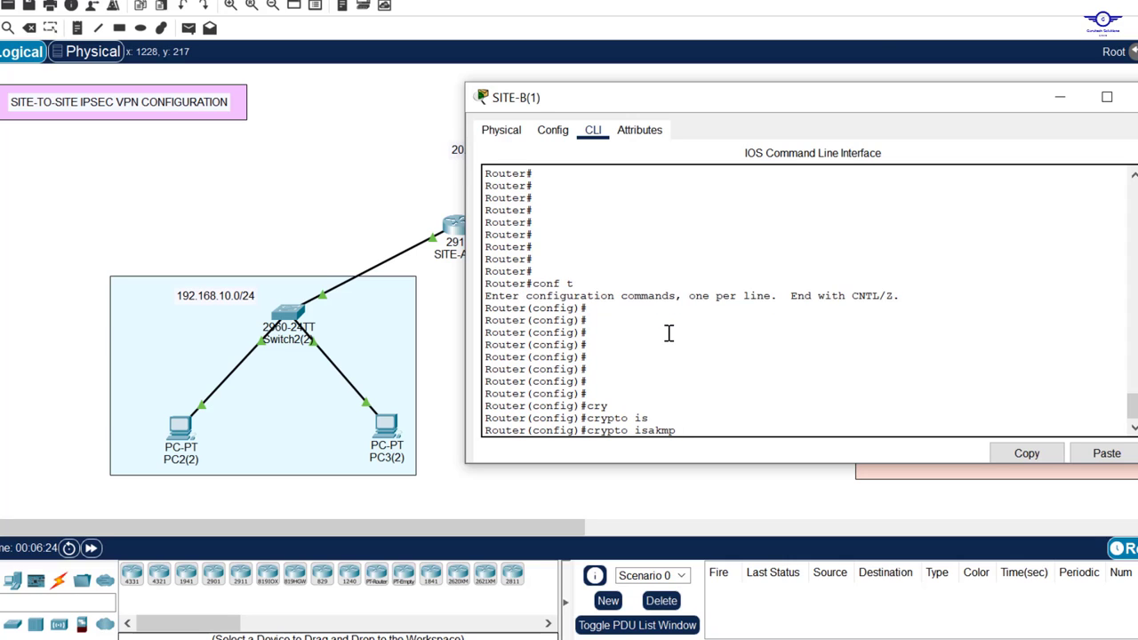
type("p")
key("Tab")
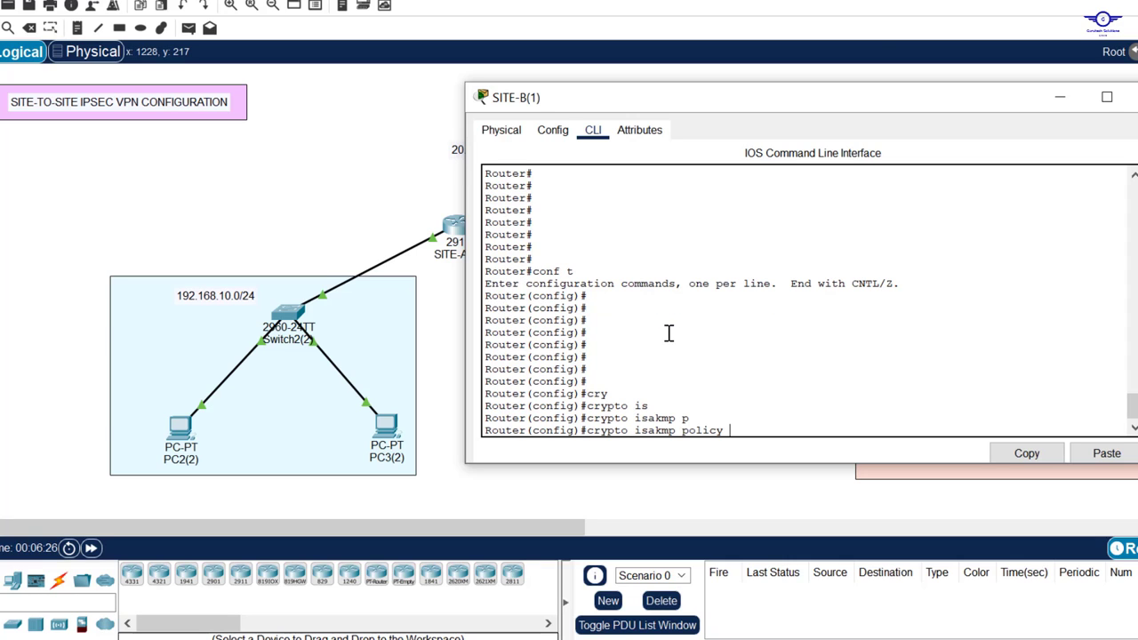
type("10")
key("Return")
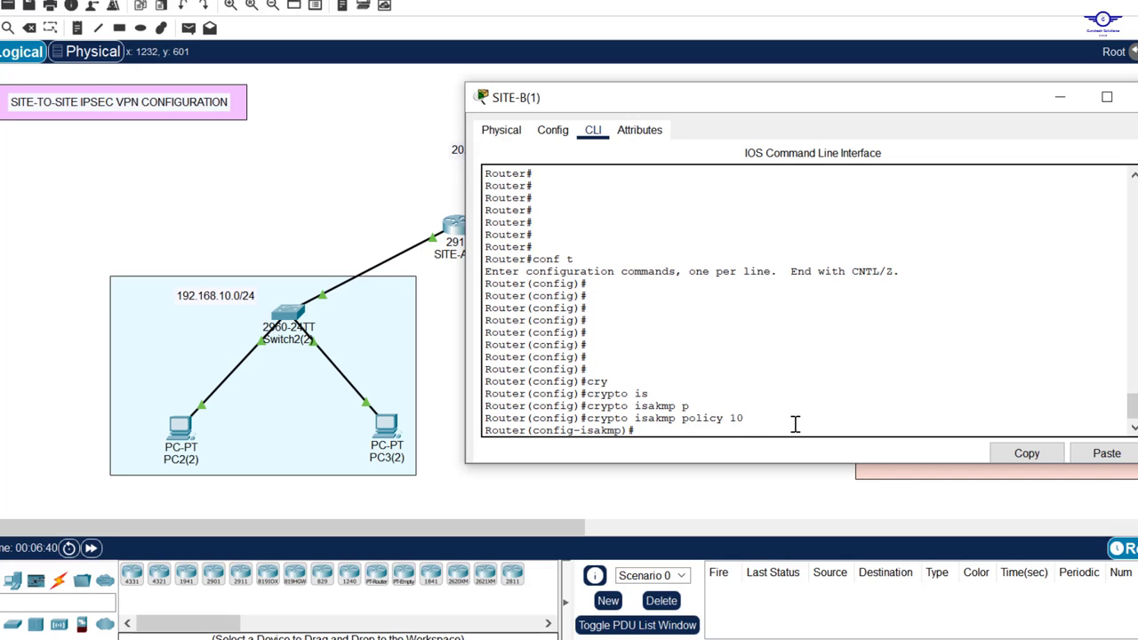
left_click_drag(627, 433, 560, 431)
left_click(662, 433)
type("enc")
Step: Set policy 10 to encryption aes 256 and authentication pre-share
key("Tab")
type("a")
key("Caps_Lock")
type("e")
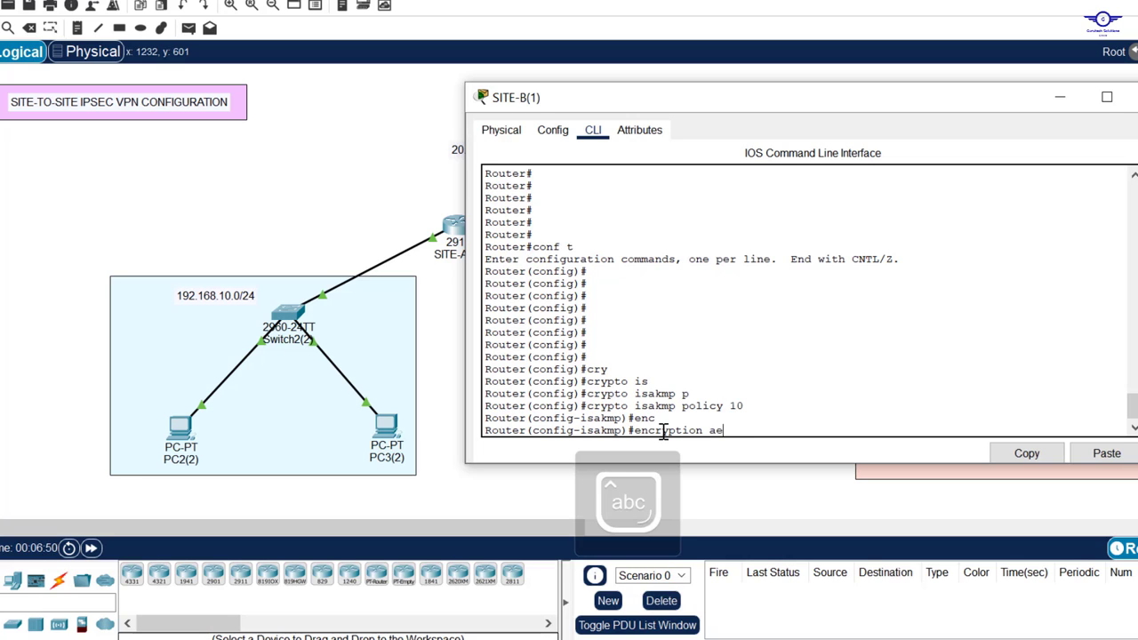
key("Tab")
type("256")
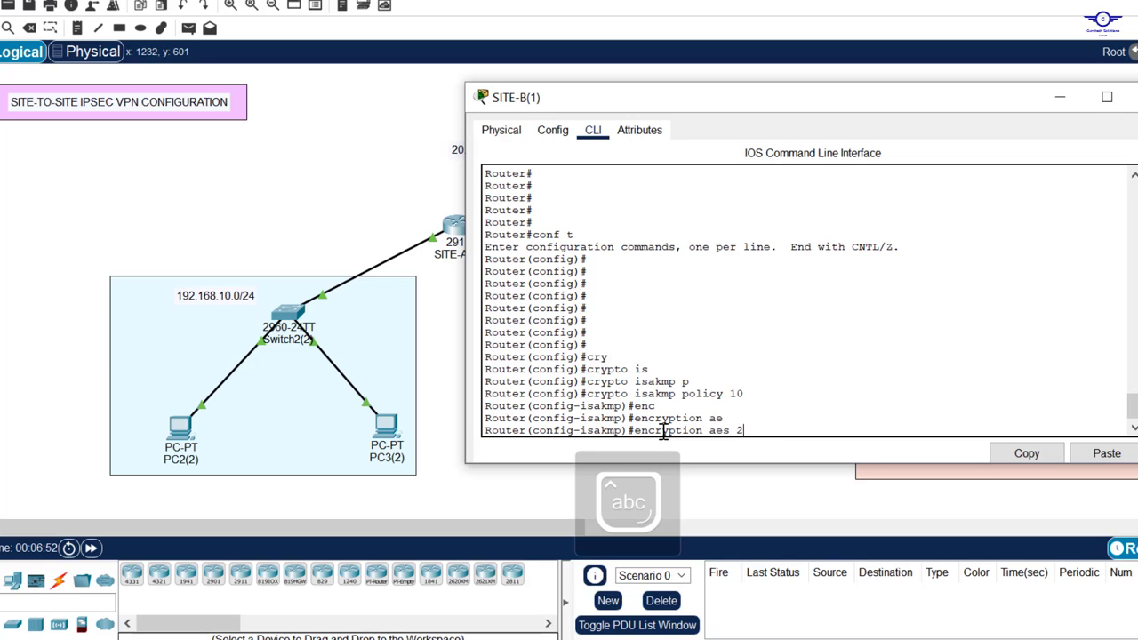
key("Return")
key("Return")
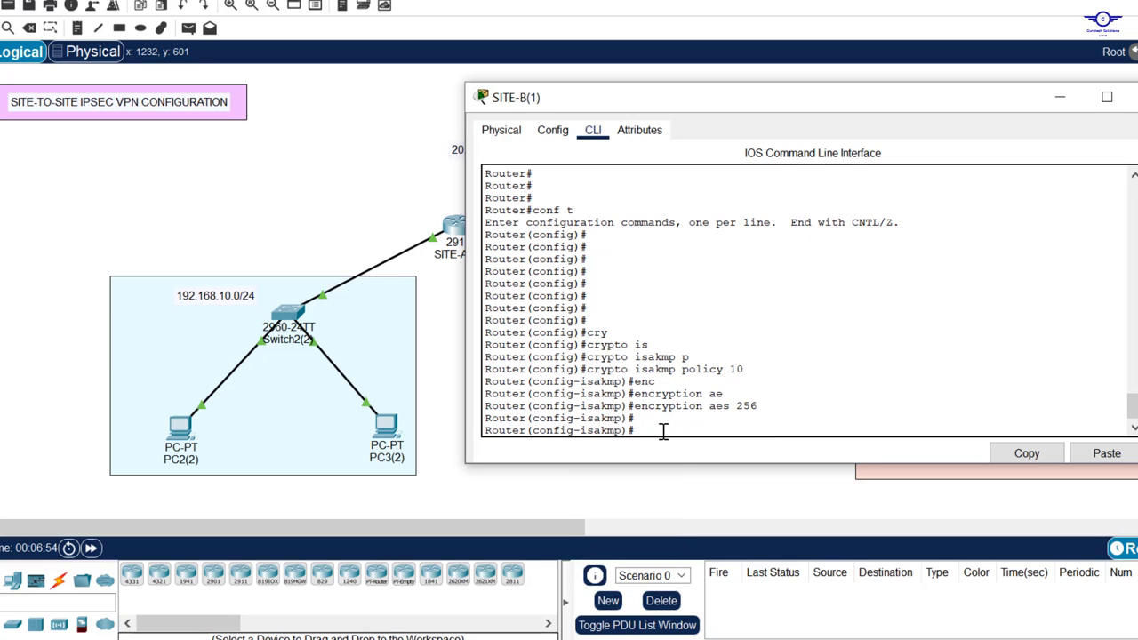
type("auth")
key("Tab")
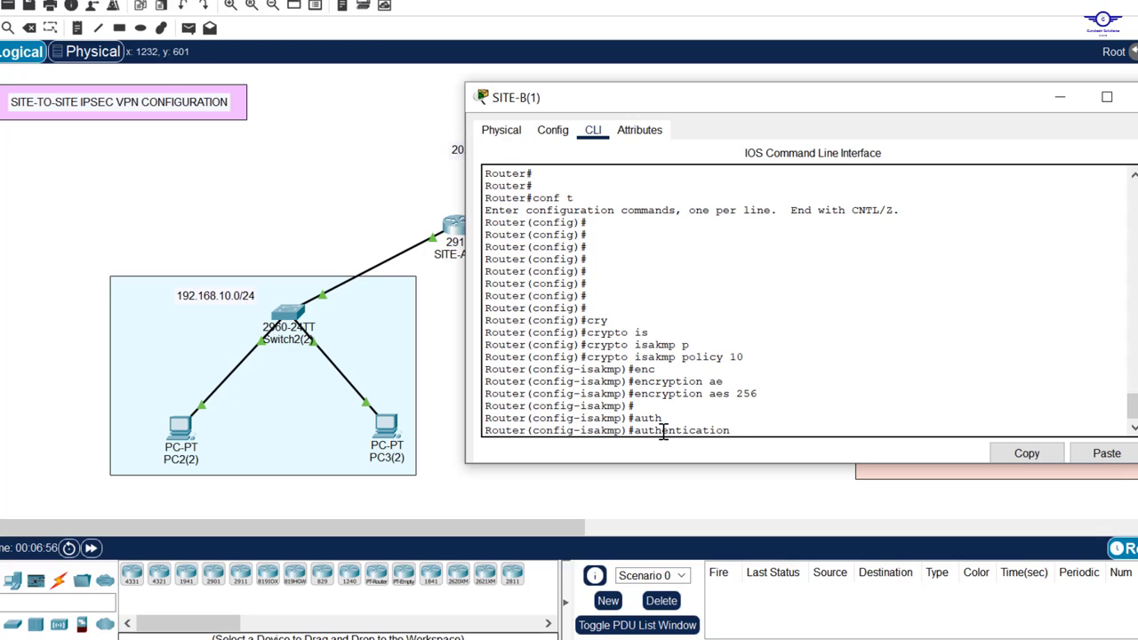
type("pr")
key("Tab")
key("Return")
key("Return")
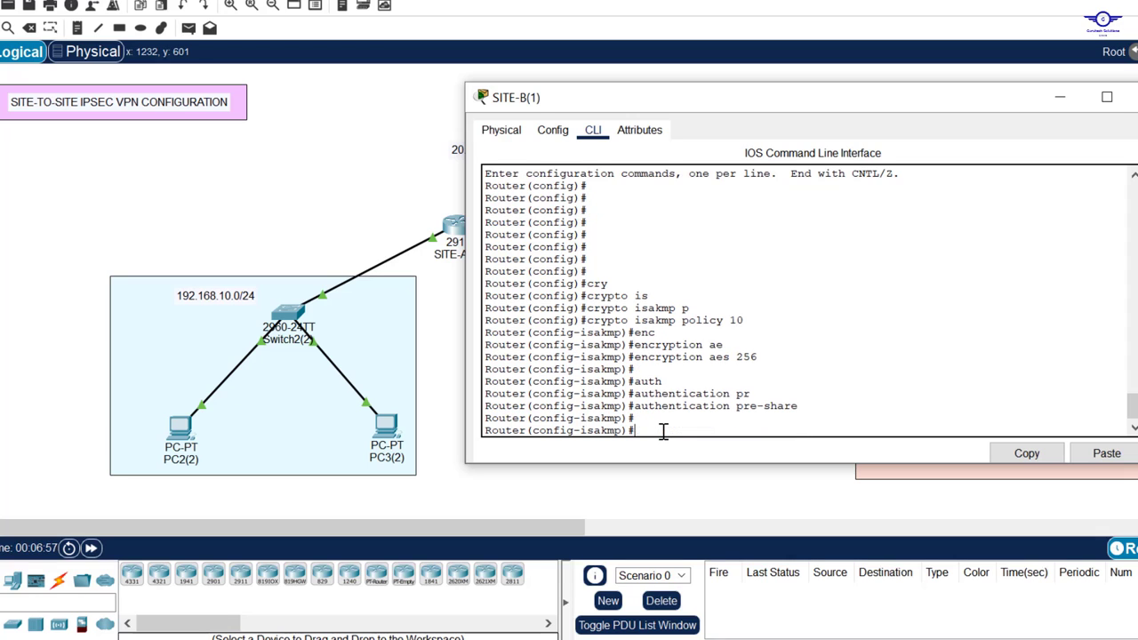
Step: Add group 5 to the policy and exit to global configuration
type("gr")
key("Tab")
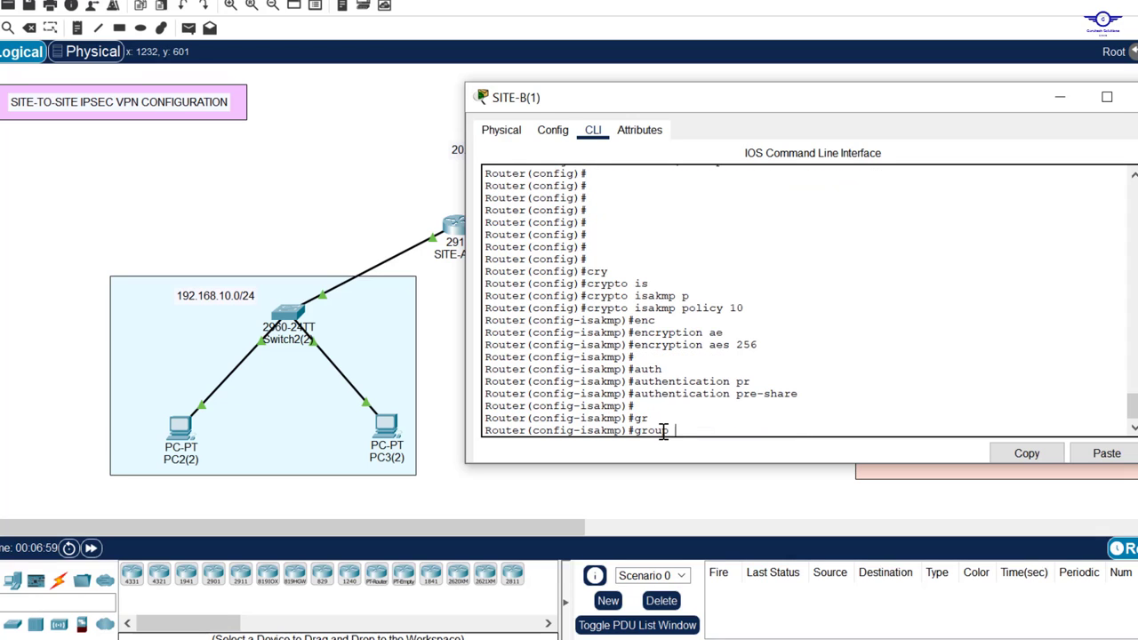
type("5")
key("Return")
key("Return")
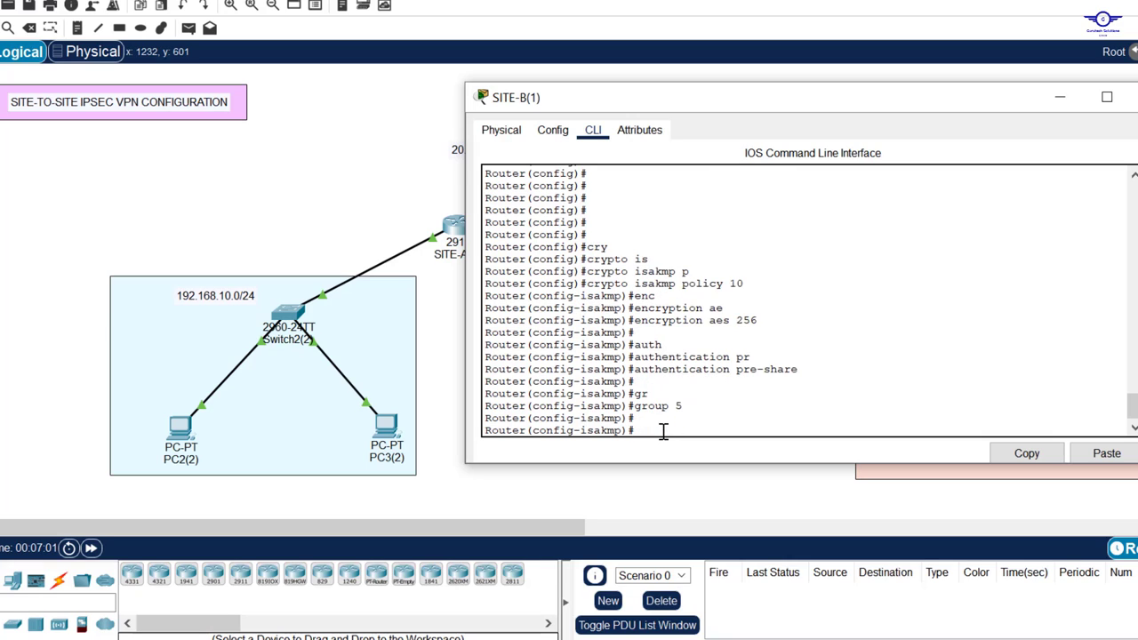
type("exi")
key("Return")
key("Return")
key("Return")
key("Return")
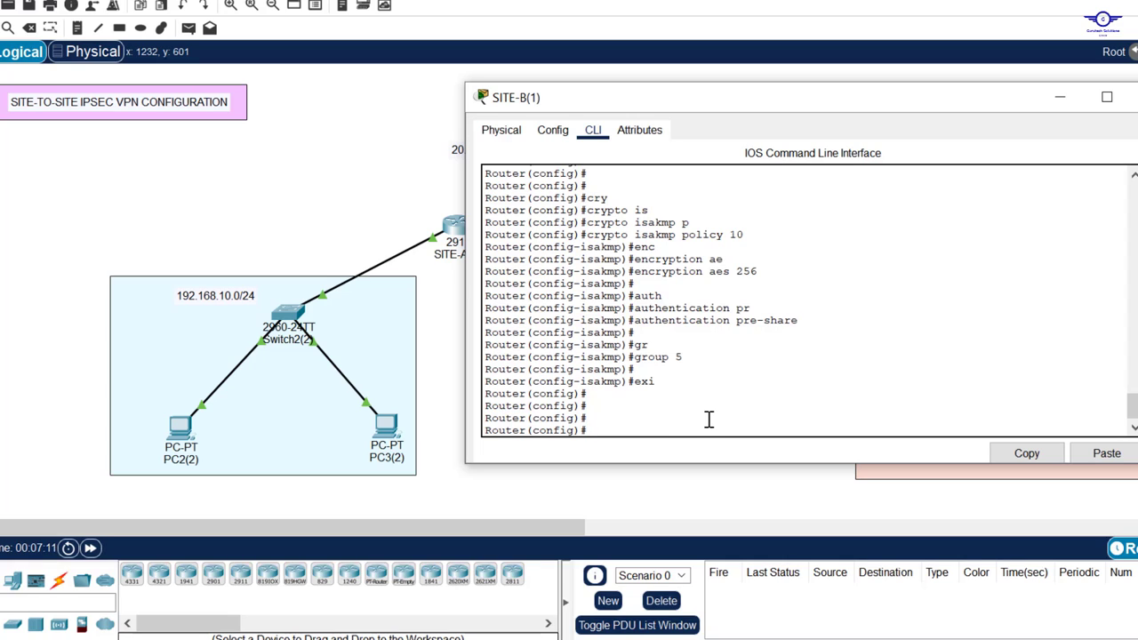
Step: Type crypto isakmp key with the shared pre-shared key and the address keyword on SITE-B
type("cry")
key("Tab")
type("is")
key("Tab")
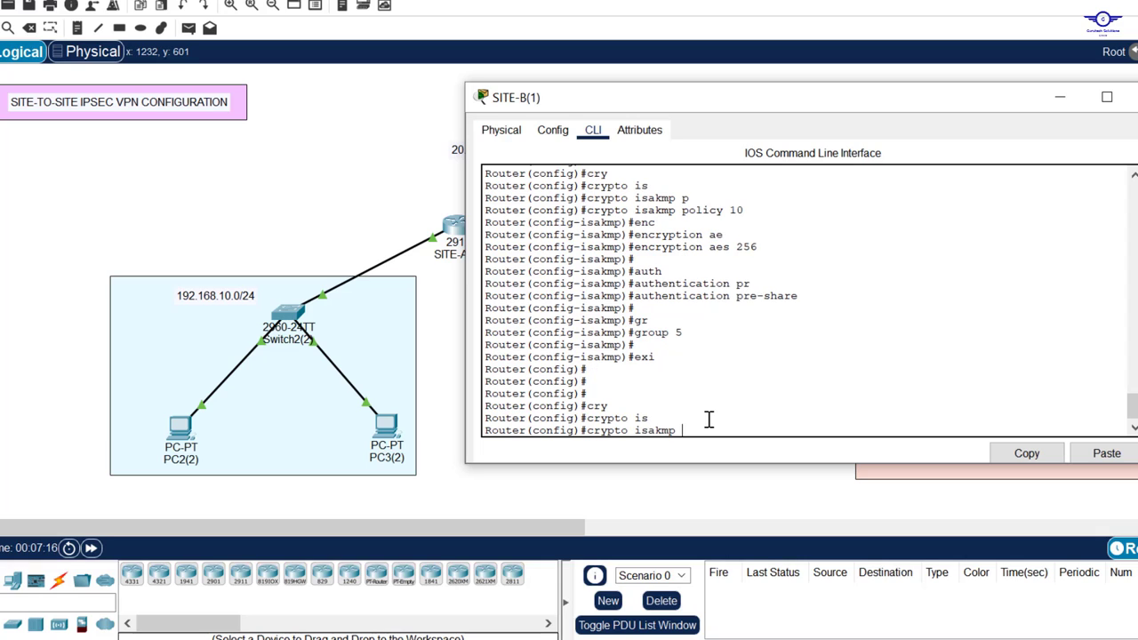
type("k")
key("Tab")
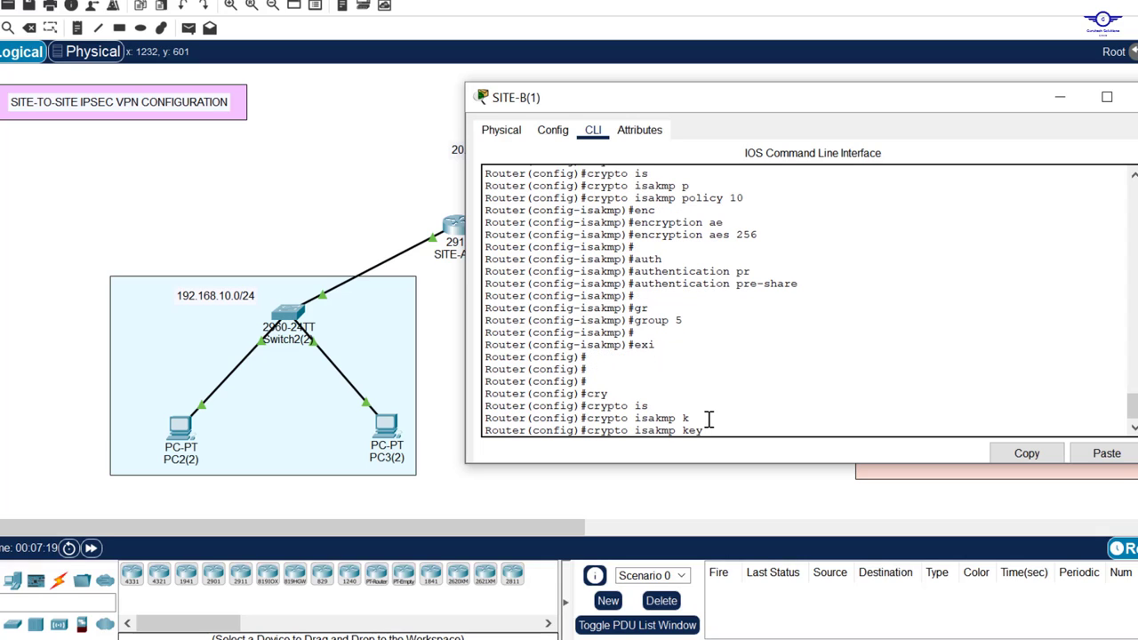
type("gtech45 add")
key("Tab")
Step: Complete the key command with peer address 20.20.20.2
left_click(1060, 97)
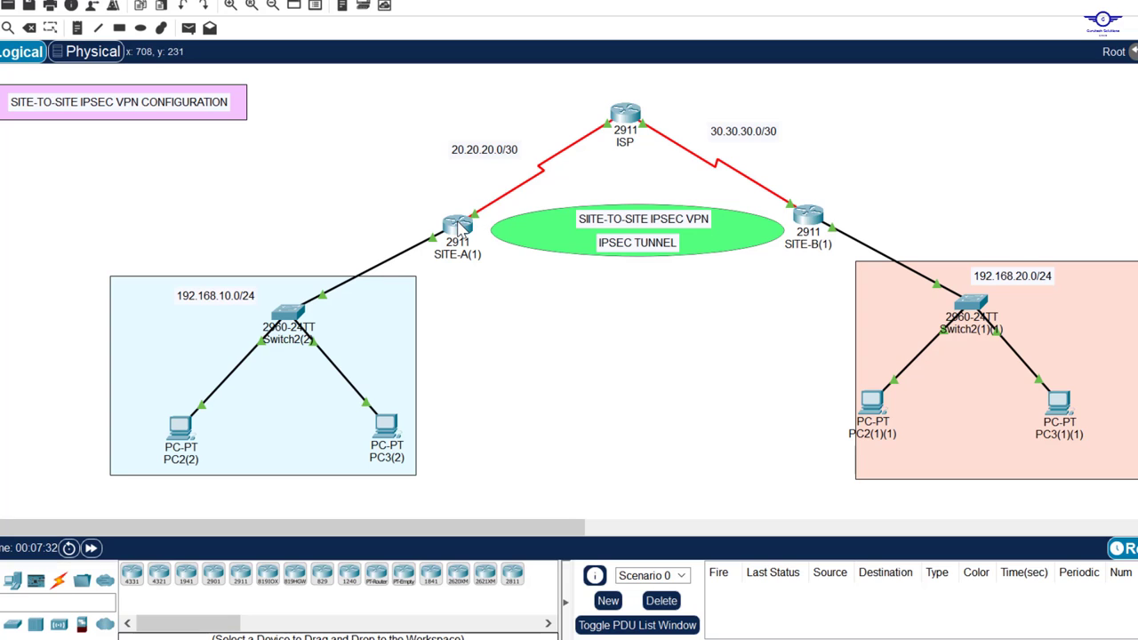
mouse_move(459, 232)
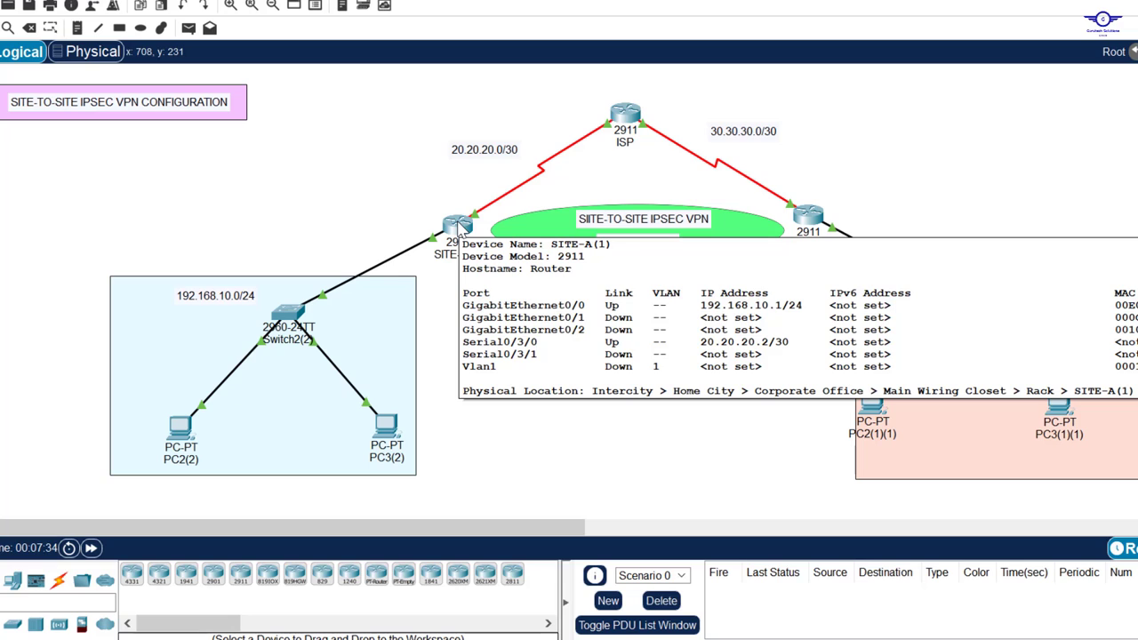
left_click(808, 222)
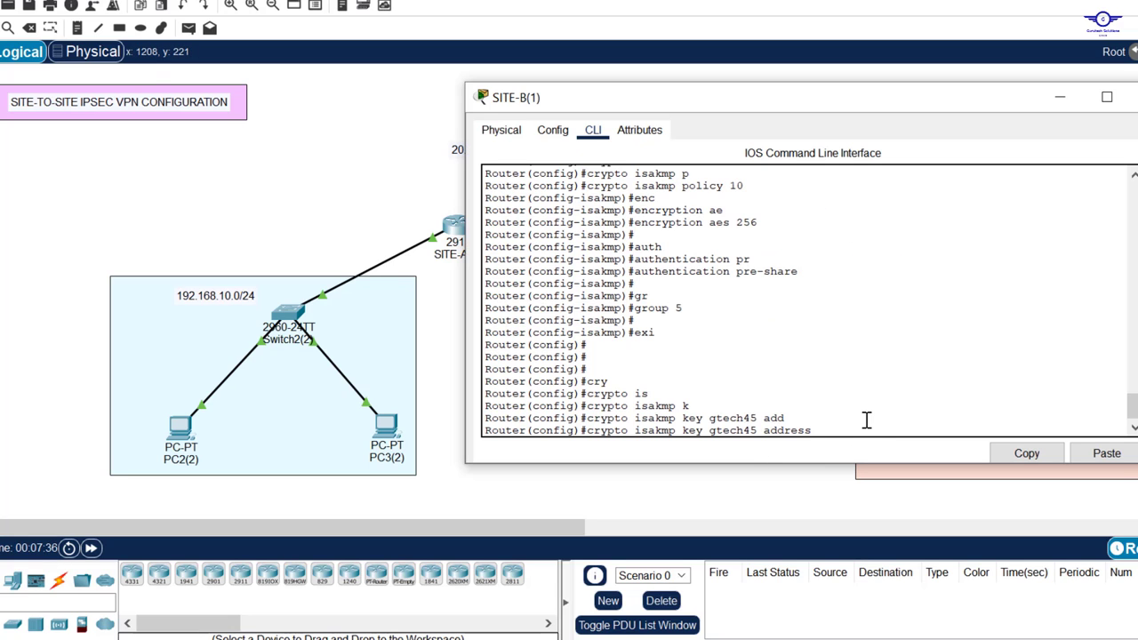
type("20.20.20.2")
key("Return")
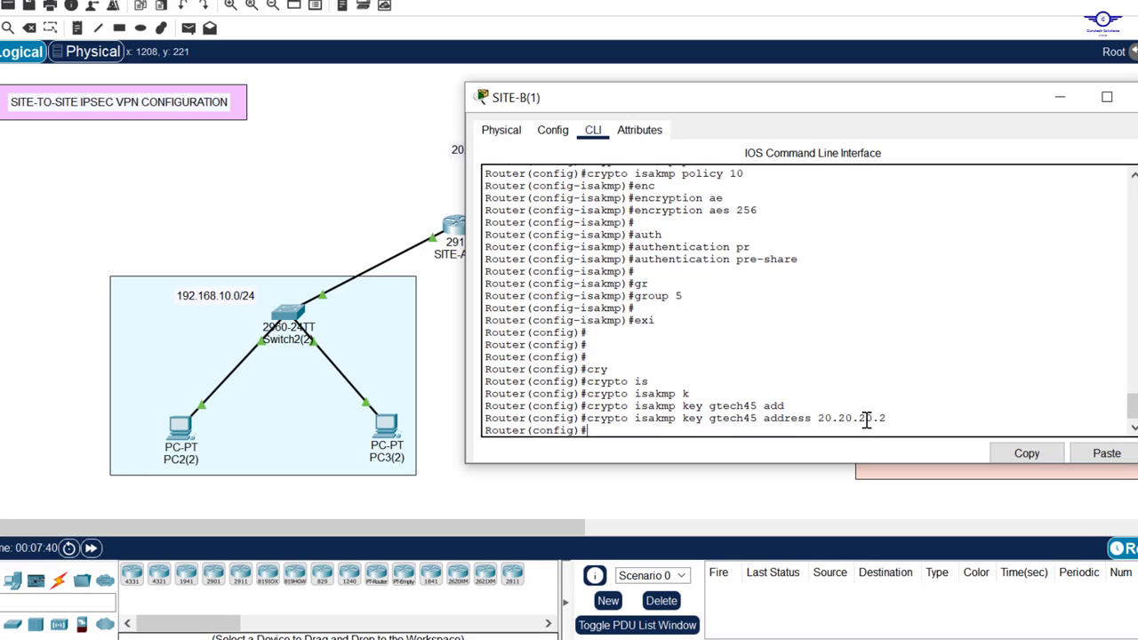
Step: Save SITE-B's configuration with do wr and close the router windows
key("Return")
key("Return")
key("Return")
type("do wr")
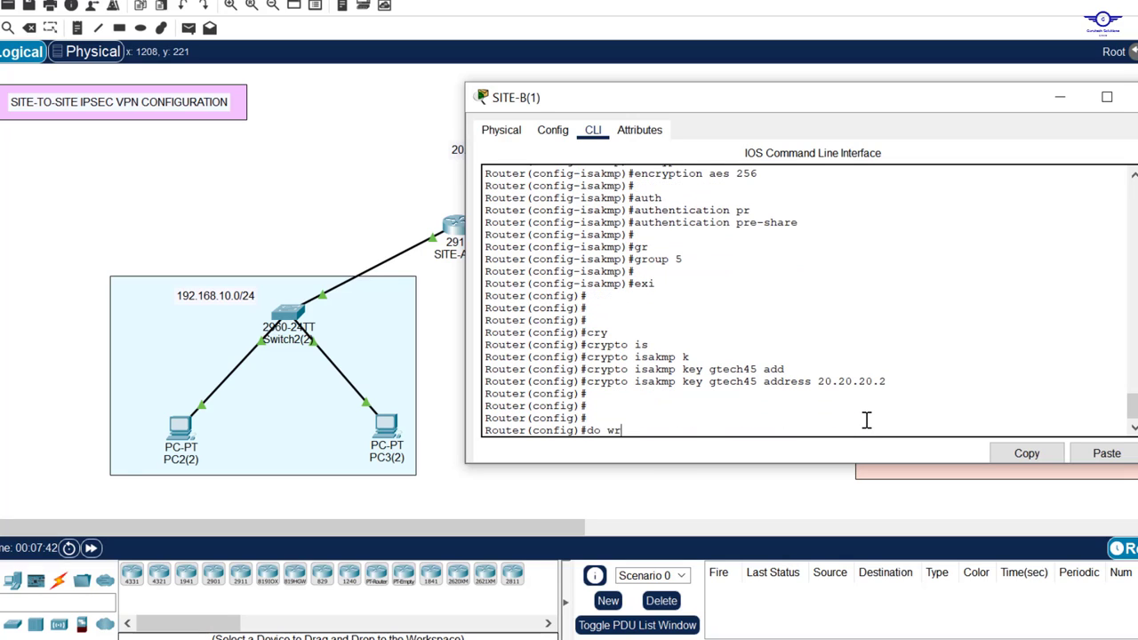
key("Return")
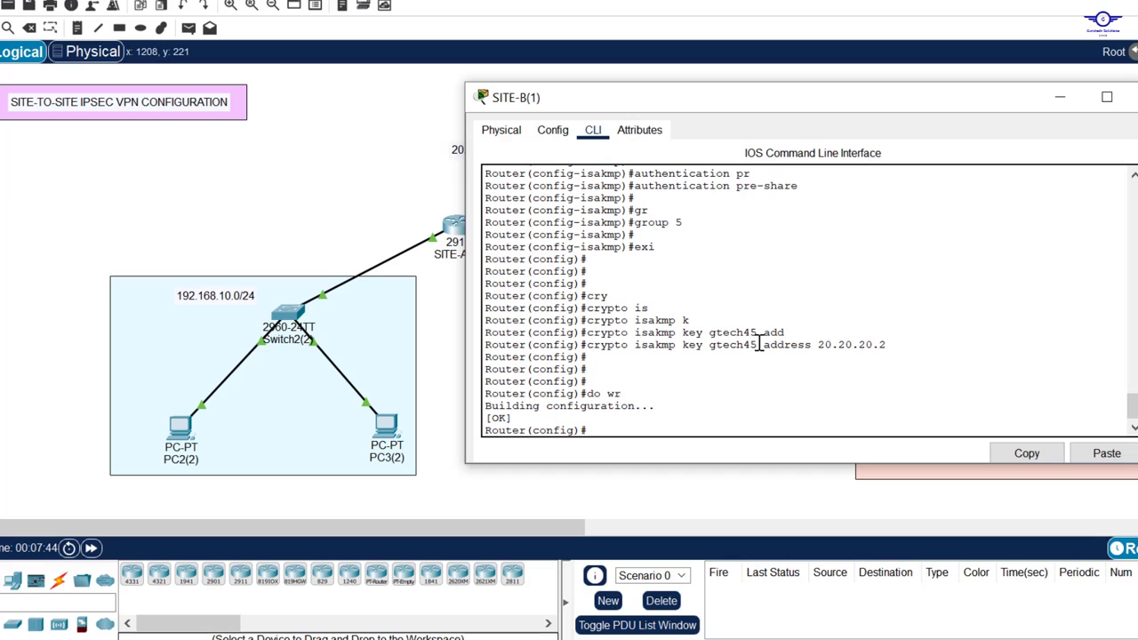
left_click_drag(757, 345, 711, 350)
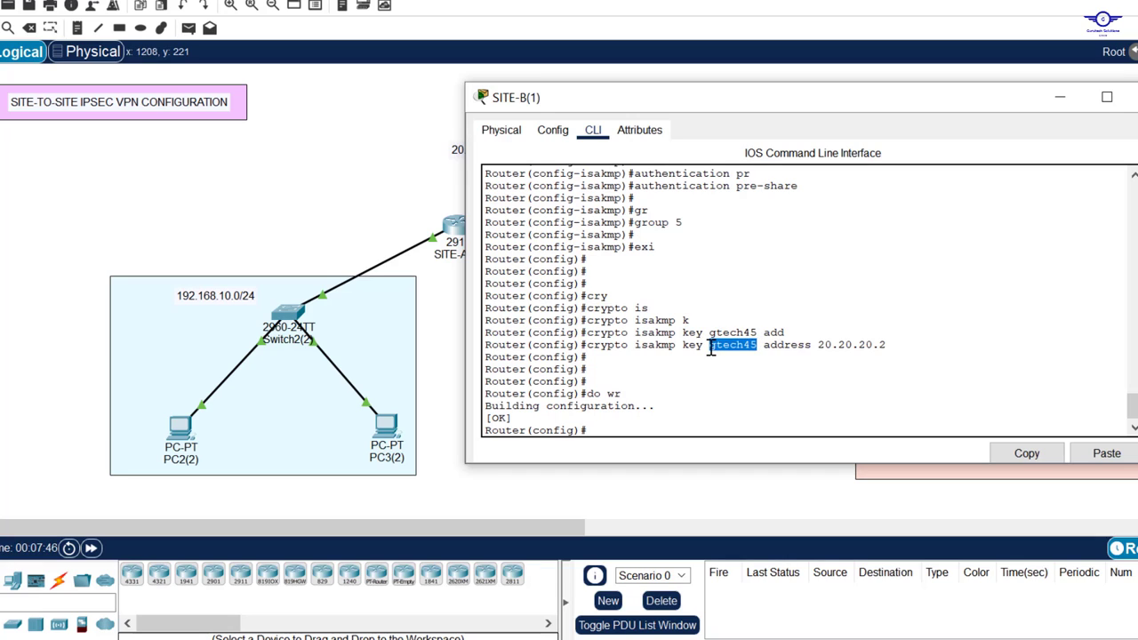
left_click(498, 307)
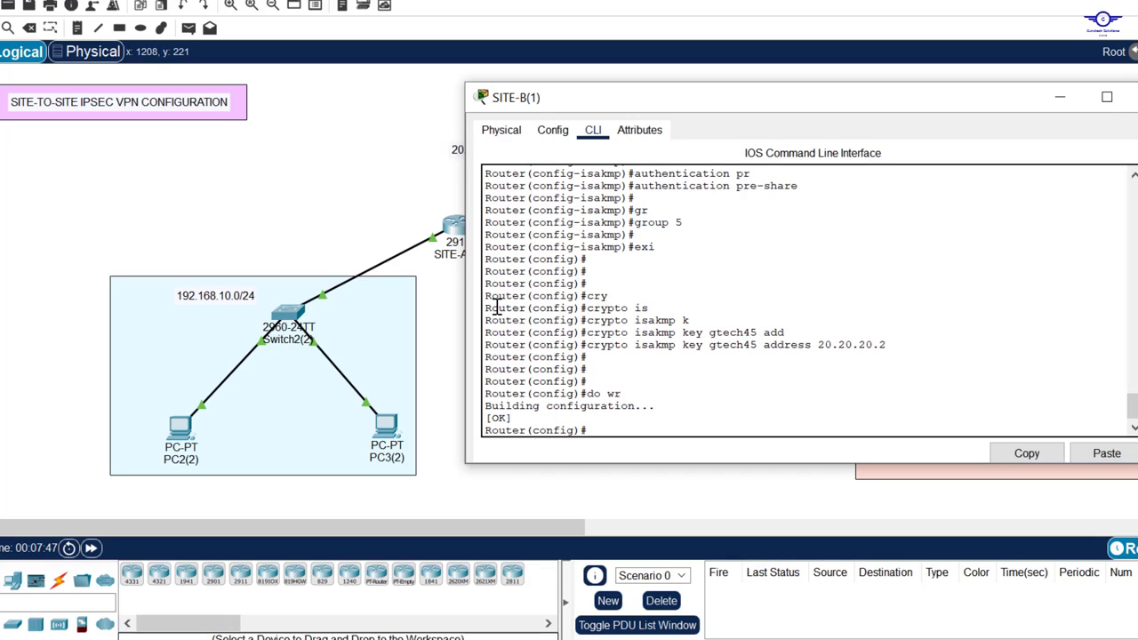
left_click(445, 230)
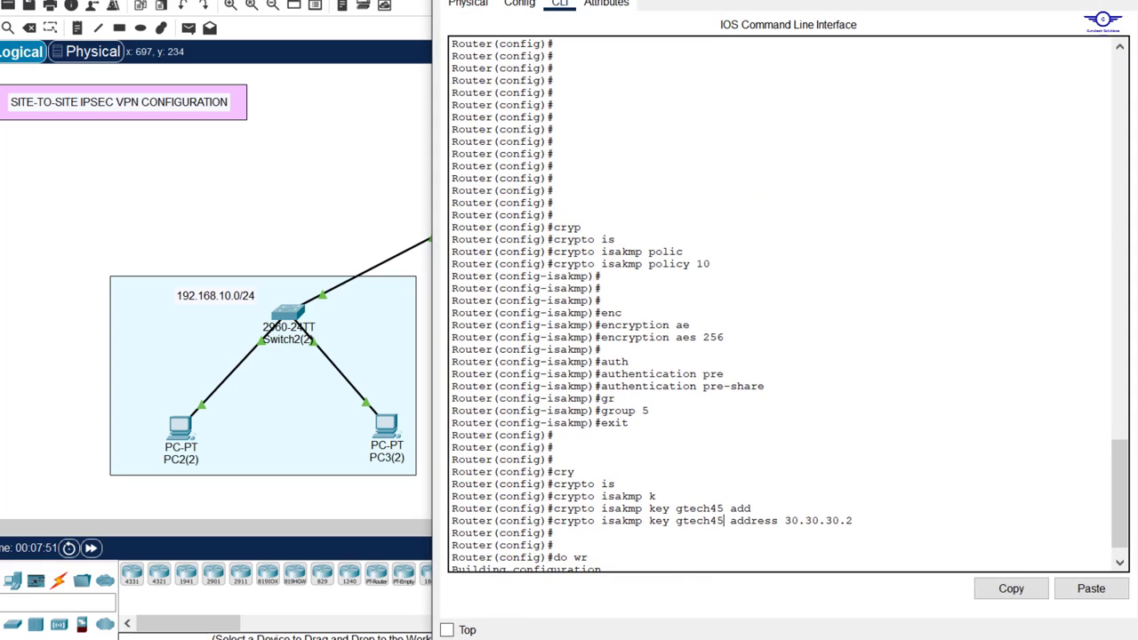
left_click(1122, 1)
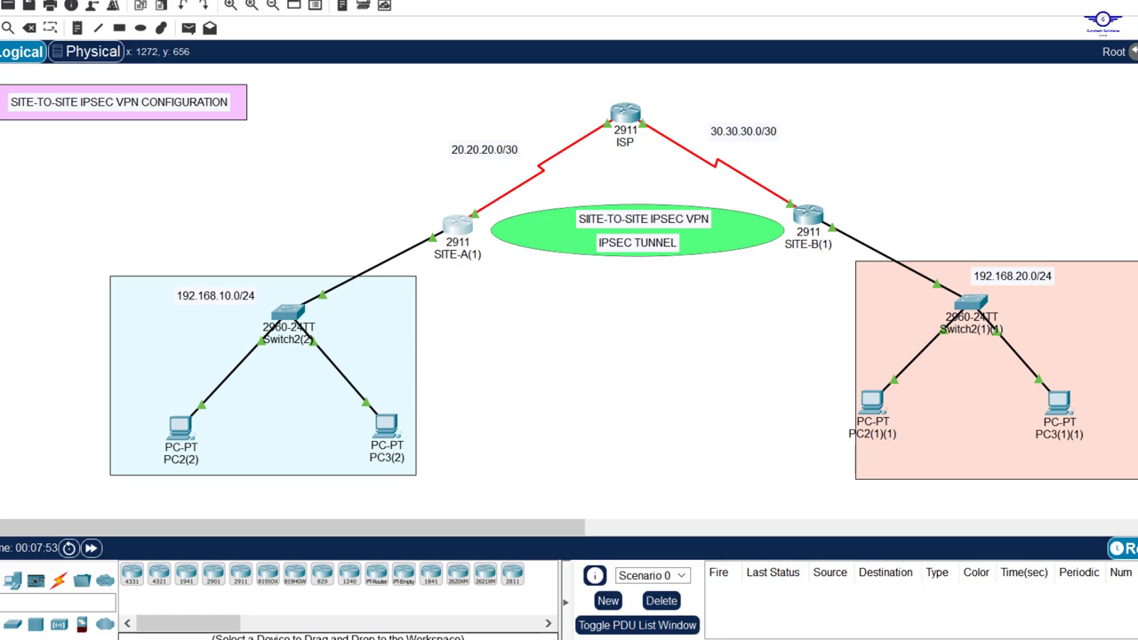
Step: Highlight the IKE Phase 2 IPsec policy item in config-guide.txt, then reopen SITE-A
left_click(569, 638)
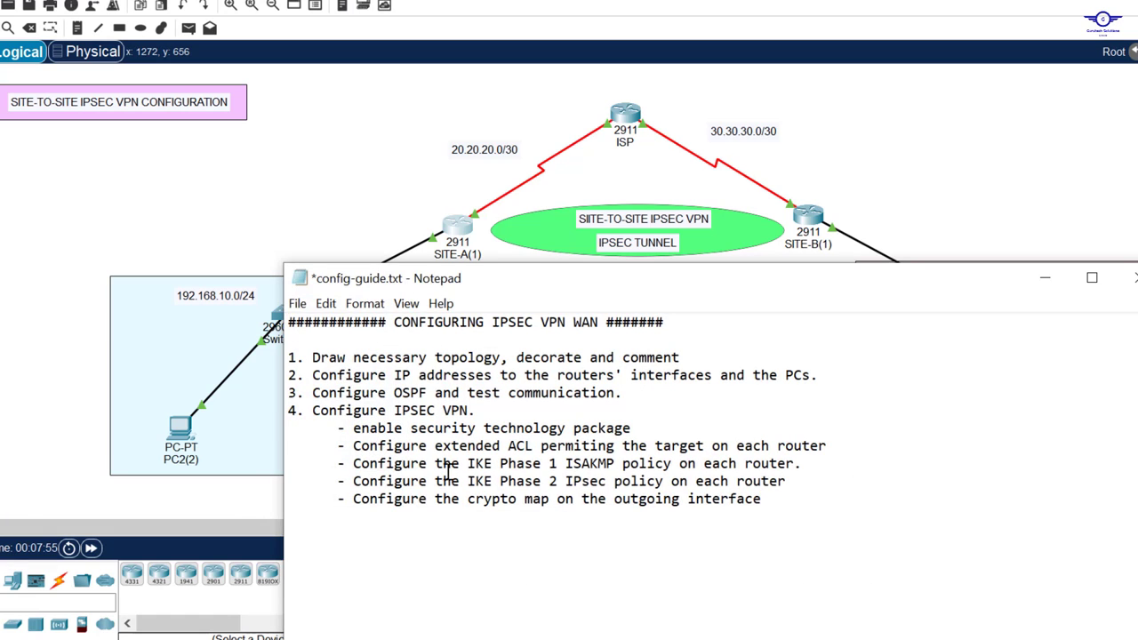
left_click_drag(353, 481, 834, 488)
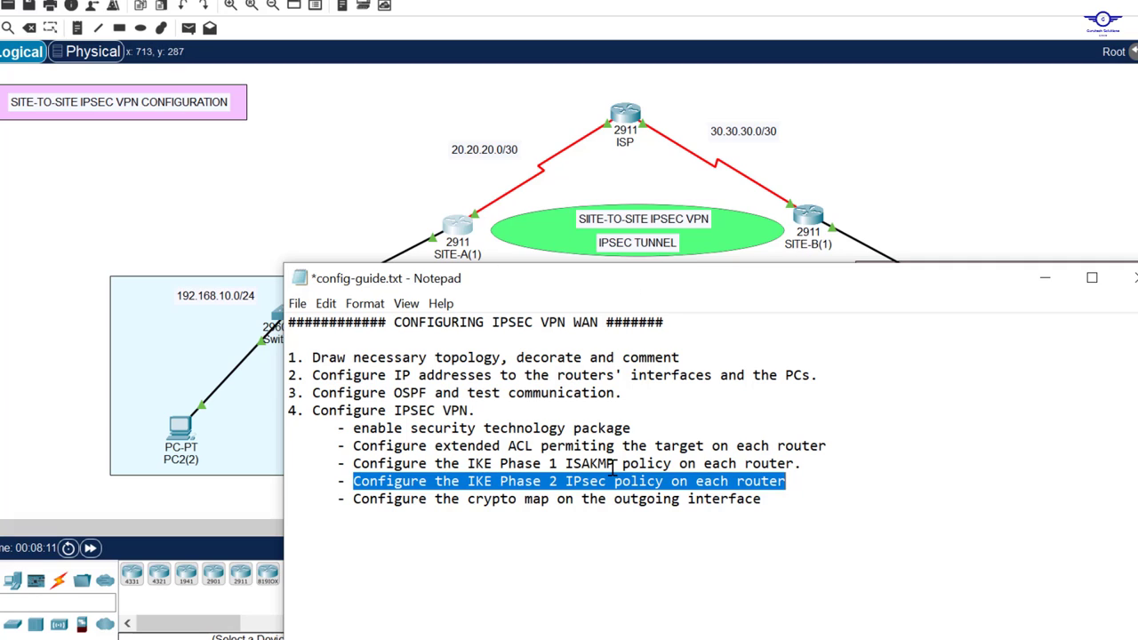
left_click(567, 481)
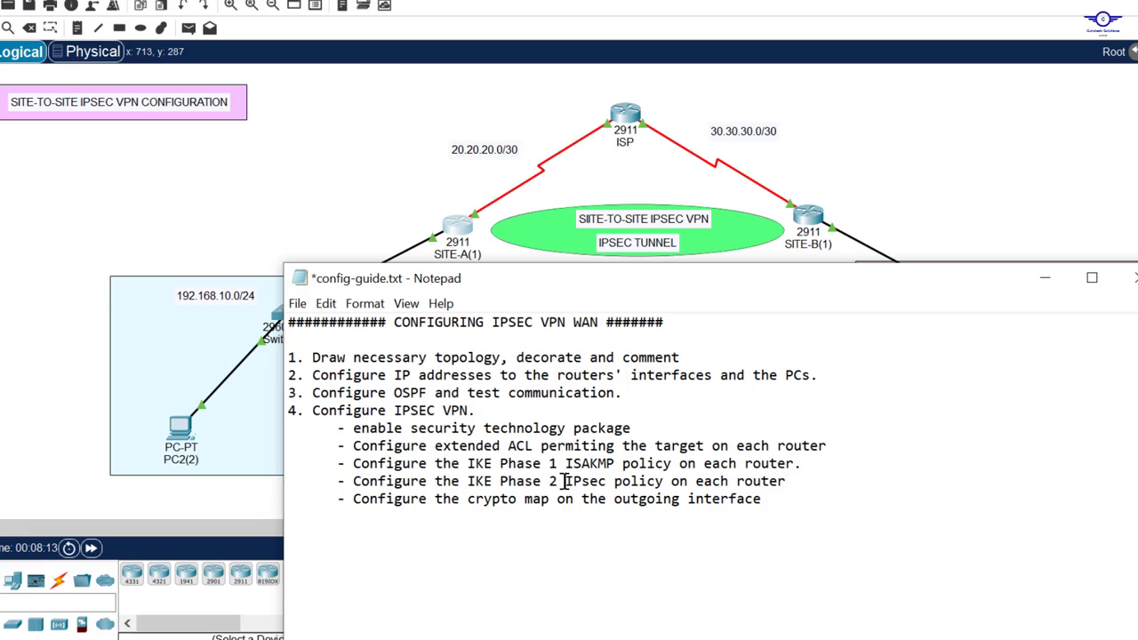
left_click_drag(567, 481, 667, 487)
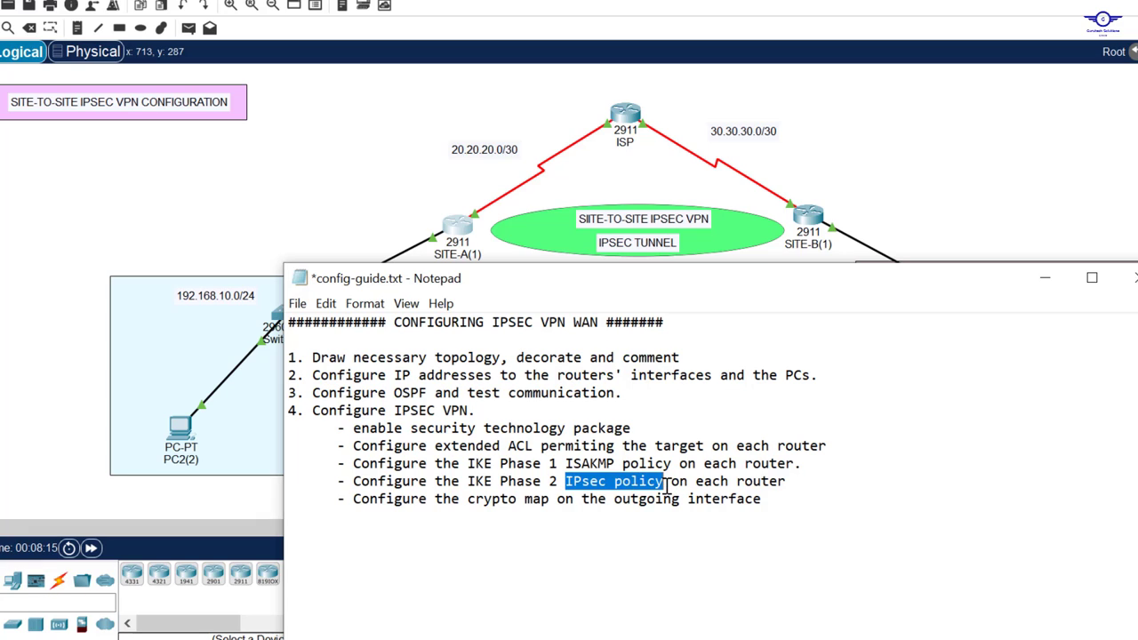
left_click(458, 230)
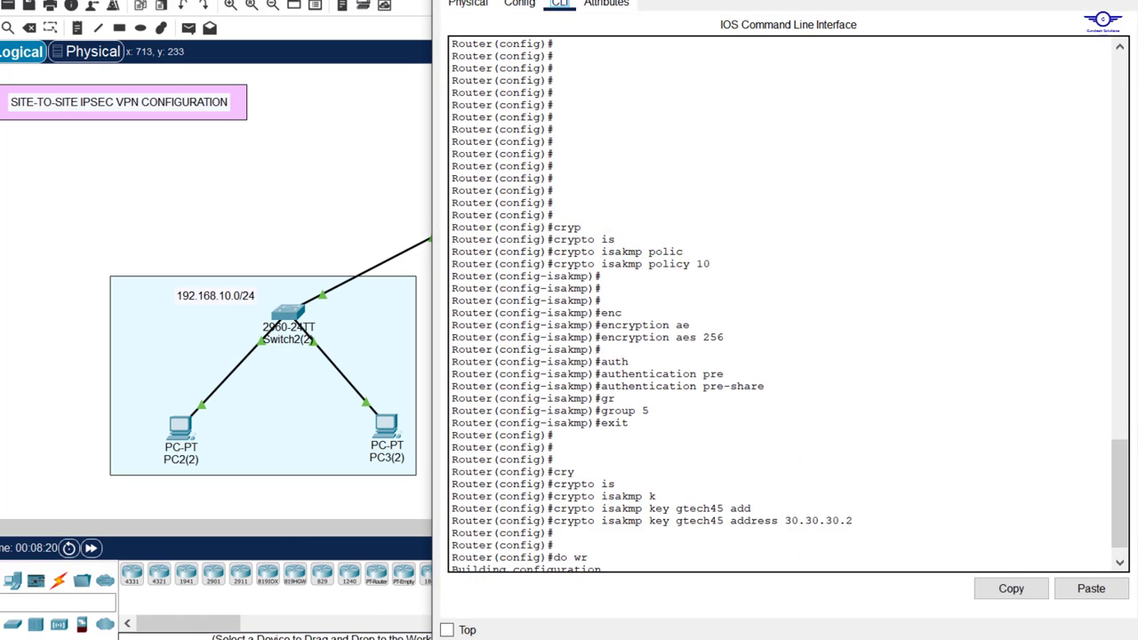
Step: Enter crypto ipsec transform-set VPN-SET esp-aes esp-sha-hmac on SITE-A
left_click_drag(762, 0, 762, 119)
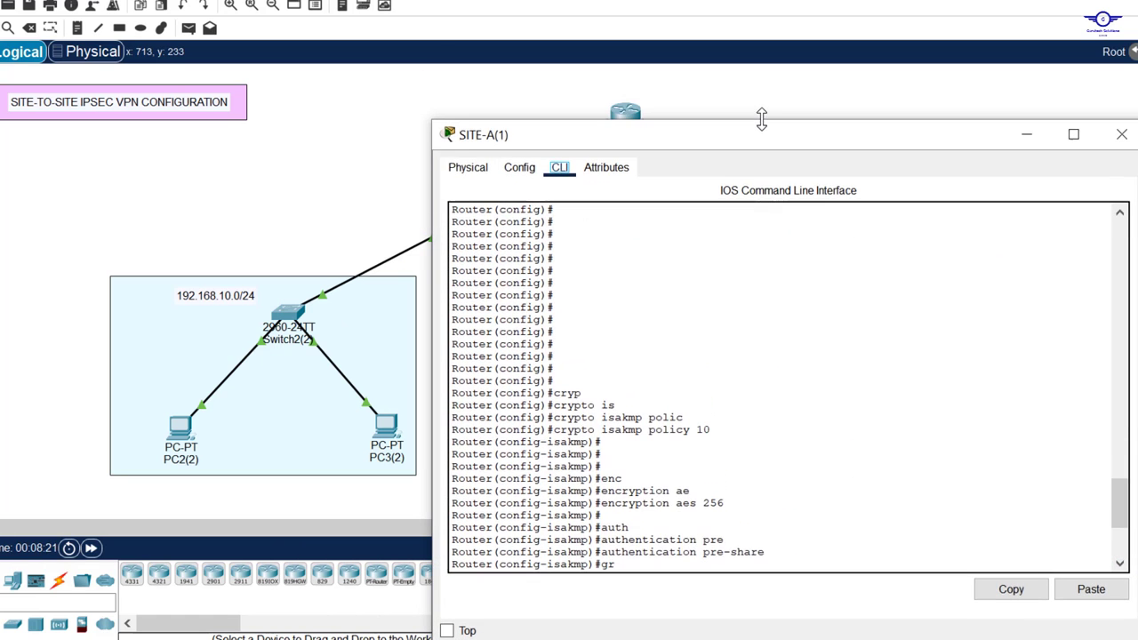
left_click(810, 419)
key("Return")
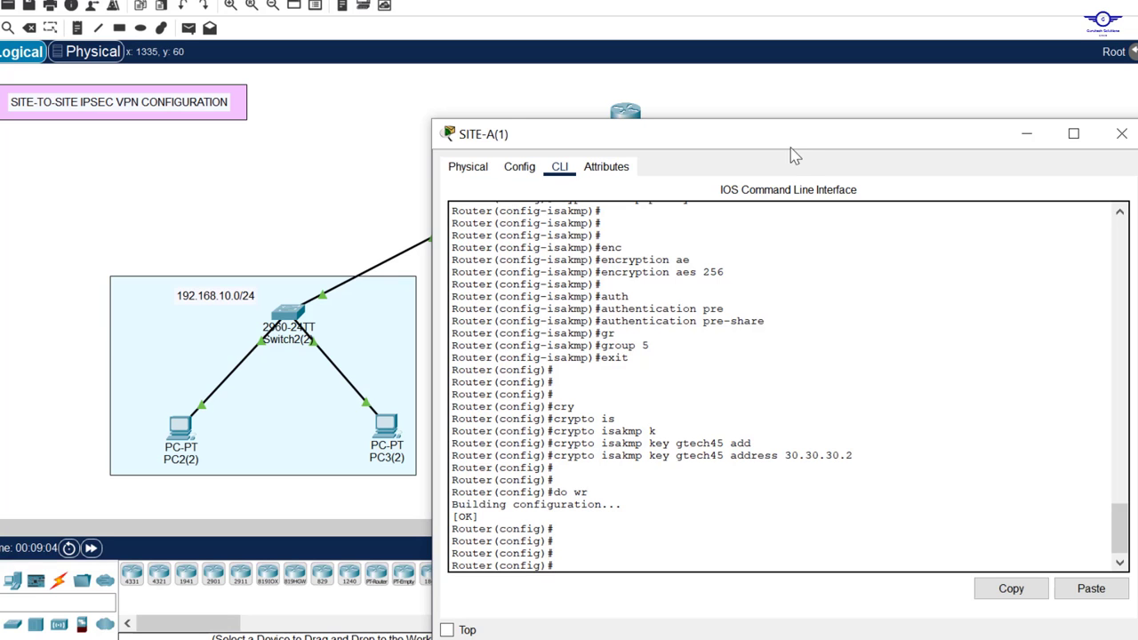
left_click_drag(790, 142, 801, 59)
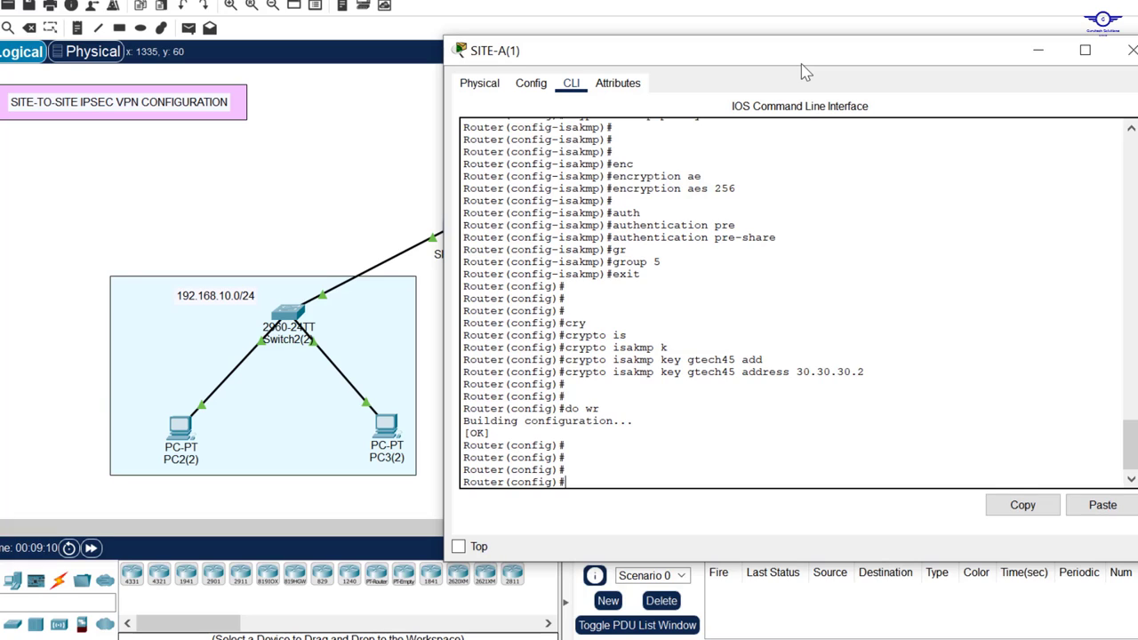
type("cry")
key("Tab")
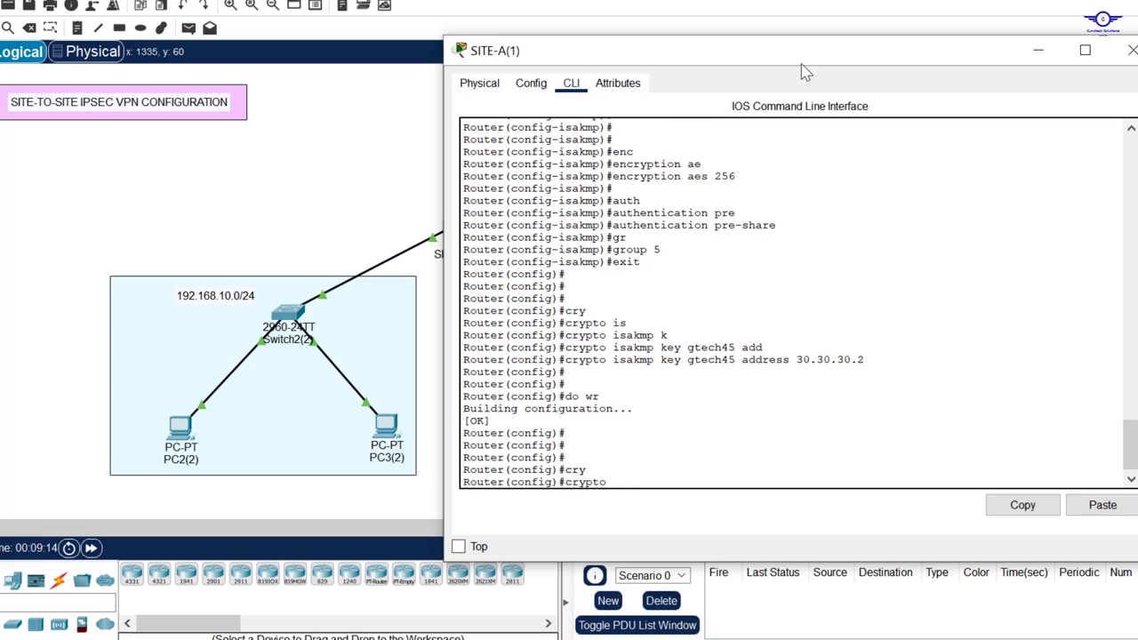
type("ip")
key("Tab")
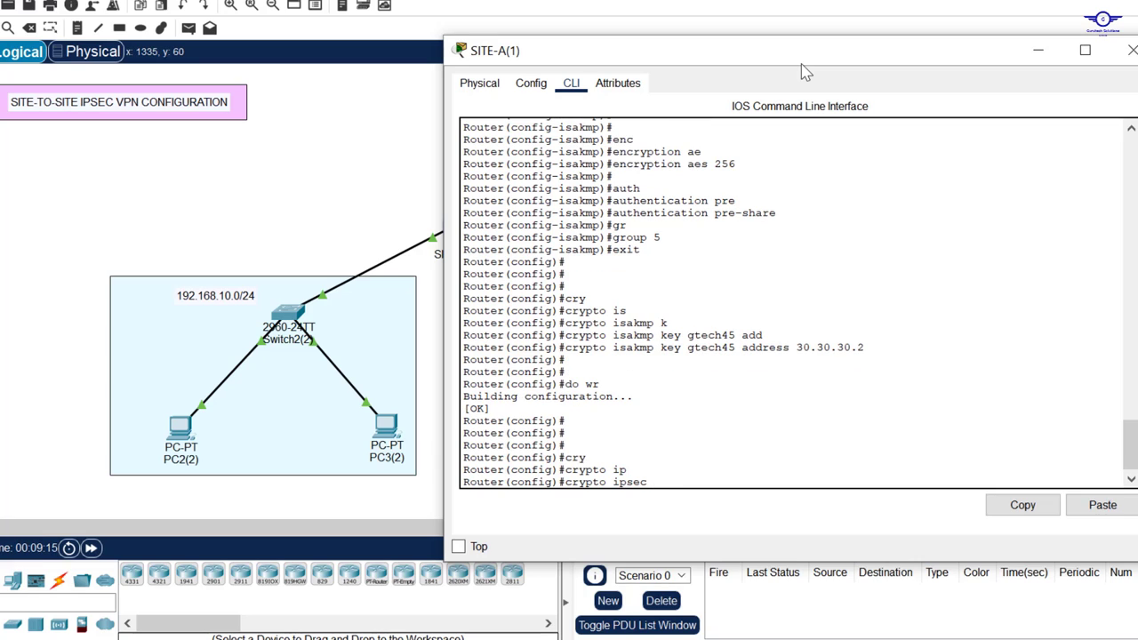
type("tr")
key("Tab")
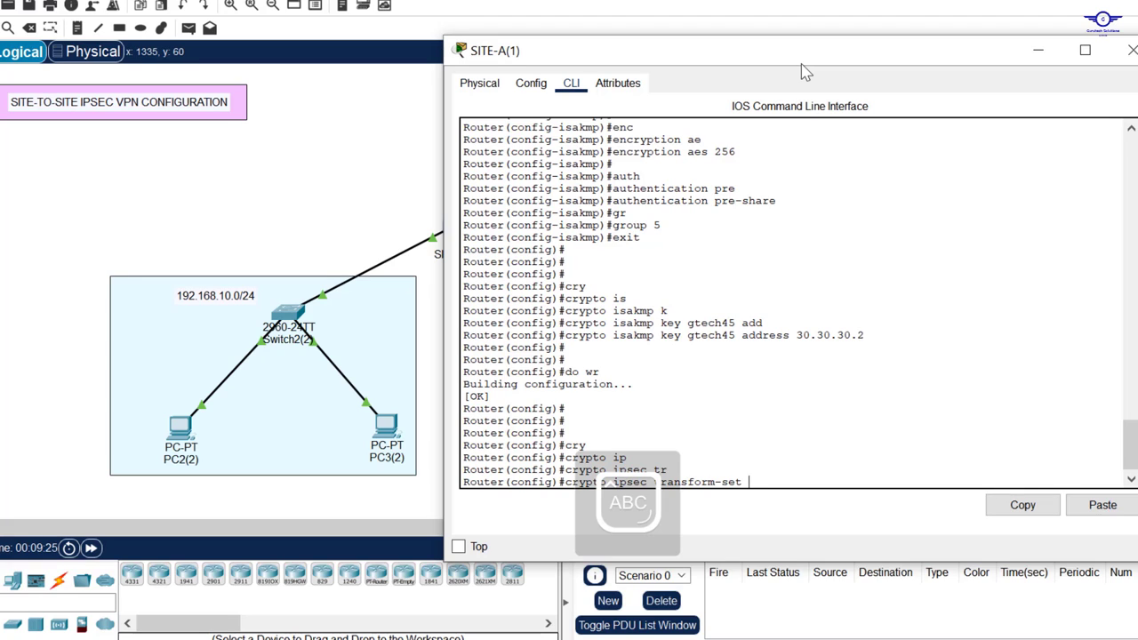
type("N-SET")
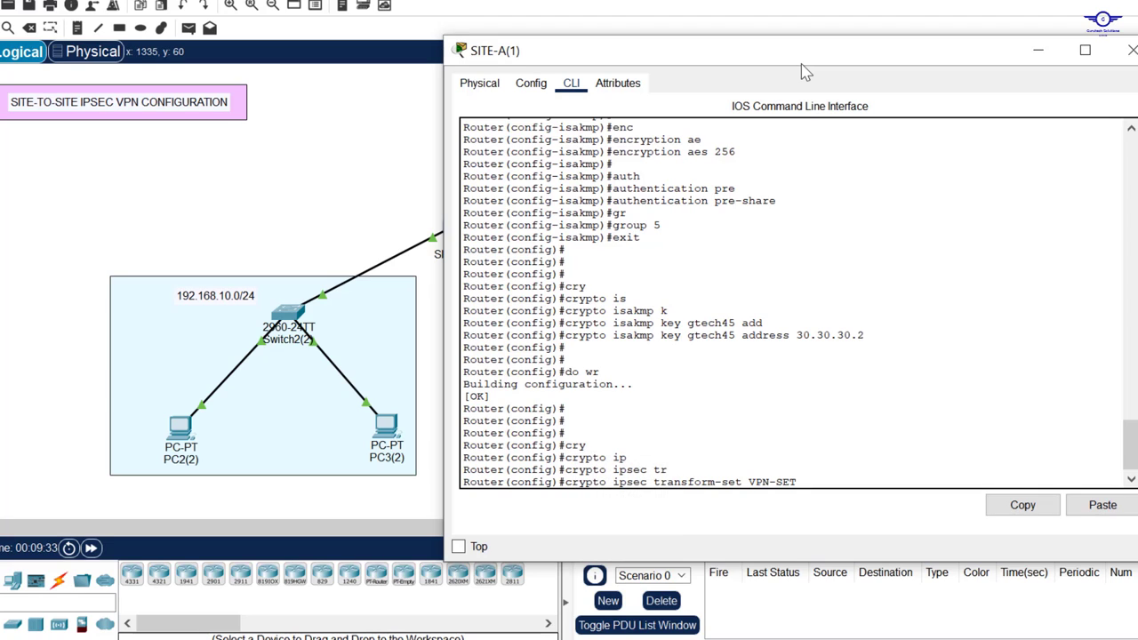
type(" esp-ae")
key("Tab")
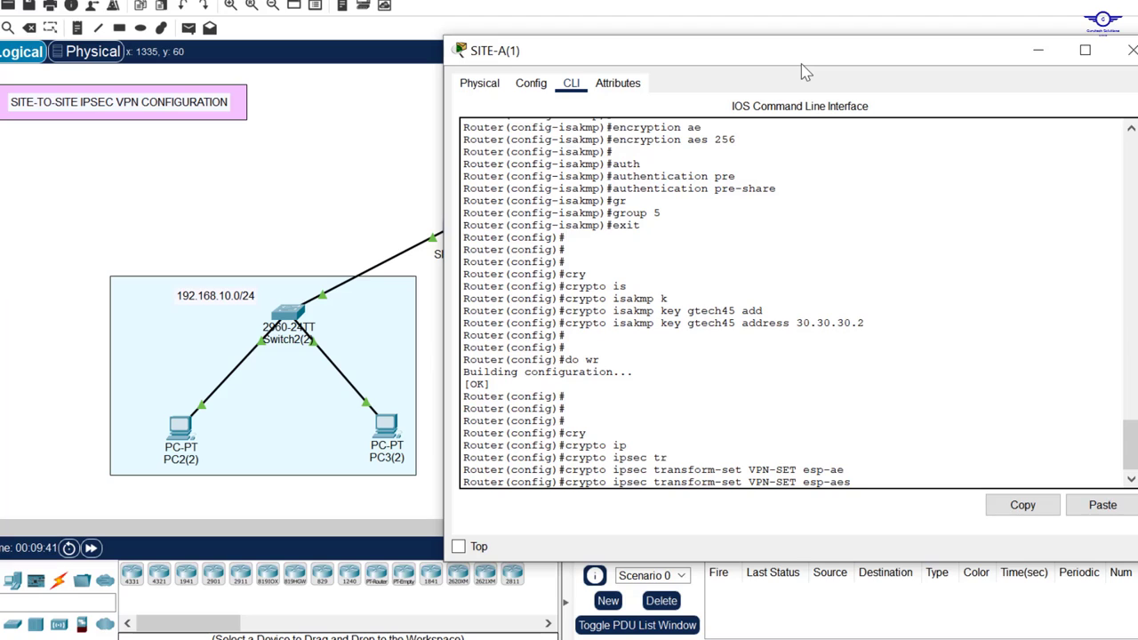
type("esp-s")
key("Tab")
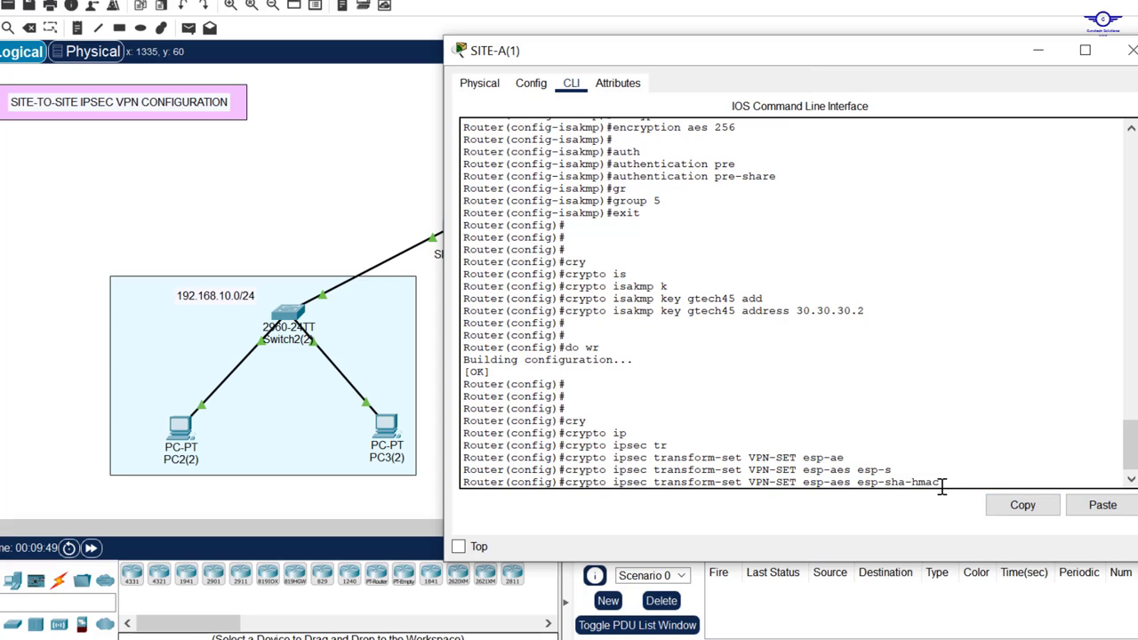
left_click_drag(944, 482, 803, 480)
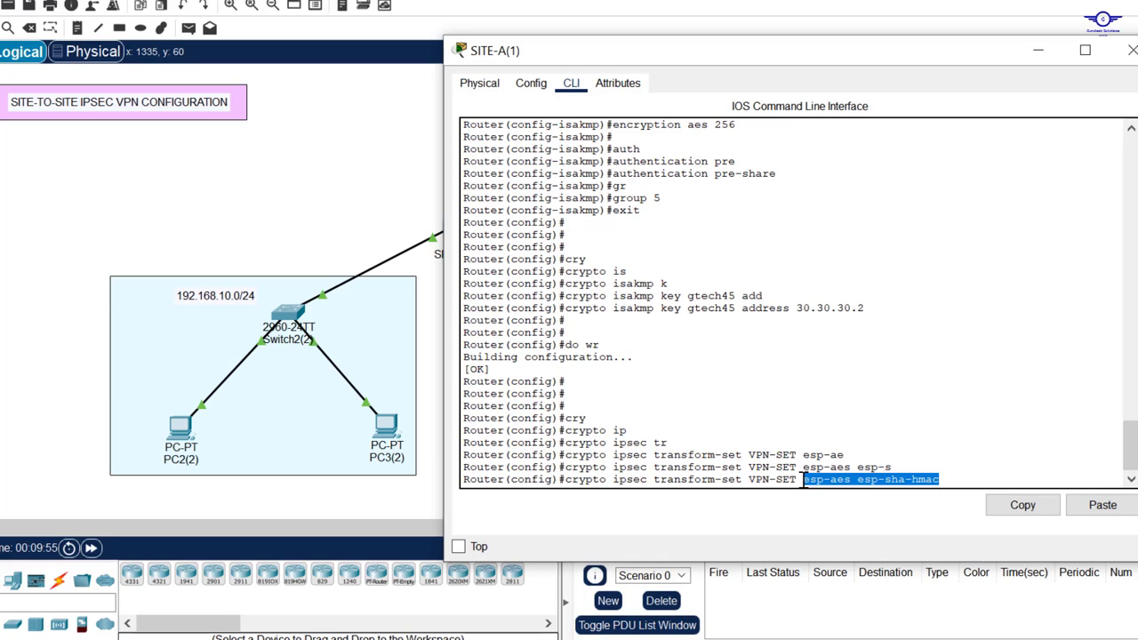
key("Return")
key("Return")
key("Return")
key("Return")
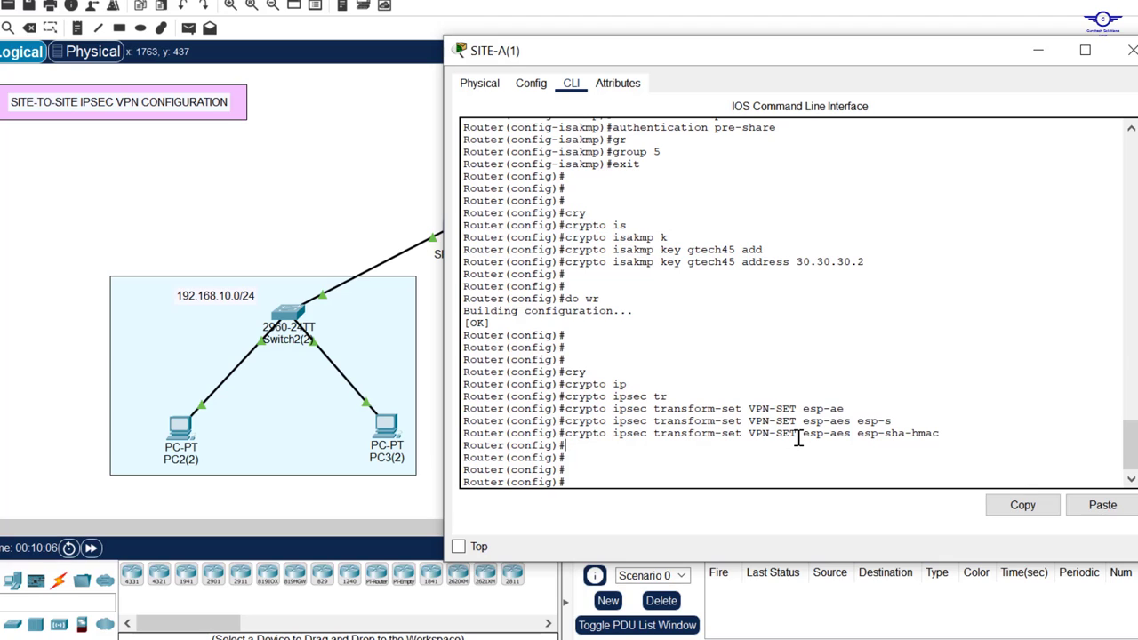
left_click_drag(798, 435, 751, 436)
scroll(990, 310, "up", 5)
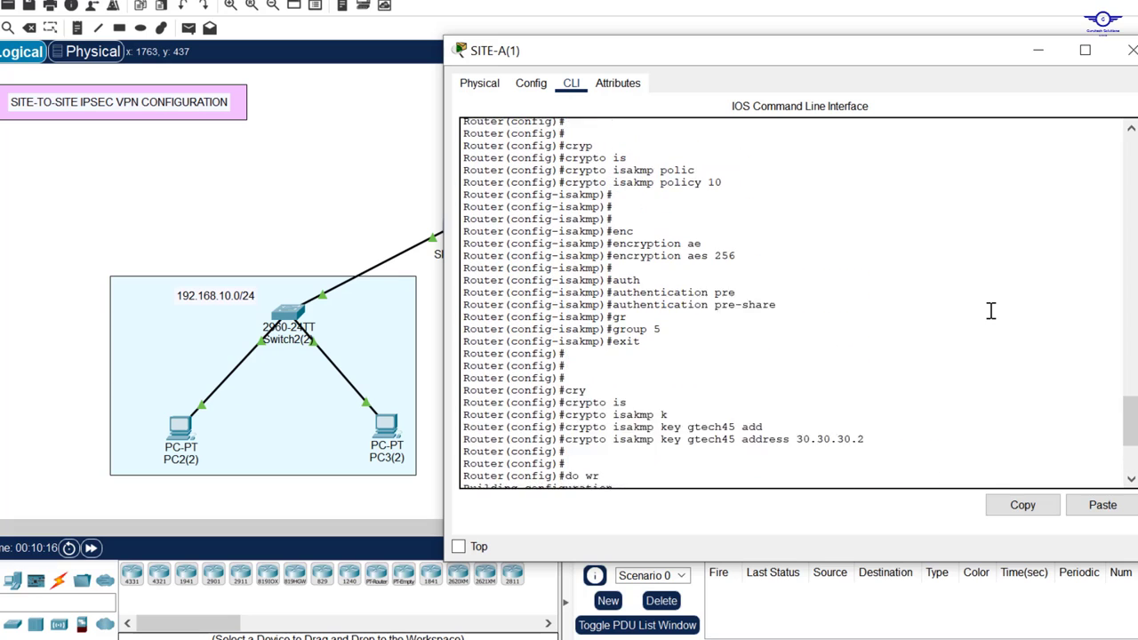
scroll(991, 310, "up", 5)
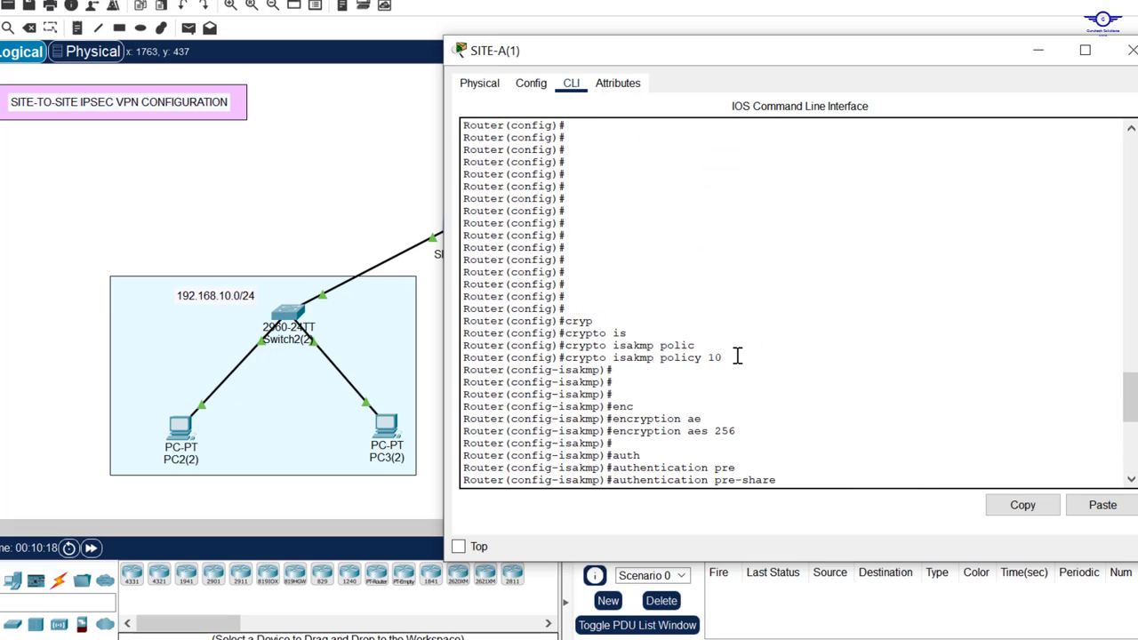
left_click_drag(737, 357, 705, 359)
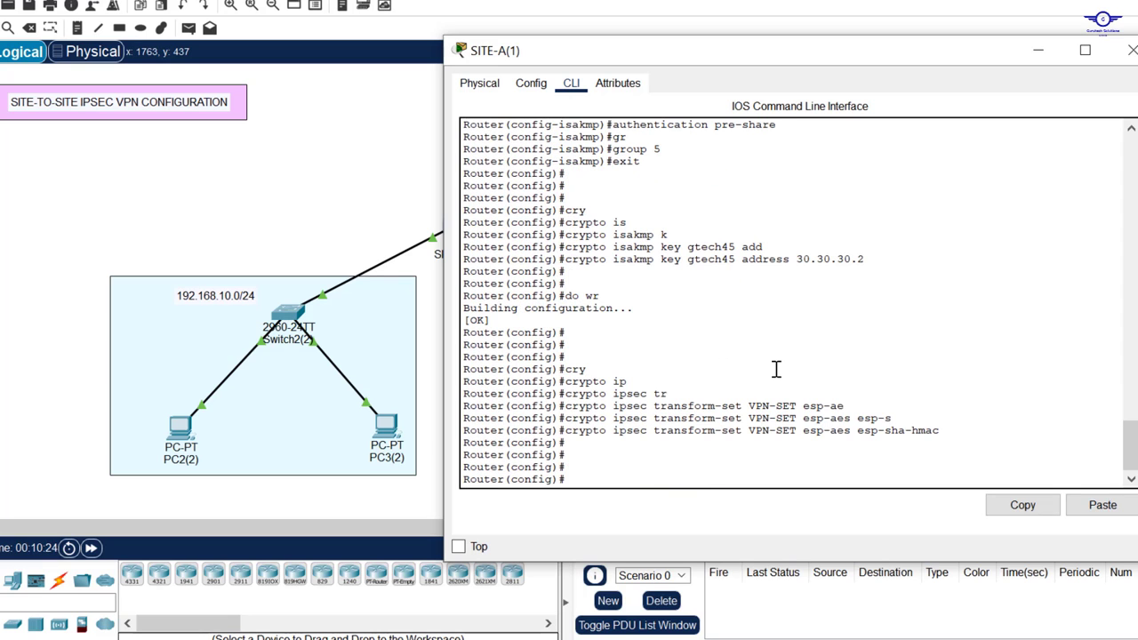
Step: Create crypto map VPN-MAP 10 ipsec-isakmp on SITE-A
left_click(656, 455)
type("cry")
key("Tab")
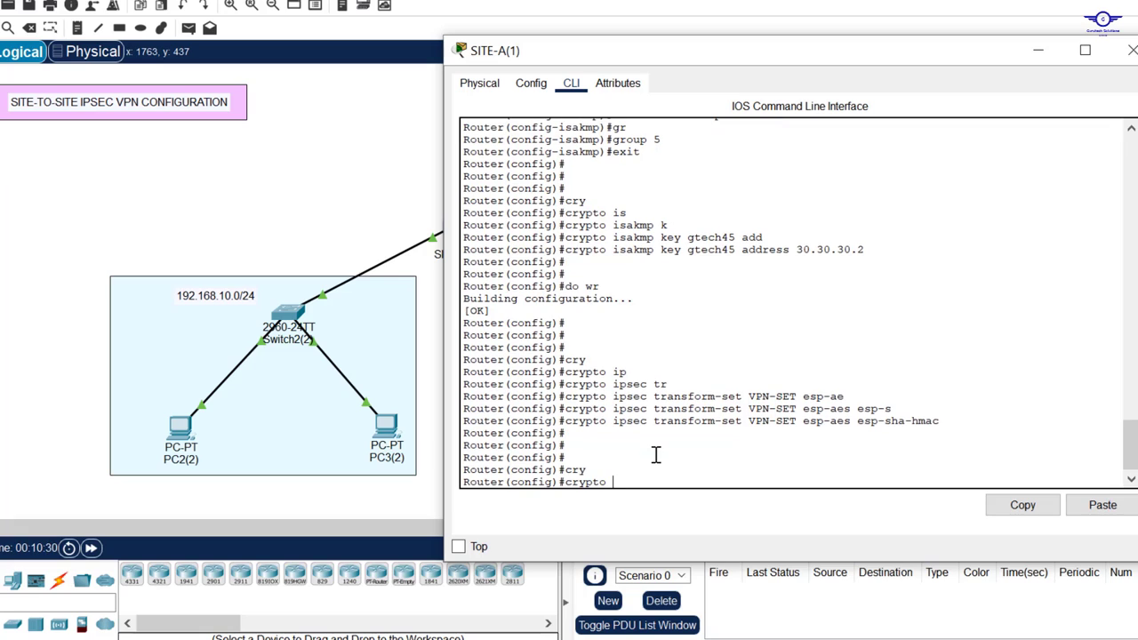
type("m")
key("Tab")
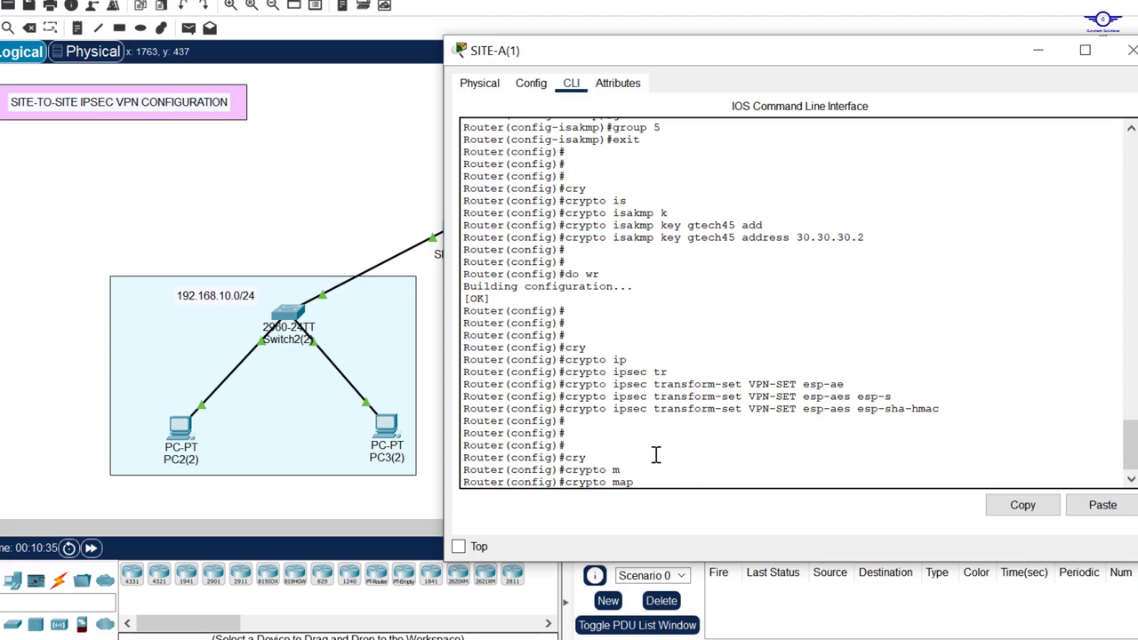
type("VPN")
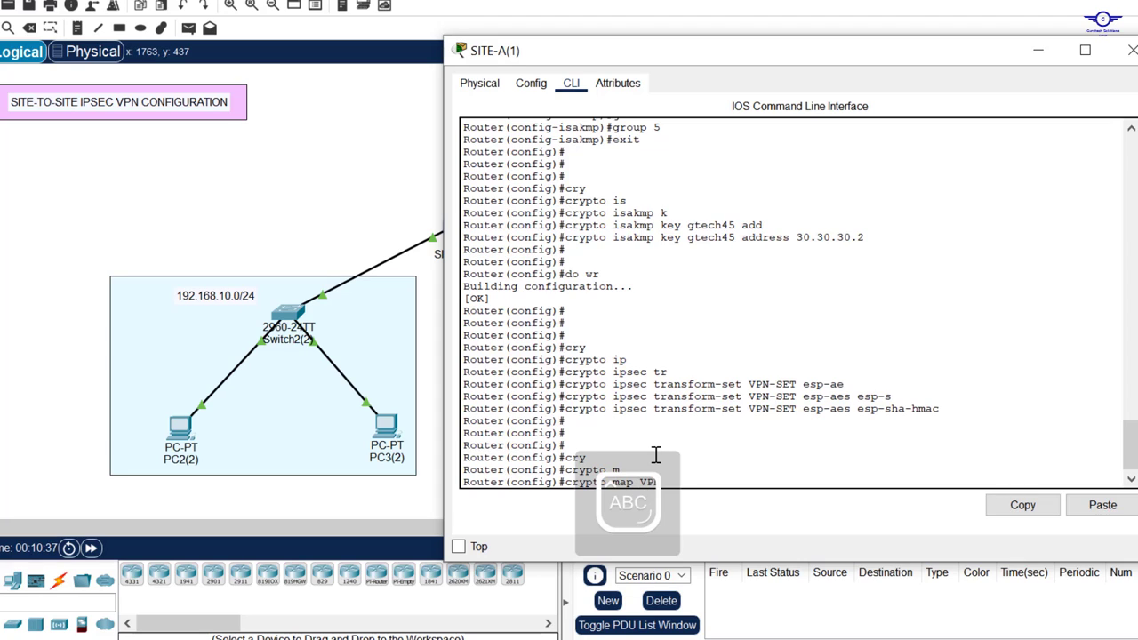
type("-MAP 10")
key("Caps_Lock")
type("ip")
key("Tab")
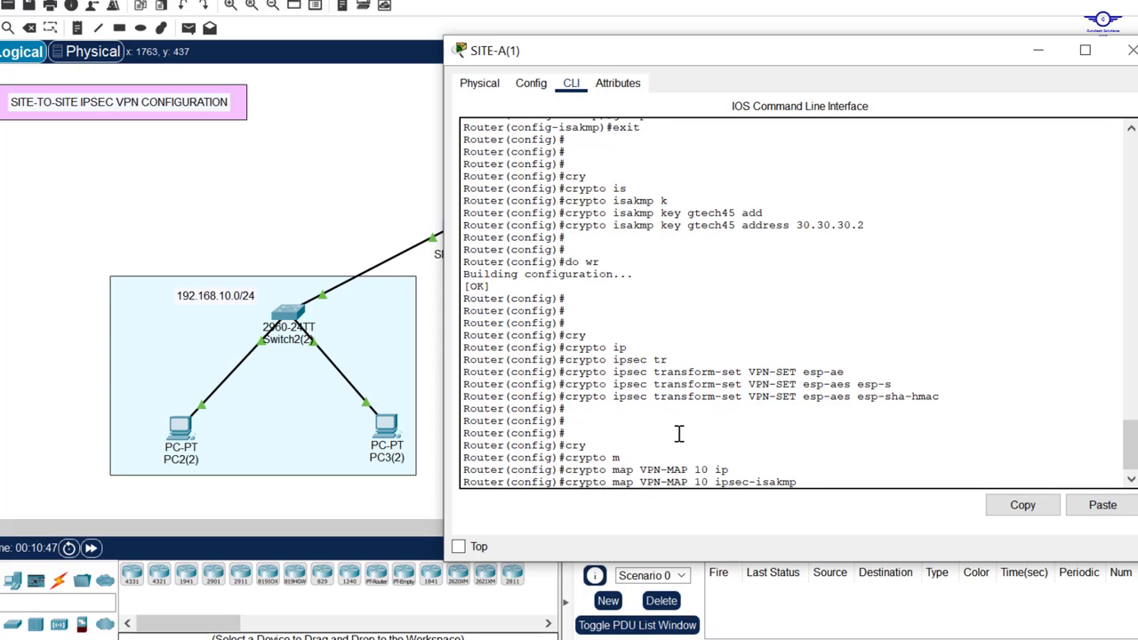
key("Return")
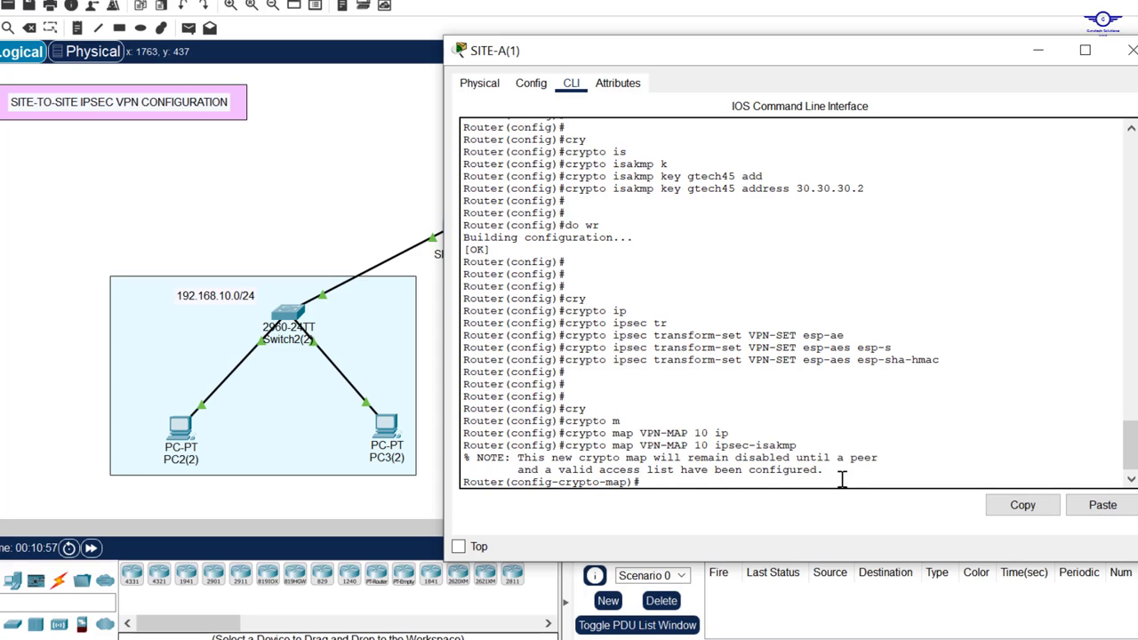
Step: Review the console note that the map needs a peer and access list, checking the topology
left_click_drag(825, 471, 562, 473)
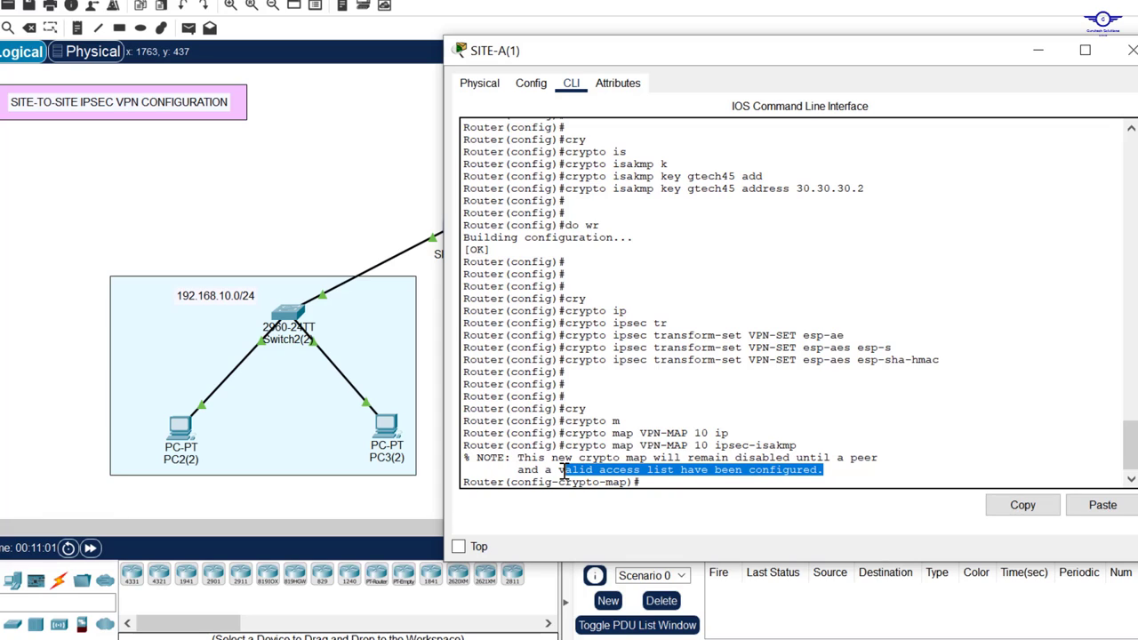
left_click(683, 479)
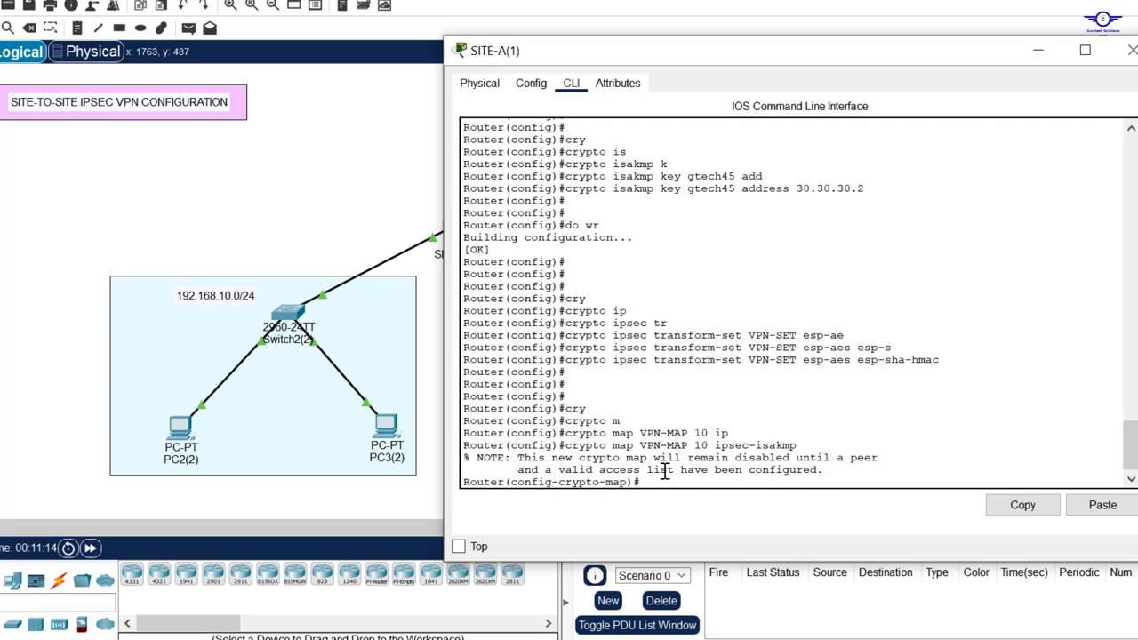
double_click(859, 458)
left_click(349, 174)
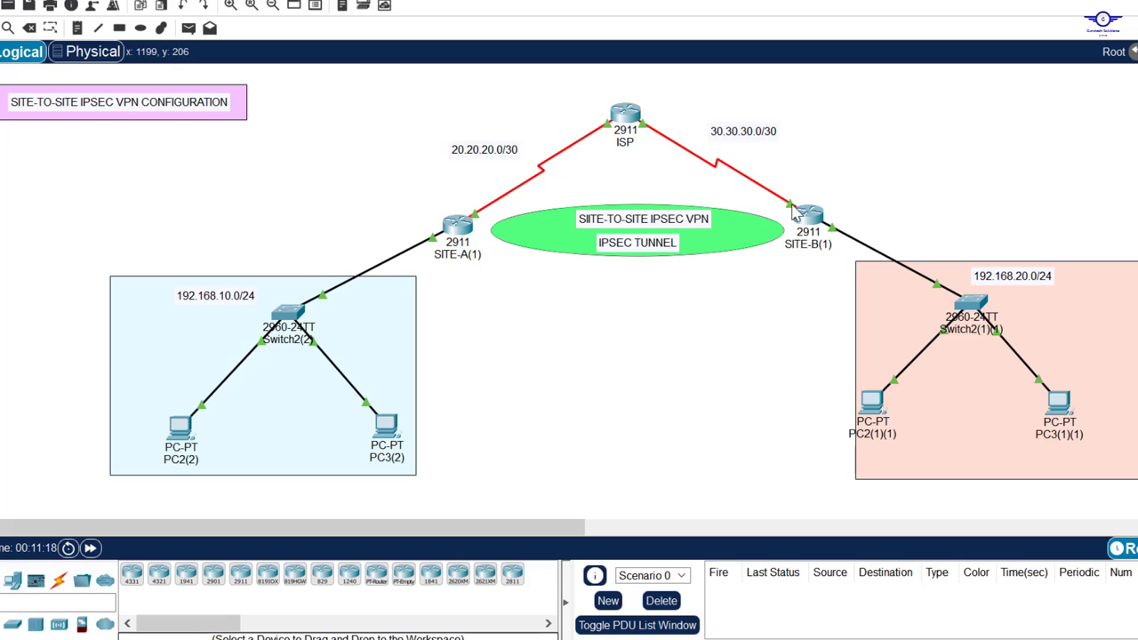
left_click(457, 226)
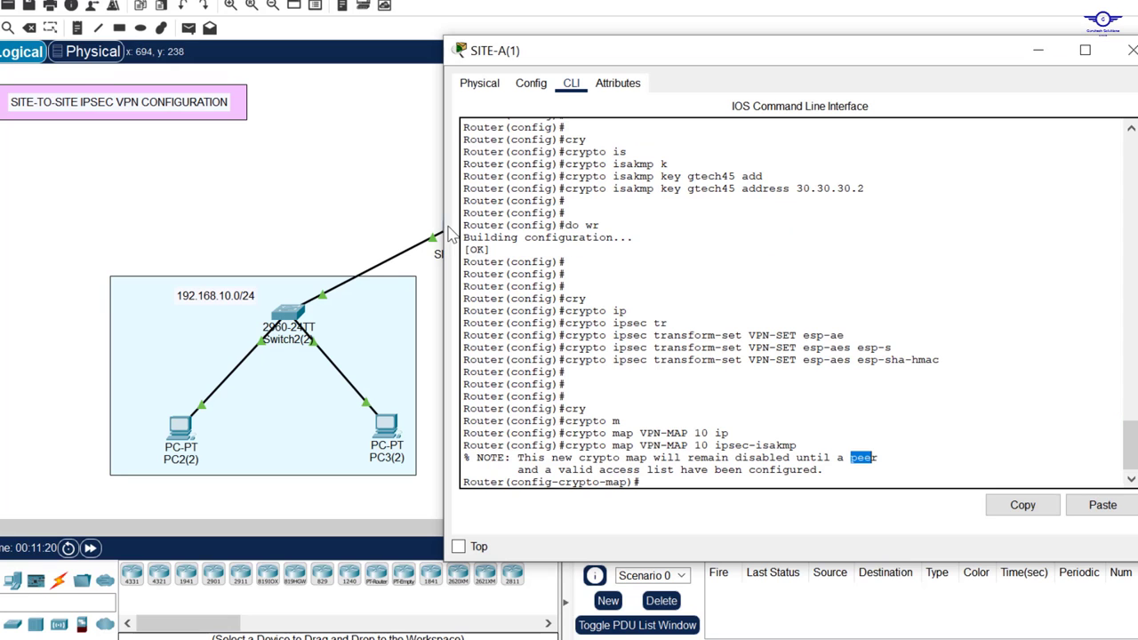
left_click(708, 469)
key("Return")
key("Return")
Step: Enter the description 'THIS VPN CONNECTS SITE B BRANCH.' on the crypto map
type("des")
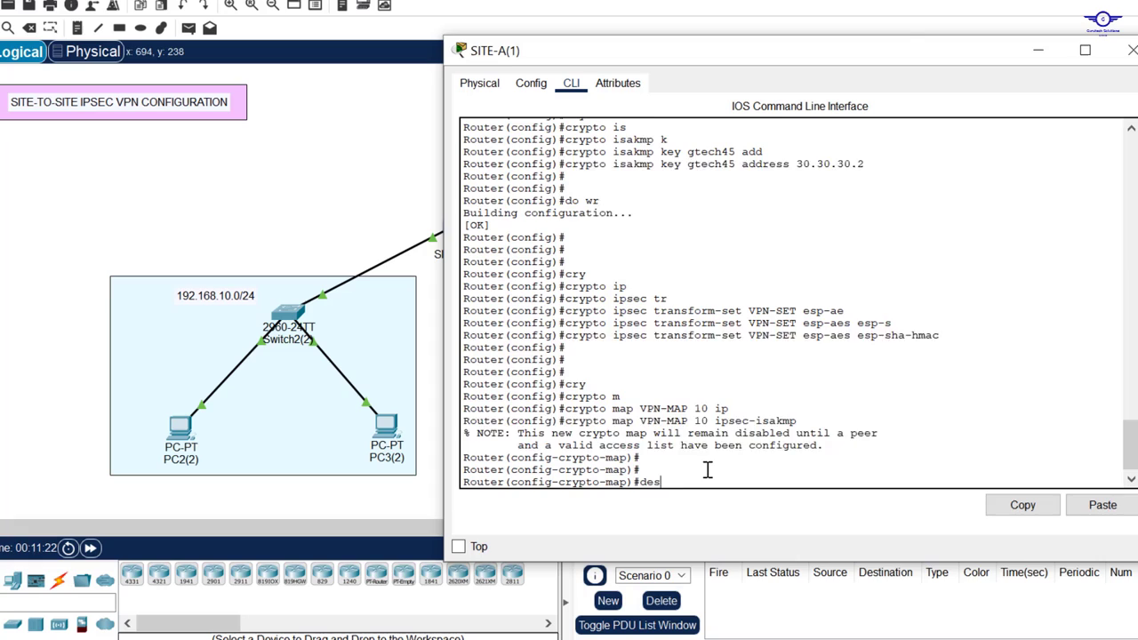
key("Tab")
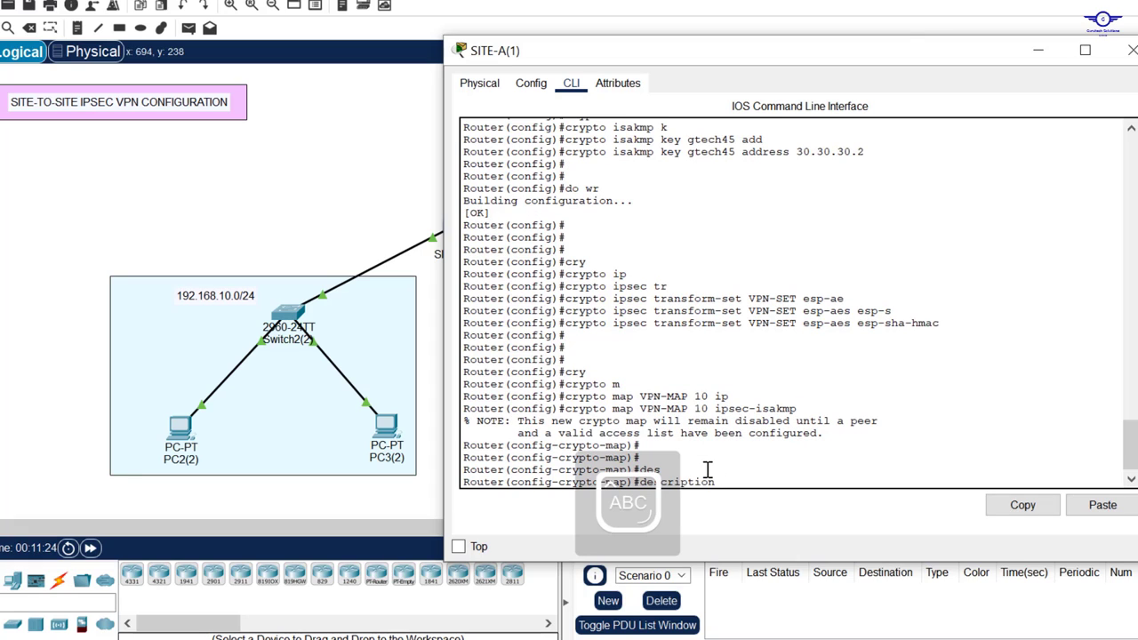
type("THIS VPN CONNE")
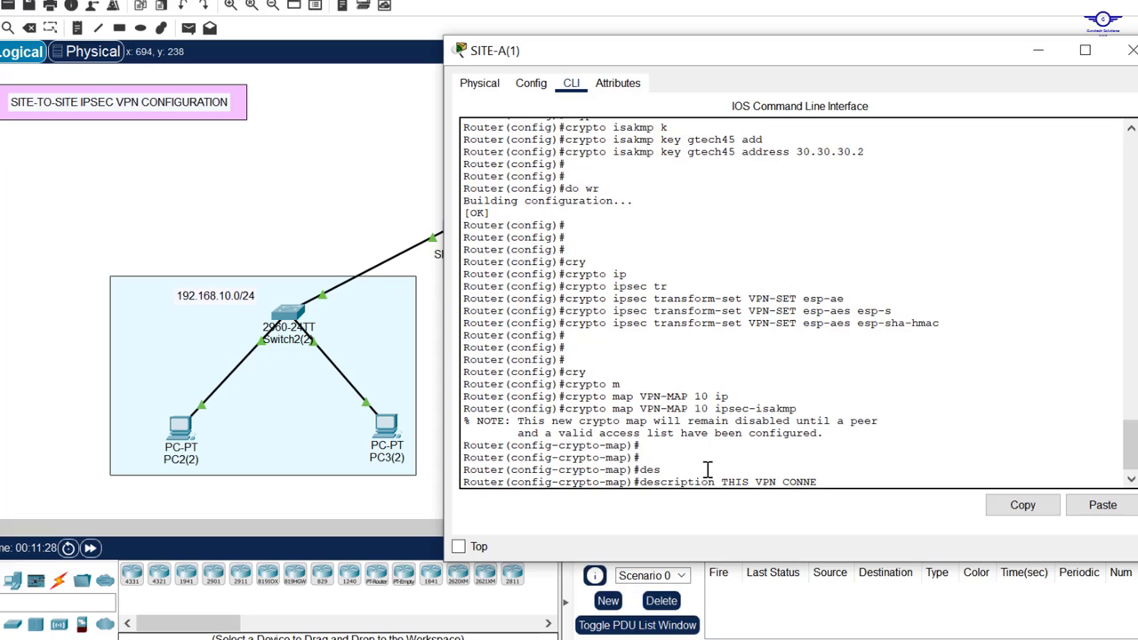
type("CTS SITE B BRANCHGH")
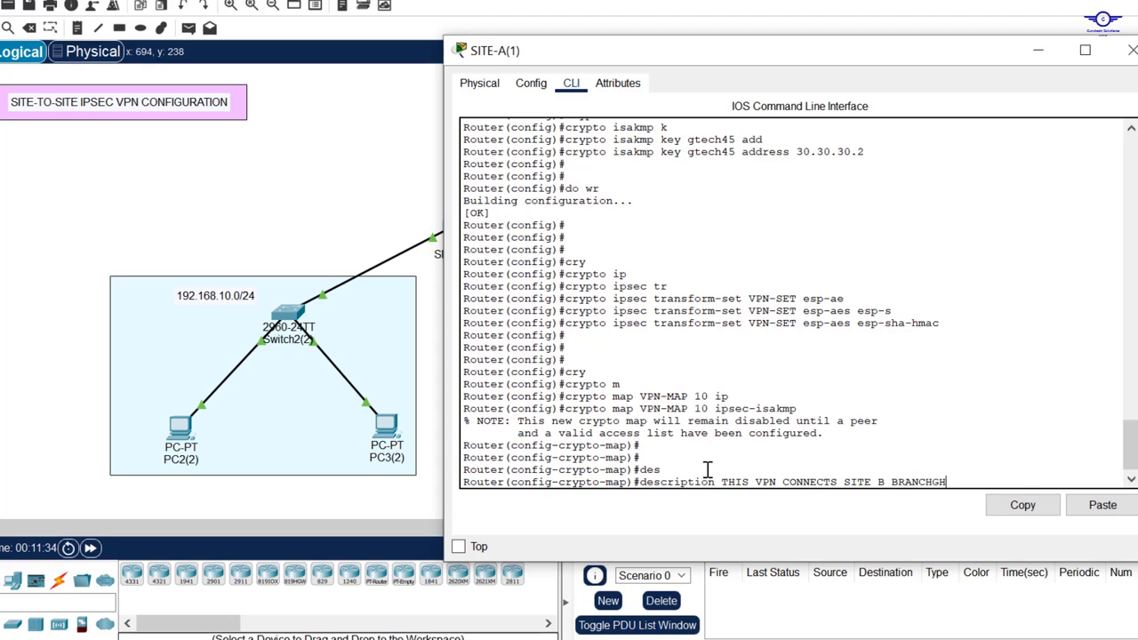
key("BackSpace")
type(".")
key("Return")
key("Return")
key("Return")
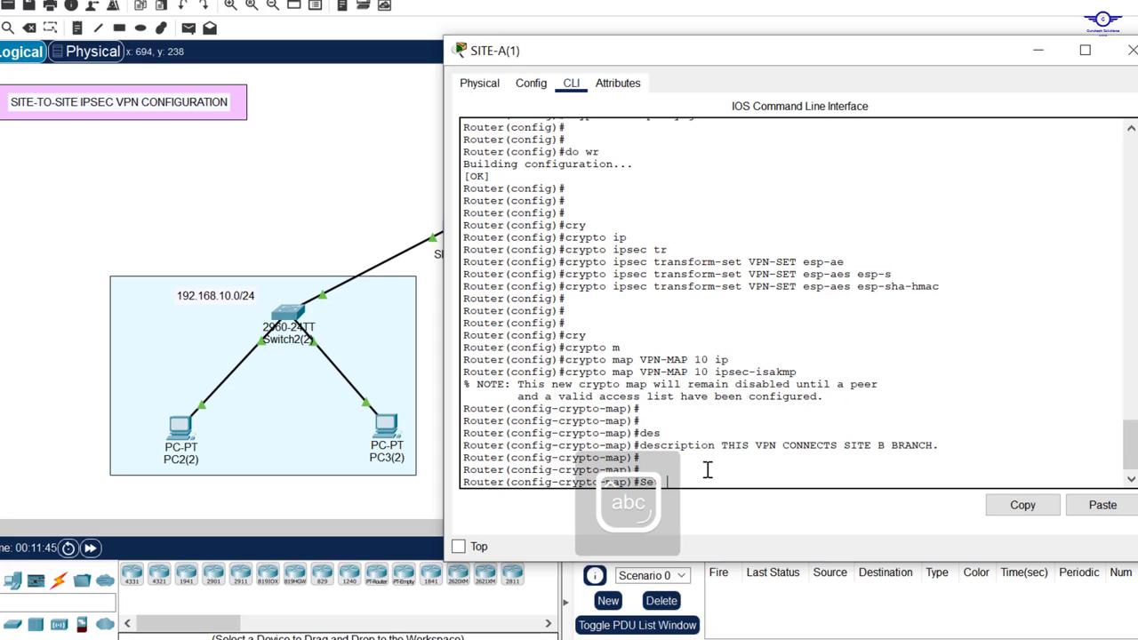
Step: Set SITE-A's crypto map peer to 30.30.30.2 after checking the topology for the address
type("p")
key("Tab")
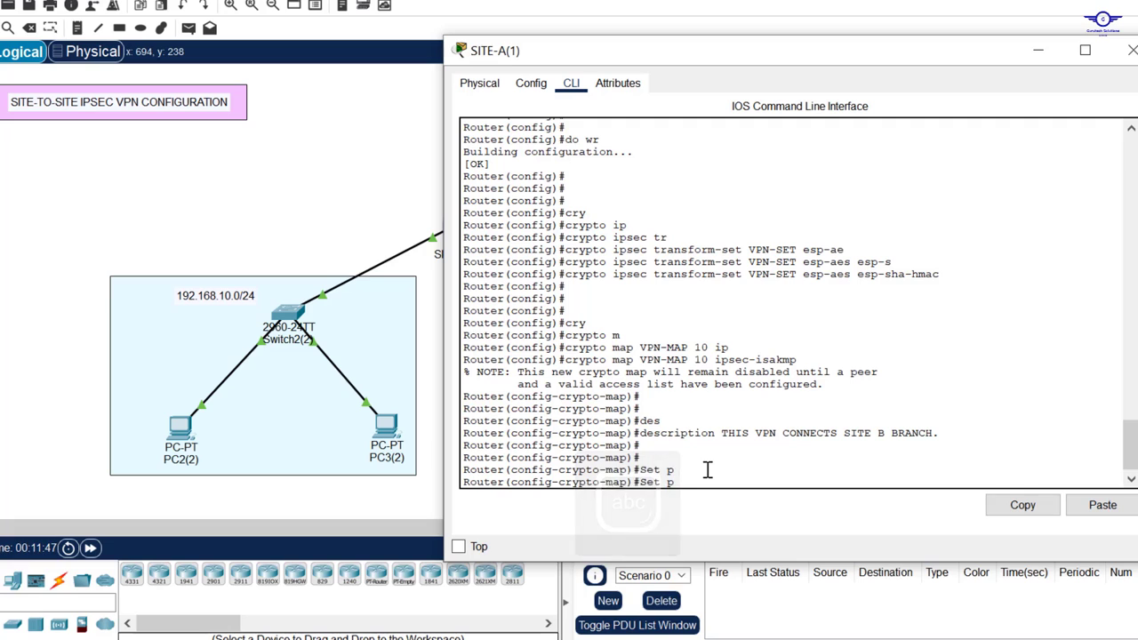
type("ee")
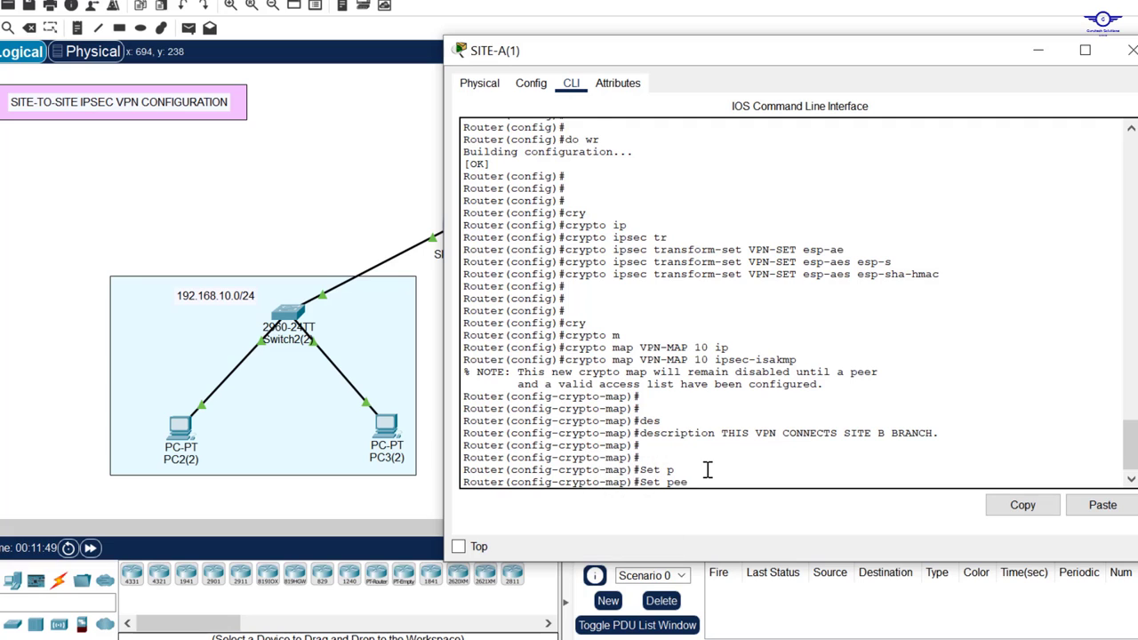
key("Tab")
left_click(378, 190)
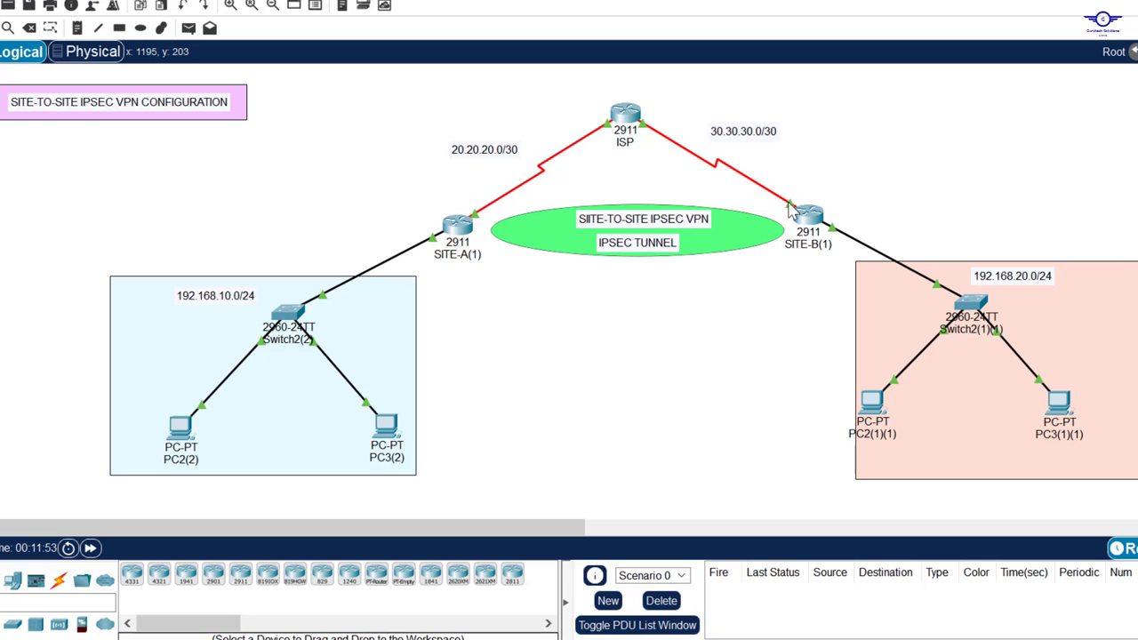
left_click(458, 228)
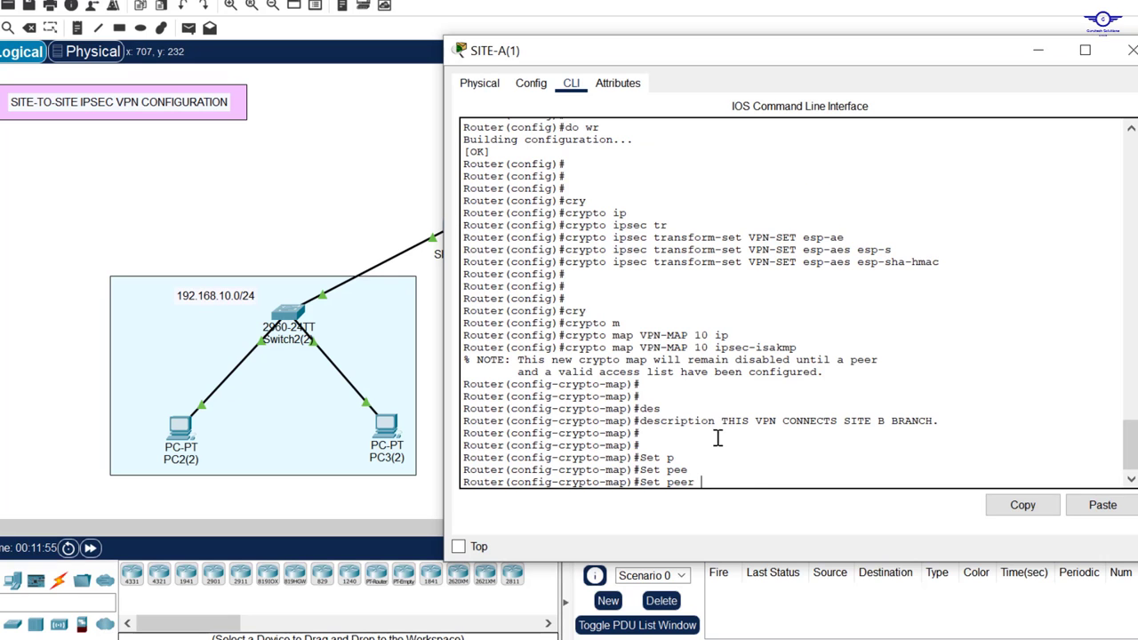
type("30.30.30.2")
key("Return")
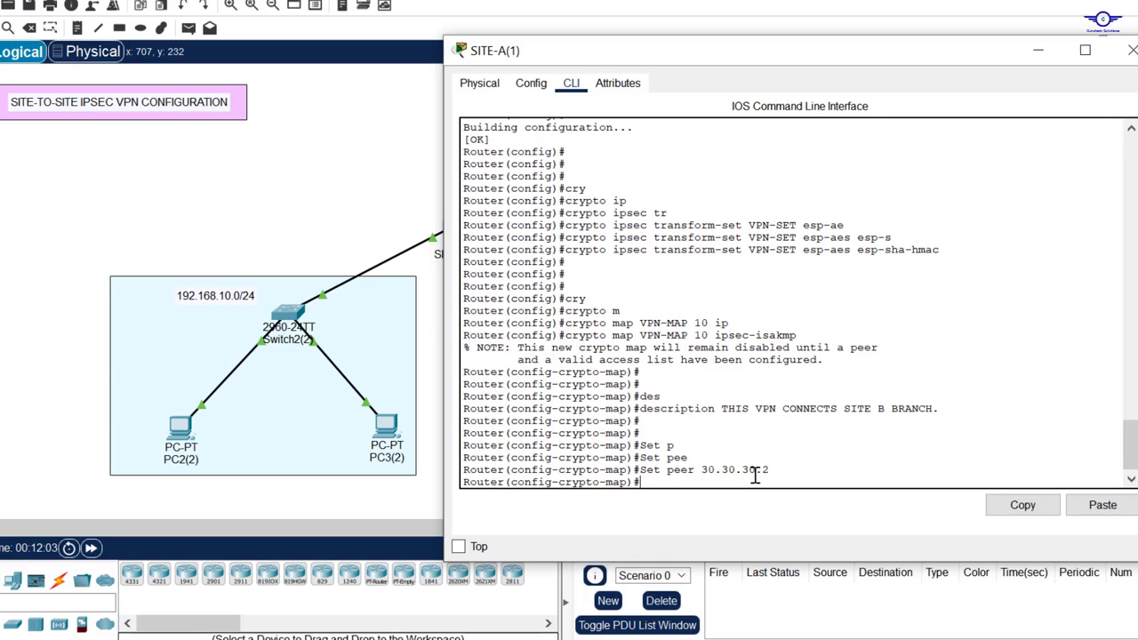
type("set tr")
key("Tab")
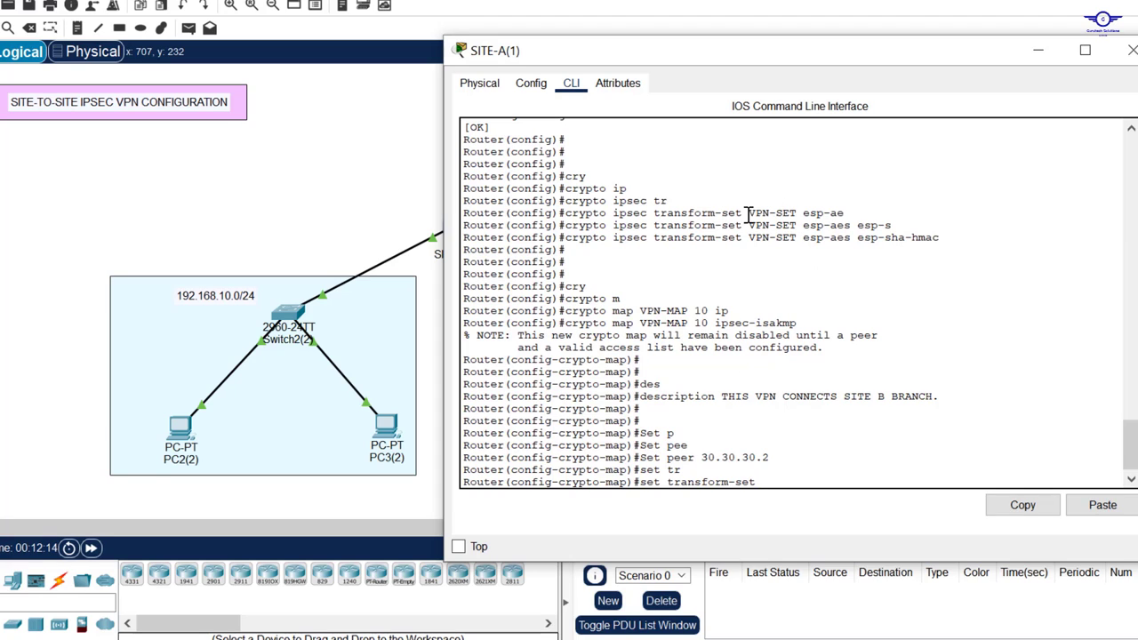
Step: Apply transform set VPN-SET to SITE-A's crypto map VPN-MAP 10
left_click_drag(795, 214, 745, 213)
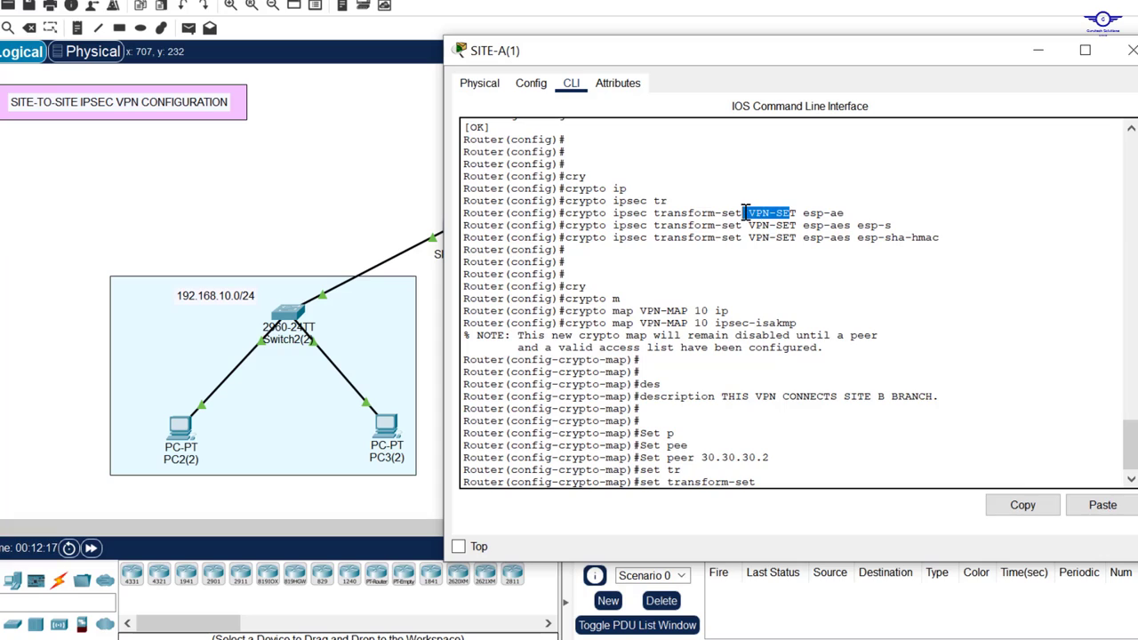
left_click(785, 480)
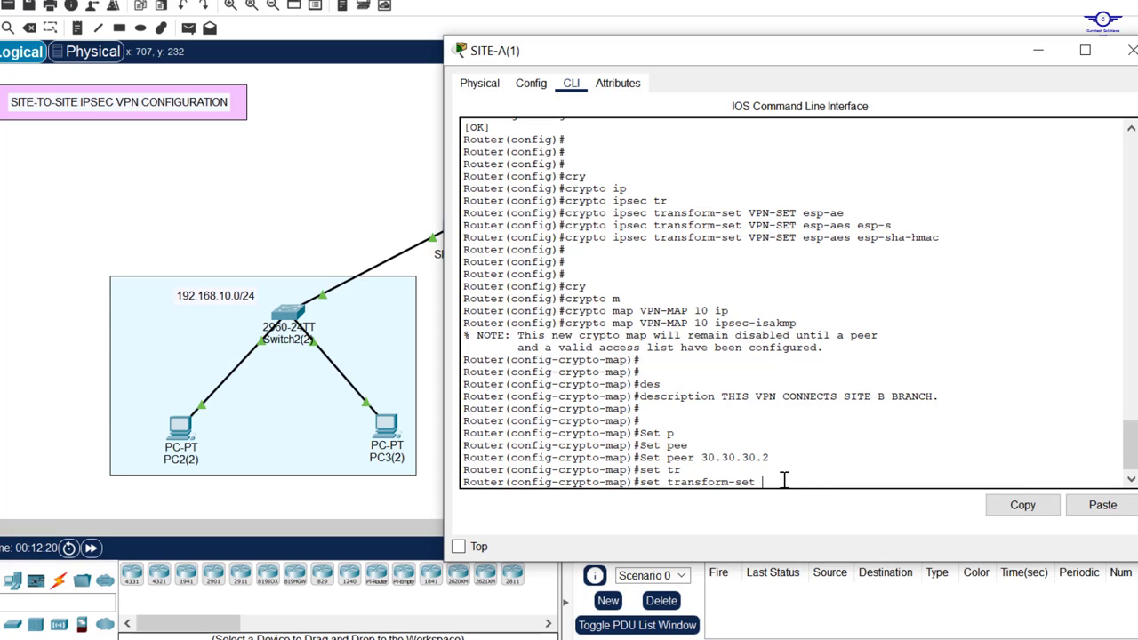
type("?")
key("Caps_Lock")
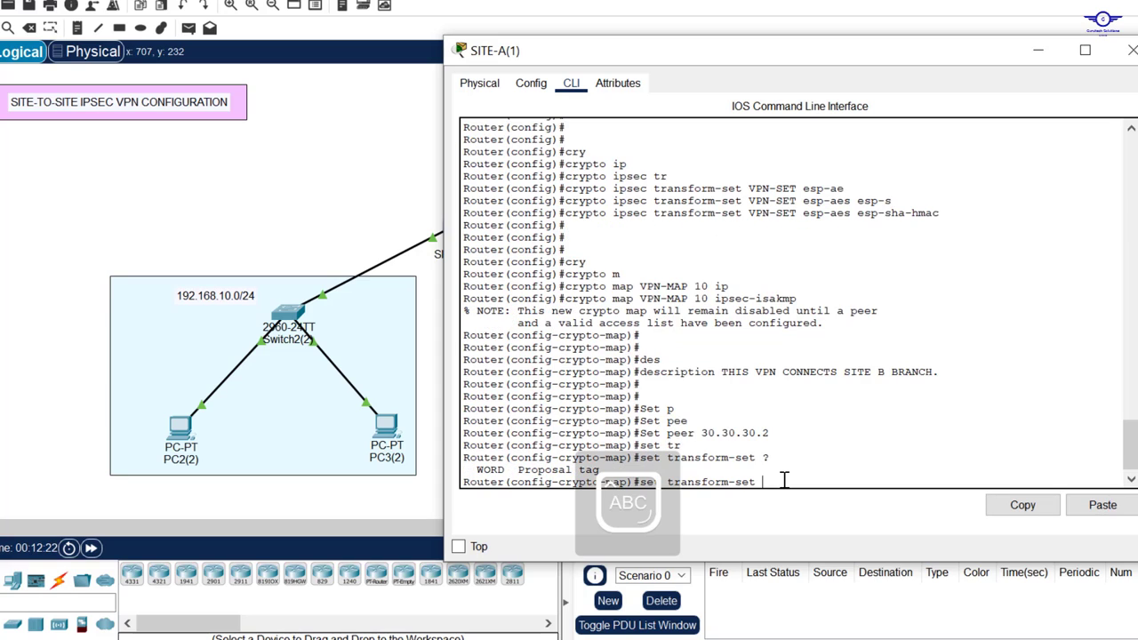
type("VPN-SET")
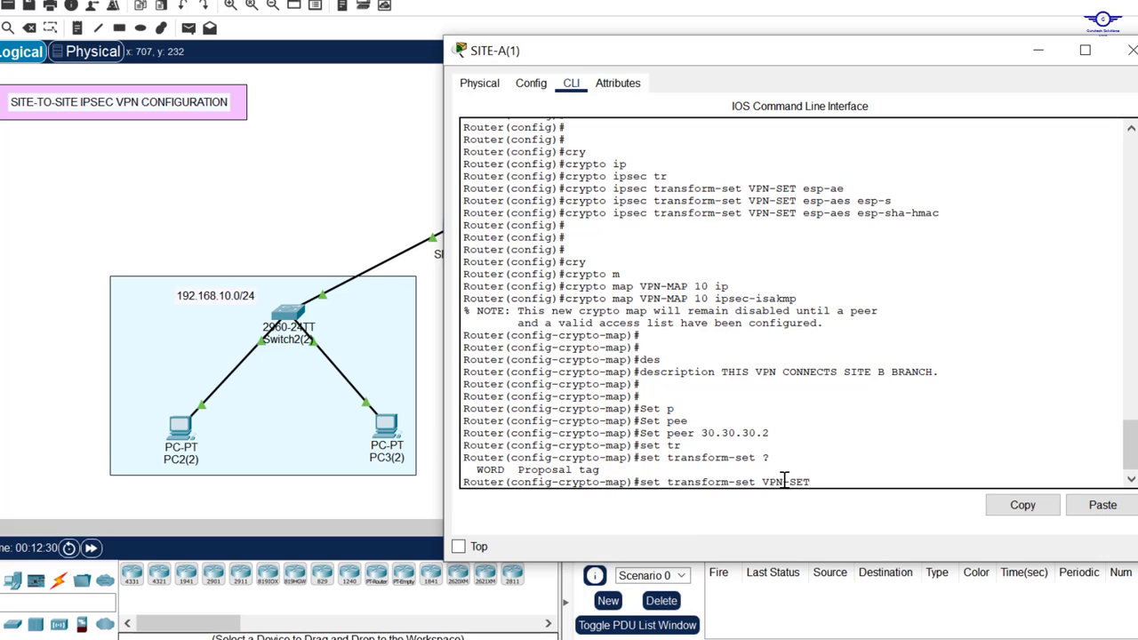
key("Return")
key("Return")
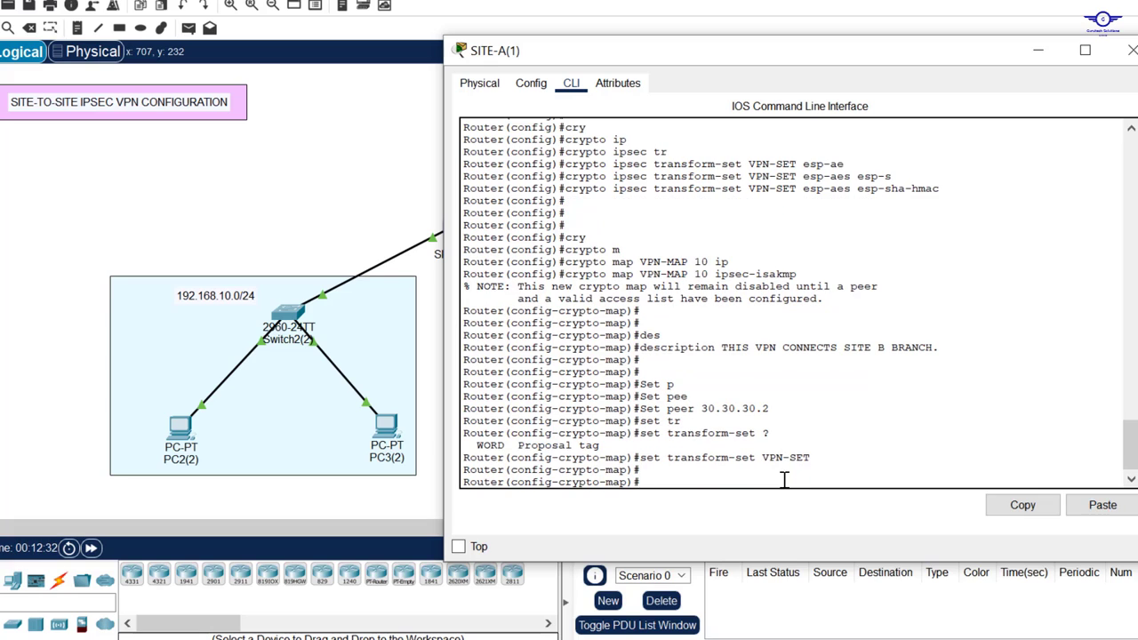
Step: Match access list 130 on the crypto map and exit crypto-map mode
key("Caps_Lock")
type("matc")
key("Tab")
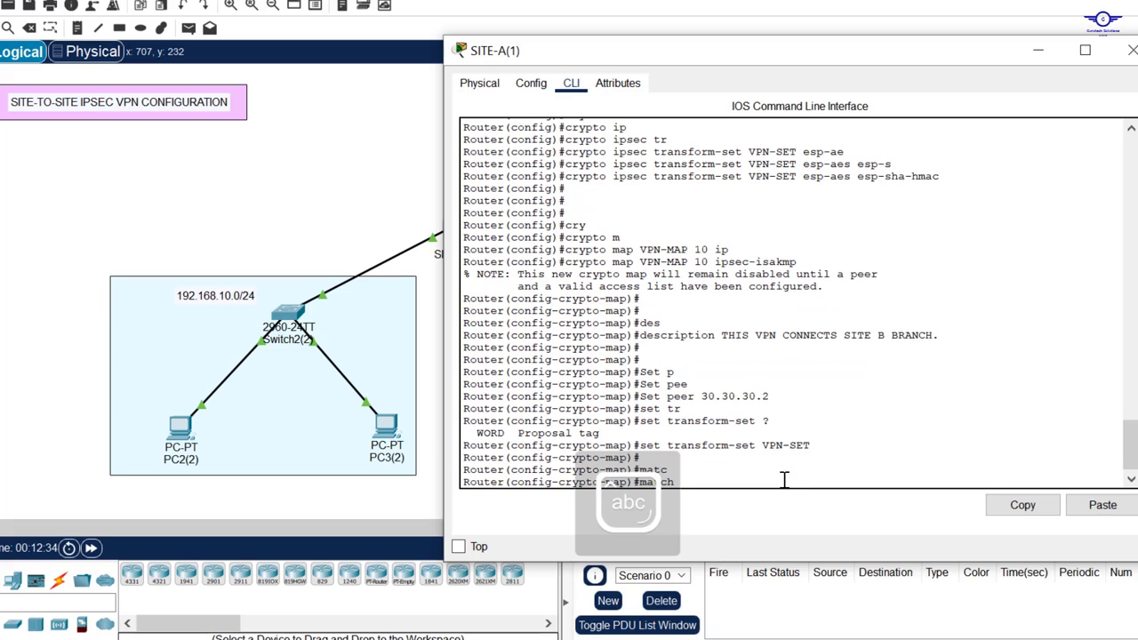
type("add")
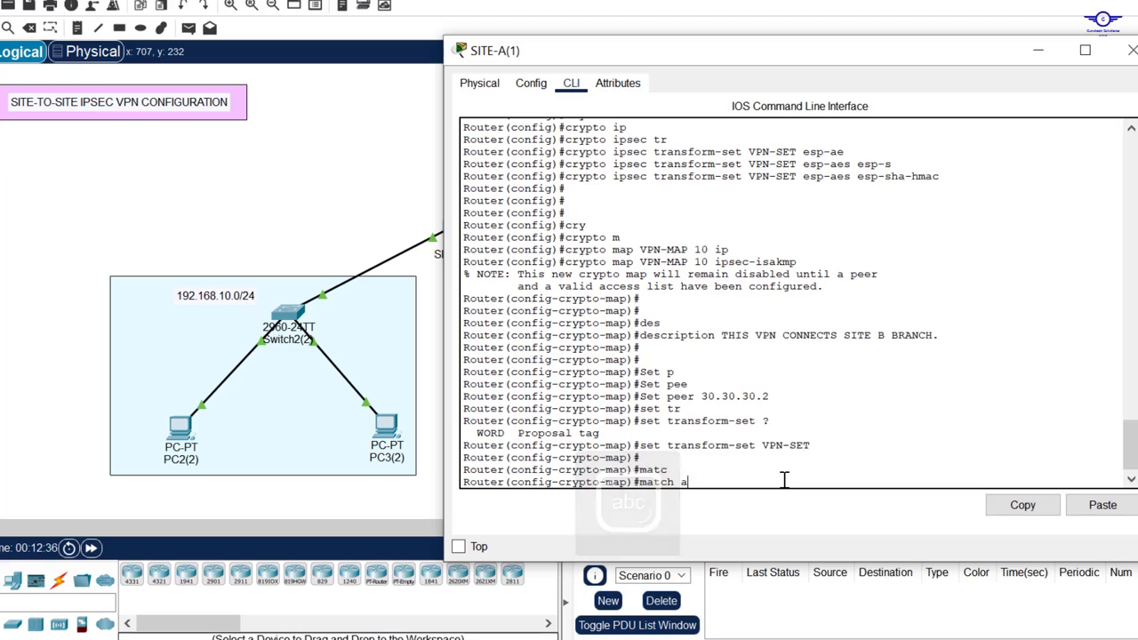
key("Tab")
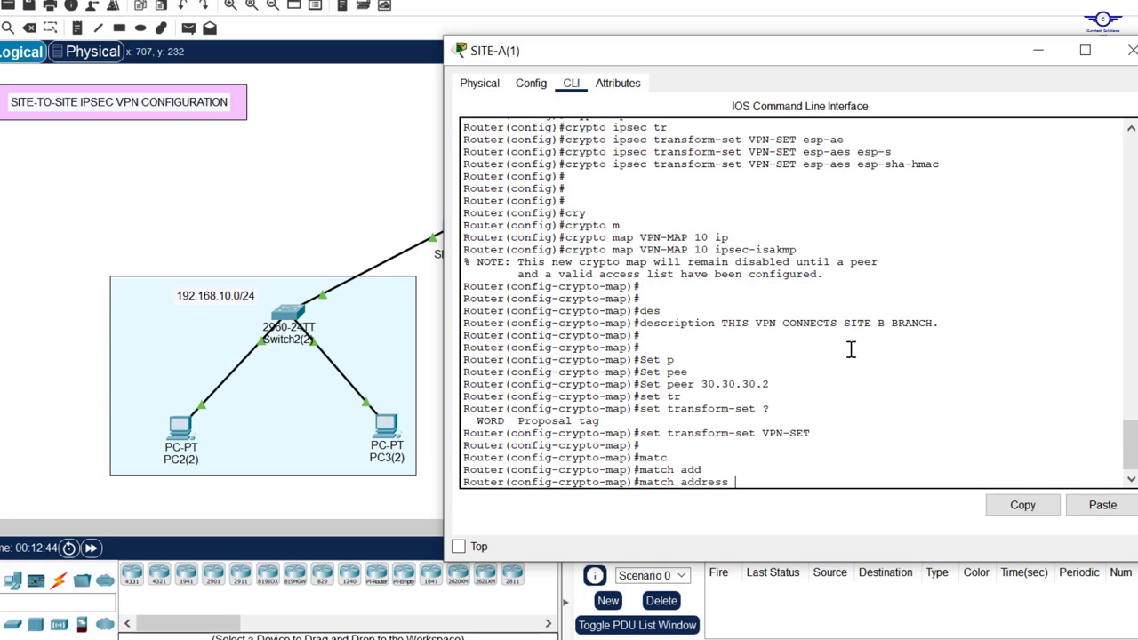
type("30")
key("Return")
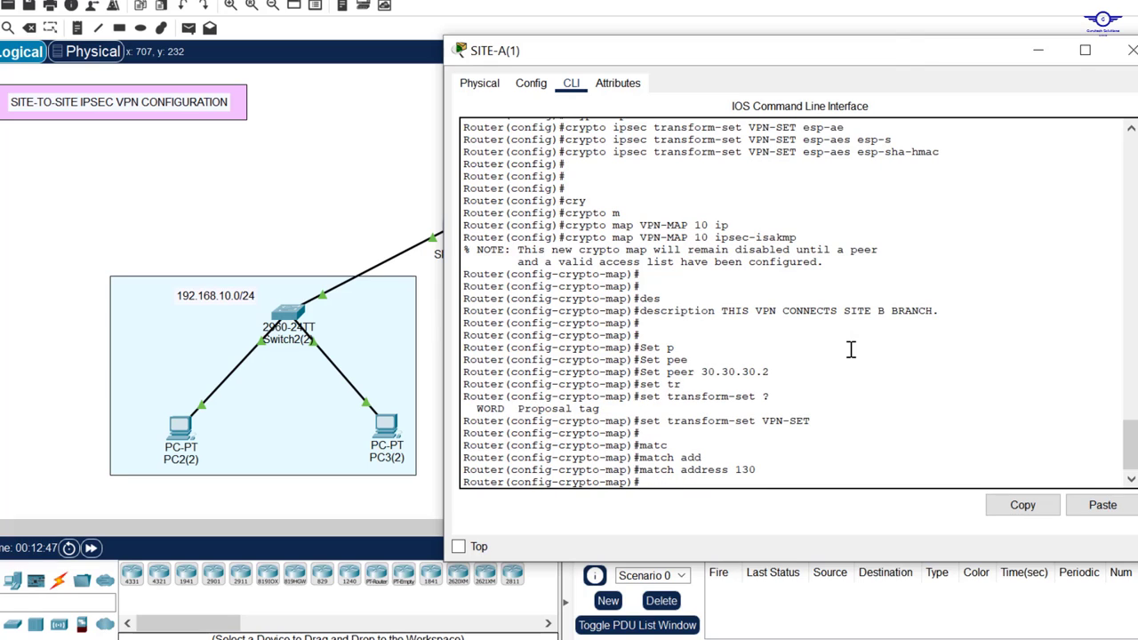
type("exit")
key("Return")
key("Return")
key("Return")
key("Return")
key("Return")
Step: Save SITE-A's configuration with do wr and page the startup-config down to access-list 130
type("do wr")
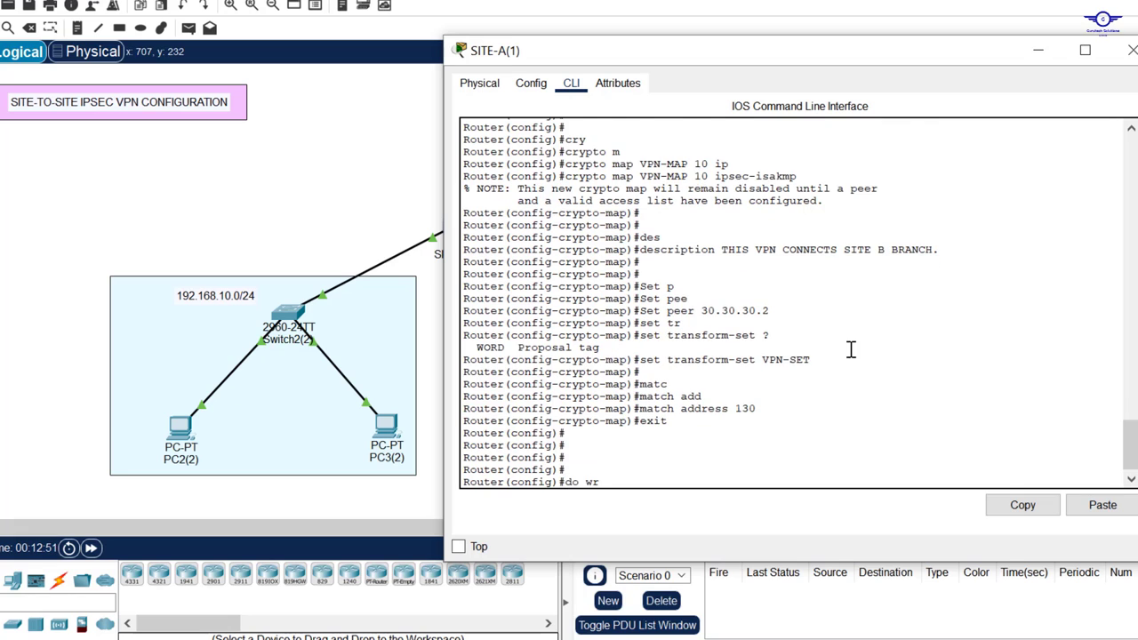
key("Return")
key("Return")
key("Return")
type("do sh st")
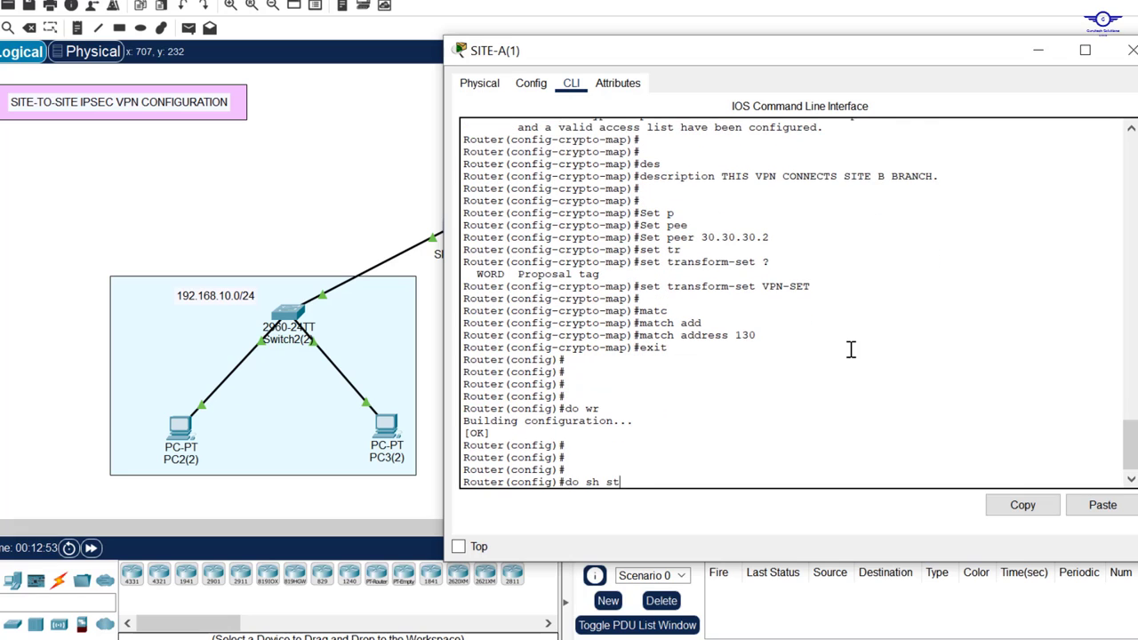
type("art")
key("Return")
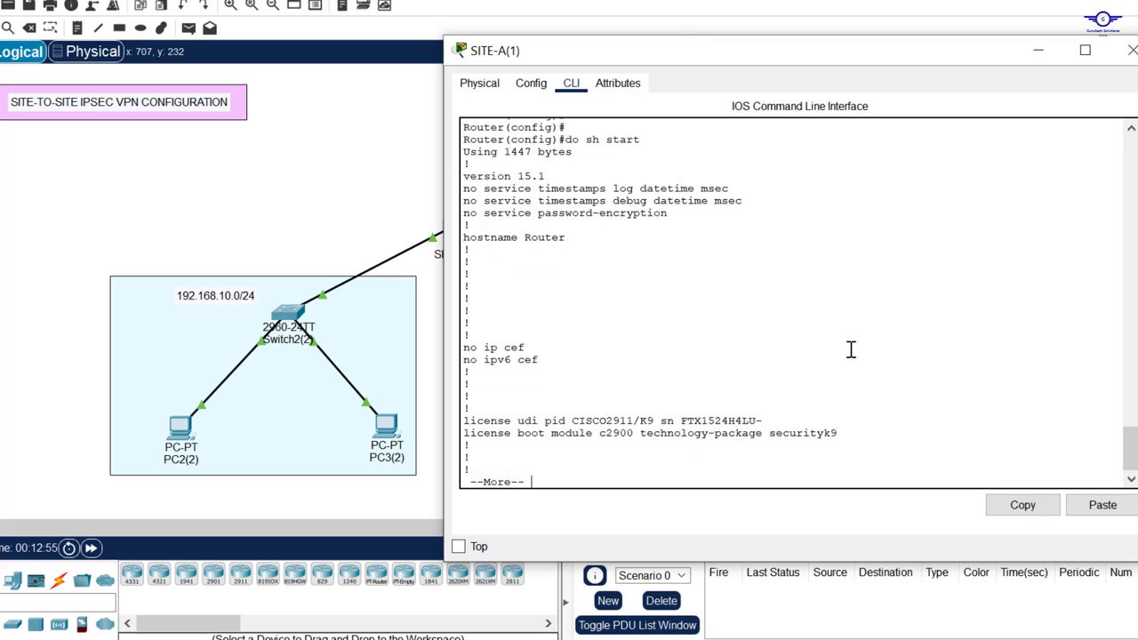
key("Return")
key("Return")
key("Return")
key("Return")
key("Return")
key("Return")
key("Return")
key("Return")
key("Return")
key("Return")
key("Return")
key("Return")
key("Return")
key("Return")
key("Return")
key("Return")
key("Return")
key("Return")
key("Return")
key("Return")
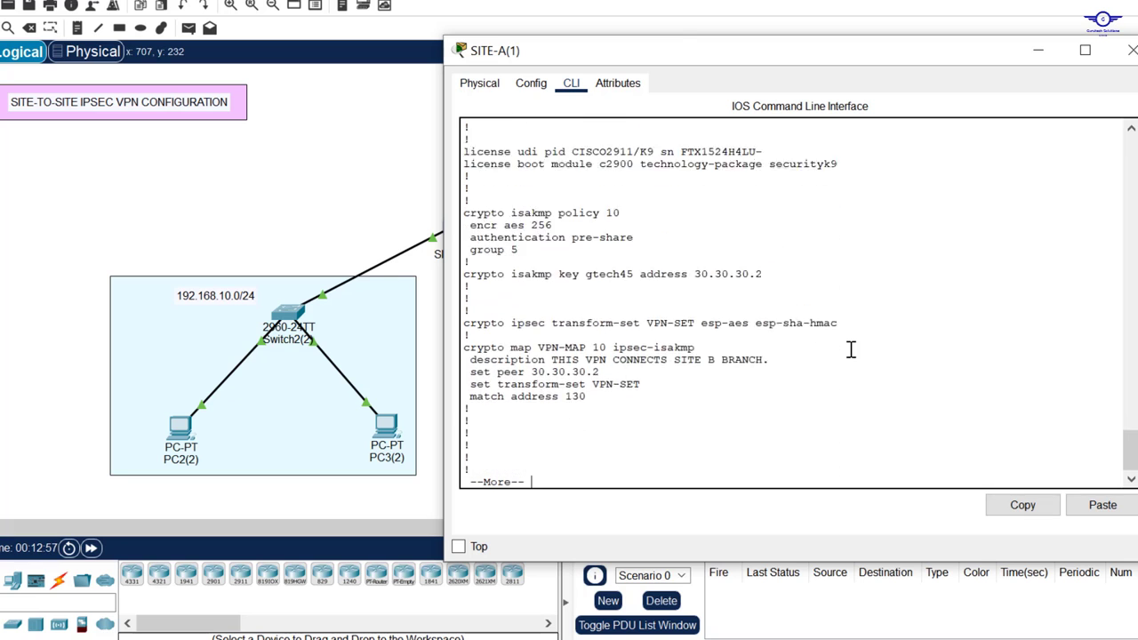
key("Return")
key("Return")
key("Return")
key("Return")
key("Return")
key("Return")
key("Return")
key("Return")
key("Return")
key("Return")
key("Return")
key("Return")
key("Return")
key("Return")
key("Return")
key("Return")
key("Return")
key("Return")
key("Return")
key("Return")
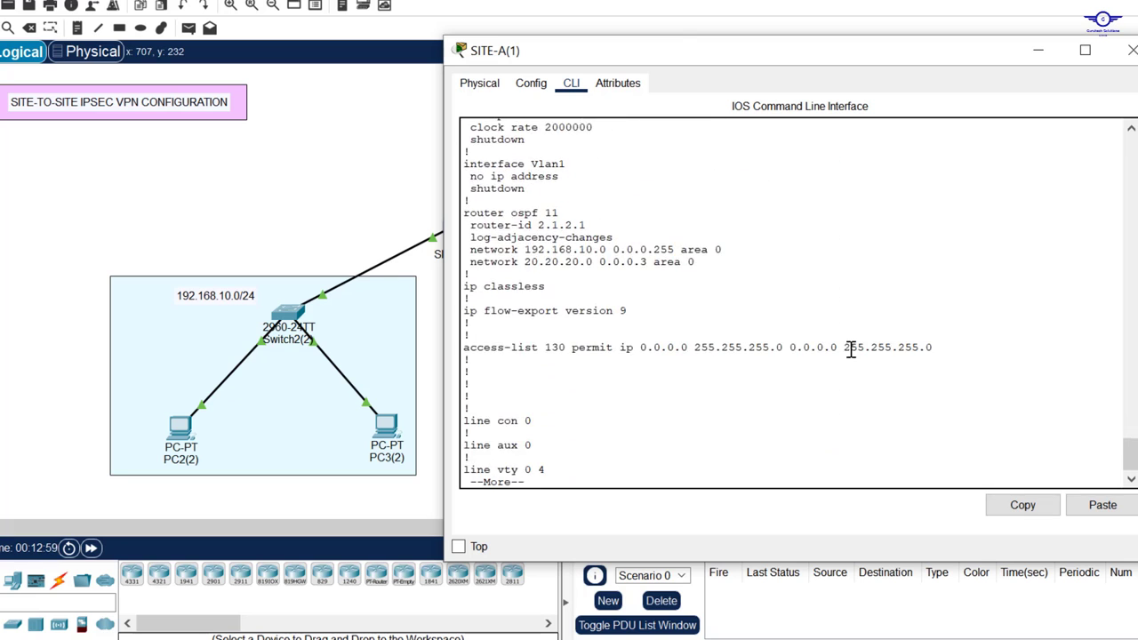
left_click_drag(567, 348, 536, 347)
left_click(1132, 50)
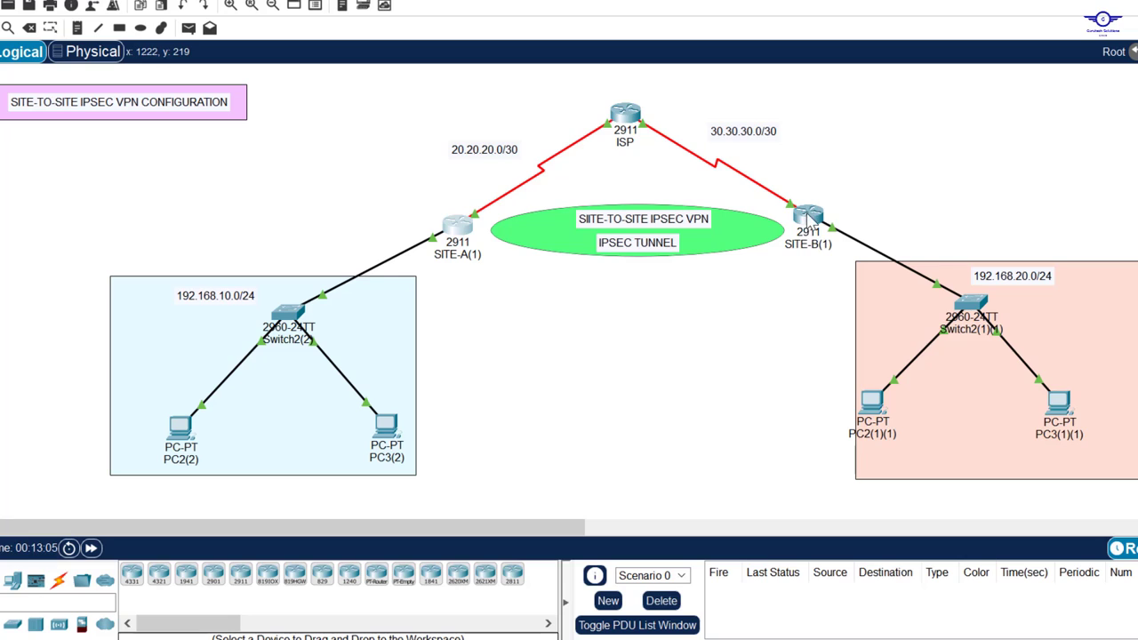
Step: Bring up the SITE-B router's command line
left_click(807, 220)
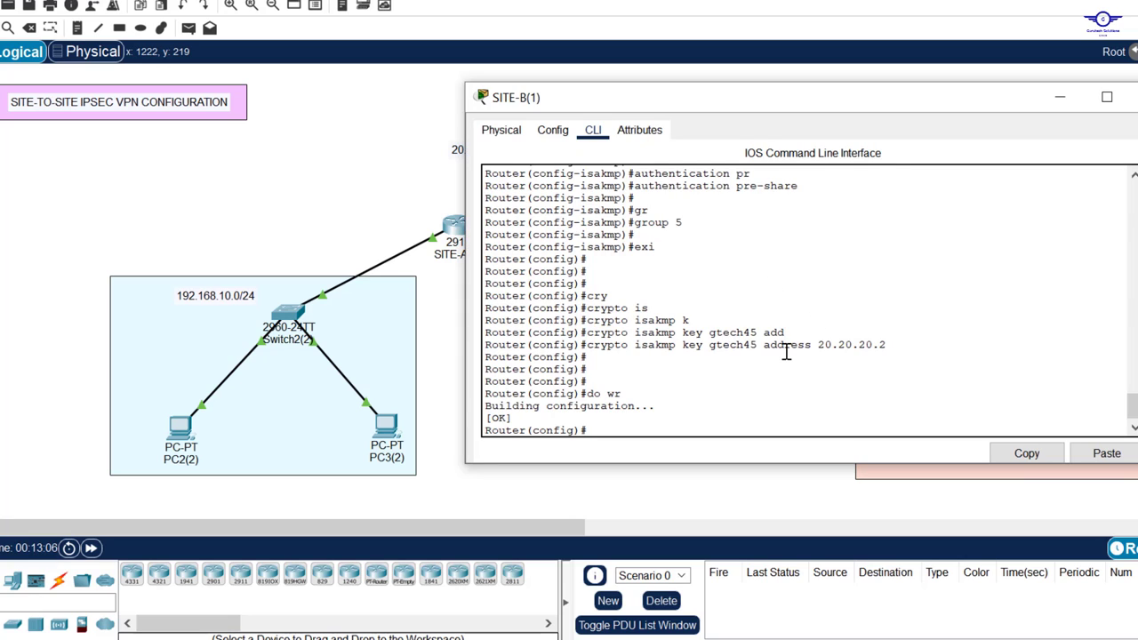
key("Return")
key("Return")
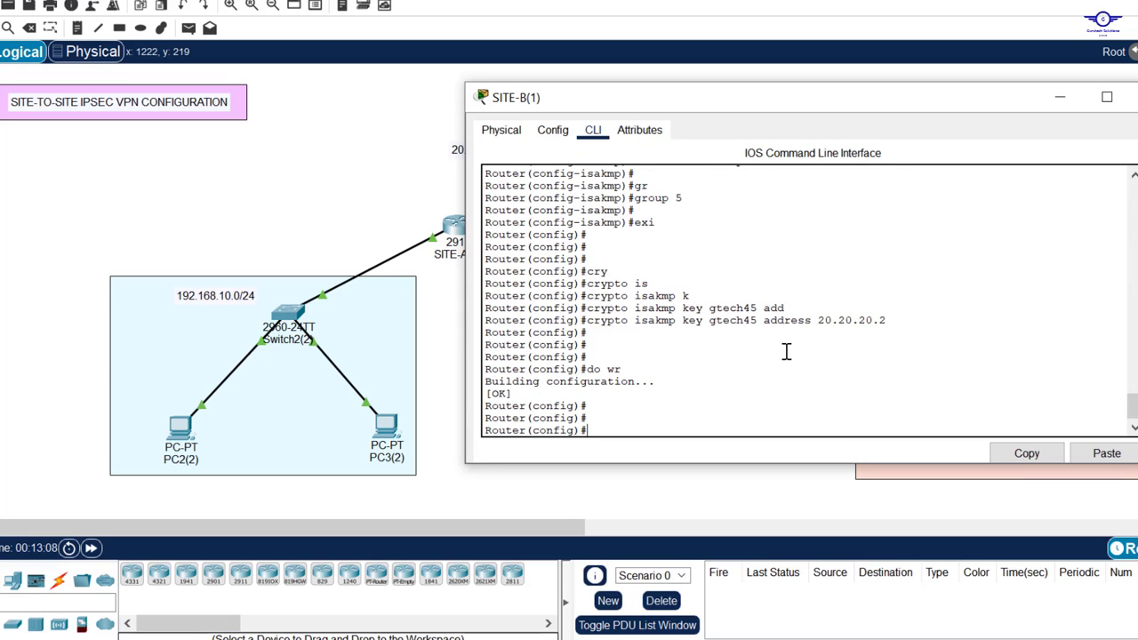
key("Return")
key("Return")
key("Return")
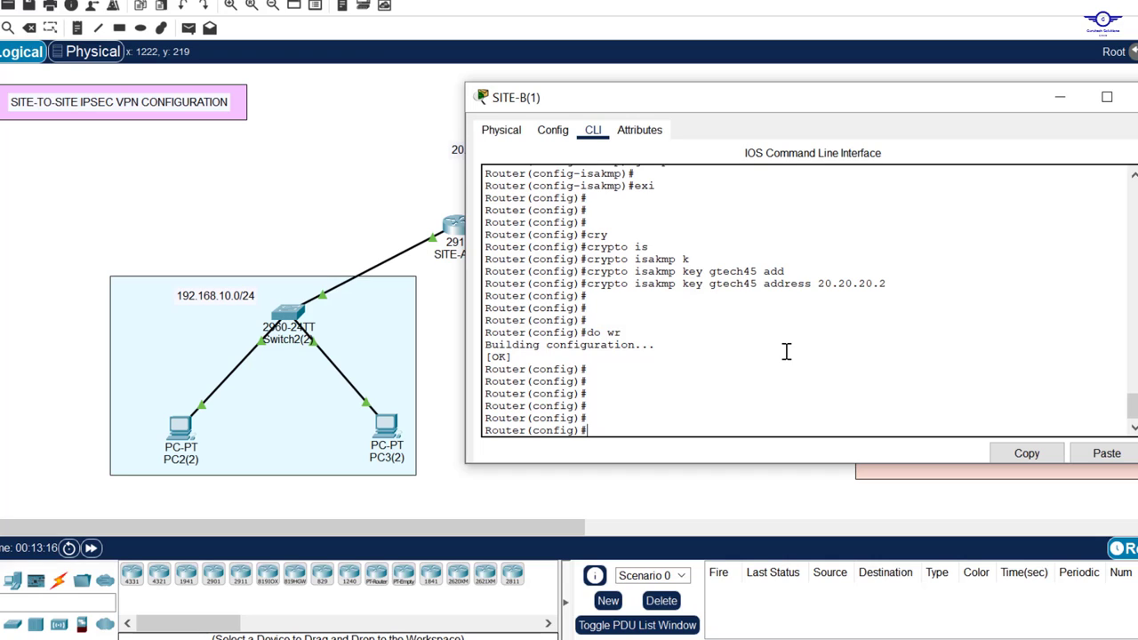
Step: Define crypto ipsec transform-set VPN-SET with esp-aes and esp-sha-hmac on SITE-B
type("ry")
key("Tab")
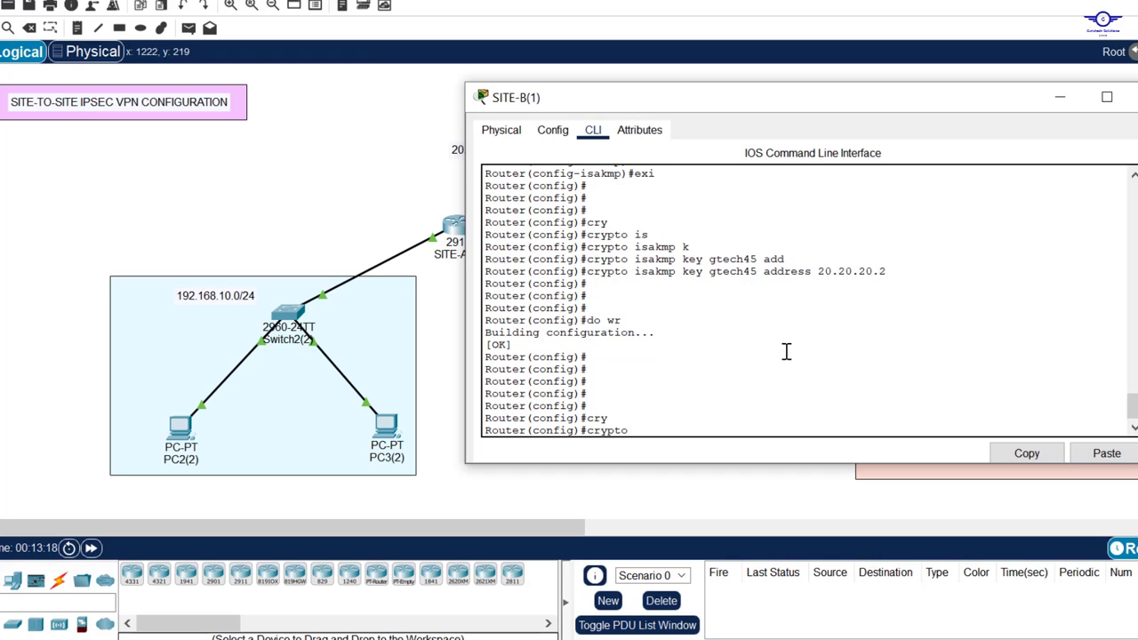
type("ip")
key("Tab")
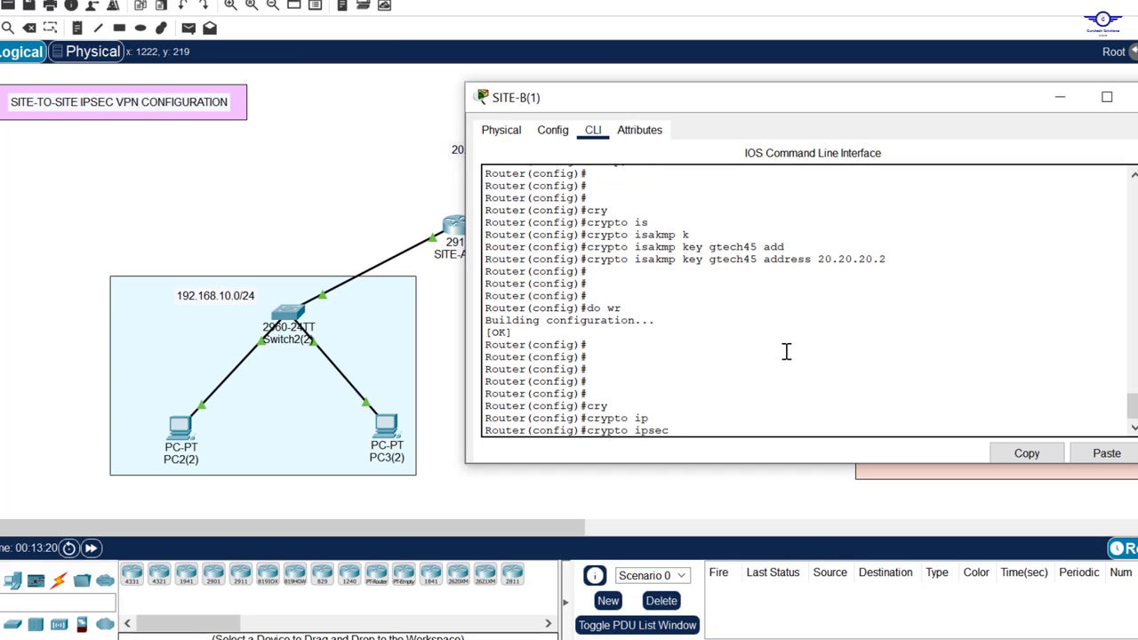
type("tra")
key("Tab")
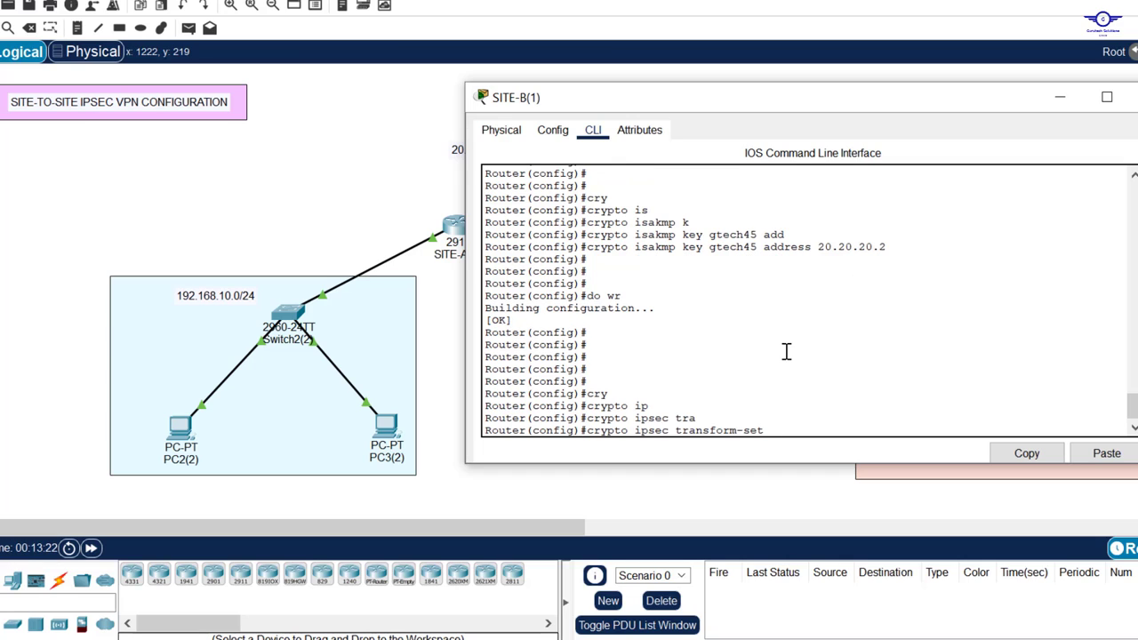
key("Caps_Lock")
type("V")
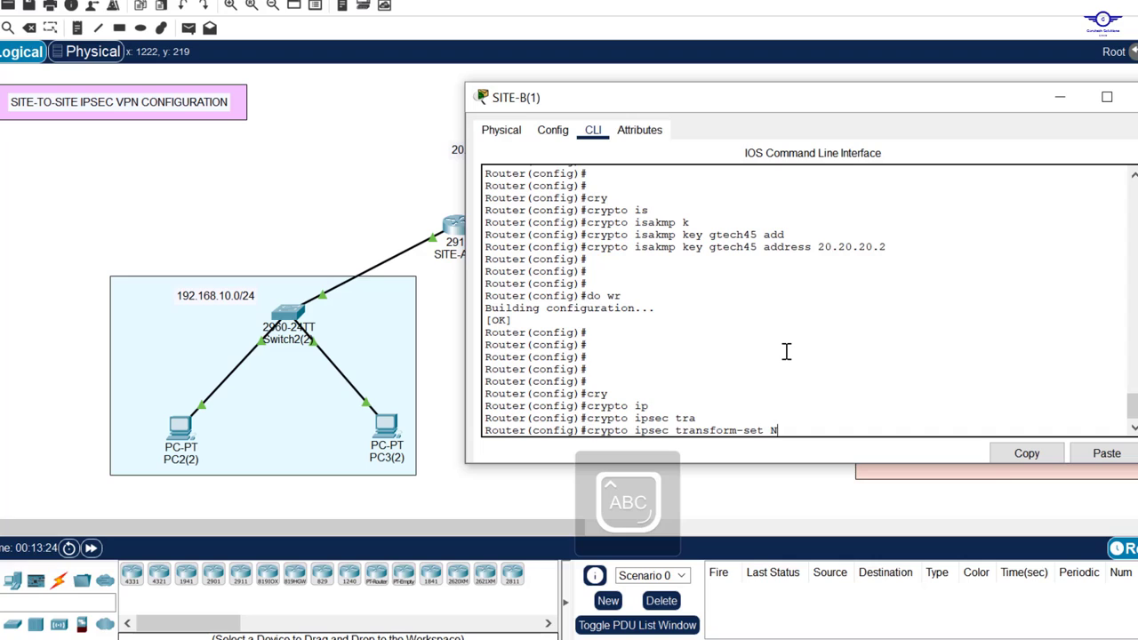
type("PN-SET")
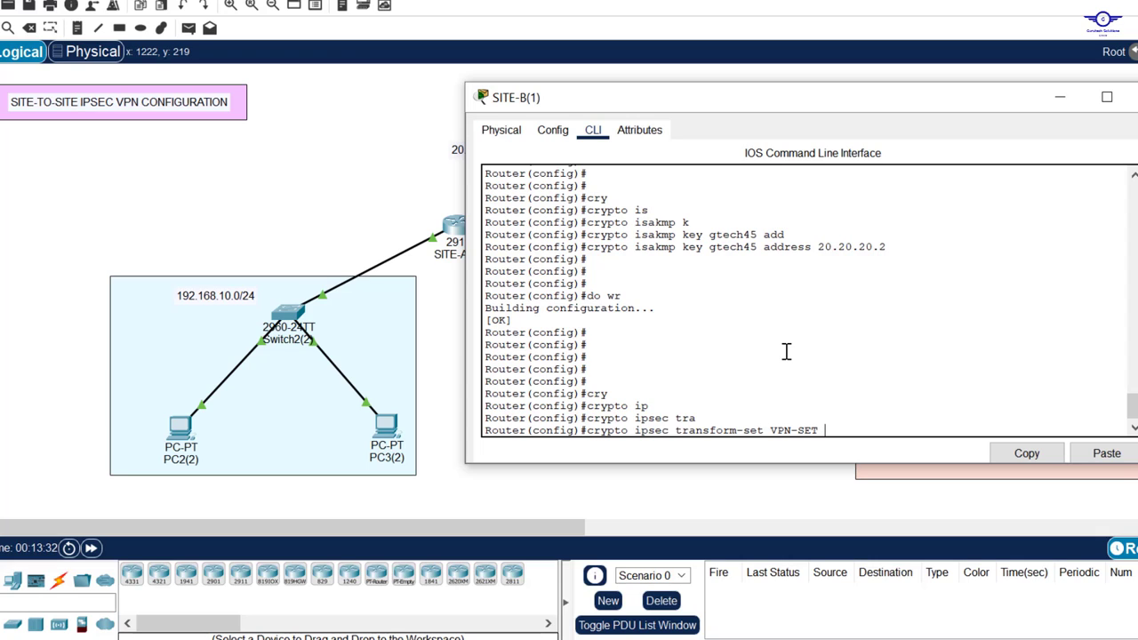
key("Caps_Lock")
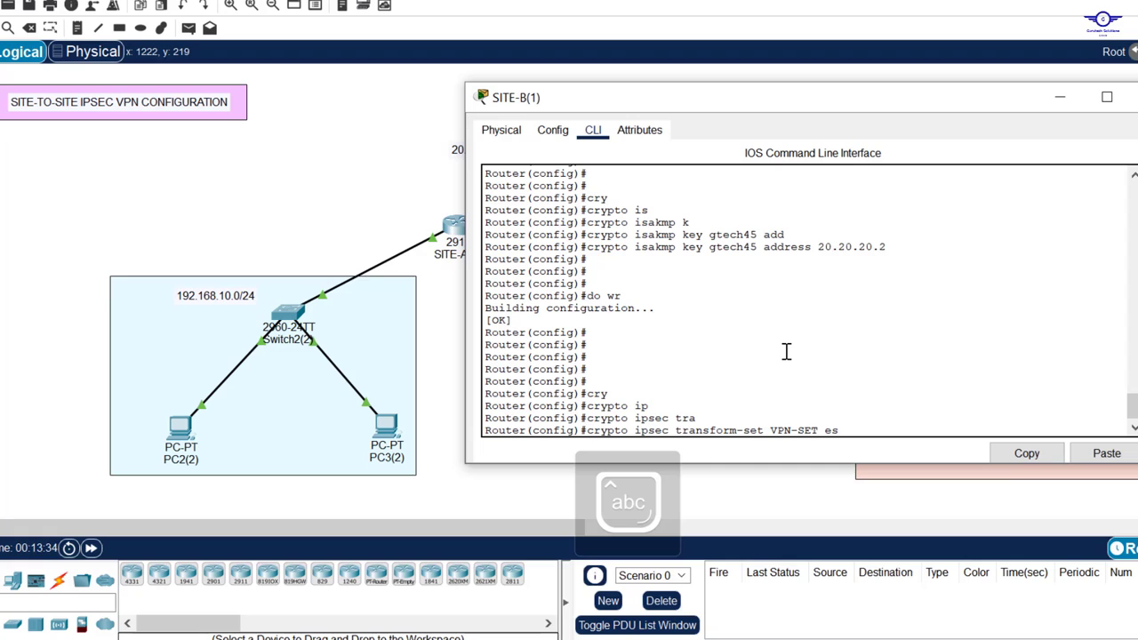
type("p-")
key("Tab")
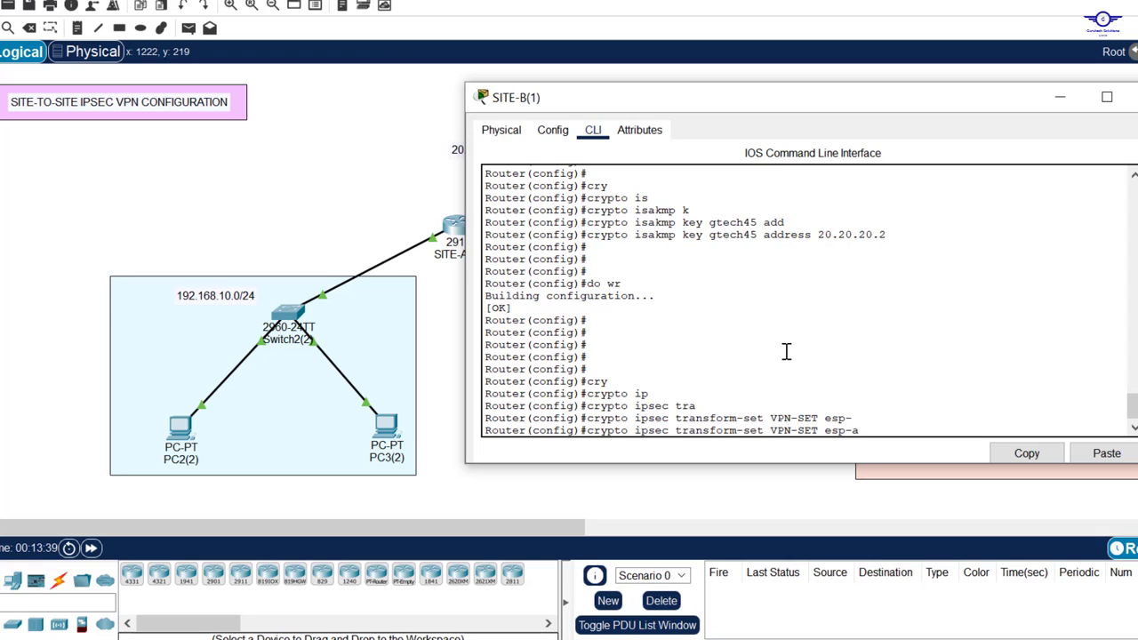
type("a")
key("Tab")
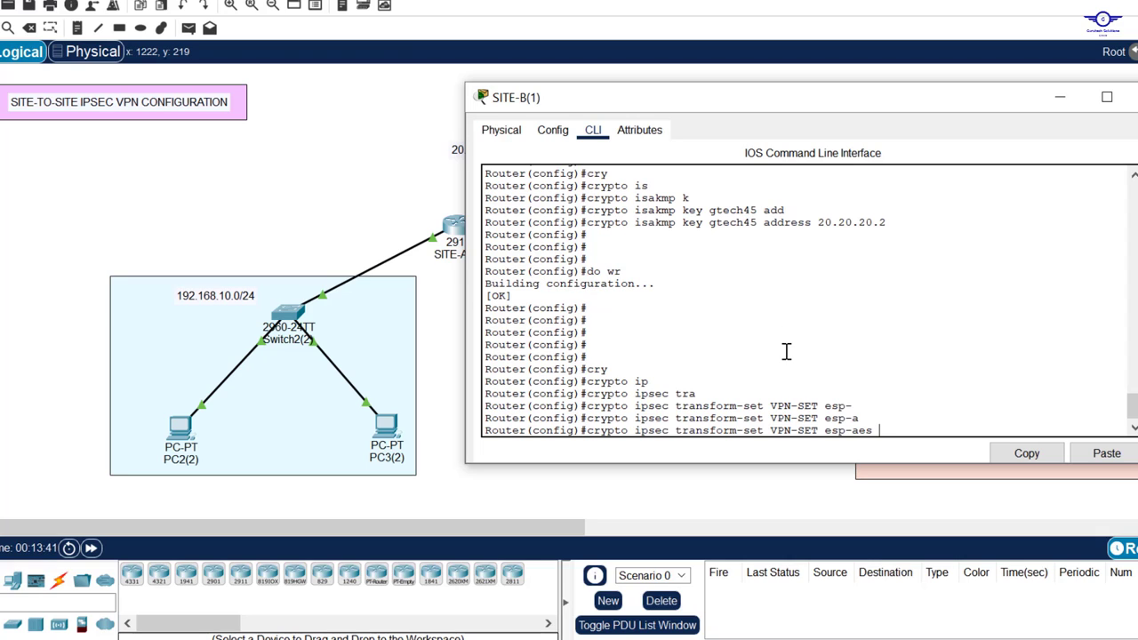
type("esp-")
key("Tab")
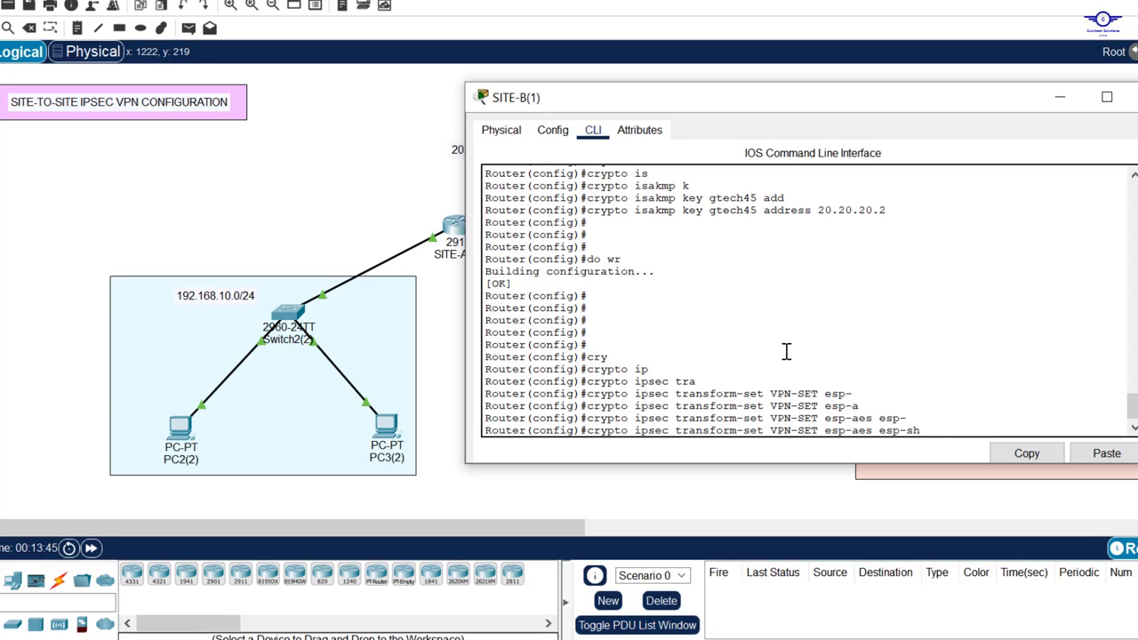
type("sh")
key("Tab")
key("Return")
key("Return")
key("Return")
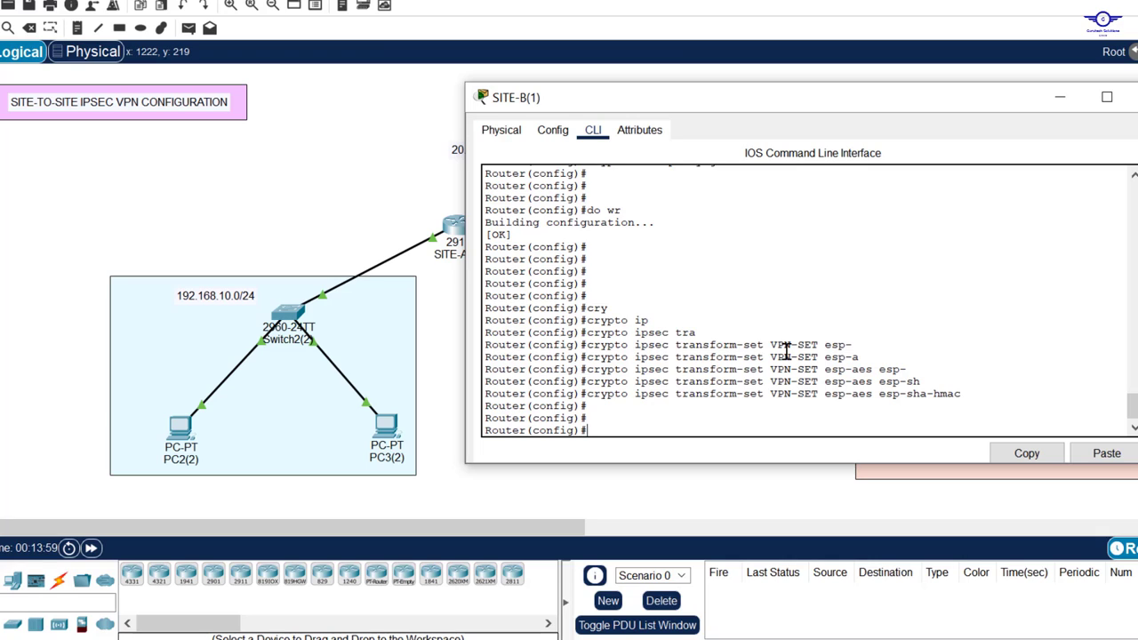
Step: Create crypto map VPN-MAP 10 ipsec-isakmp on SITE-B
type("ty")
key("Tab")
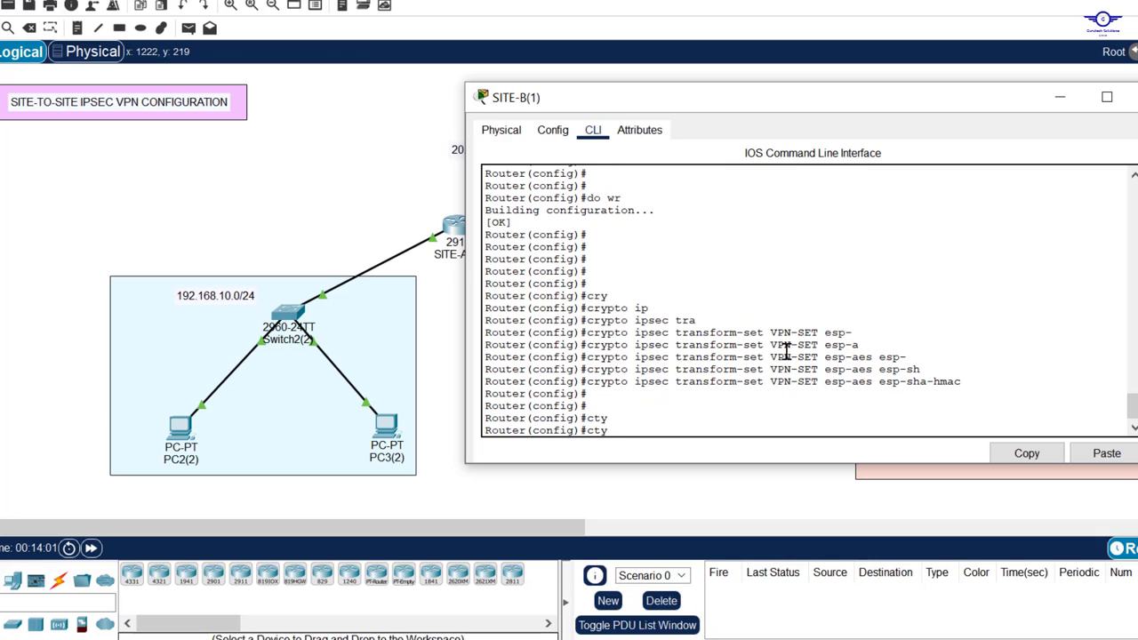
key("BackSpace")
key("BackSpace")
type("ry")
key("Tab")
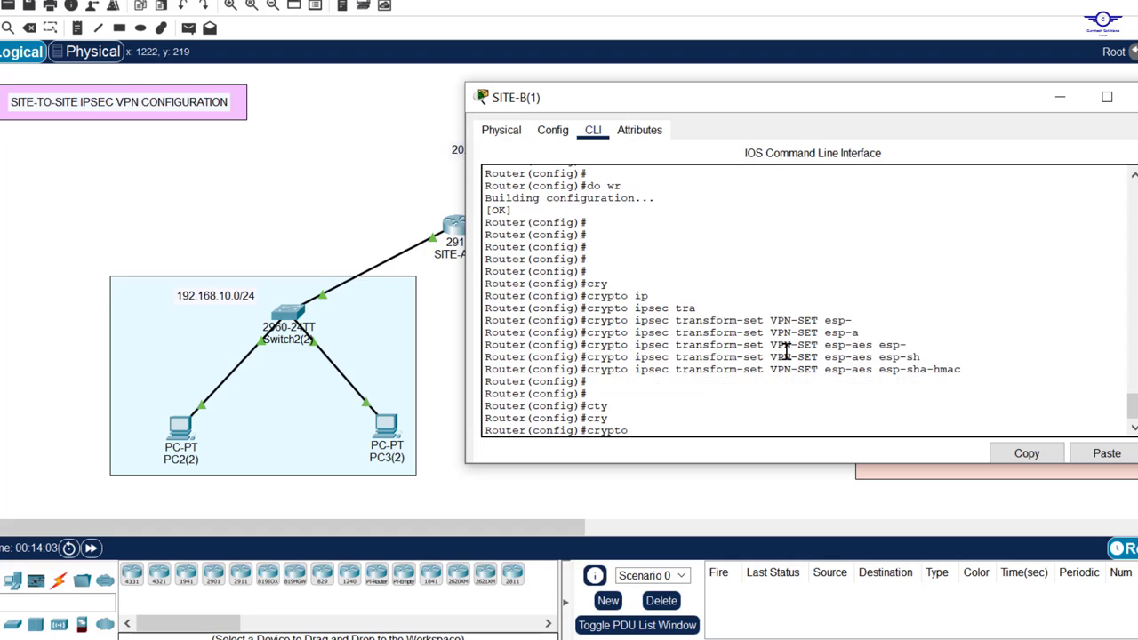
type("m")
key("Tab")
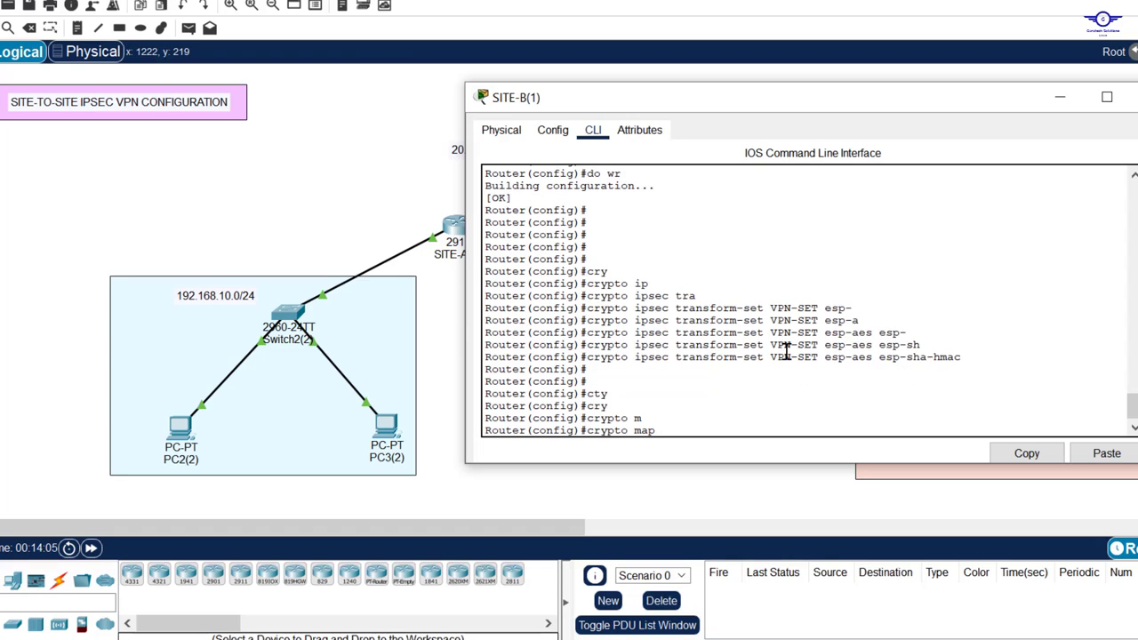
type("VPA")
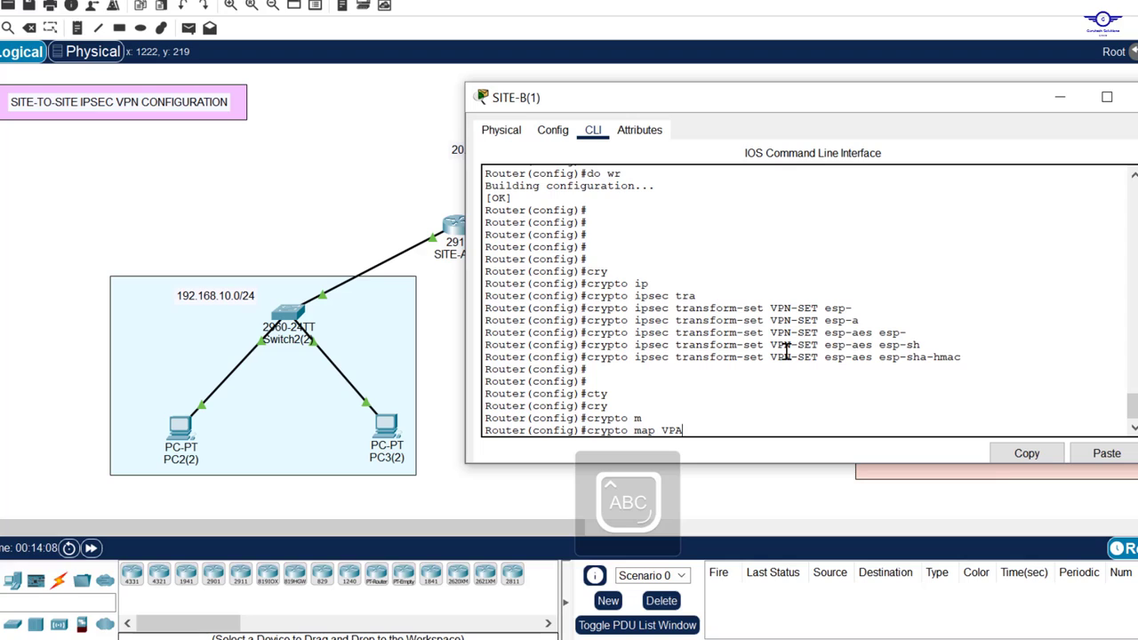
key("BackSpace")
type("N-MAP")
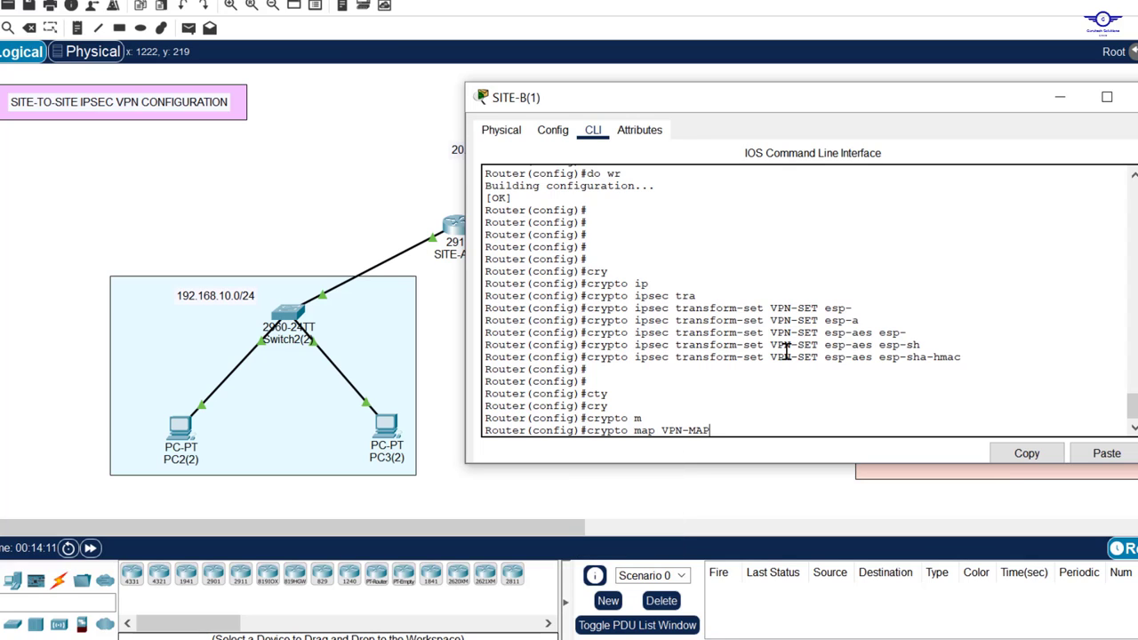
key("Caps_Lock")
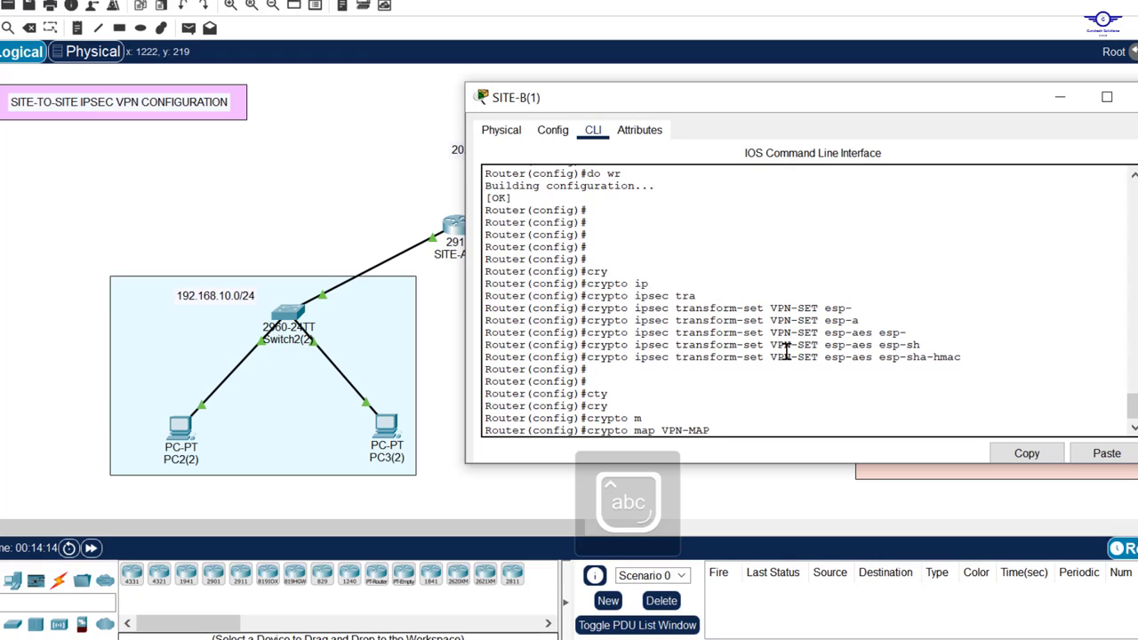
type("10")
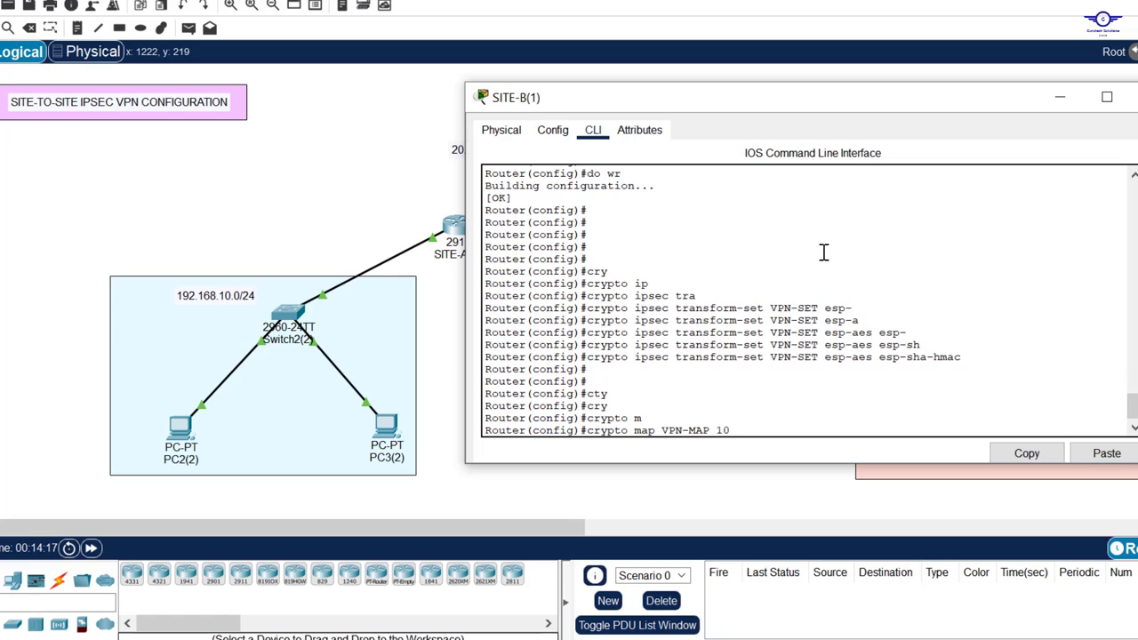
scroll(823, 252, "up", 10)
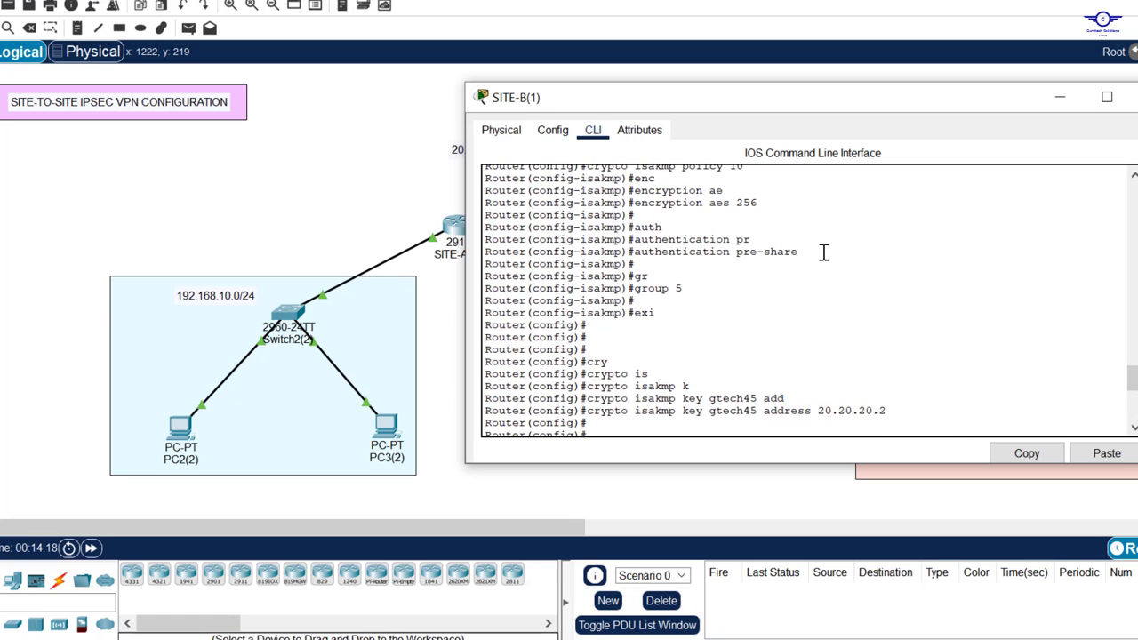
scroll(782, 274, "down", 15)
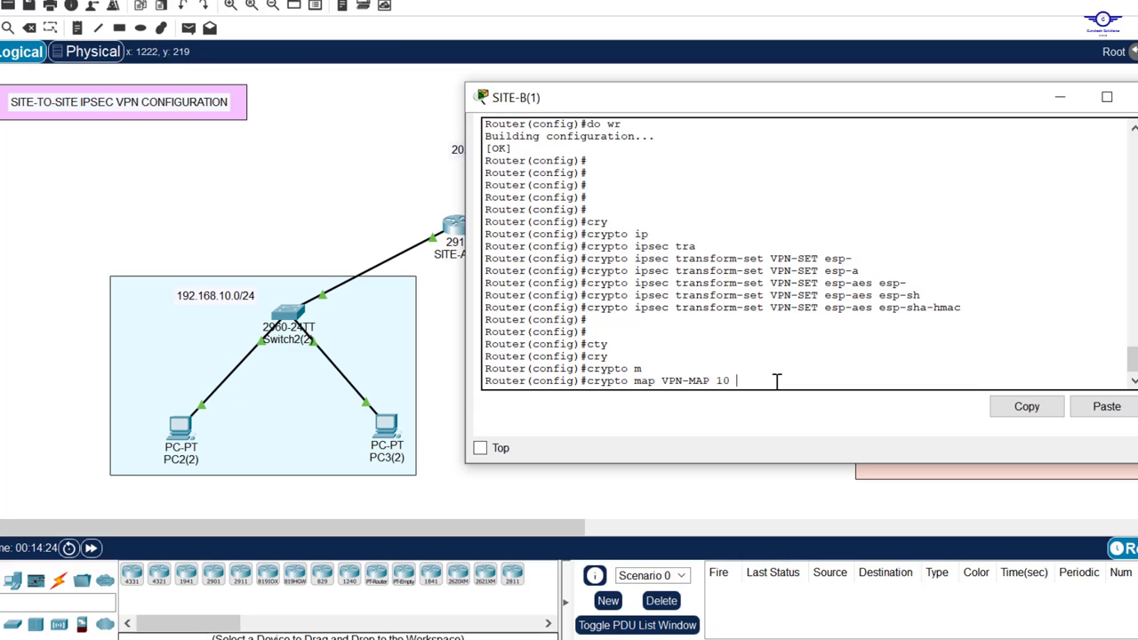
type("ip")
key("Tab")
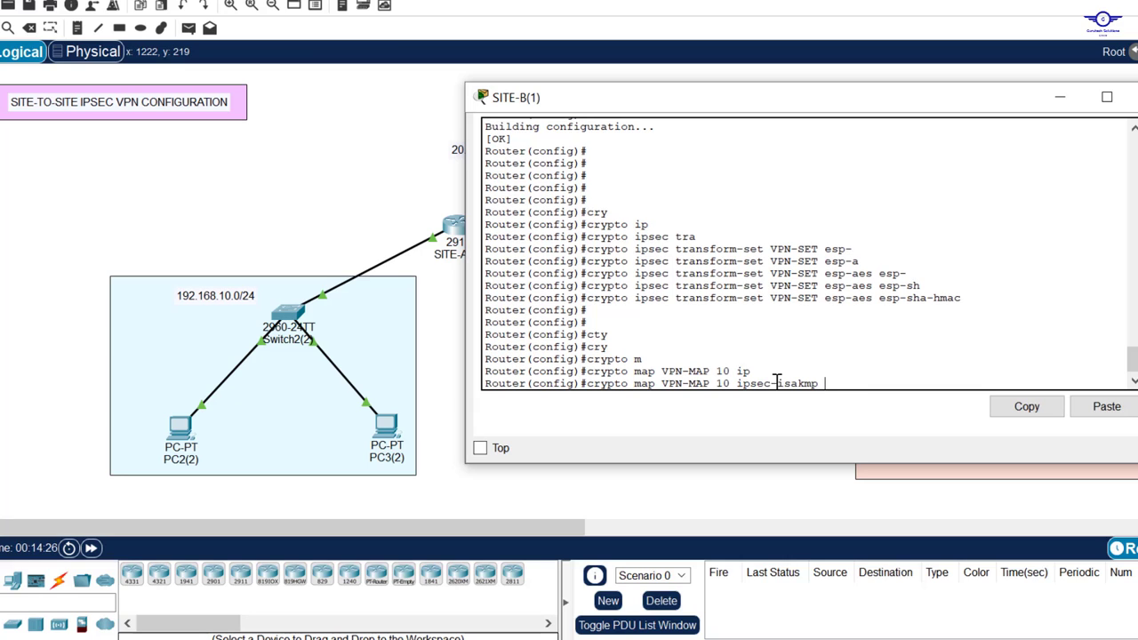
key("Return")
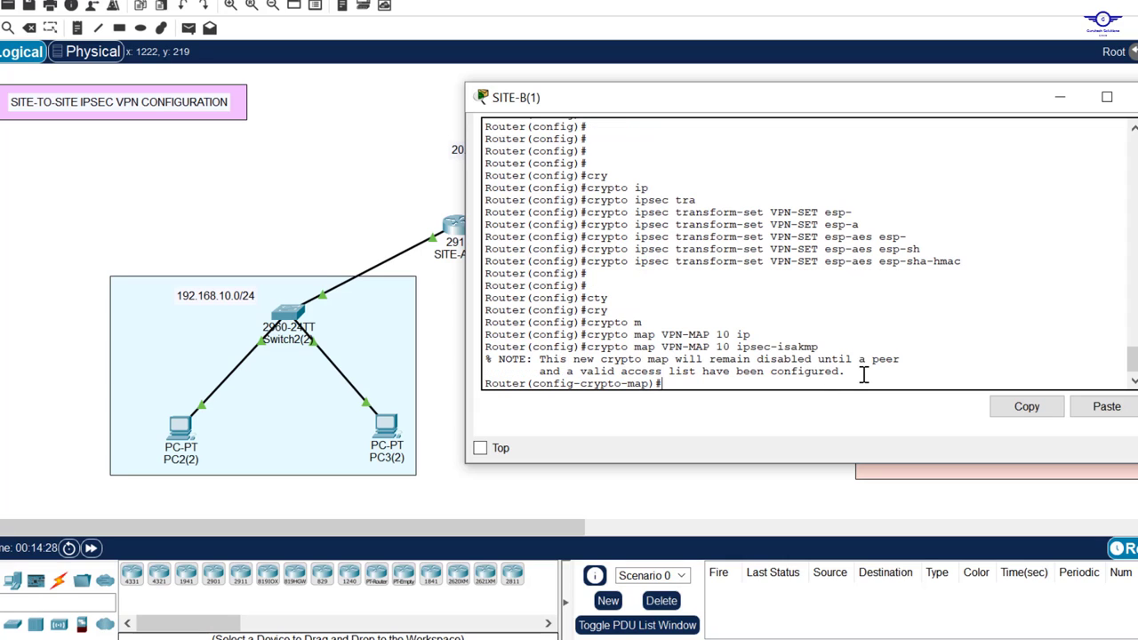
key("Return")
key("Return")
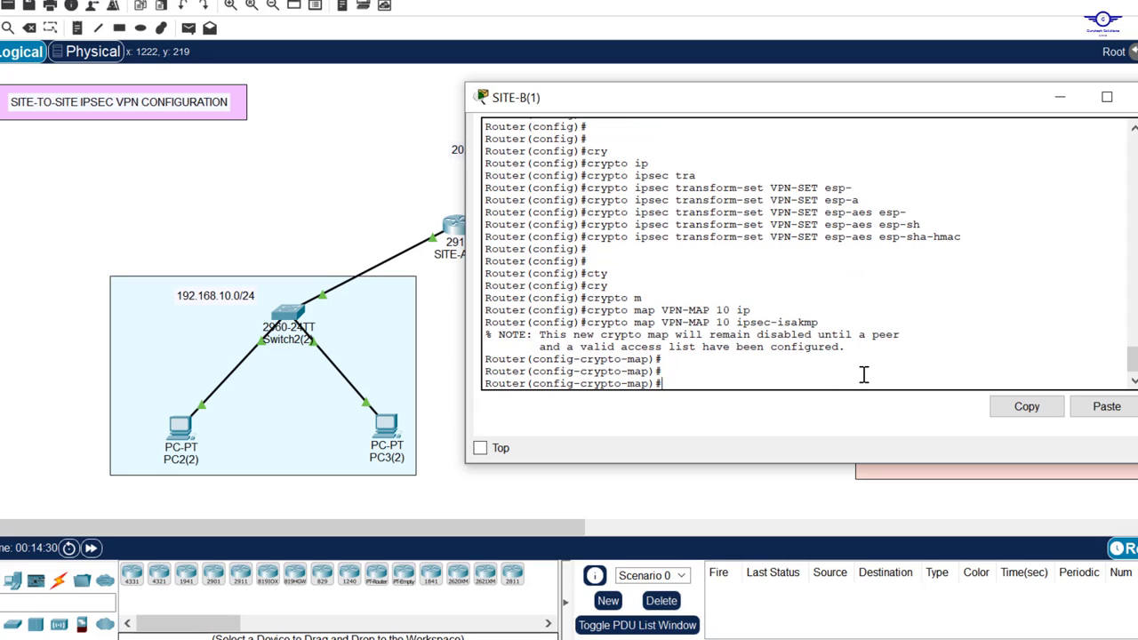
Step: Enter the description 'THIS CONNECTS TO SITE A HQ.' on the crypto map
type("desc")
key("Tab")
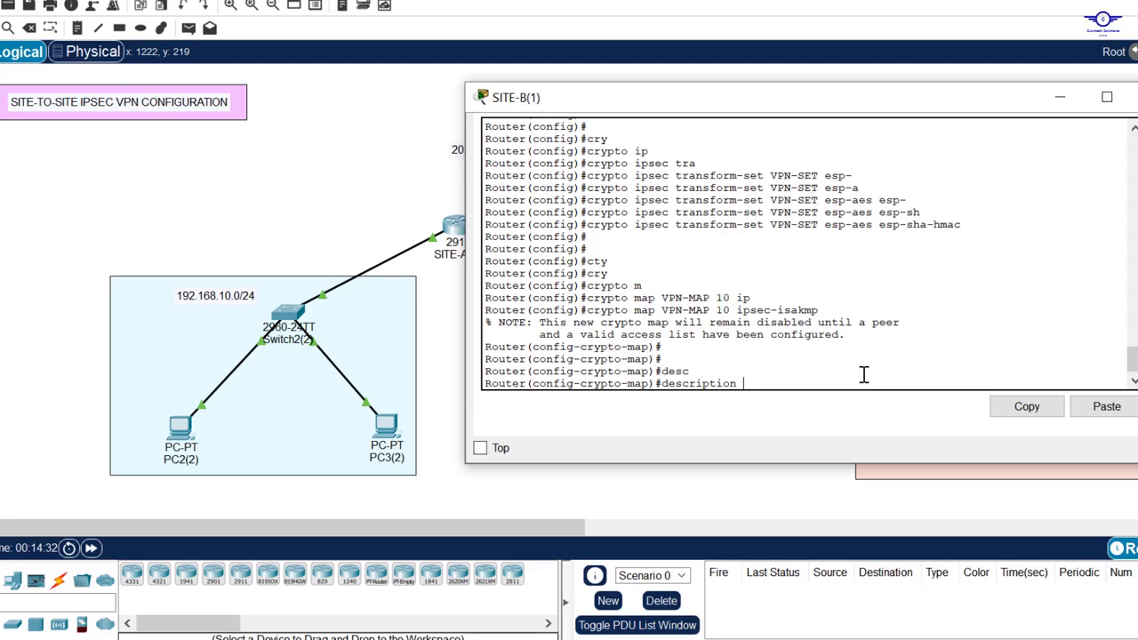
key("Caps_Lock")
type("THIS ")
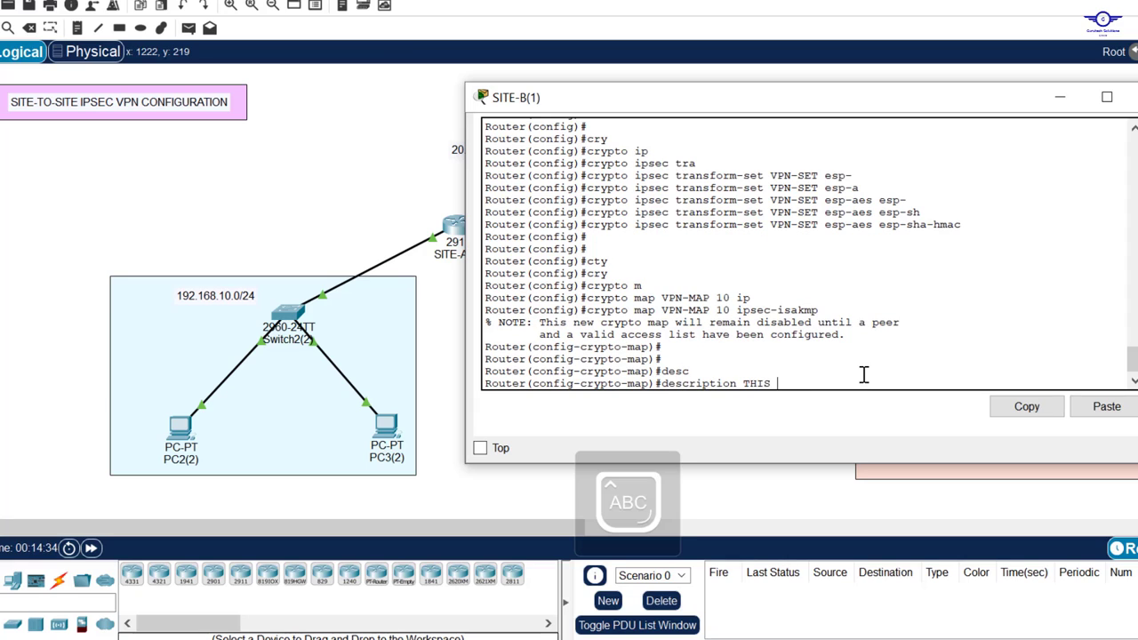
type("CONNECTS ")
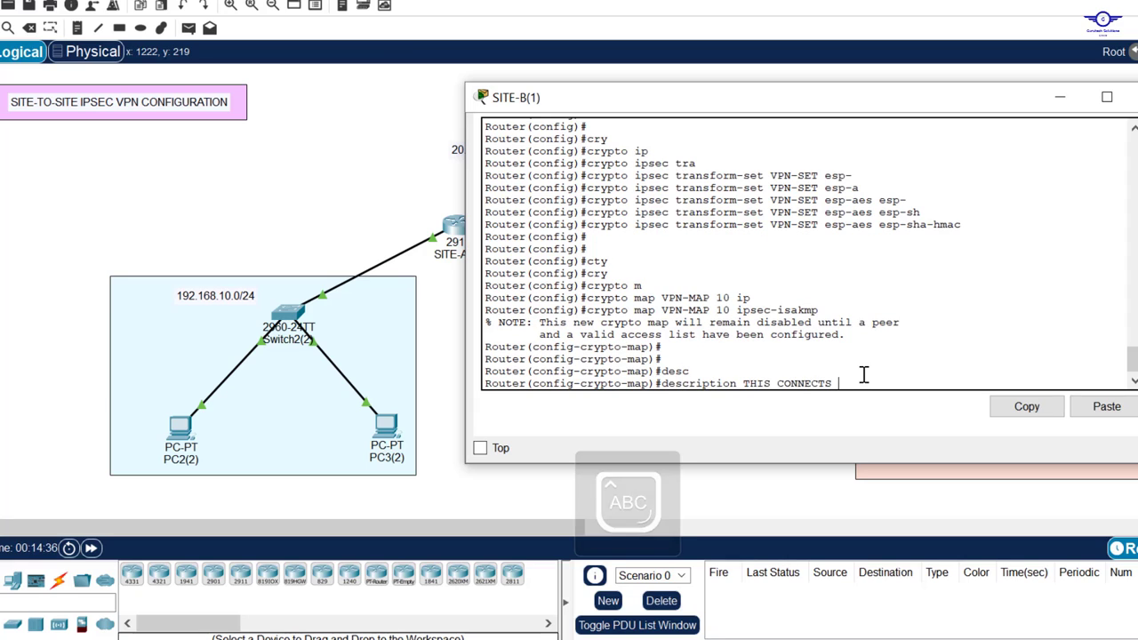
type("TO SITE A ")
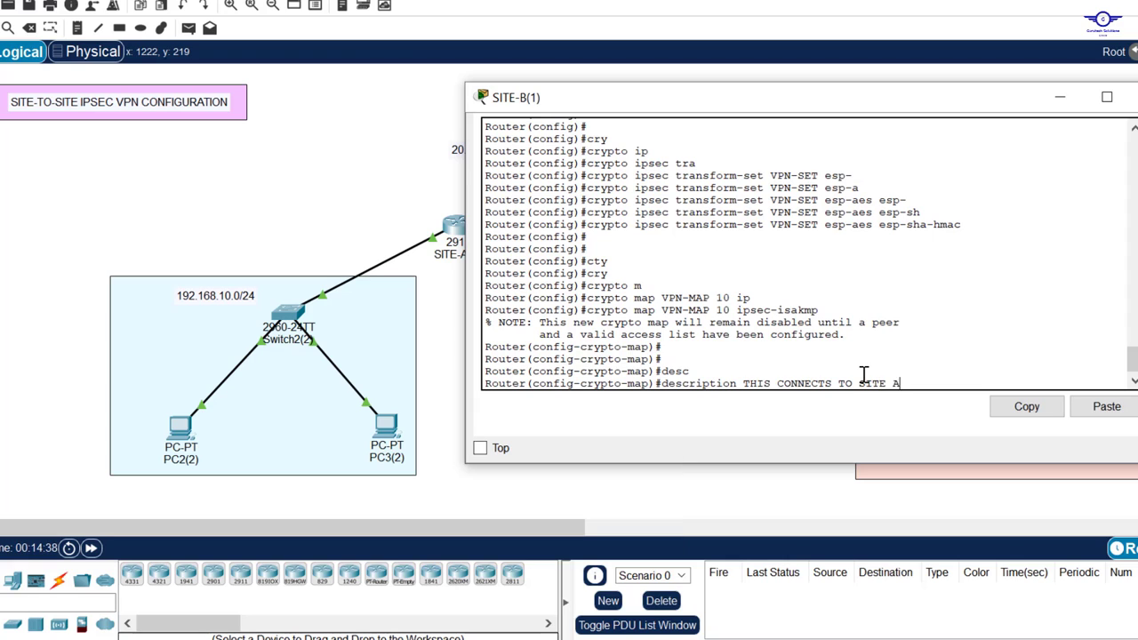
type("HQ.")
key("Return")
key("Return")
key("Return")
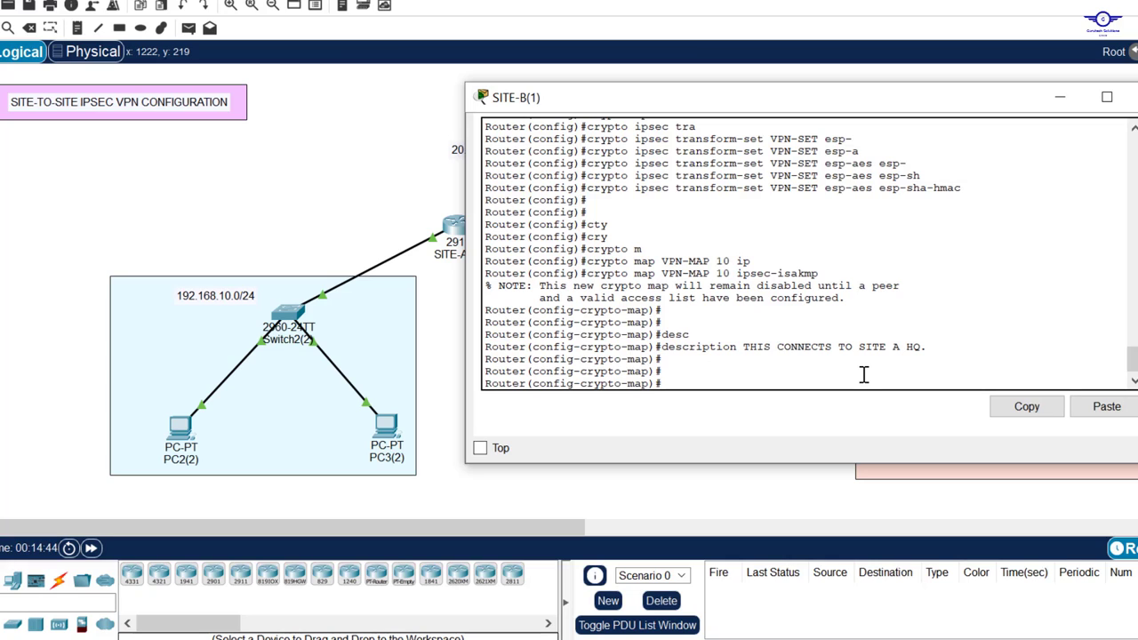
Step: Set SITE-B's crypto map peer to 20.20.20.2 after checking the topology
type("set")
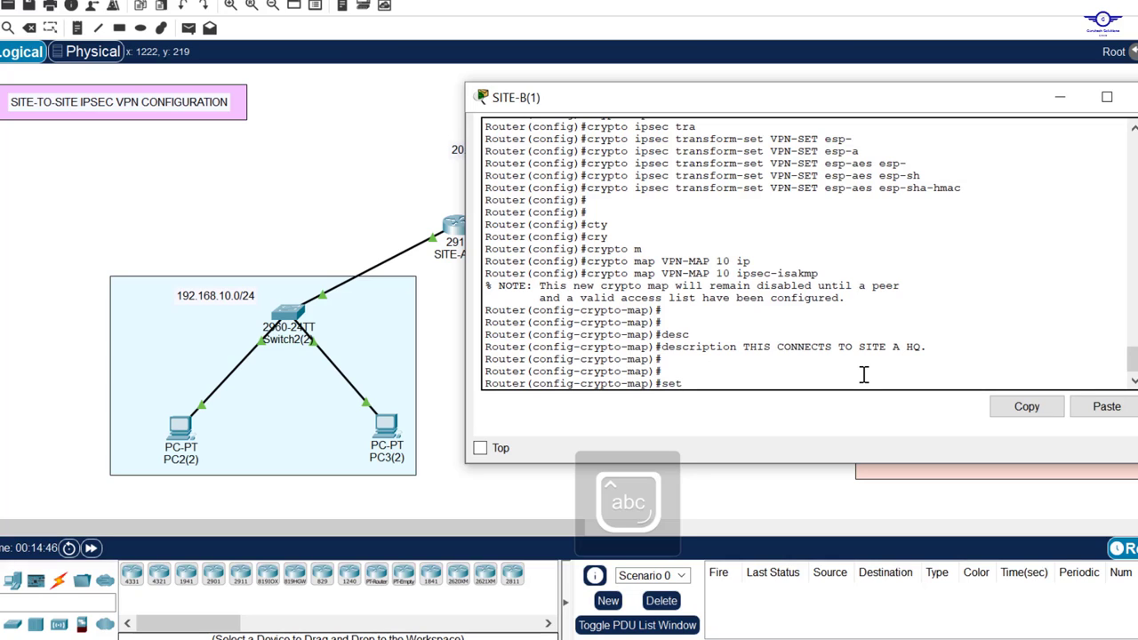
type(" pee")
key("Tab")
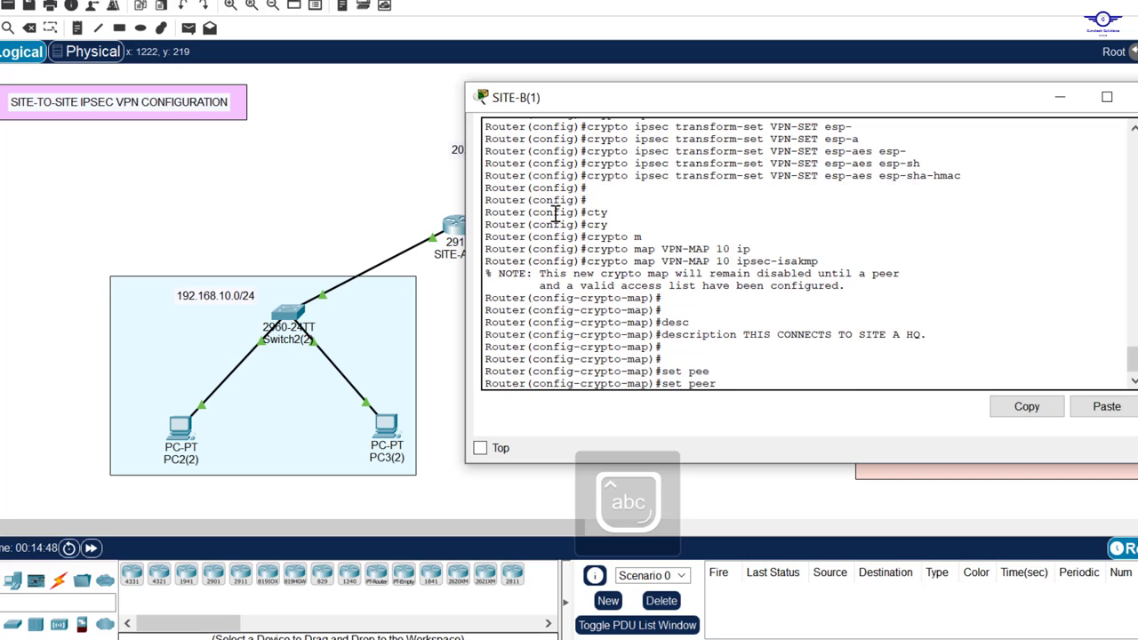
left_click(365, 197)
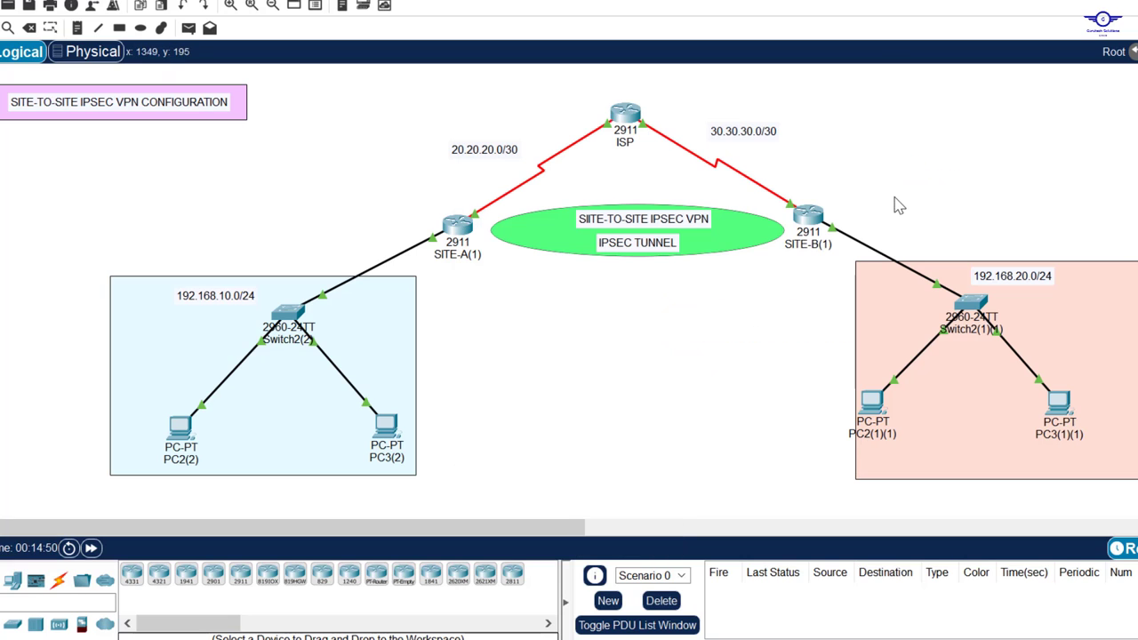
left_click(810, 214)
type("2")
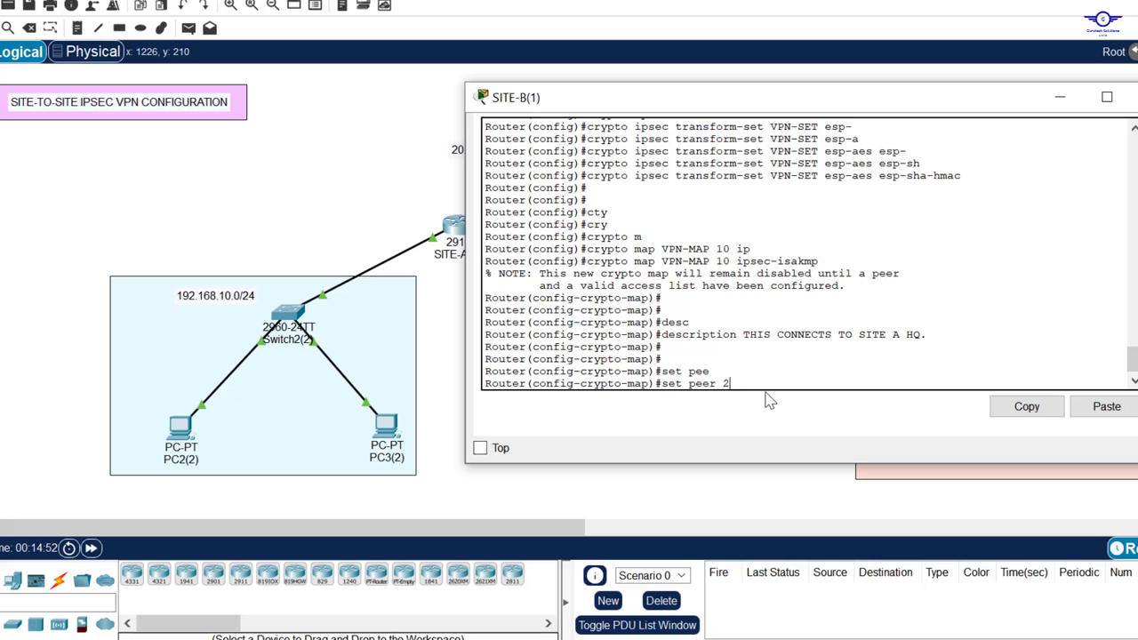
type("0.20.20")
type(".1")
type("2")
key("Return")
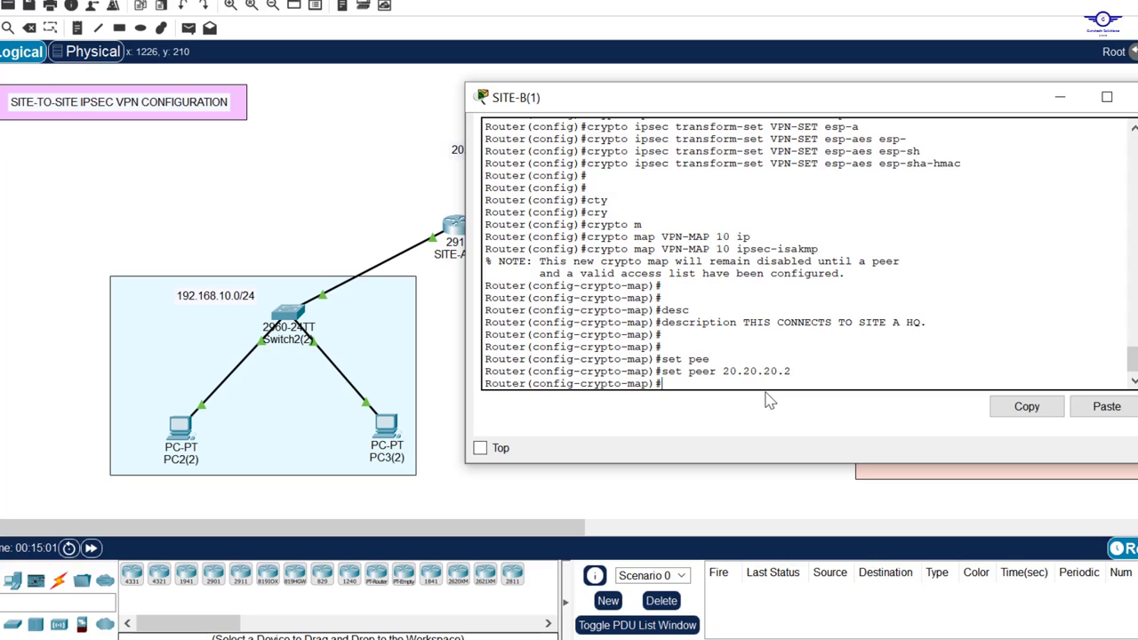
Step: Apply transform set VPN-SET to the crypto map, fixing a stray space in the name
type("set tr")
key("Tab")
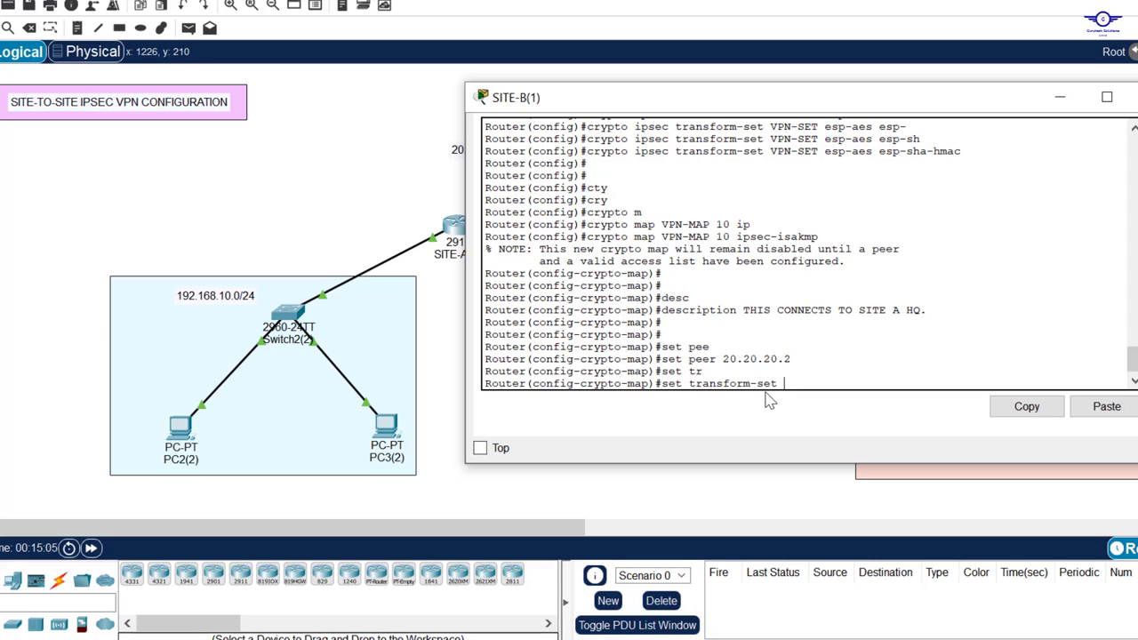
key("Caps_Lock")
scroll(732, 248, "up", 2)
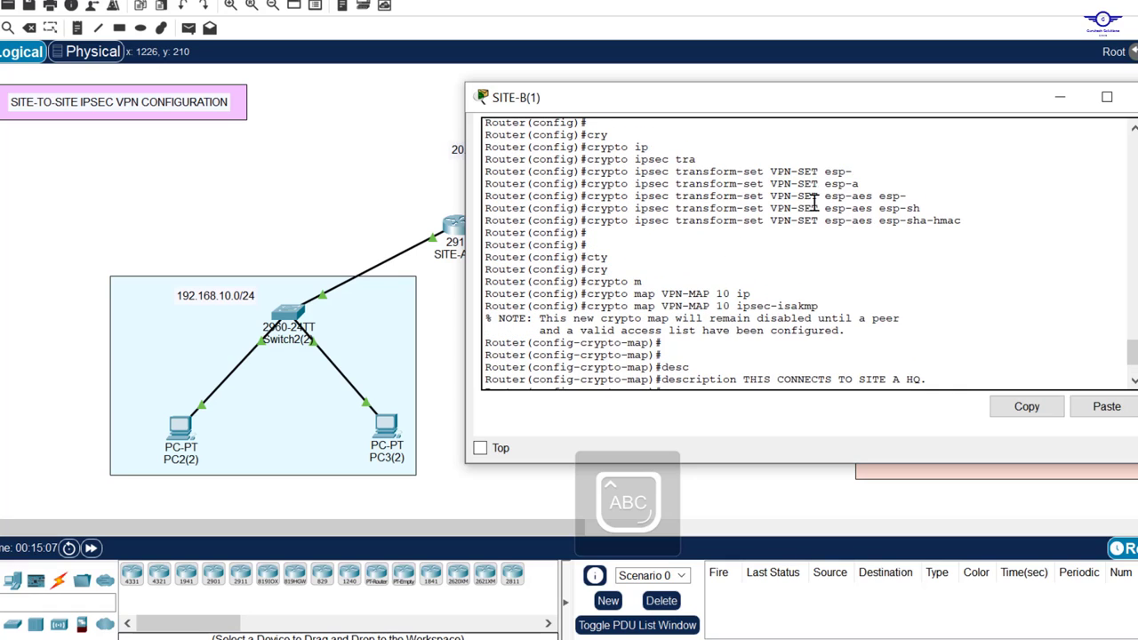
left_click_drag(818, 172, 770, 172)
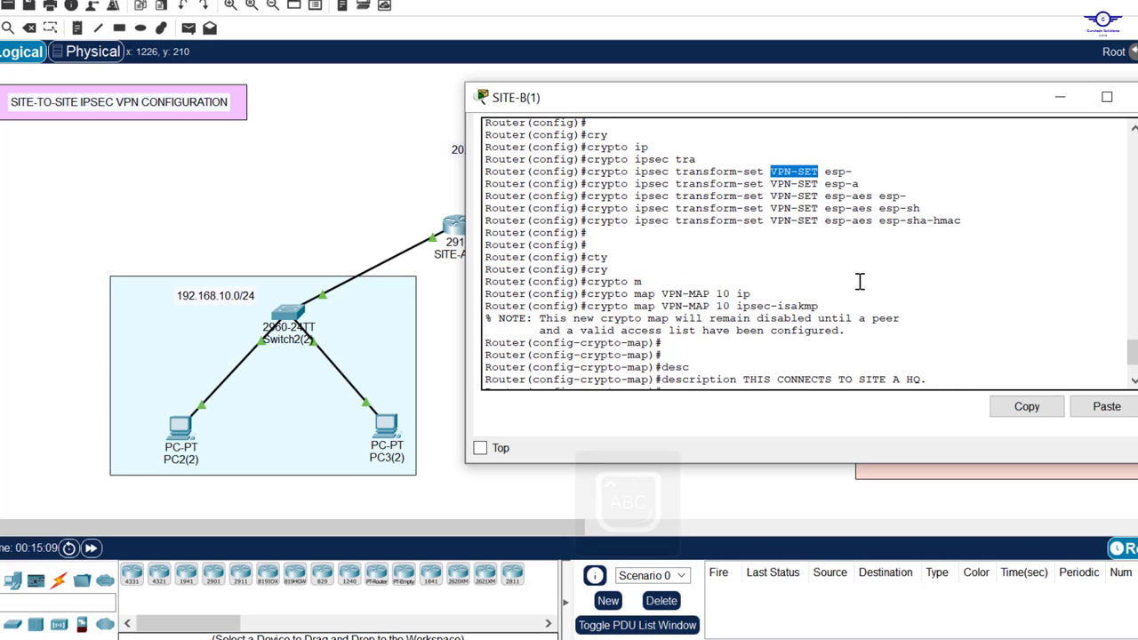
scroll(860, 282, "down", 2)
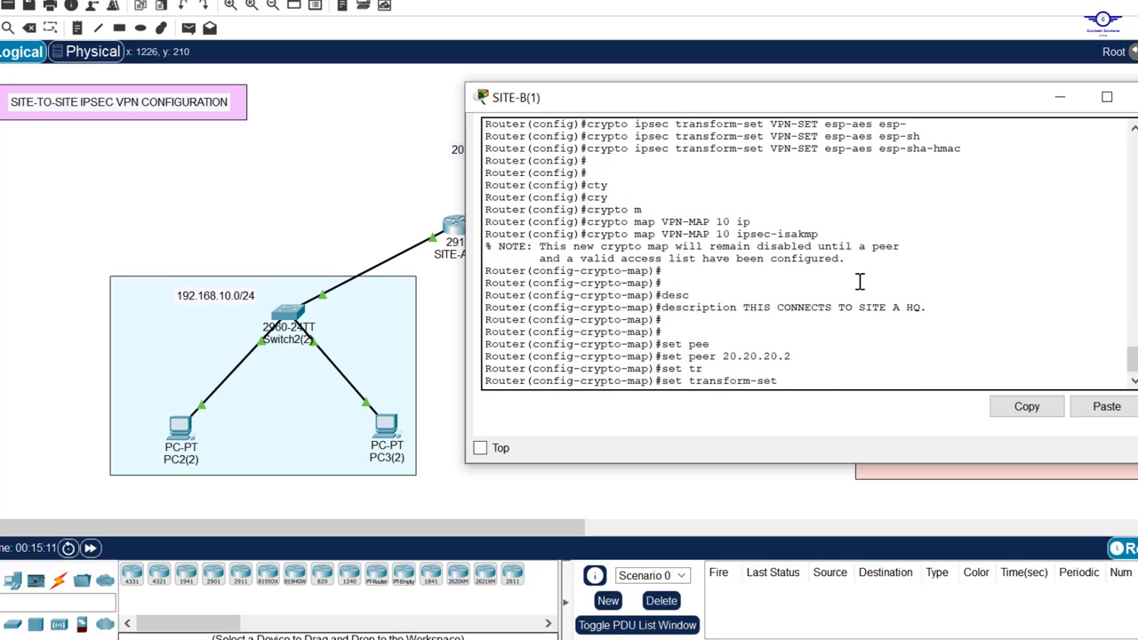
left_click(798, 373)
type("VPN -SET")
key("Return")
key("Return")
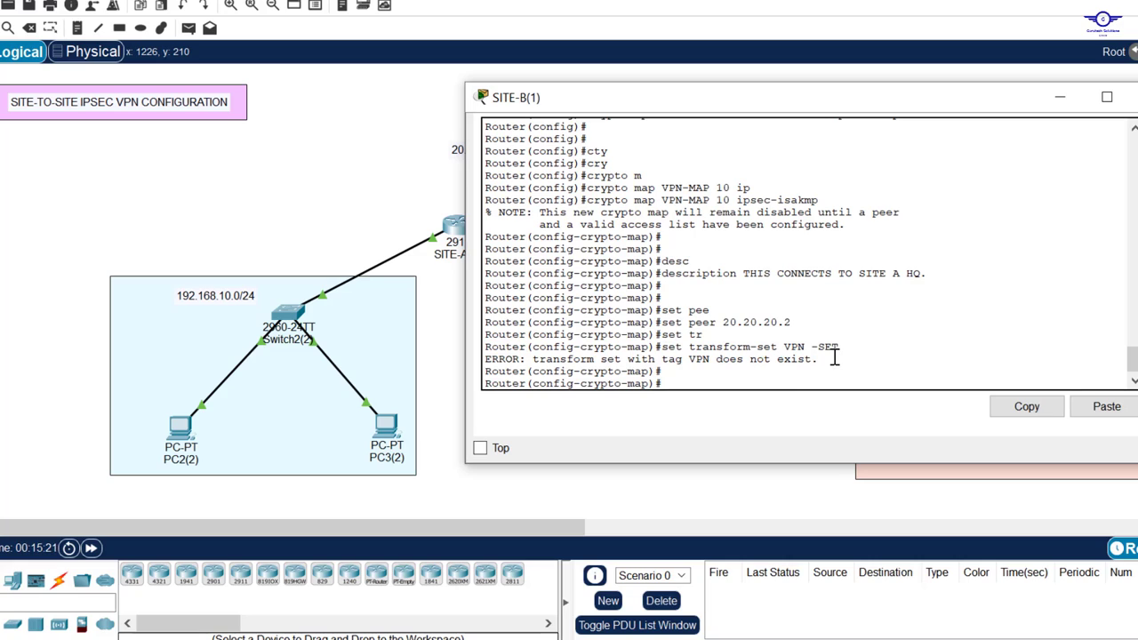
key("Up")
key("Left")
key("Left")
key("Left")
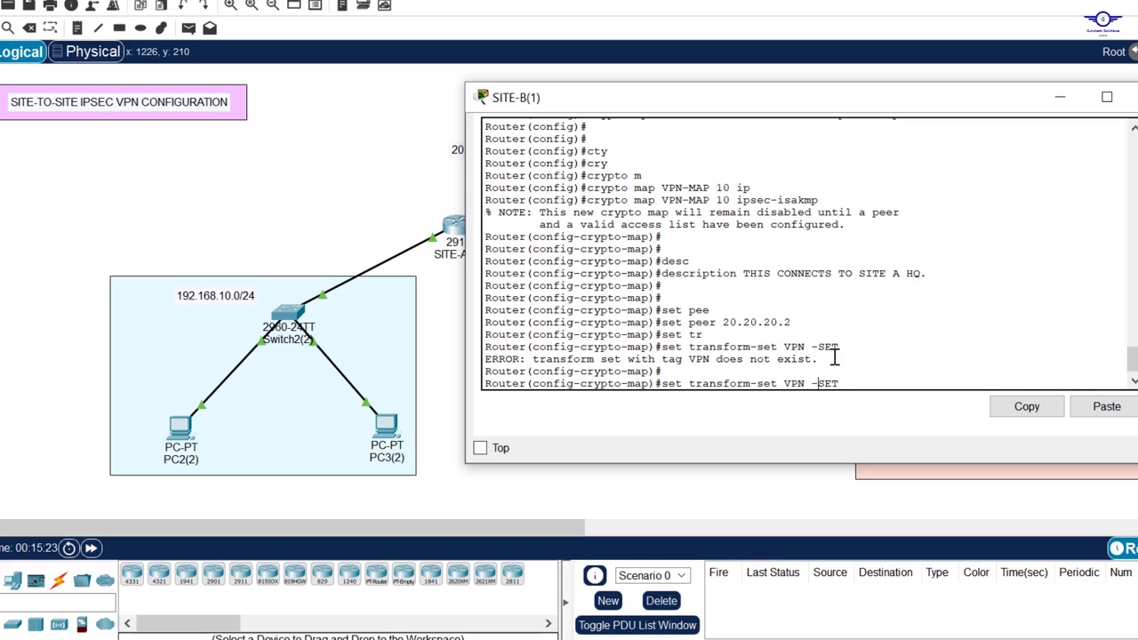
key("Left")
key("BackSpace")
key("Return")
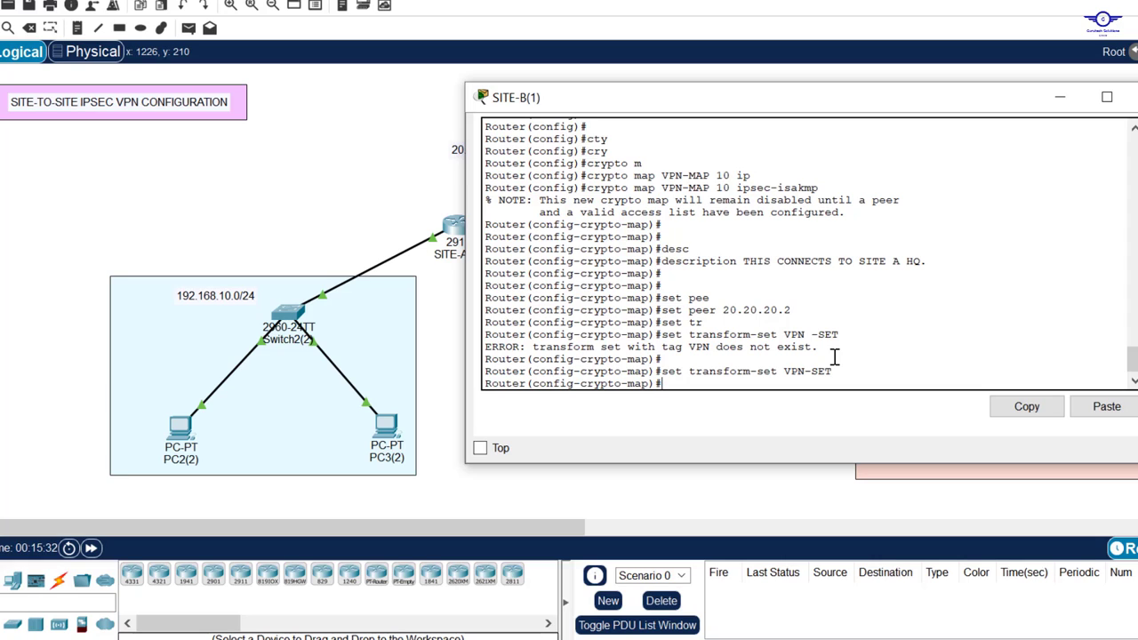
Step: Match access list 130 on SITE-B's crypto map
type("matc")
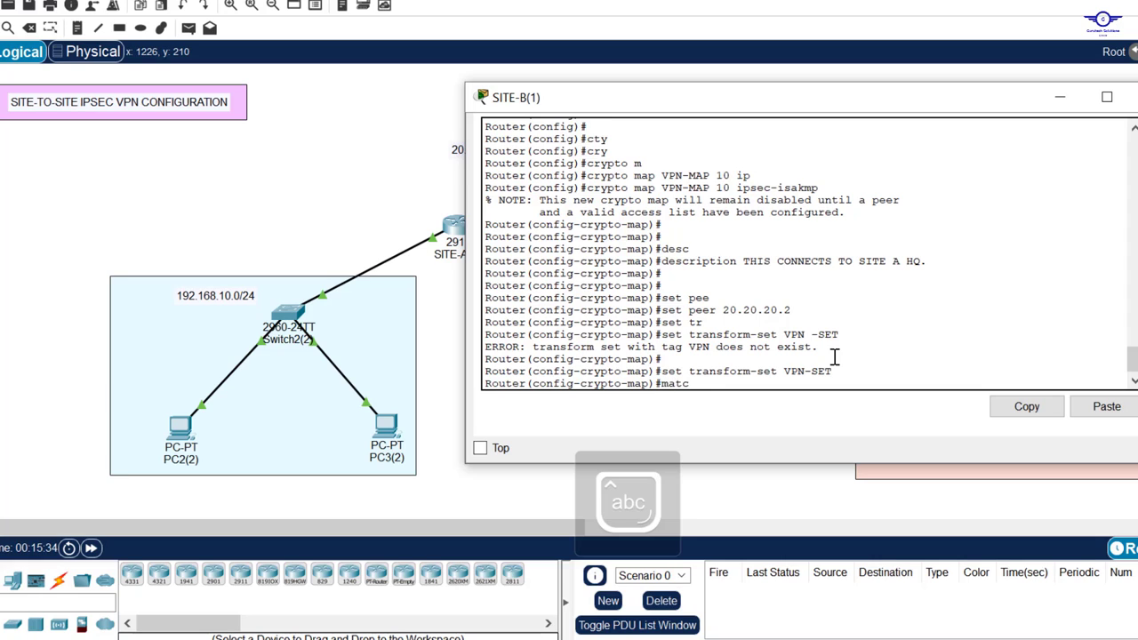
key("Tab")
type("add")
key("Tab")
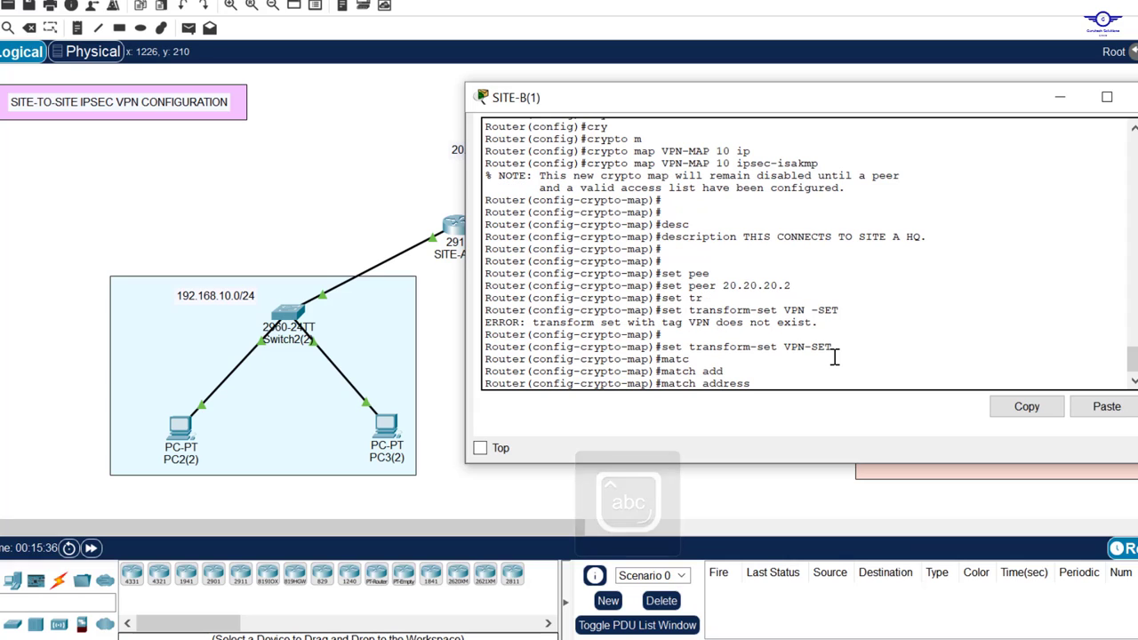
type("130")
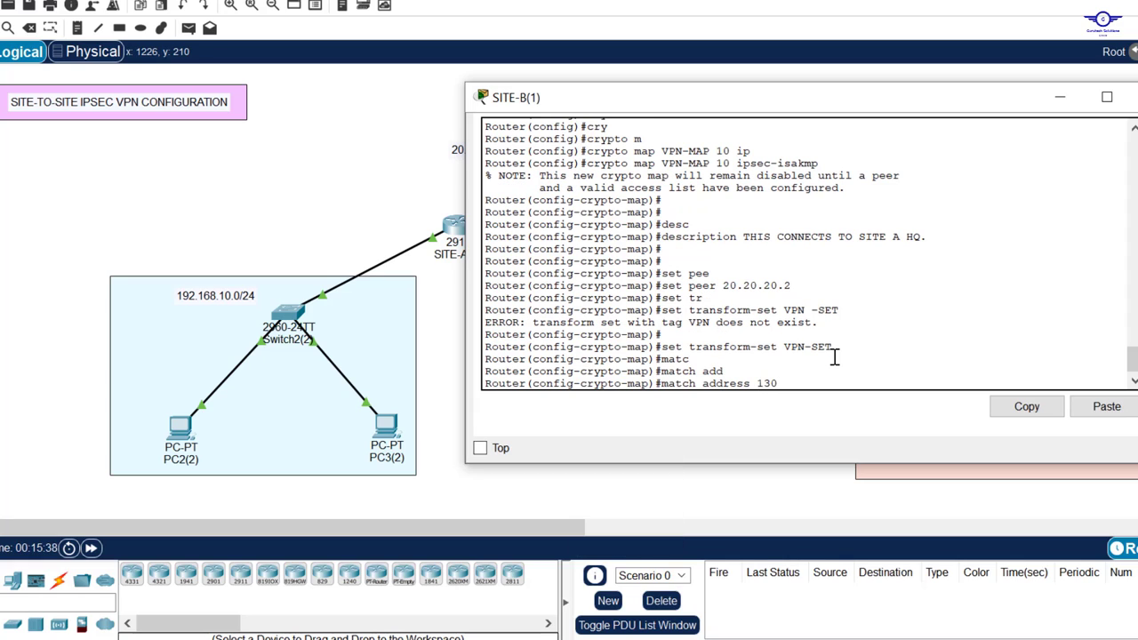
key("Return")
Step: Leave crypto-map mode and save SITE-B's configuration with do wr
type("ex")
key("Return")
key("Return")
key("Return")
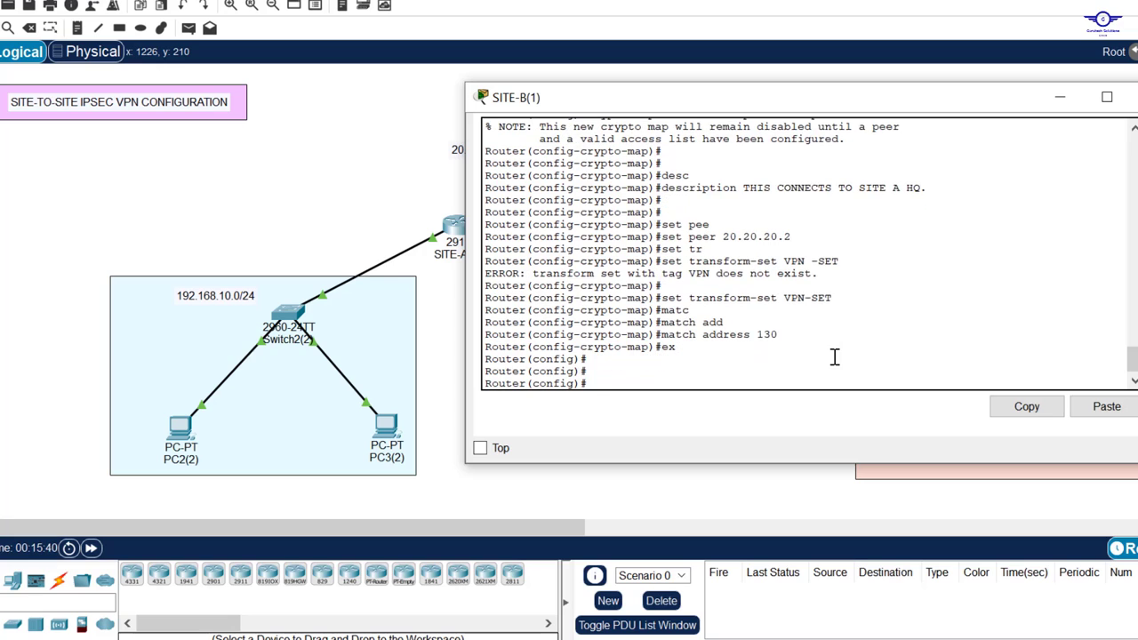
type("do wr")
key("Return")
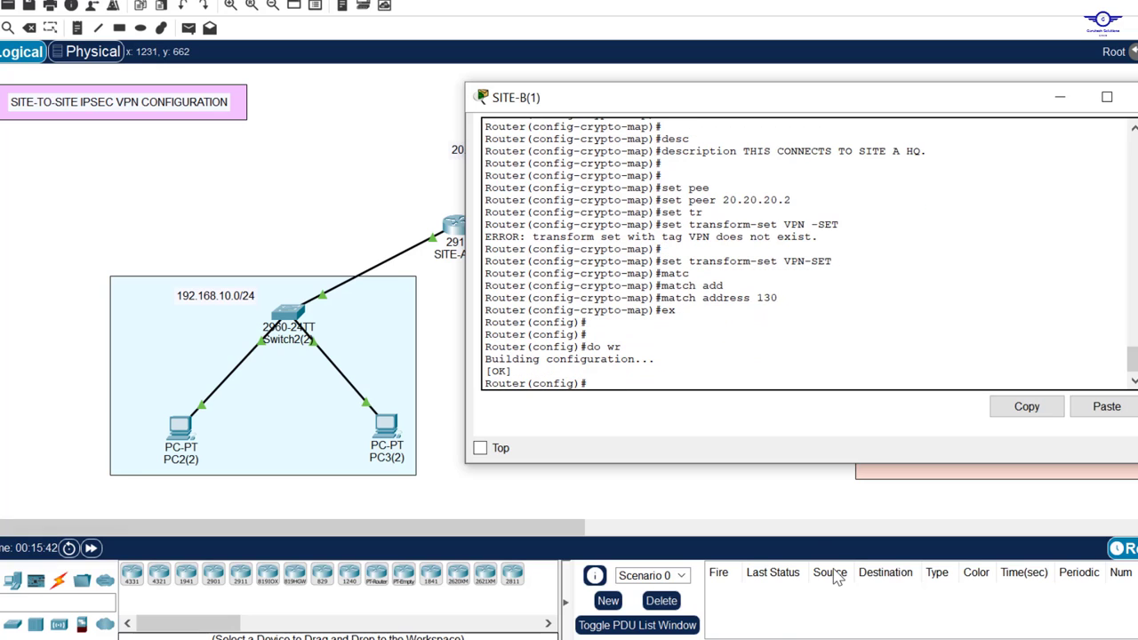
Step: Put away the guide and SITE-B console, checking the SITE-A–ISP link's serial port labels
key("alt+Tab")
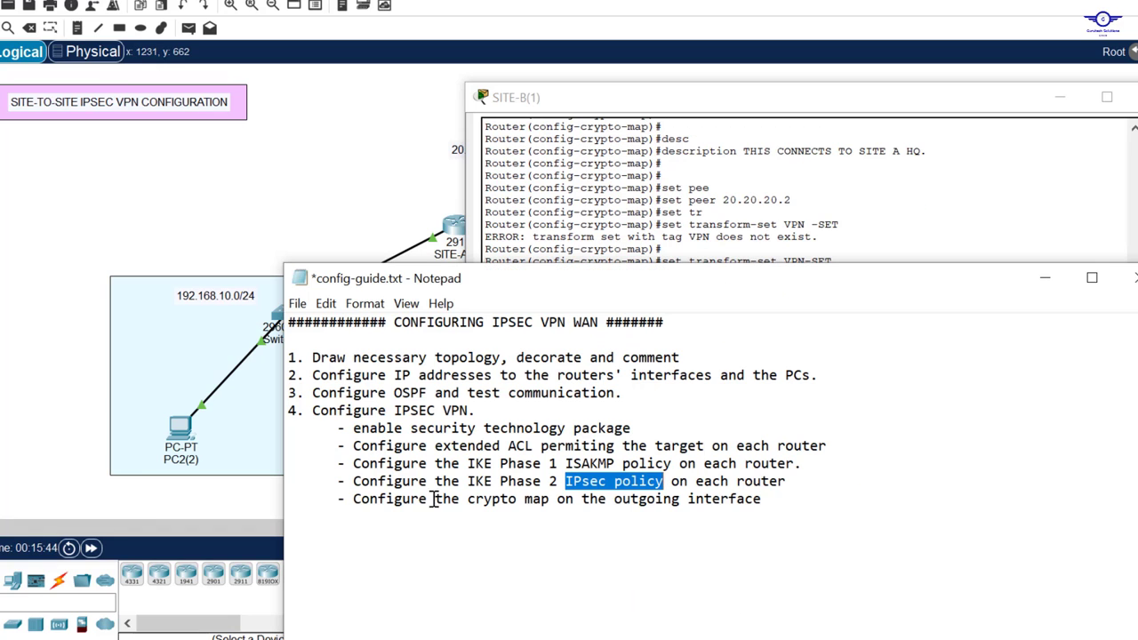
left_click(787, 508)
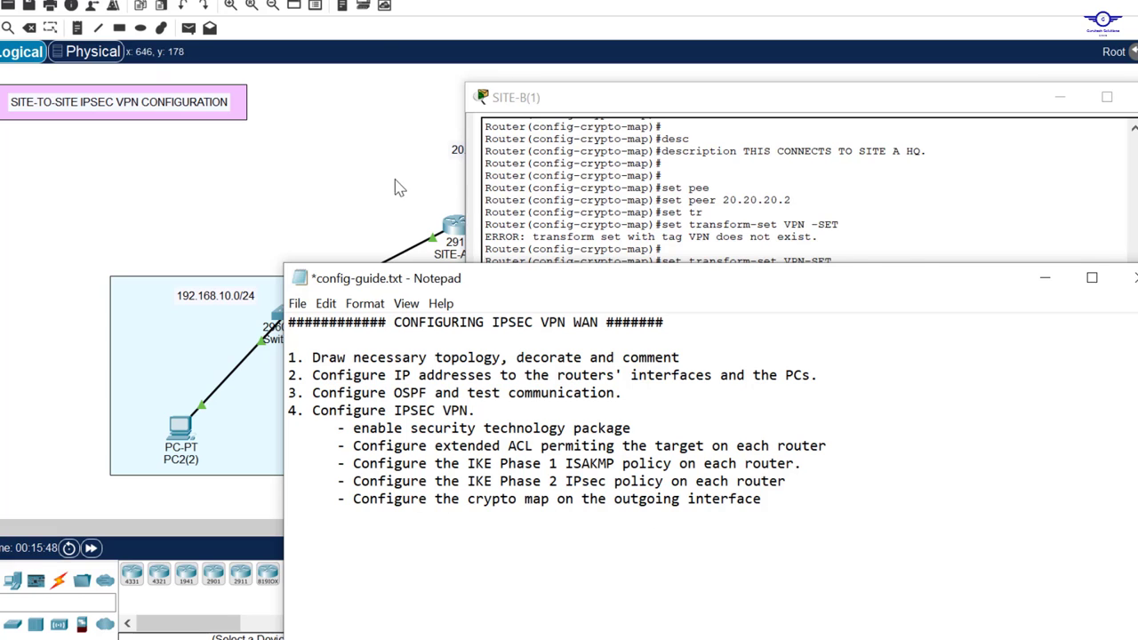
key("alt+Tab")
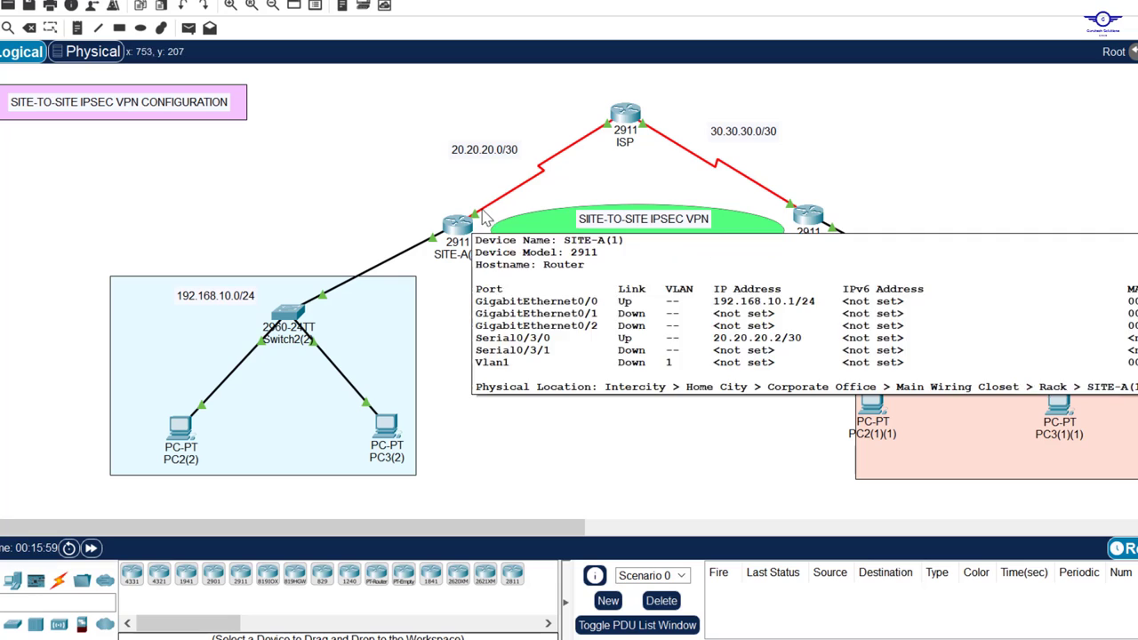
mouse_move(477, 225)
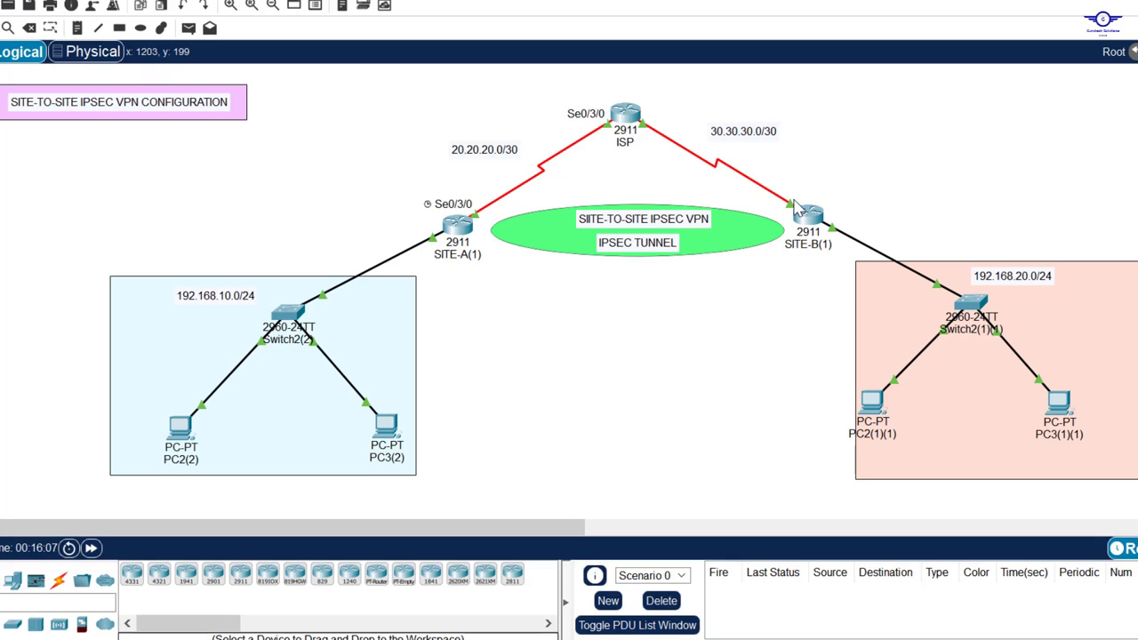
mouse_move(796, 206)
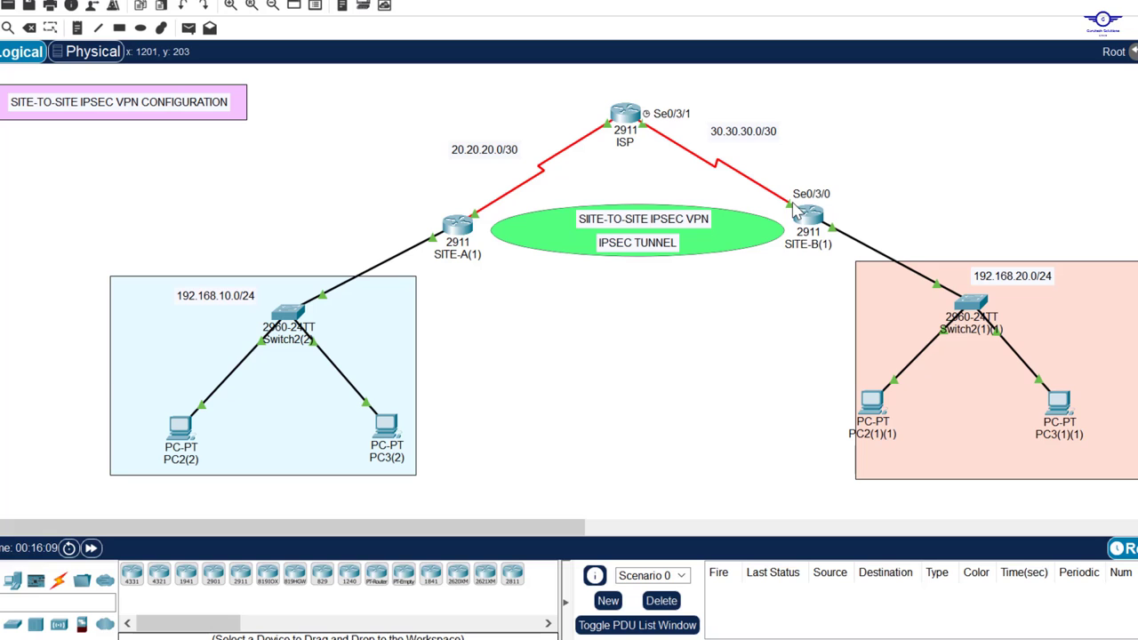
Step: Open SITE-A's CLI, reposition its window, and page through the configuration
left_click(458, 227)
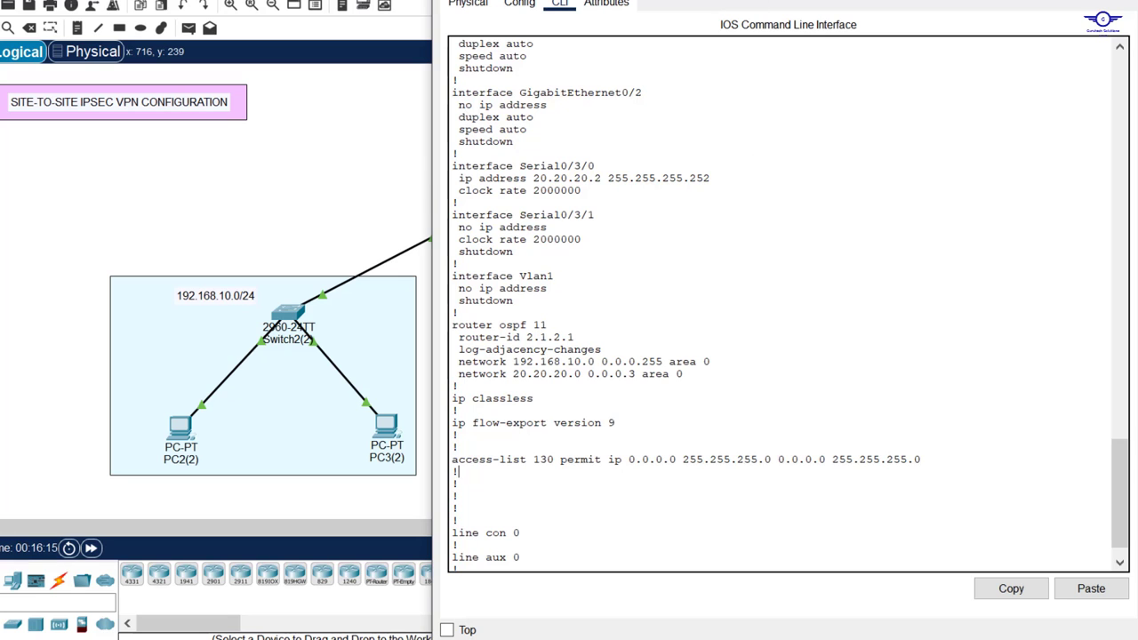
left_click_drag(749, 0, 744, 63)
scroll(719, 361, "down", 8)
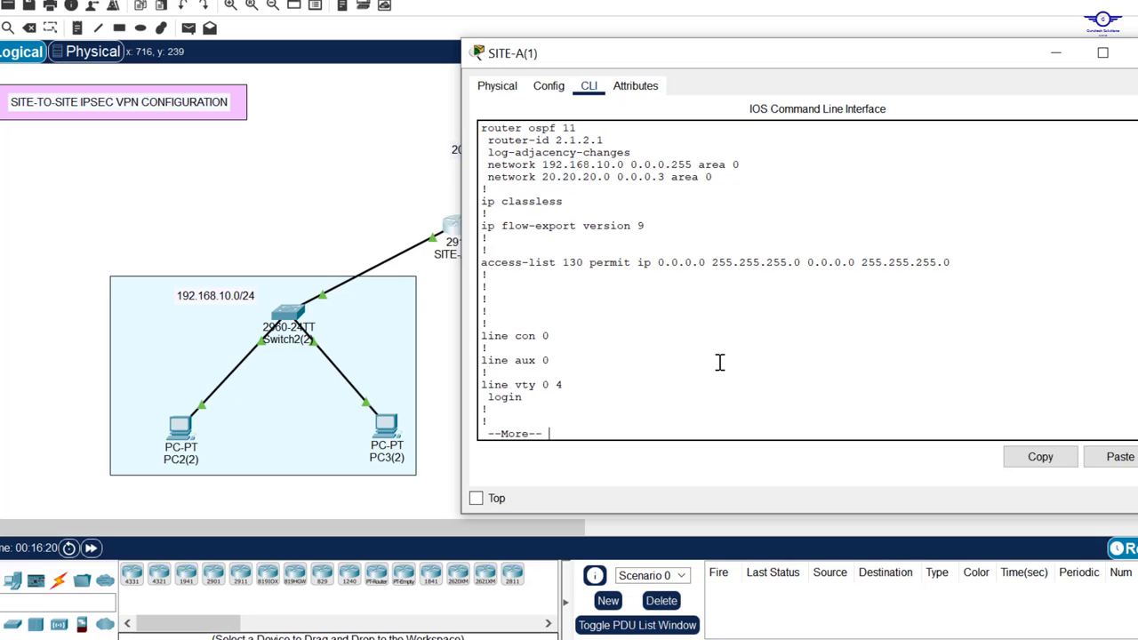
key("Return")
key("Return")
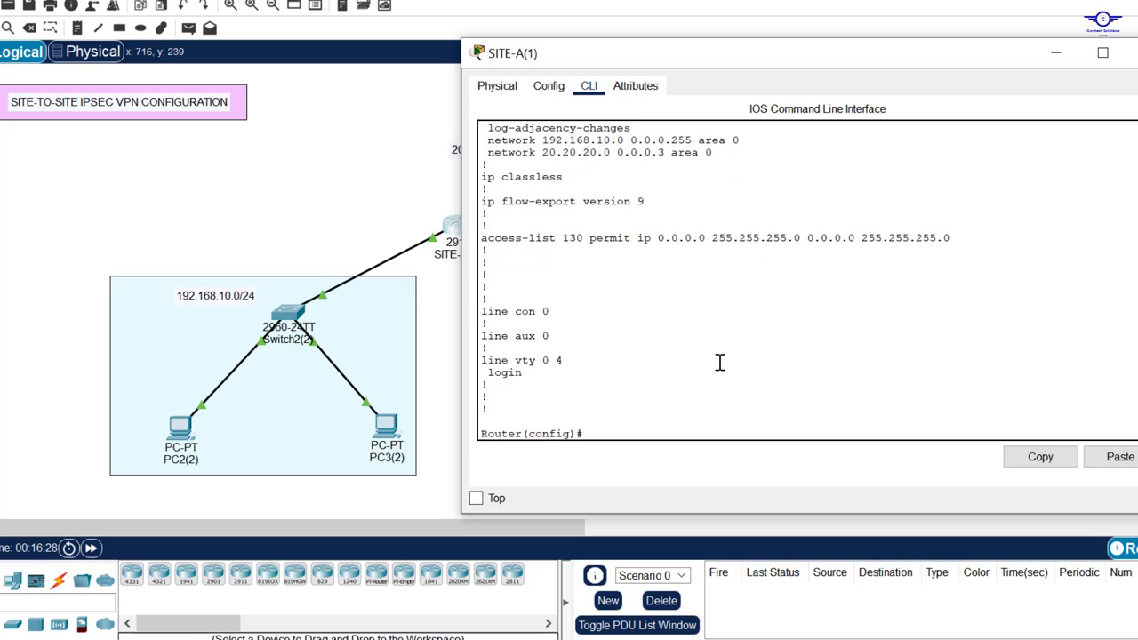
Step: Apply crypto map VPN-MAP to SITE-A's serial 0/3/0 interface
type("int se0/3/0")
key("Return")
key("Return")
key("Return")
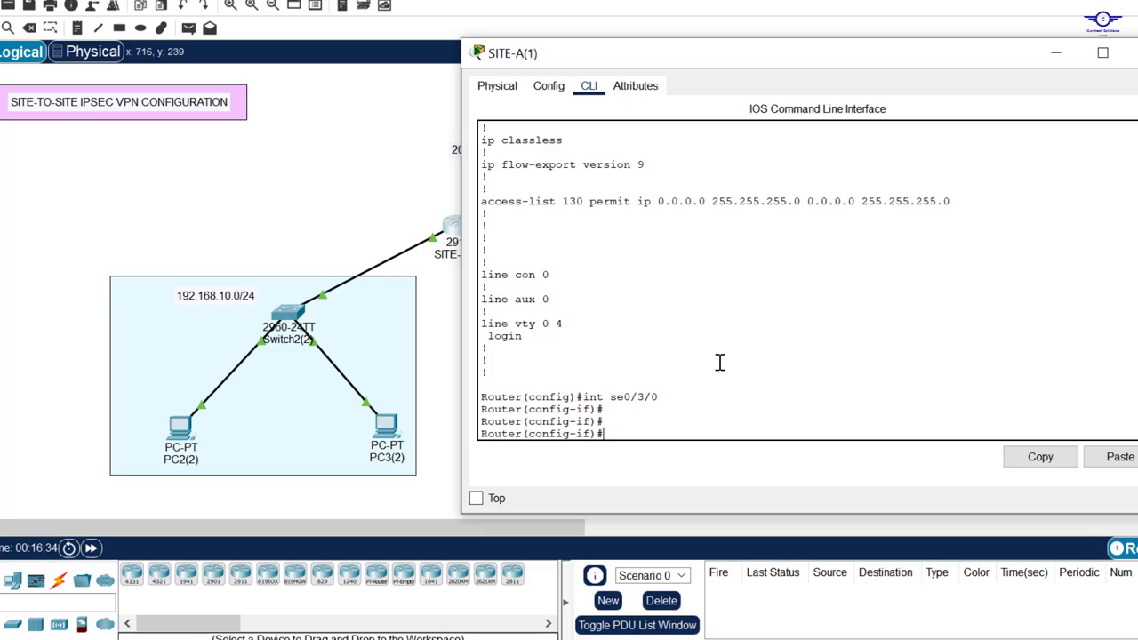
type("cry")
key("Tab")
type("m")
key("Tab")
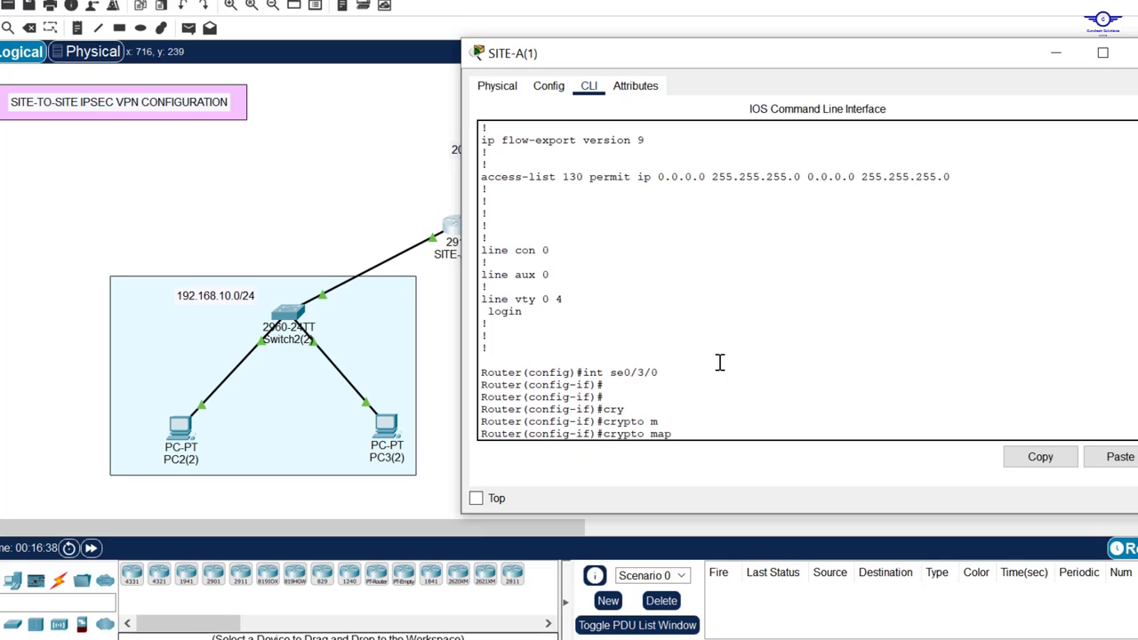
key("Caps_Lock")
type("VPN")
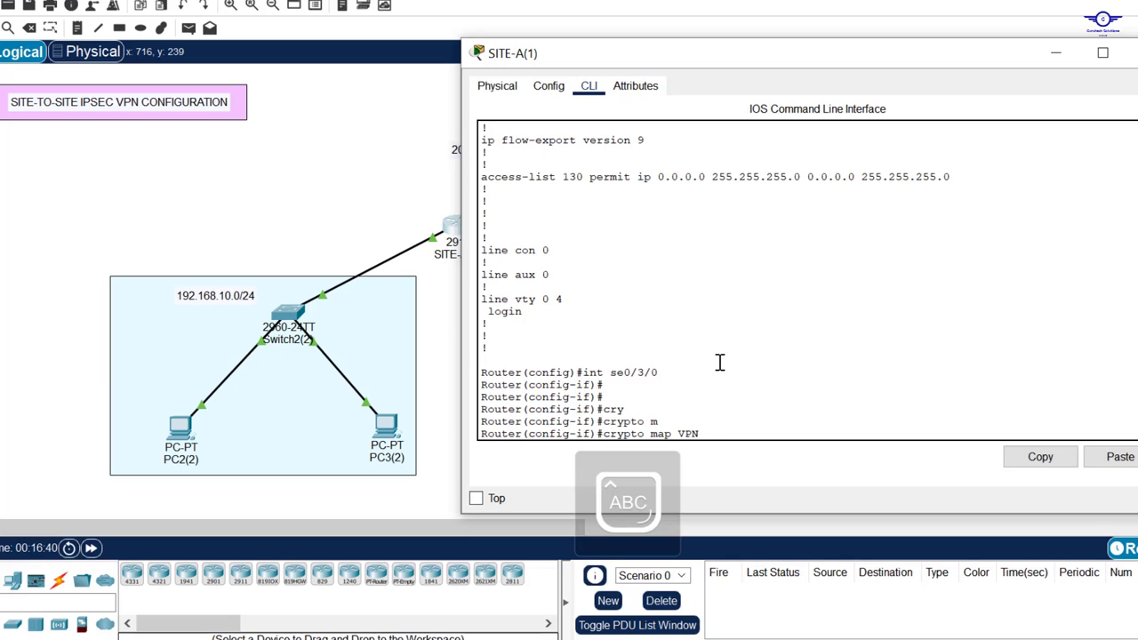
type("-MAP")
key("Return")
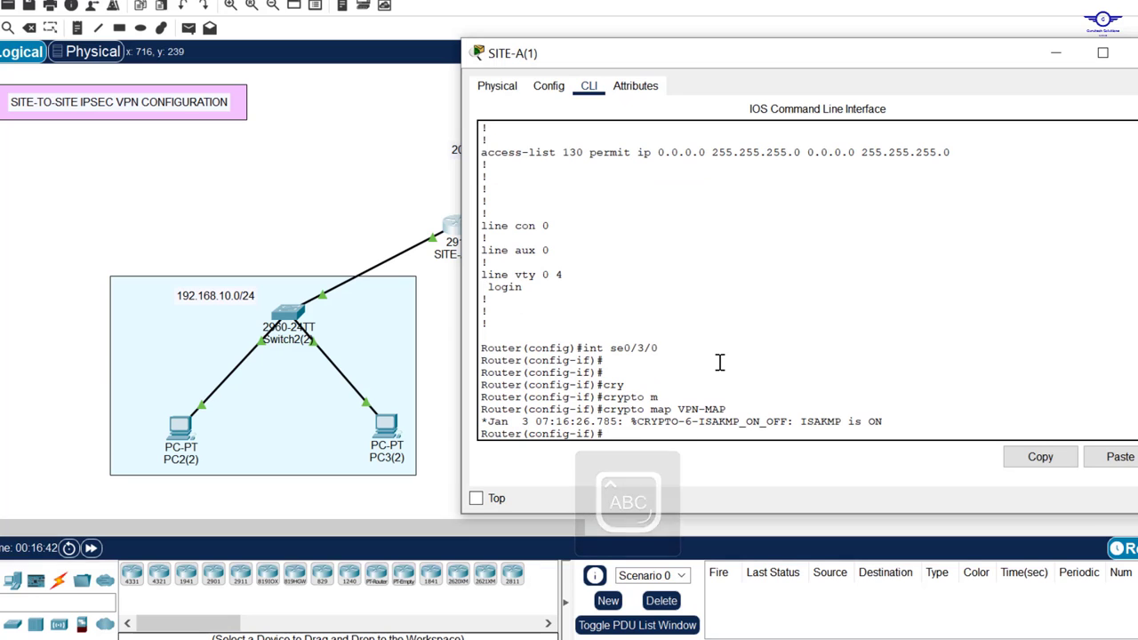
Step: Exit interface mode and save SITE-A's configuration with do wr
type("EX")
key("Return")
key("Return")
key("Return")
key("Return")
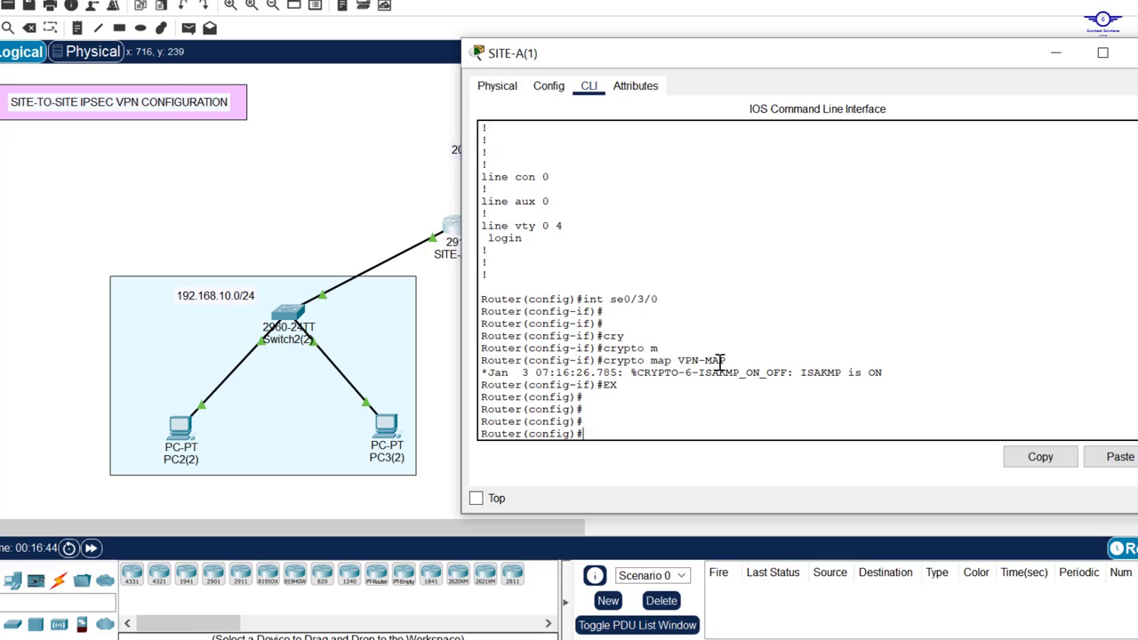
type("DO WR")
key("Return")
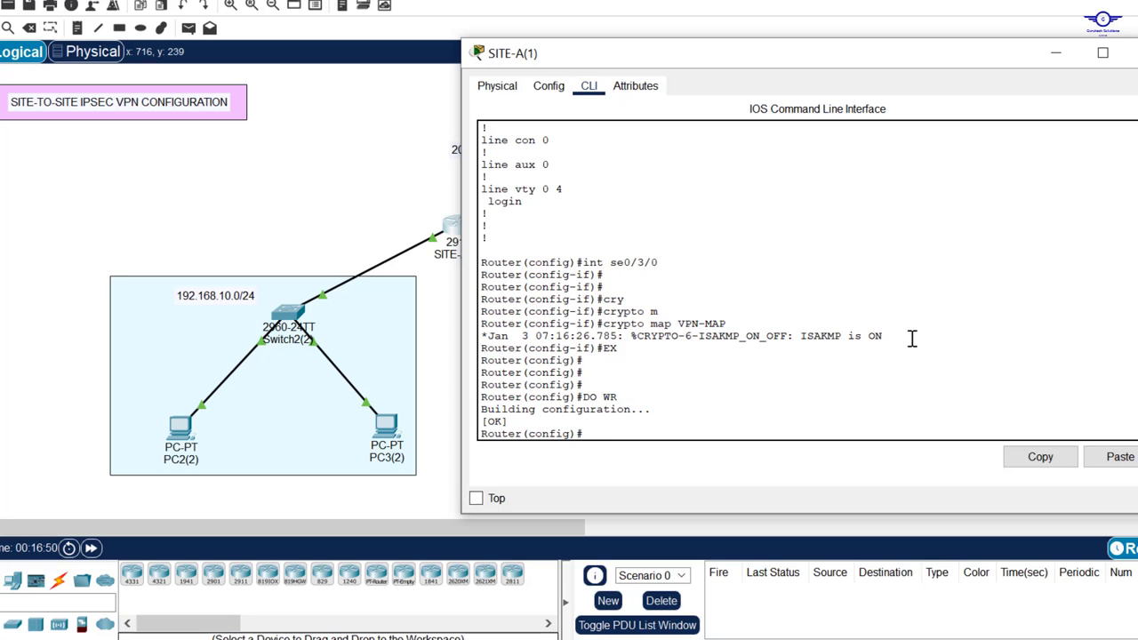
Step: Close SITE-A's console and enter serial 0/3/0 interface configuration on SITE-B
left_click(1133, 53)
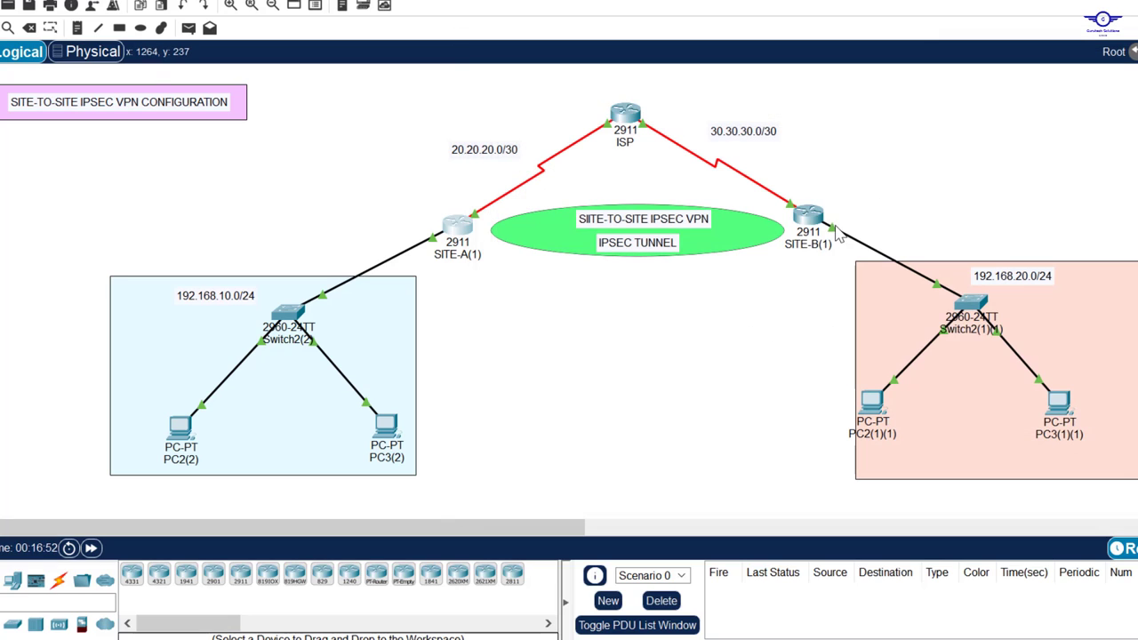
left_click(818, 230)
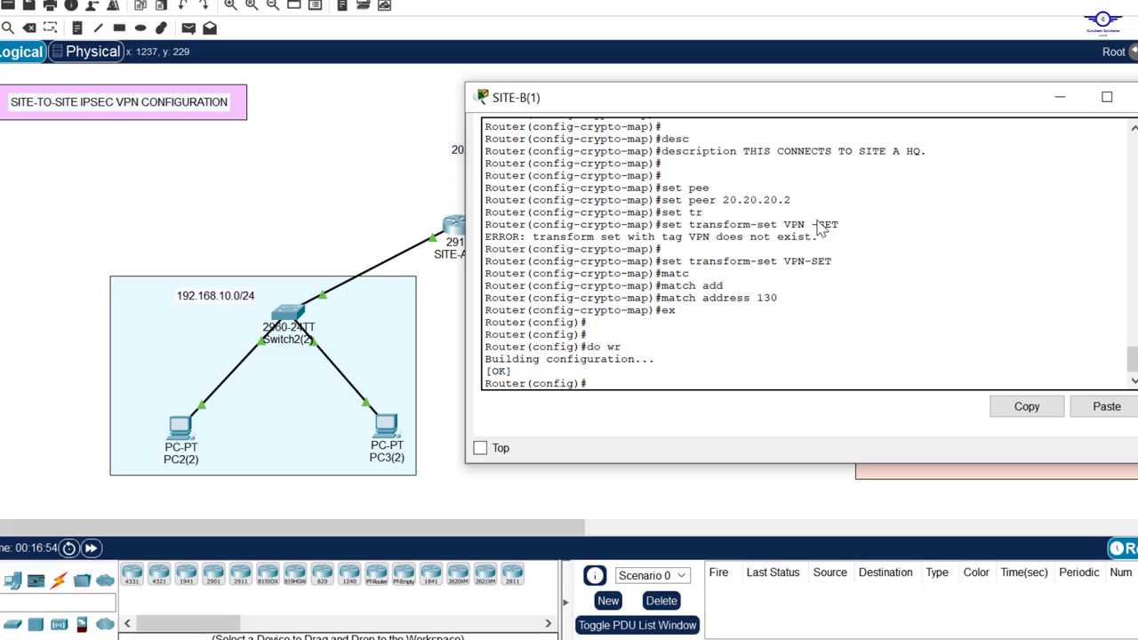
key("Return")
key("Return")
key("Return")
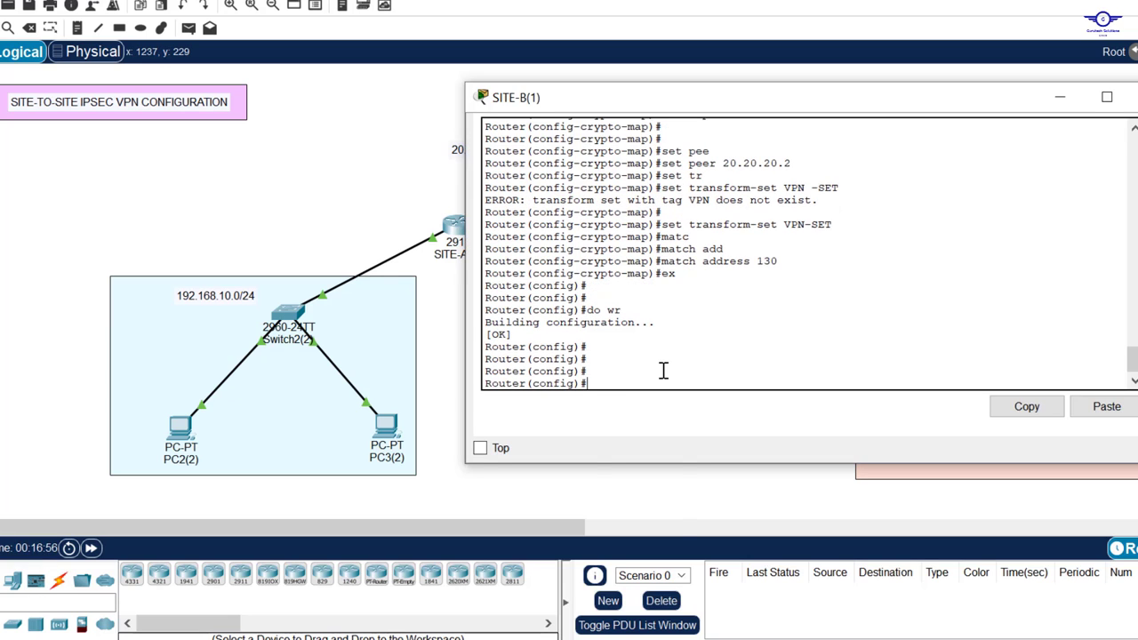
type("int se")
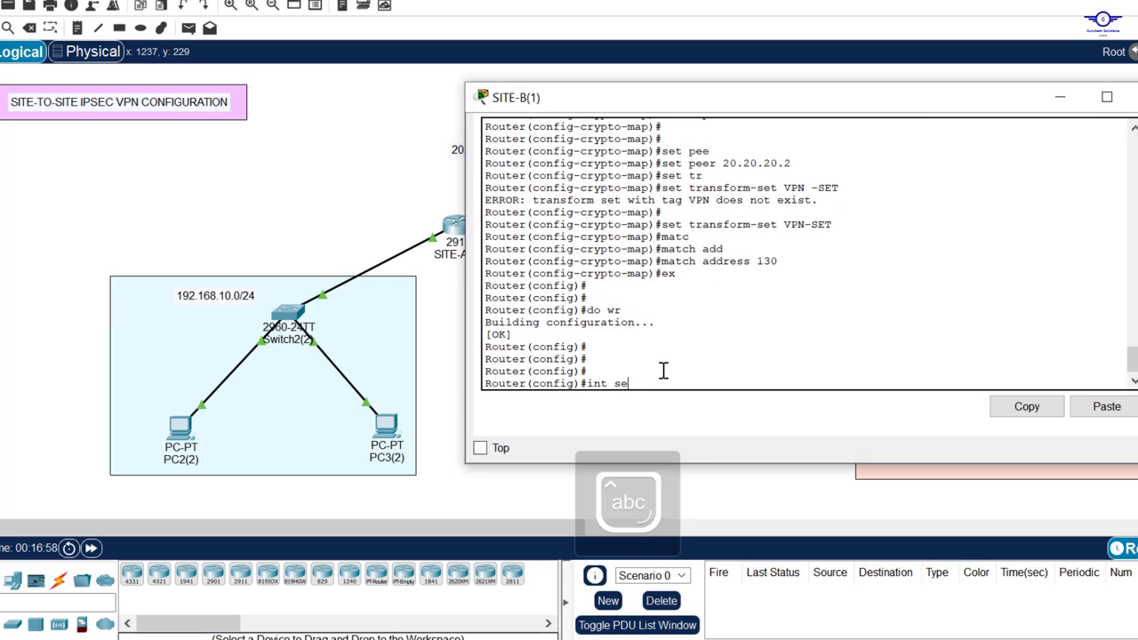
type("0/2")
key("BackSpace")
type("3")
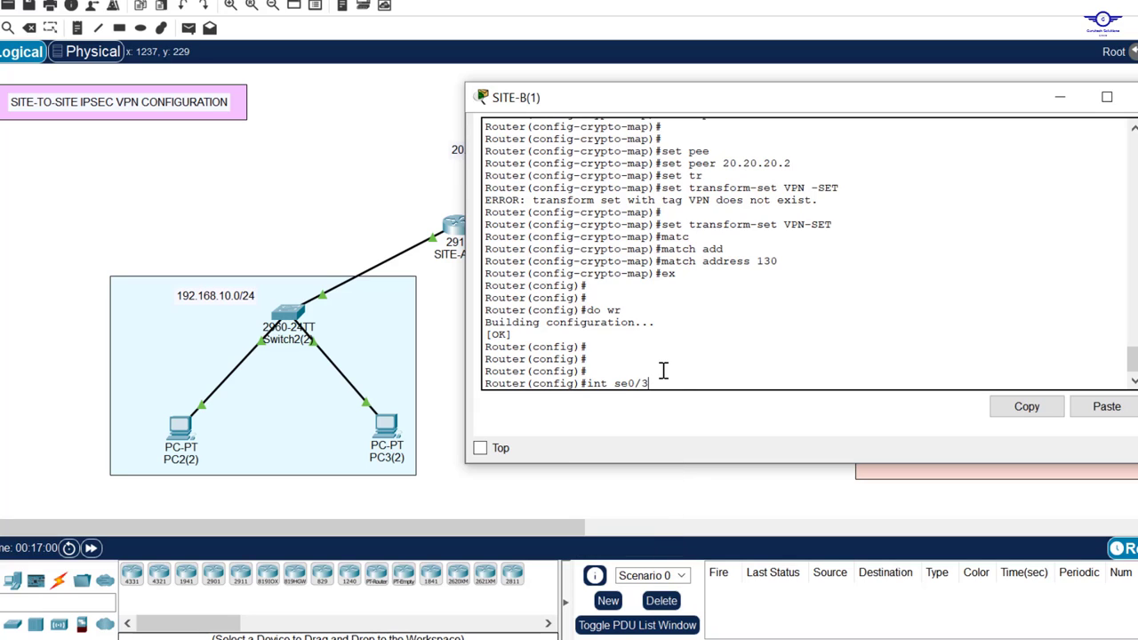
type("/0")
key("Return")
key("Return")
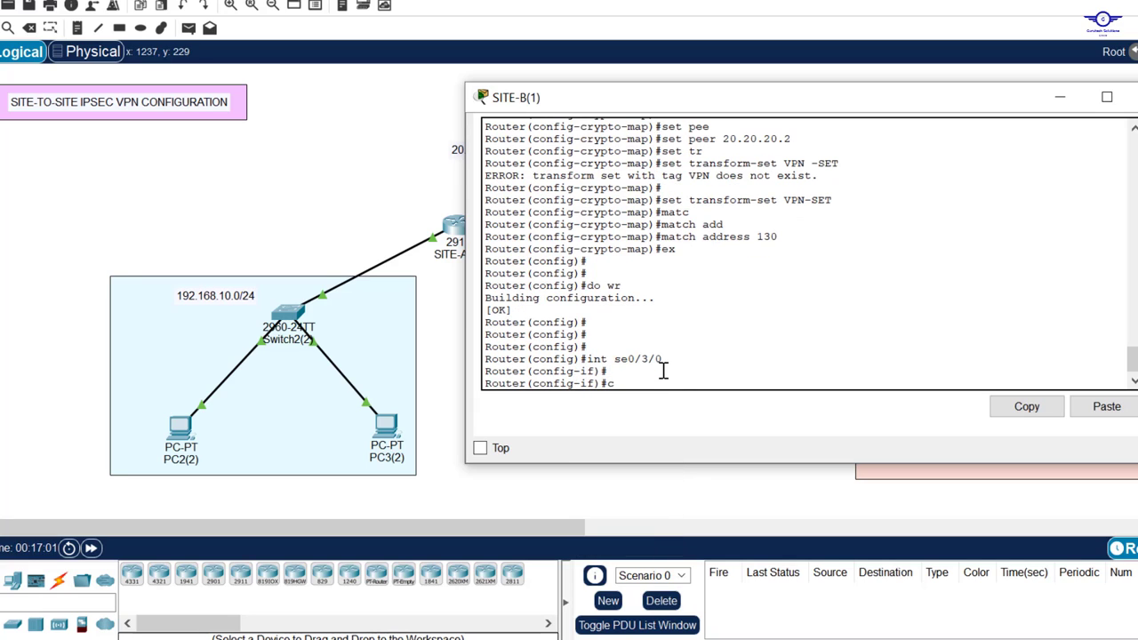
Step: Apply crypto map VPN-MAP to SITE-B's serial 0/3/0 interface
type("cry")
key("Tab")
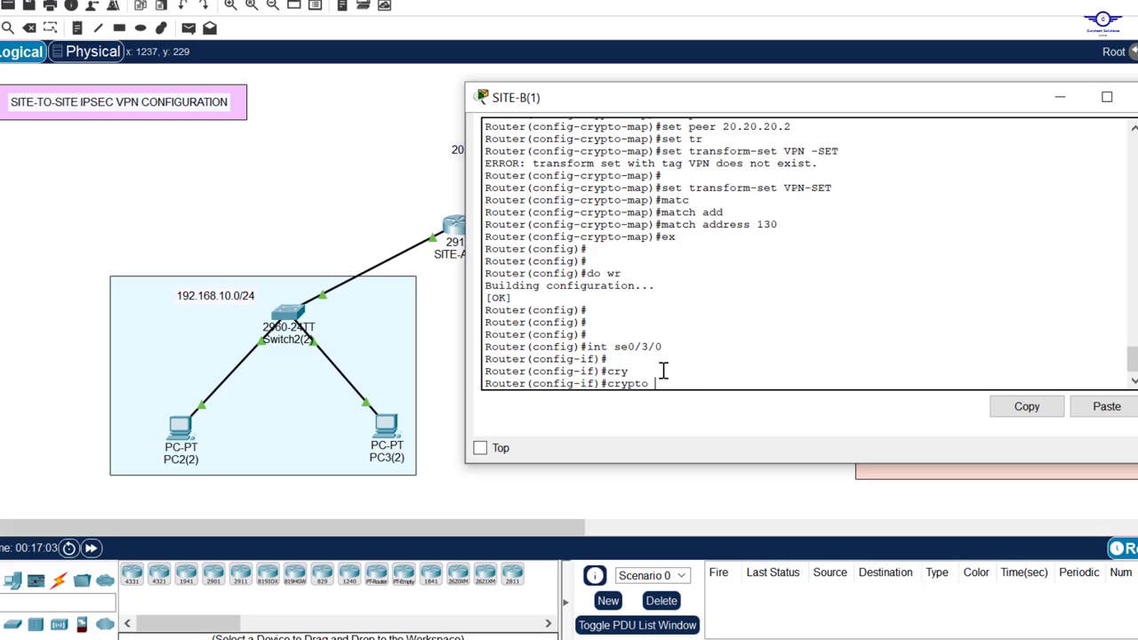
type("m")
key("Tab")
key("Caps_Lock")
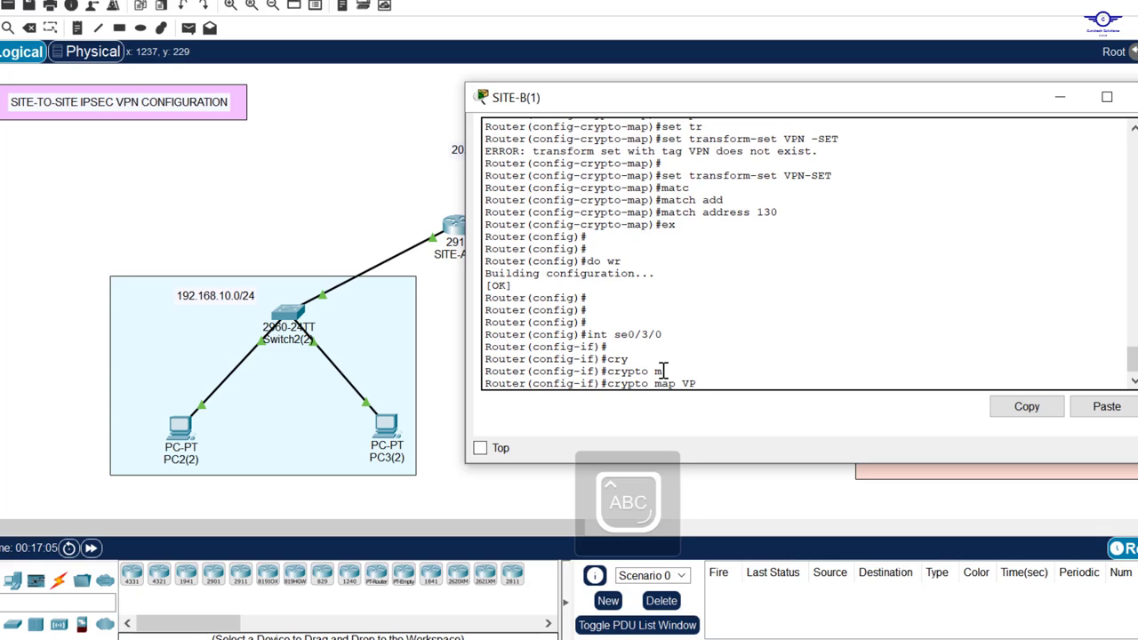
type("VPN-MAP")
key("Return")
Step: Exit interface mode and save SITE-B's configuration with do wr
type("EX")
key("Return")
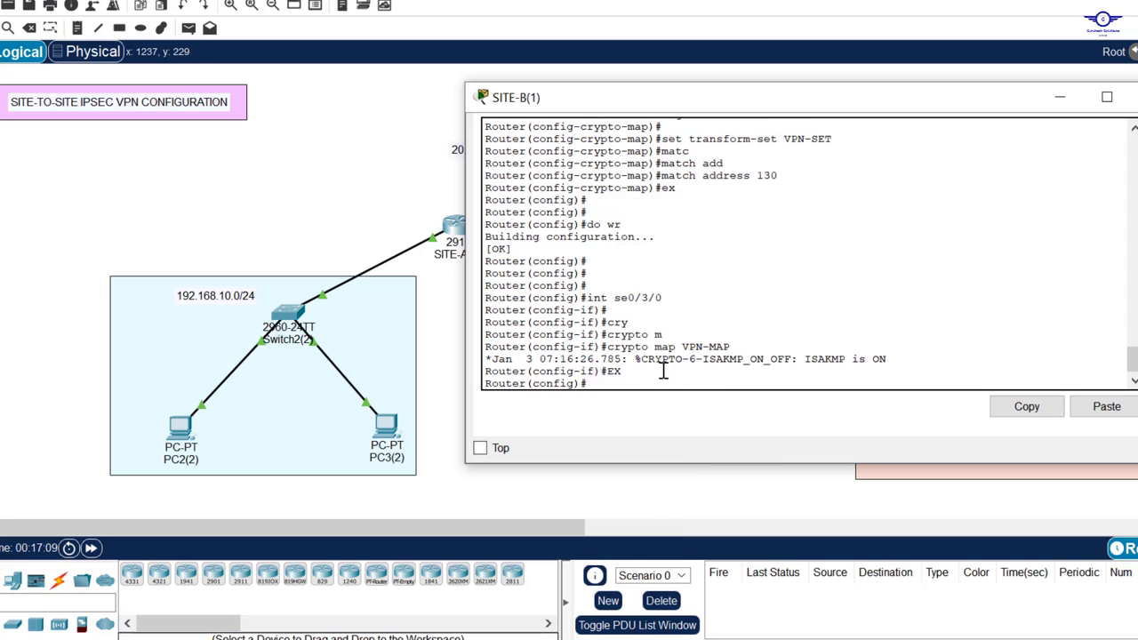
key("Return")
key("Return")
key("Return")
type("DO WR")
key("Return")
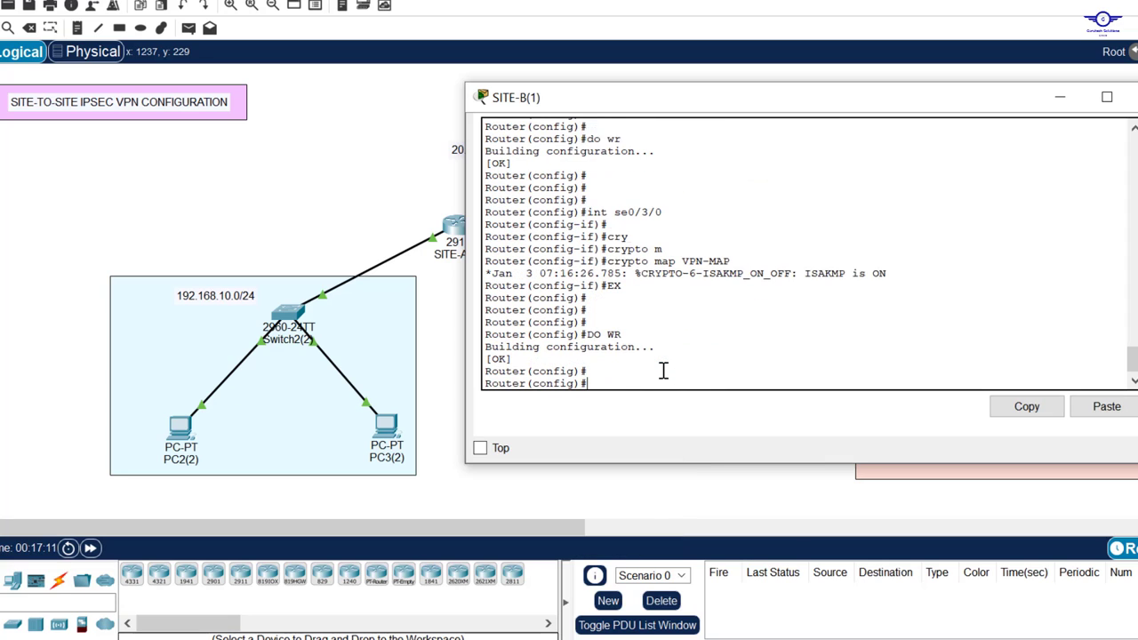
key("Return")
key("Return")
Step: Close SITE-B's console, reopen SITE-A's CLI, and move its window to the top
left_click(1135, 97)
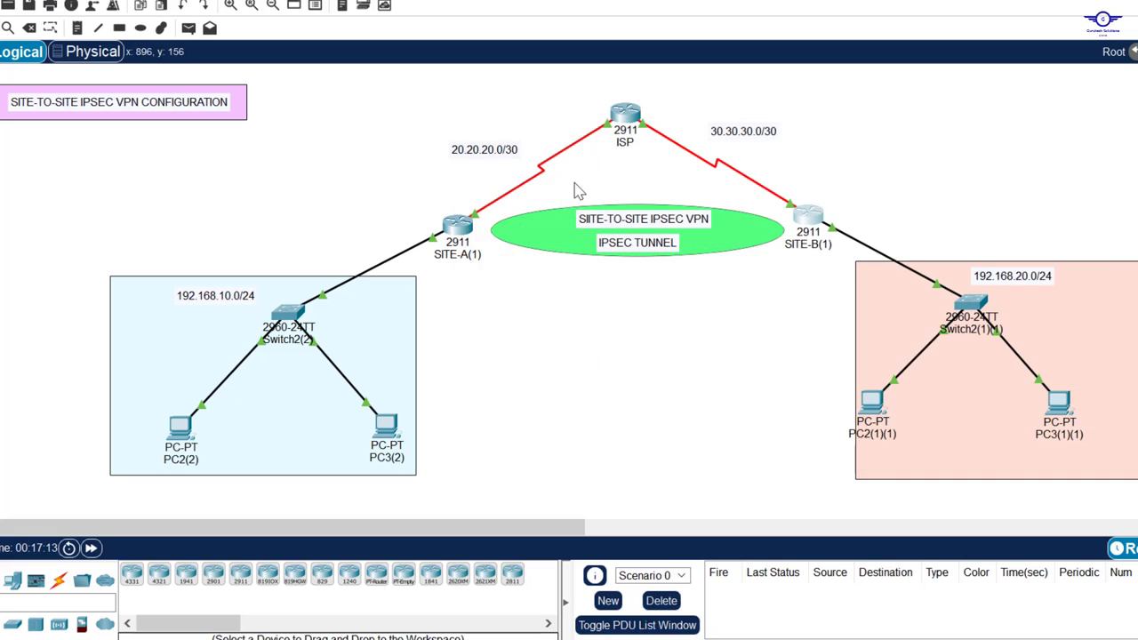
left_click(449, 235)
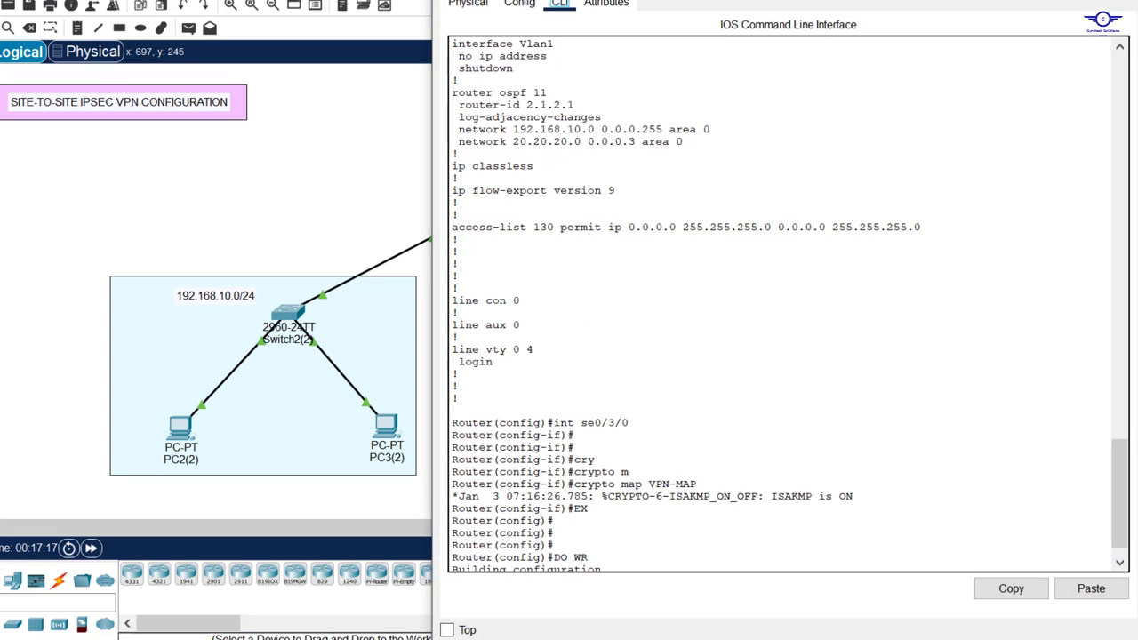
left_click(1038, 1)
left_click(810, 219)
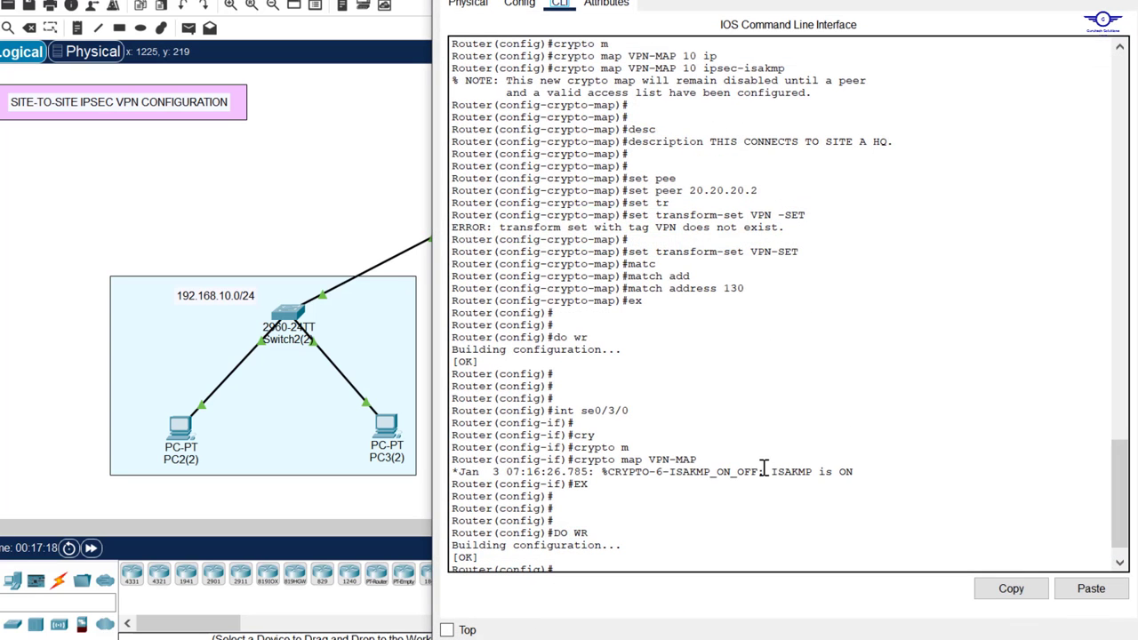
left_click(1038, 0)
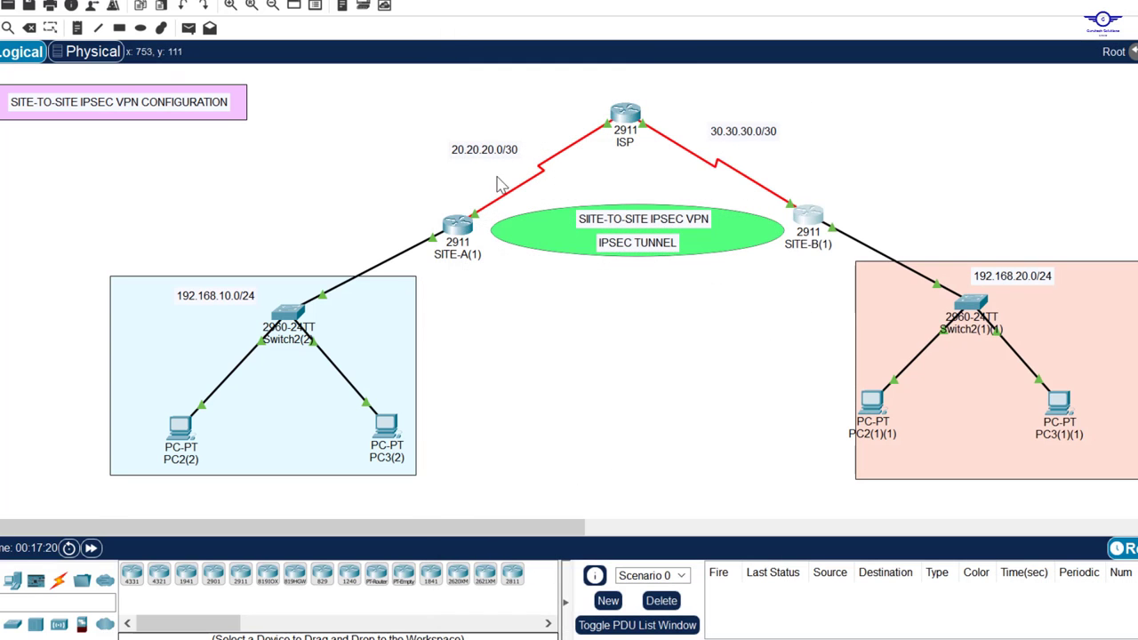
left_click(459, 226)
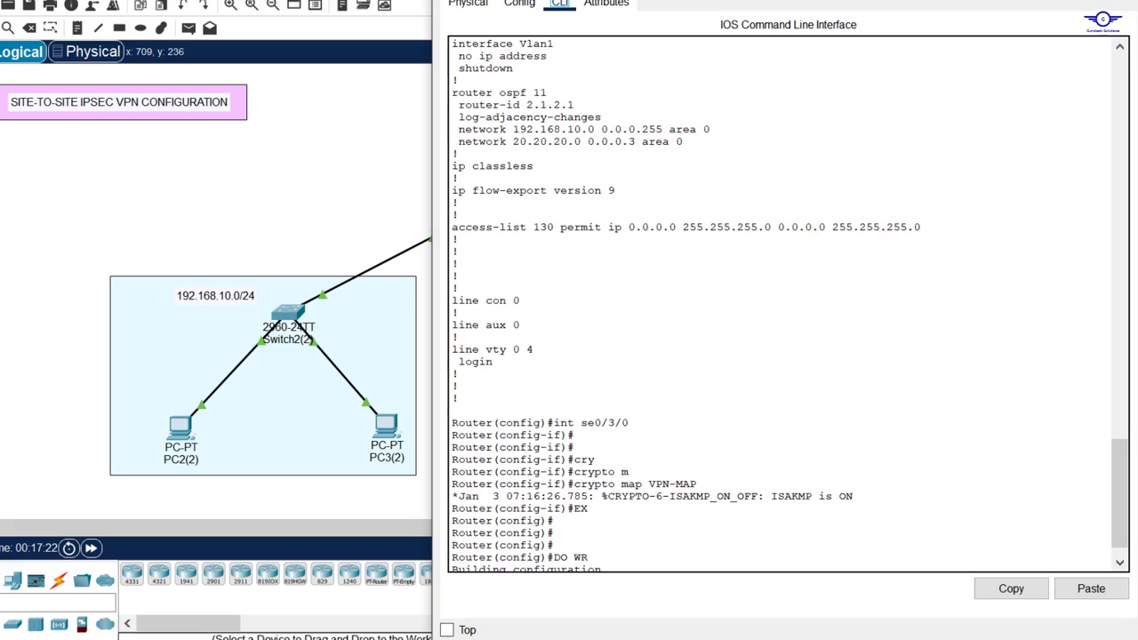
left_click_drag(901, 0, 900, 69)
left_click_drag(826, 93, 812, 0)
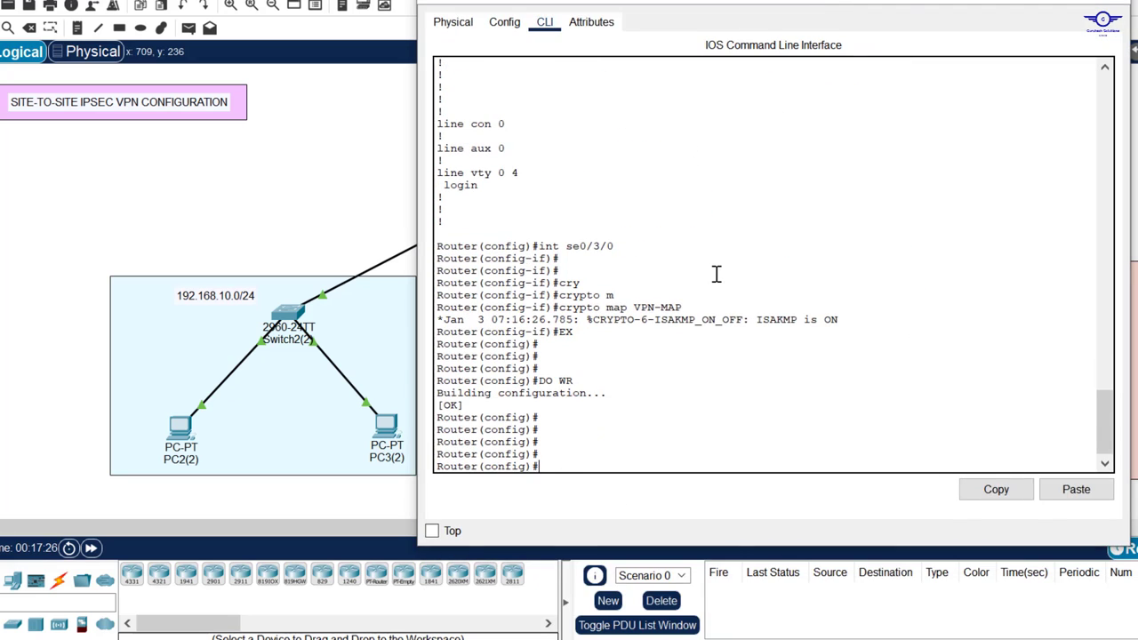
Step: Return to privileged mode and run show crypto ipsec sa on SITE-A
type("ND")
key("Return")
key("Return")
key("Return")
key("Return")
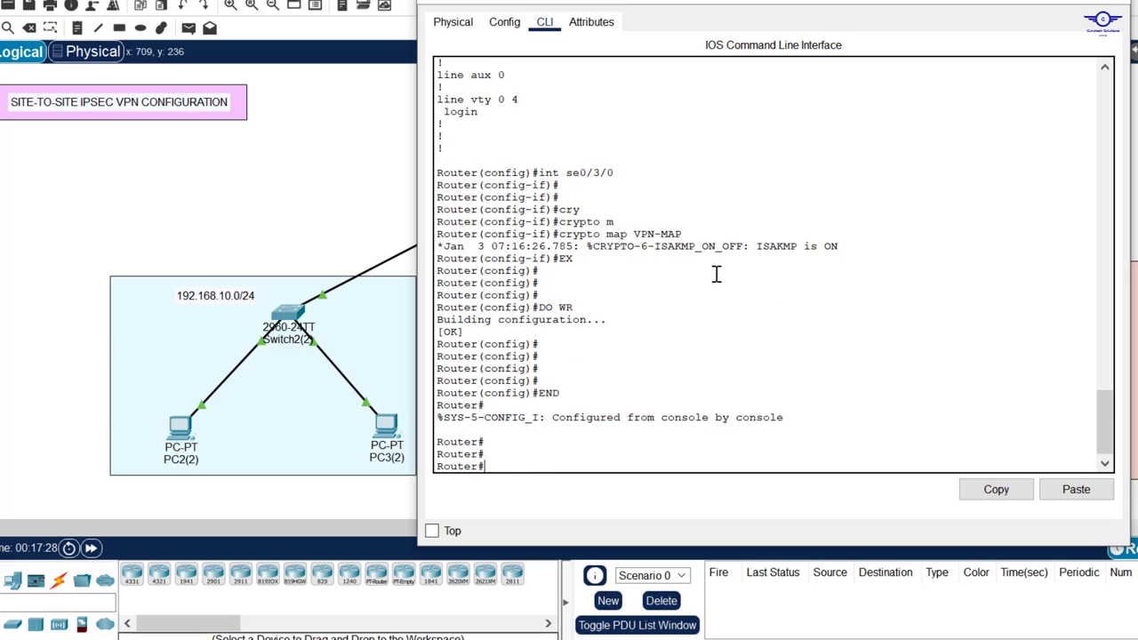
type("SH CR")
key("Tab")
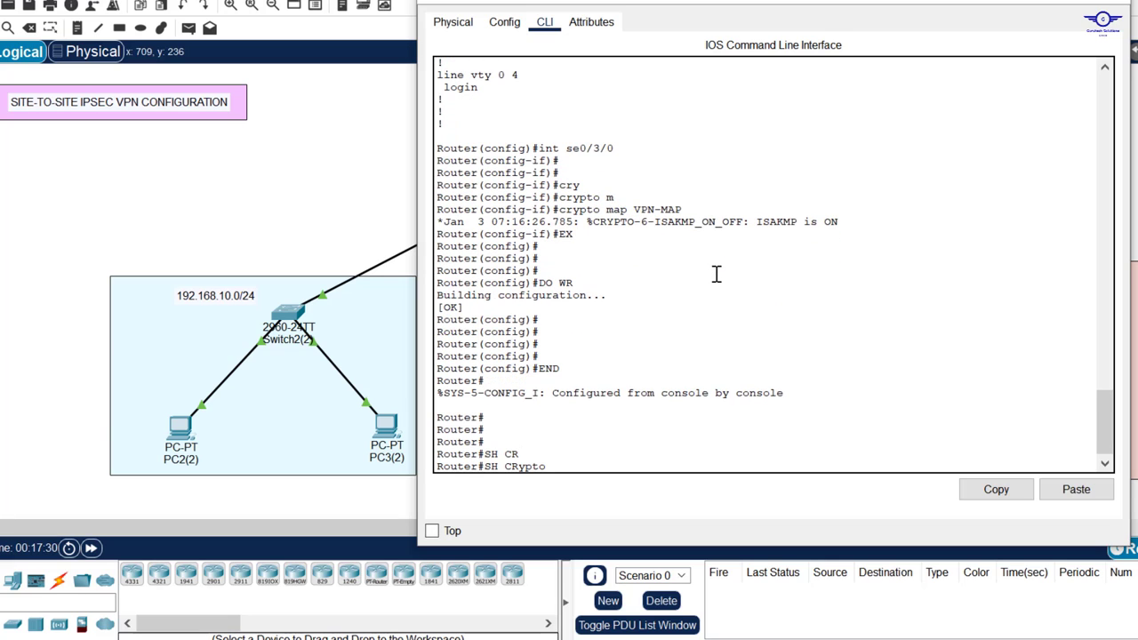
type("M")
key("Tab")
type("I")
key("Tab")
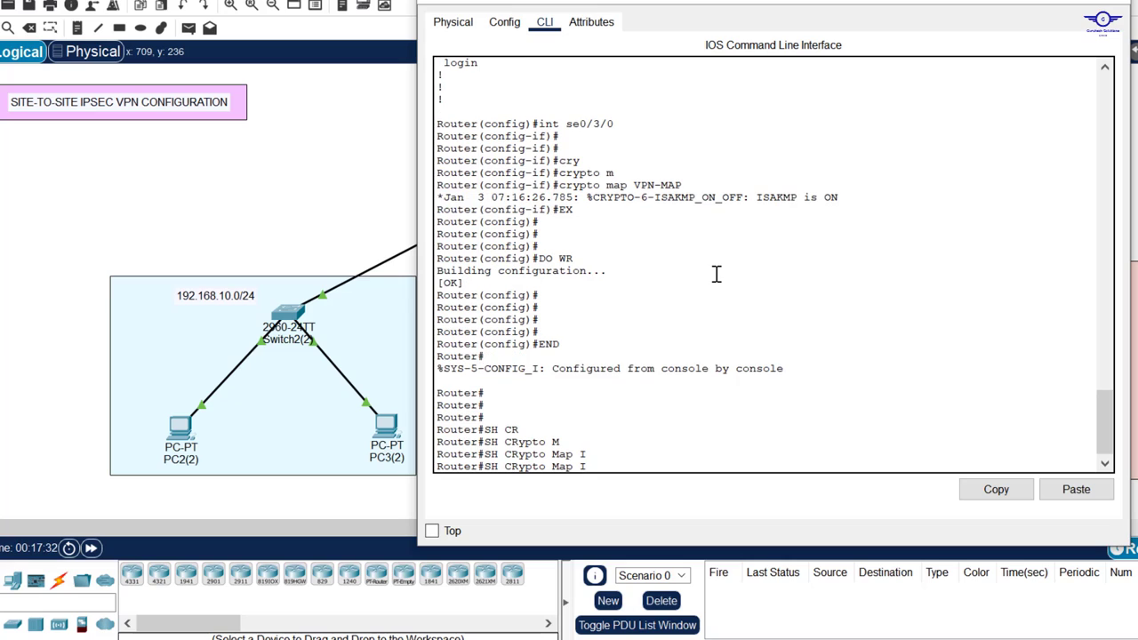
type("P")
key("Tab")
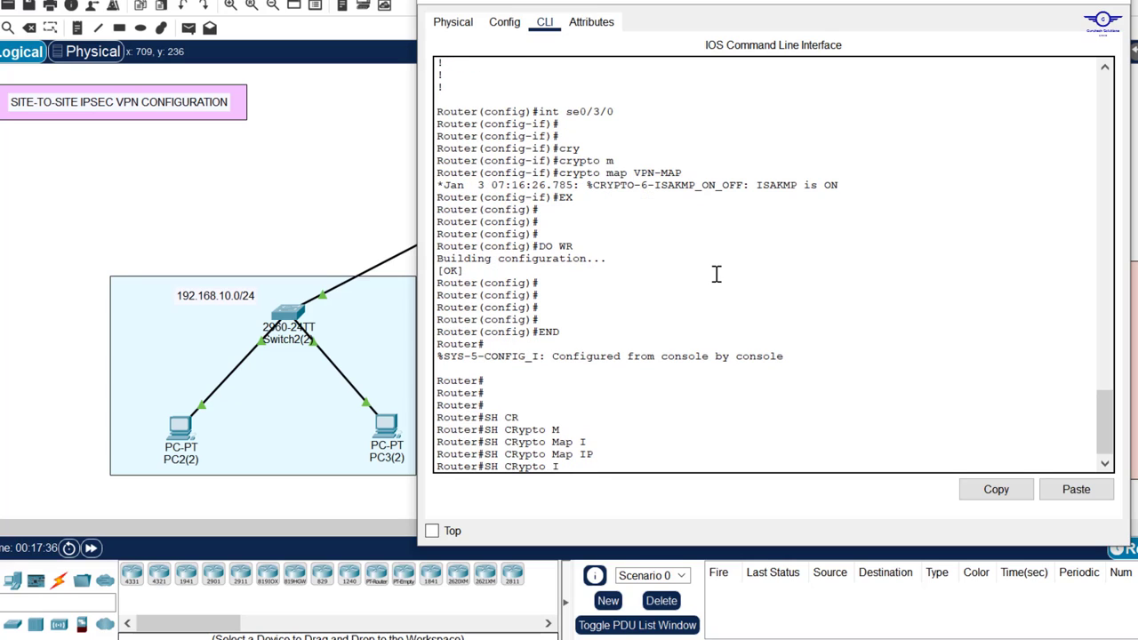
type("P")
key("Tab")
type("SA")
key("Tab")
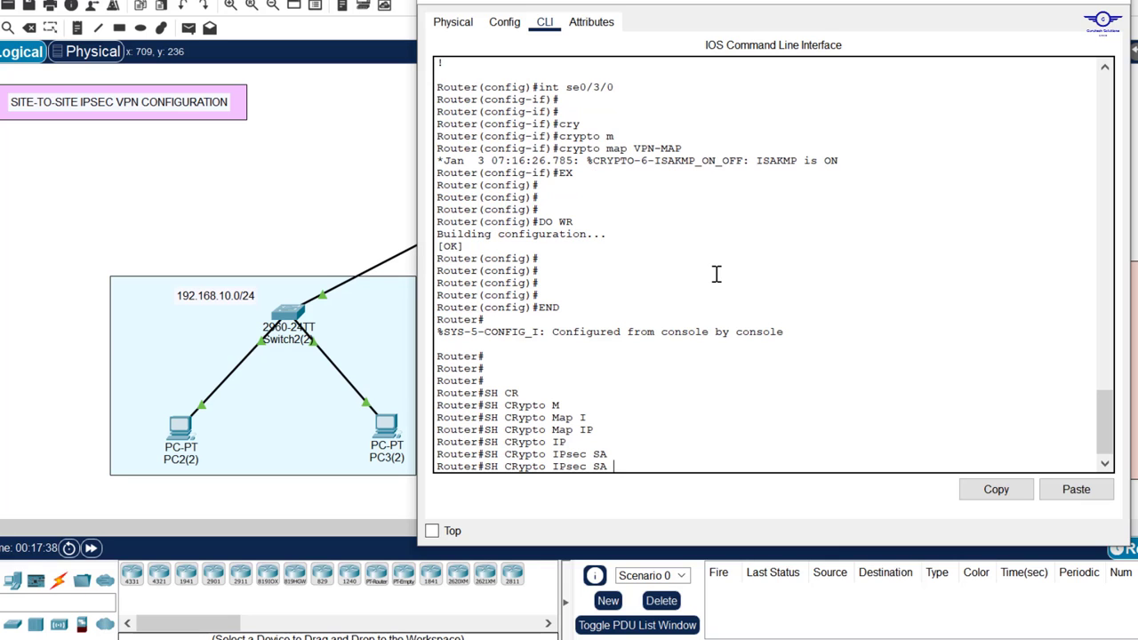
key("Return")
key("Return")
key("Return")
key("Return")
key("Return")
key("Return")
key("Return")
key("Return")
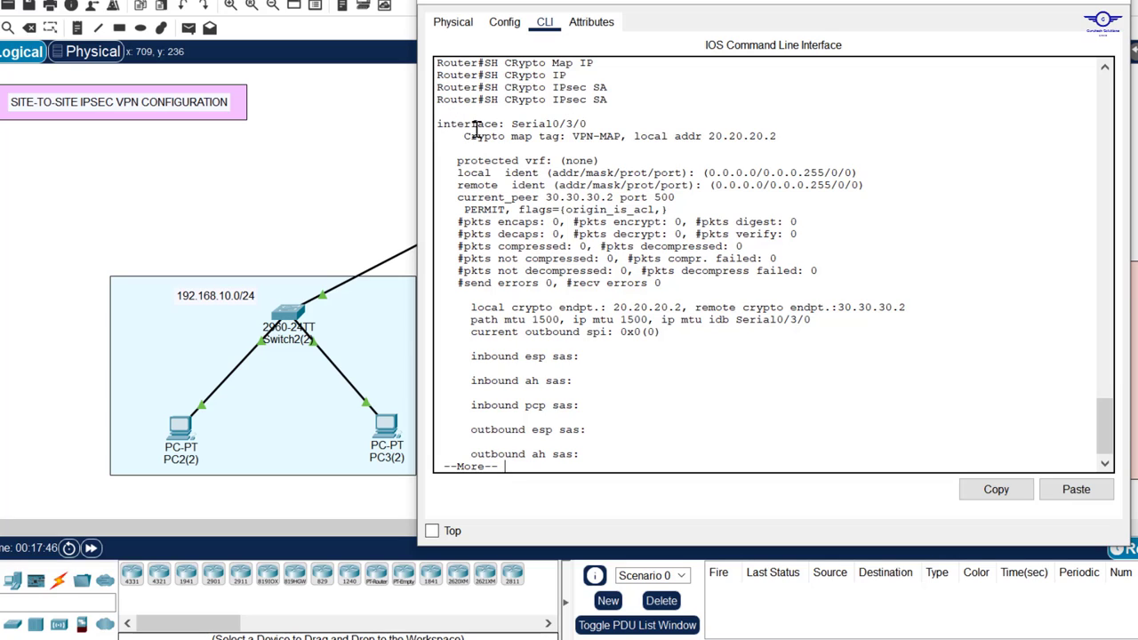
Step: Review the output: Serial0/3/0, VPN-MAP tag, local address 20.20.20.2, and crypto endpoint
left_click_drag(447, 124, 590, 120)
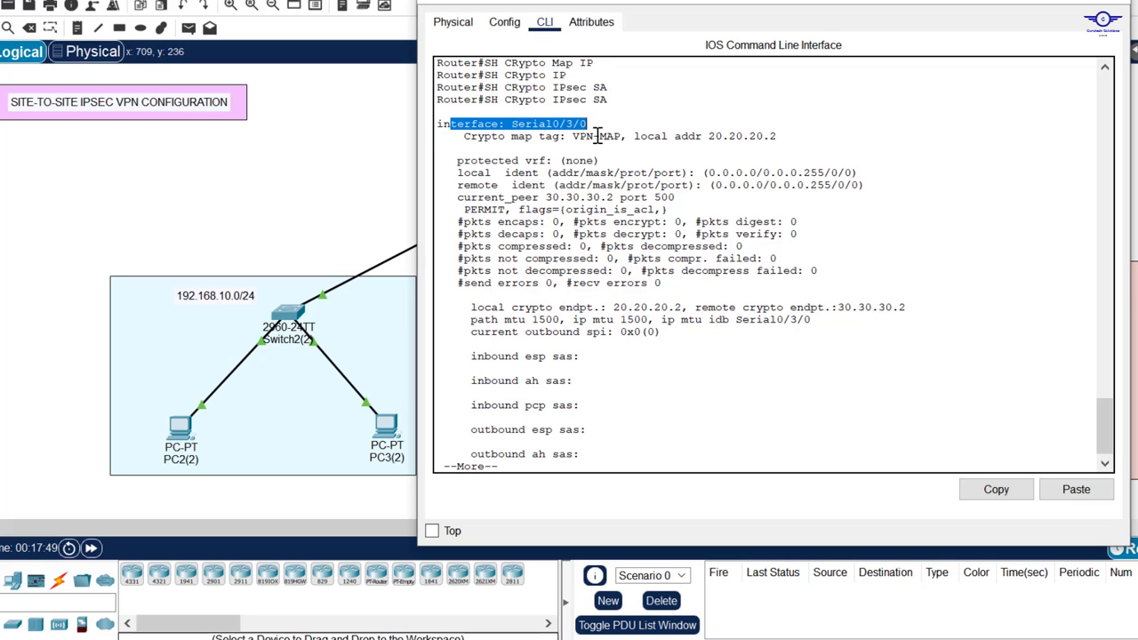
left_click_drag(478, 136, 648, 136)
left_click_drag(778, 136, 649, 136)
left_click(322, 192)
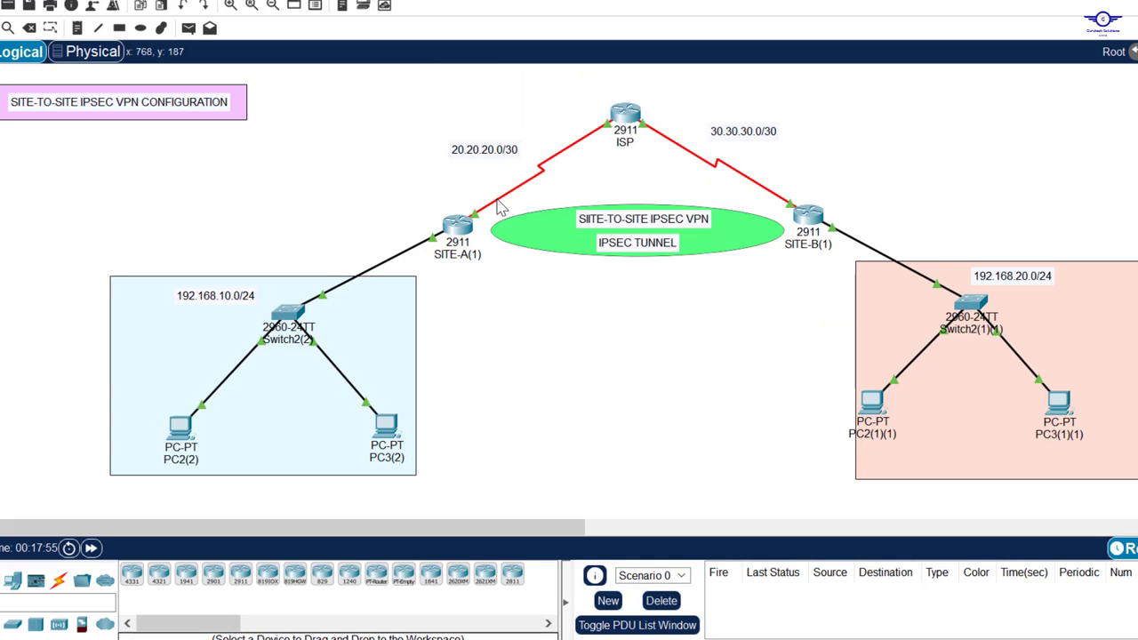
left_click(459, 226)
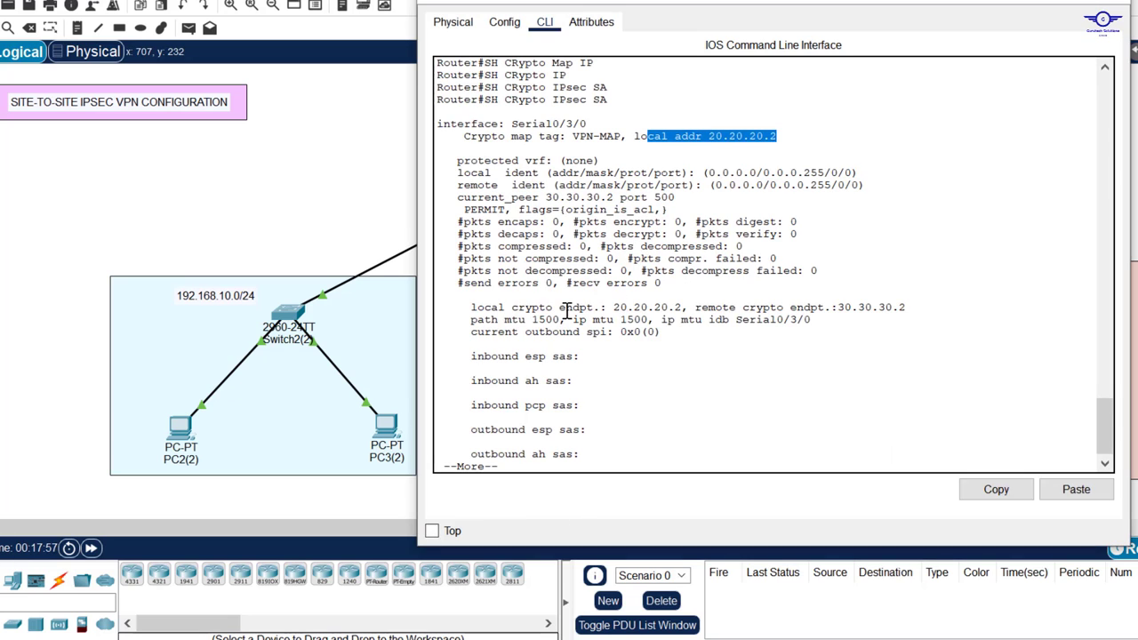
left_click_drag(477, 308, 906, 306)
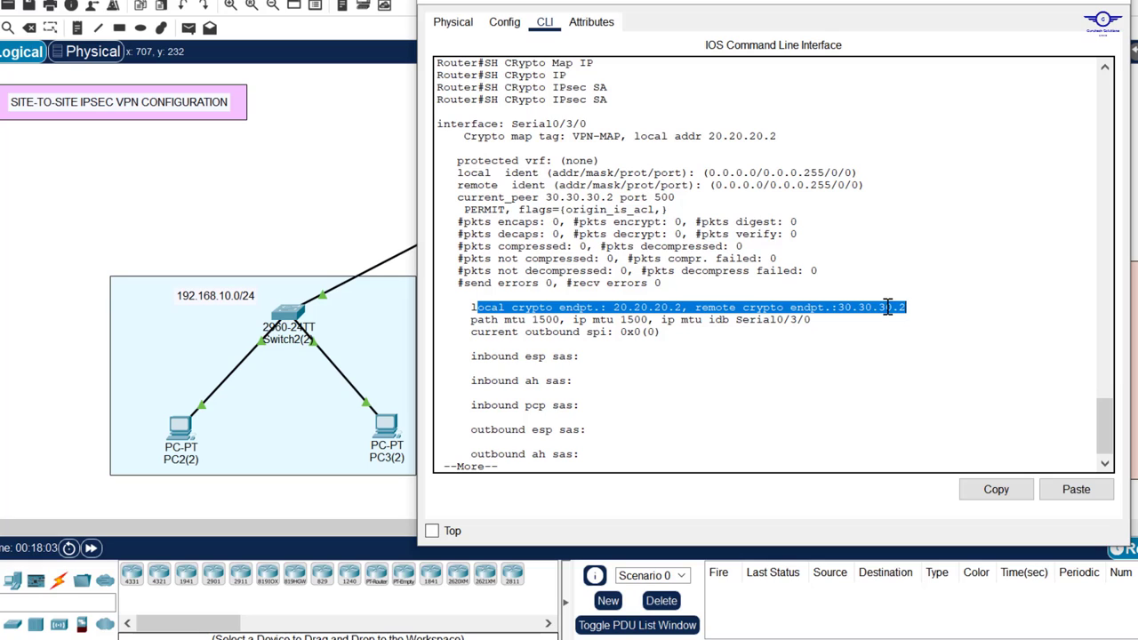
left_click(768, 326)
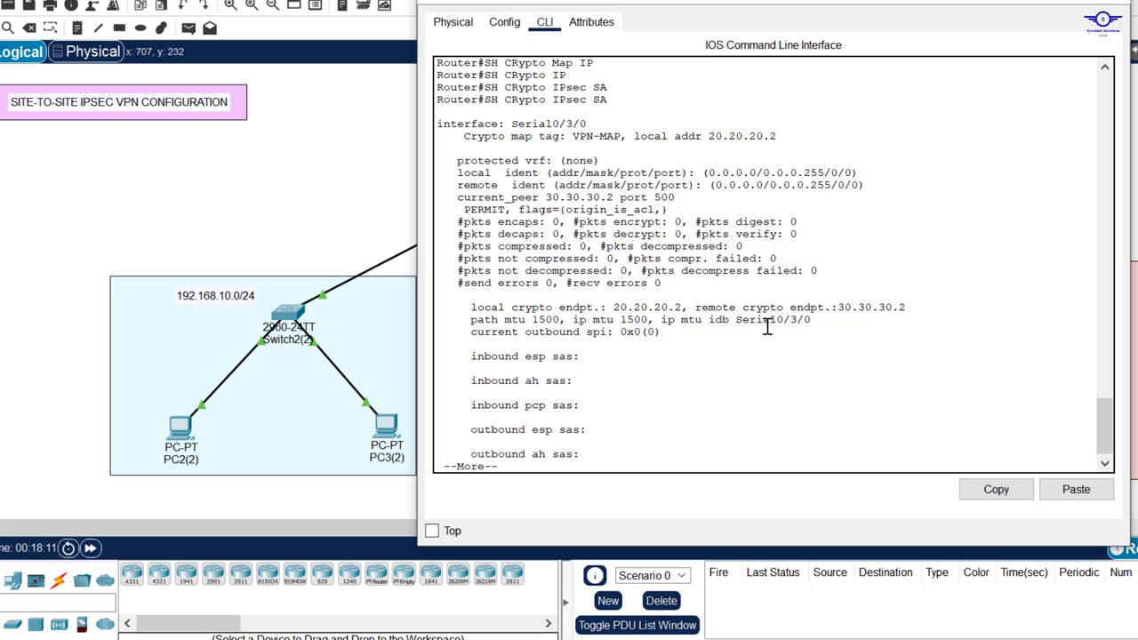
key("Return")
key("Return")
key("Return")
key("Return")
key("Return")
key("Return")
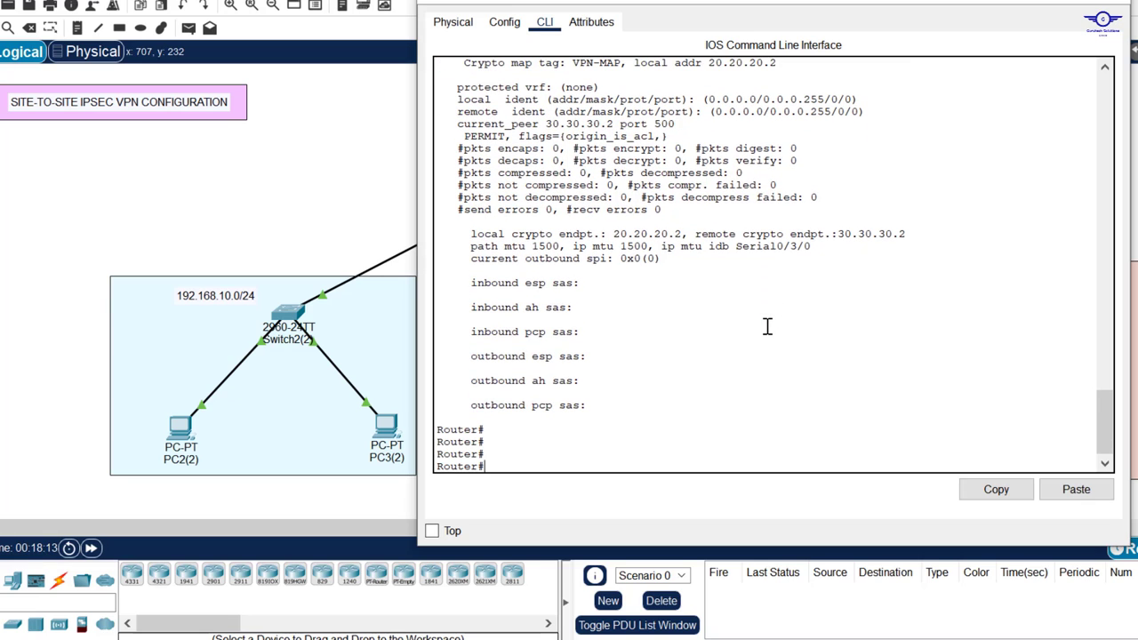
scroll(767, 327, "up", 3)
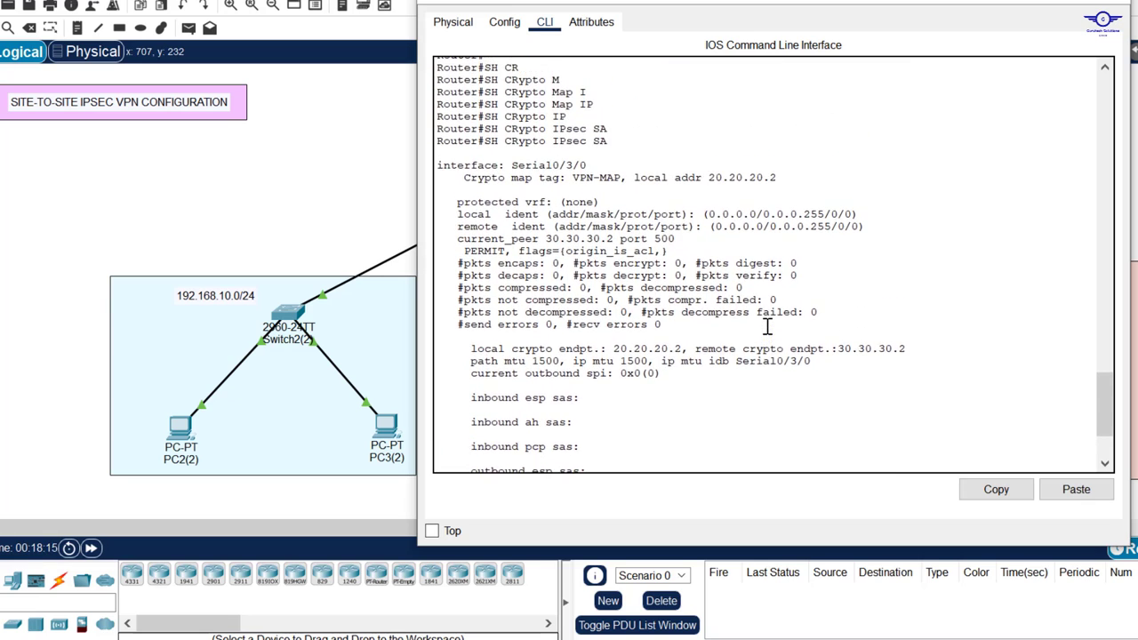
scroll(768, 327, "up", 1)
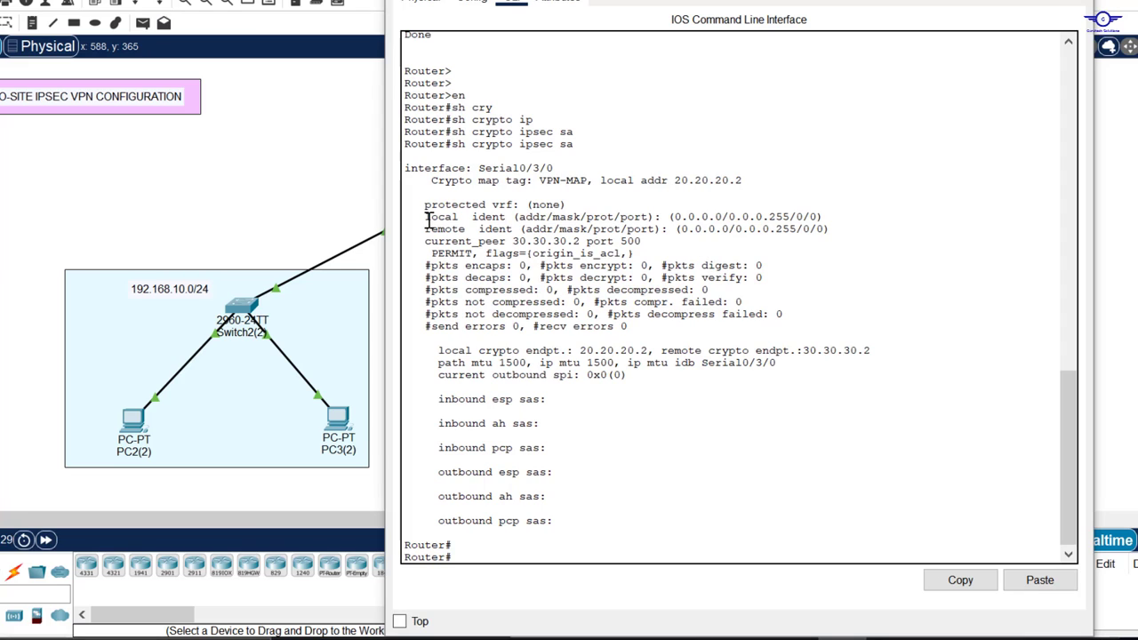
Step: Highlight the 0.0.0.0 local/remote ident lines, then enter global configuration with config t
left_click_drag(425, 217, 834, 227)
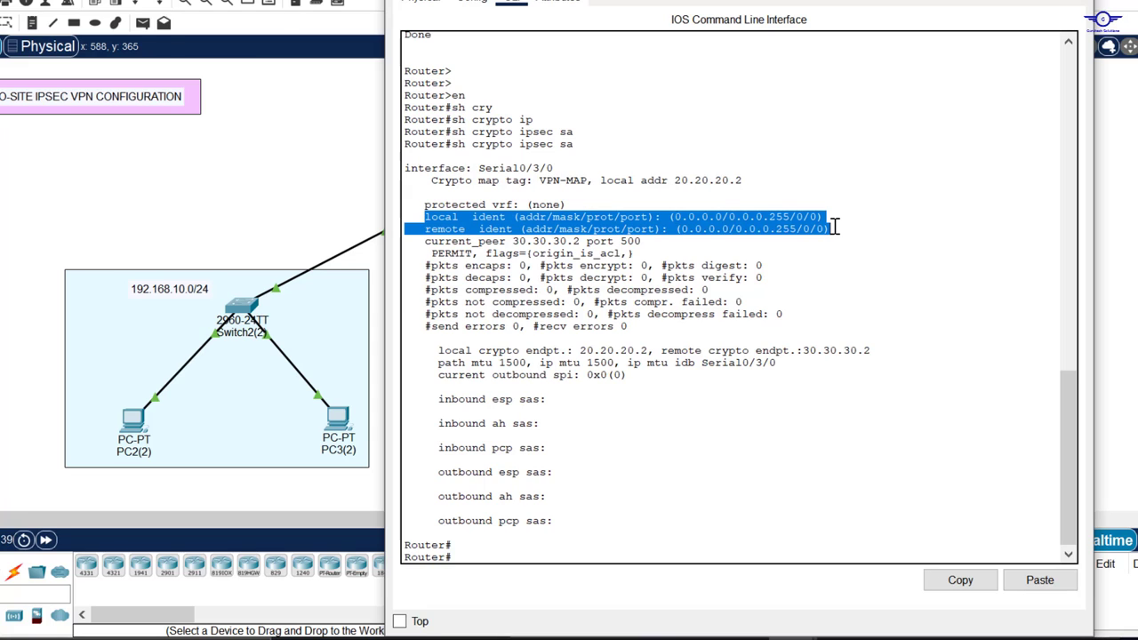
left_click(676, 412)
key("Return")
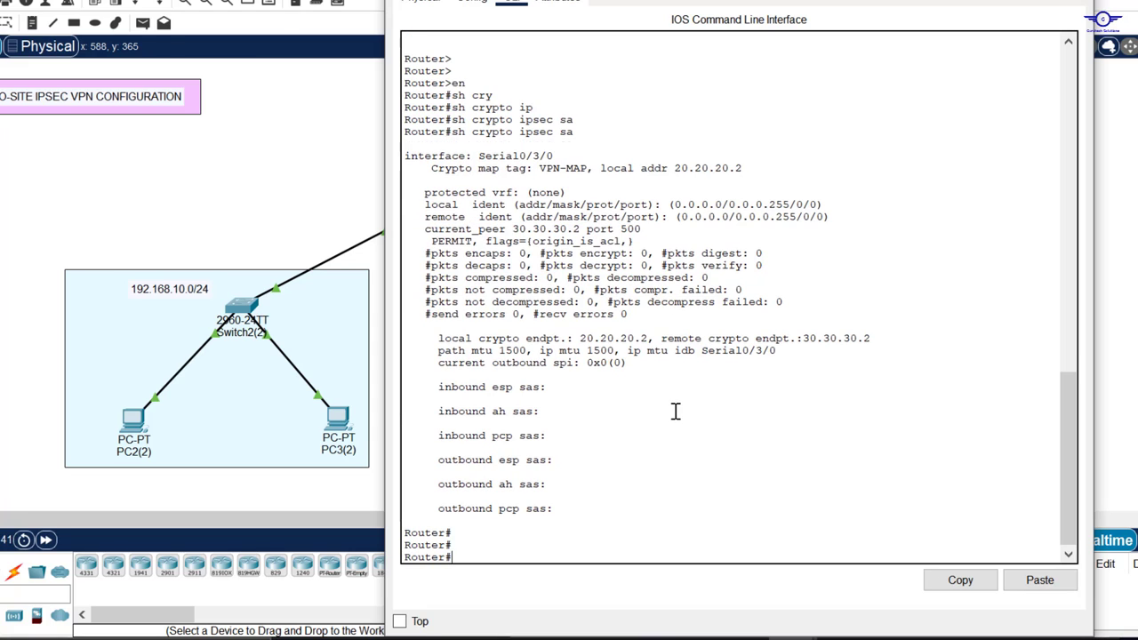
key("Return")
key("Return")
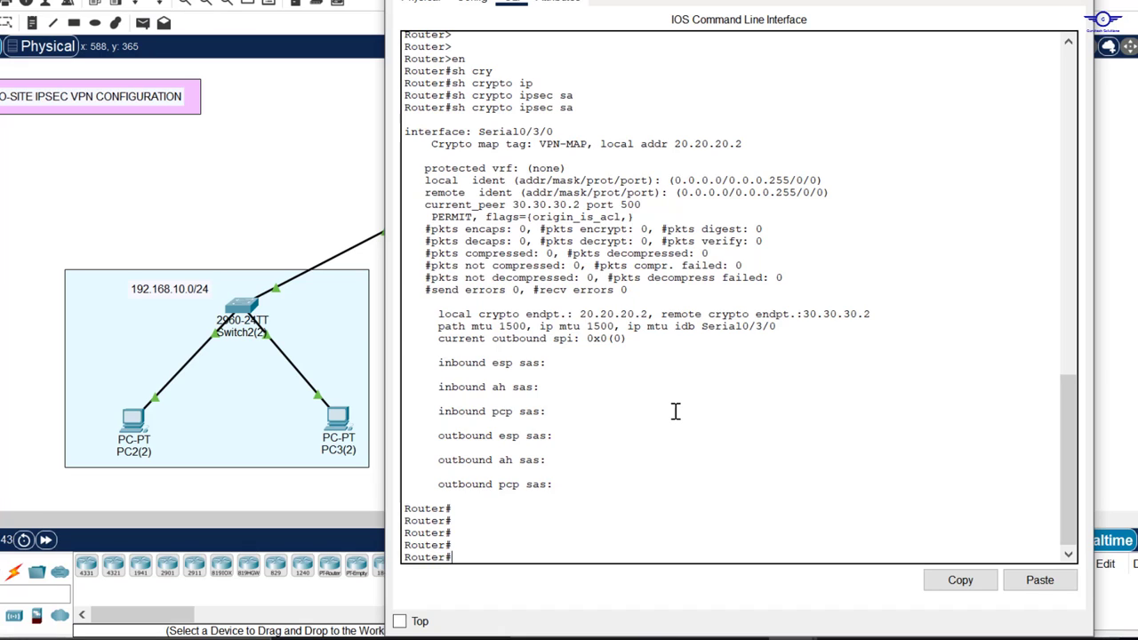
type("config t")
key("Return")
key("Return")
key("Return")
key("Return")
Step: Display the full startup configuration with do sh start
type("do")
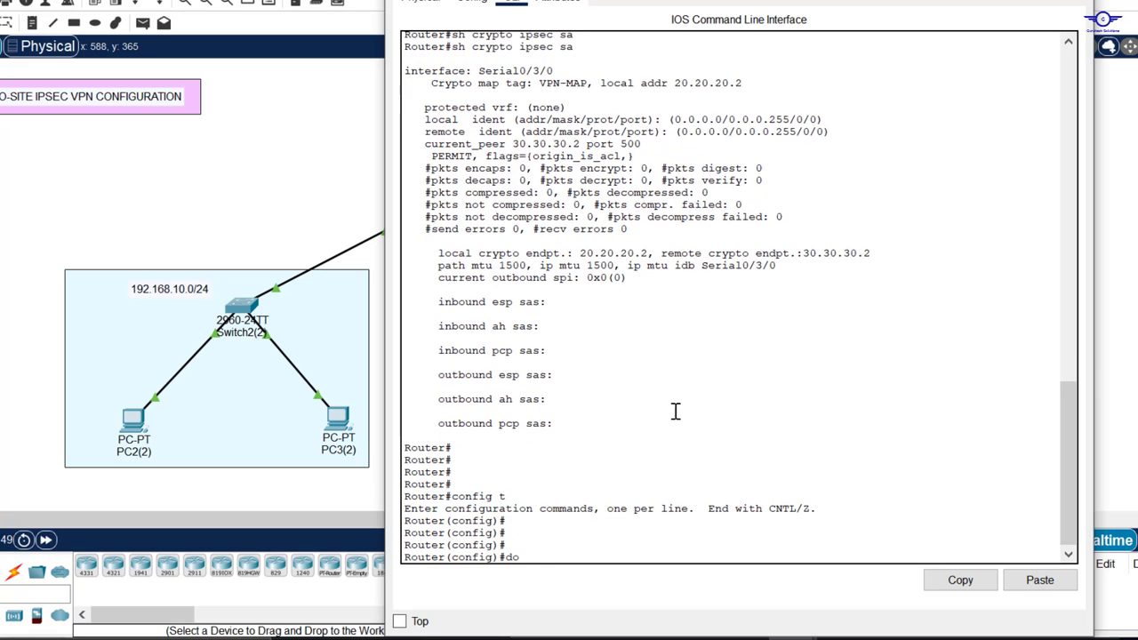
type(" sh start")
key("Return")
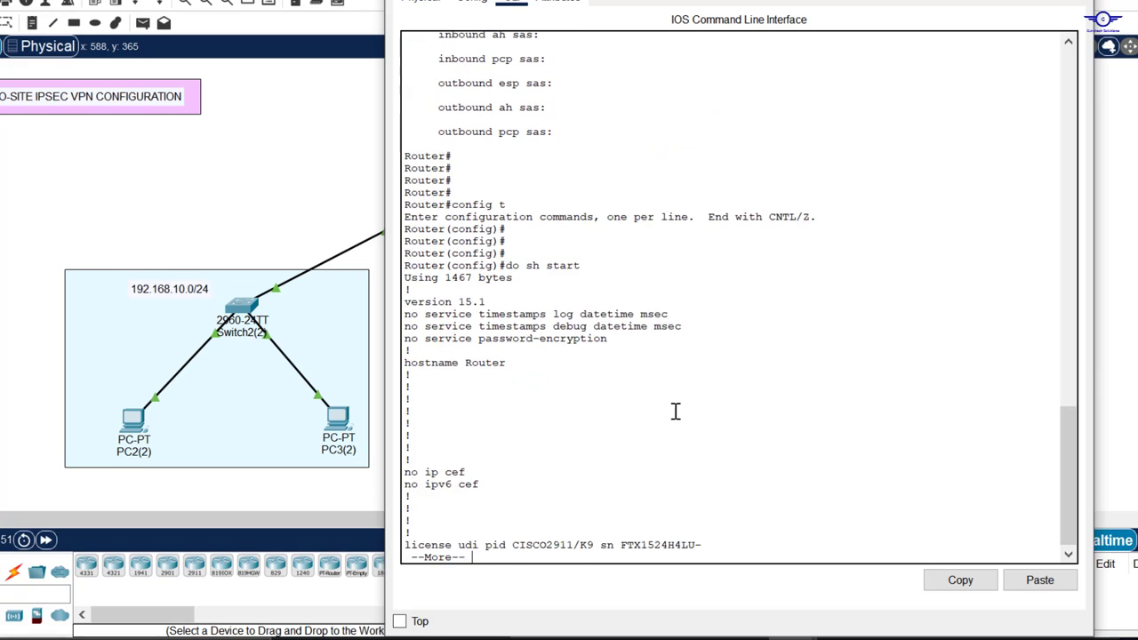
key("space")
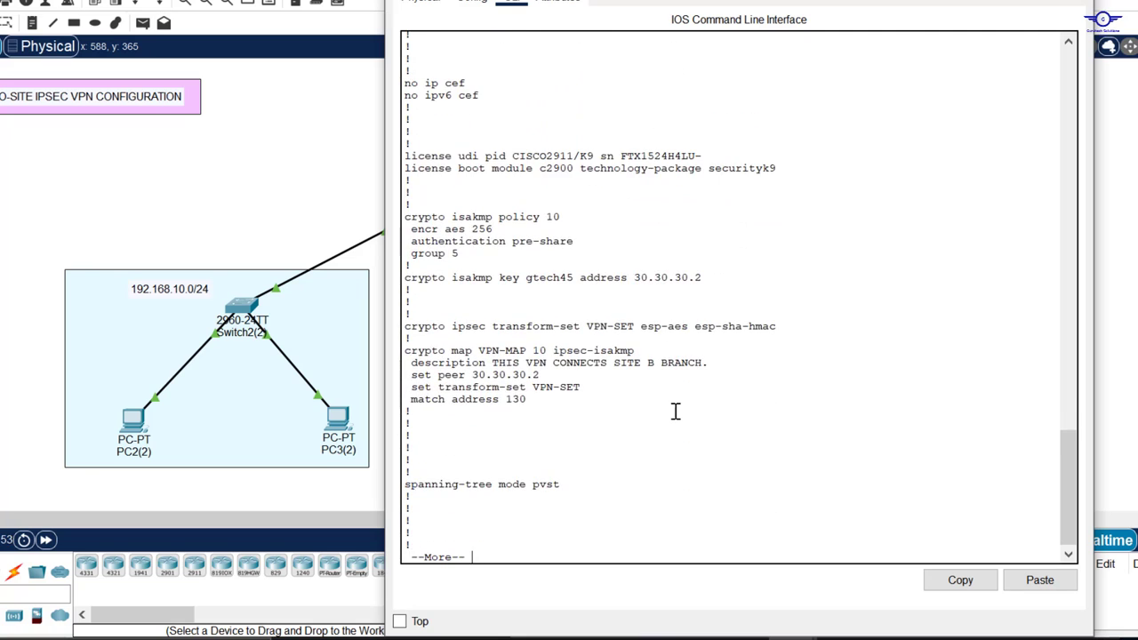
key("Return")
key("Return")
key("Return")
key("Return")
key("Return")
key("Return")
key("Return")
key("Return")
key("Return")
key("Return")
key("Return")
key("Return")
key("Return")
key("Return")
key("Return")
key("Return")
key("Return")
key("Return")
key("Return")
key("Return")
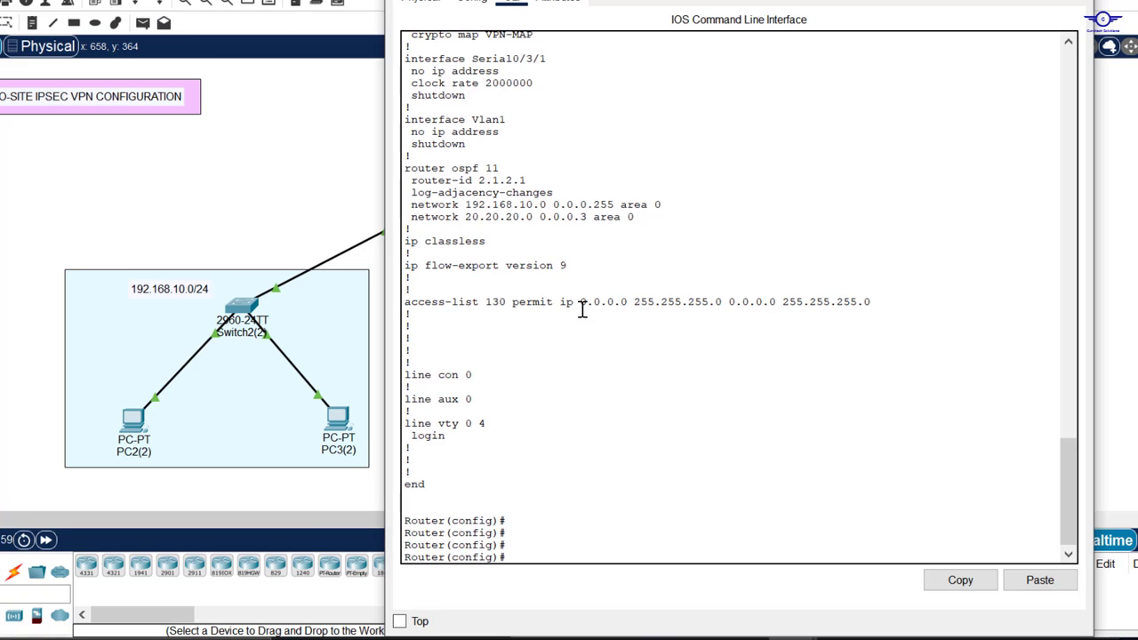
Step: Select and copy the faulty access-list 130 permit ip 0.0.0.0 line
left_click_drag(582, 304, 849, 320)
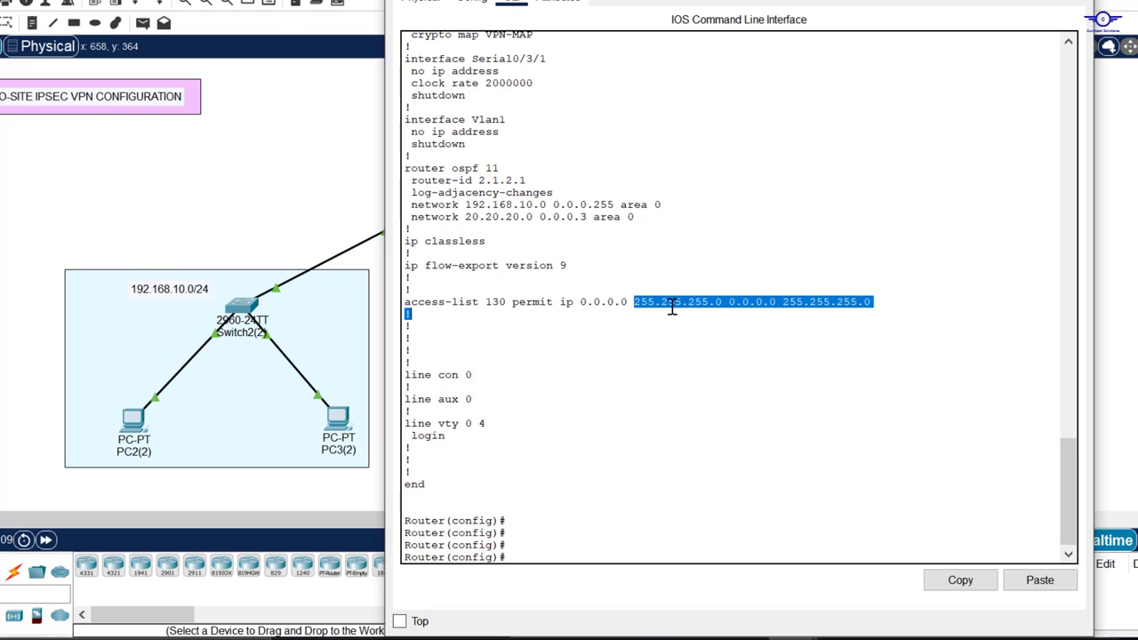
left_click(713, 302)
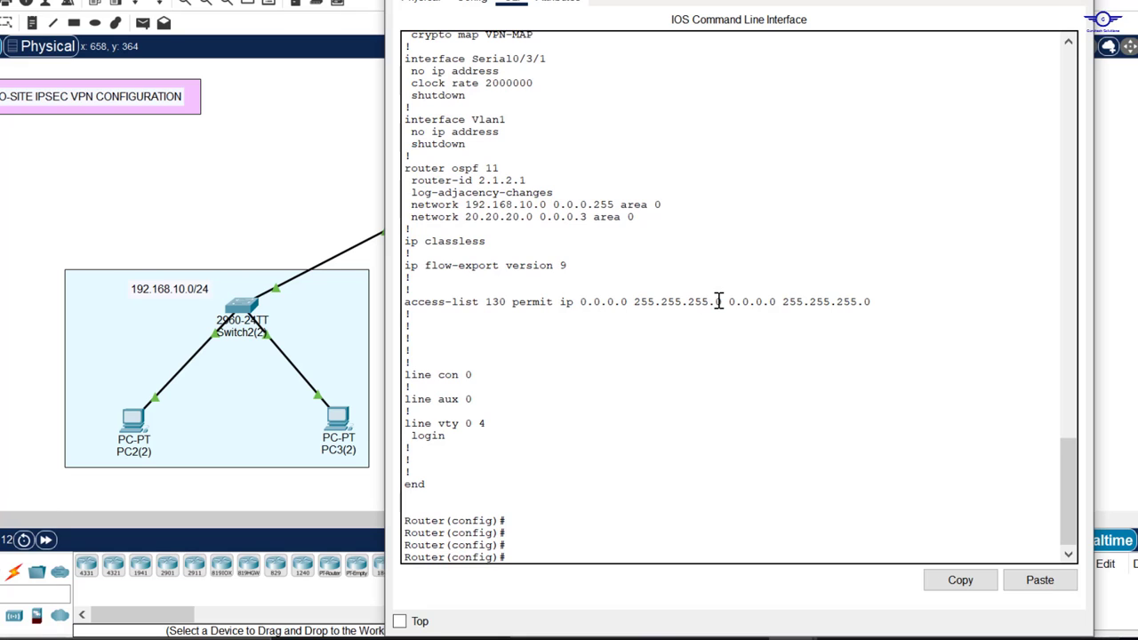
left_click_drag(722, 301, 623, 296)
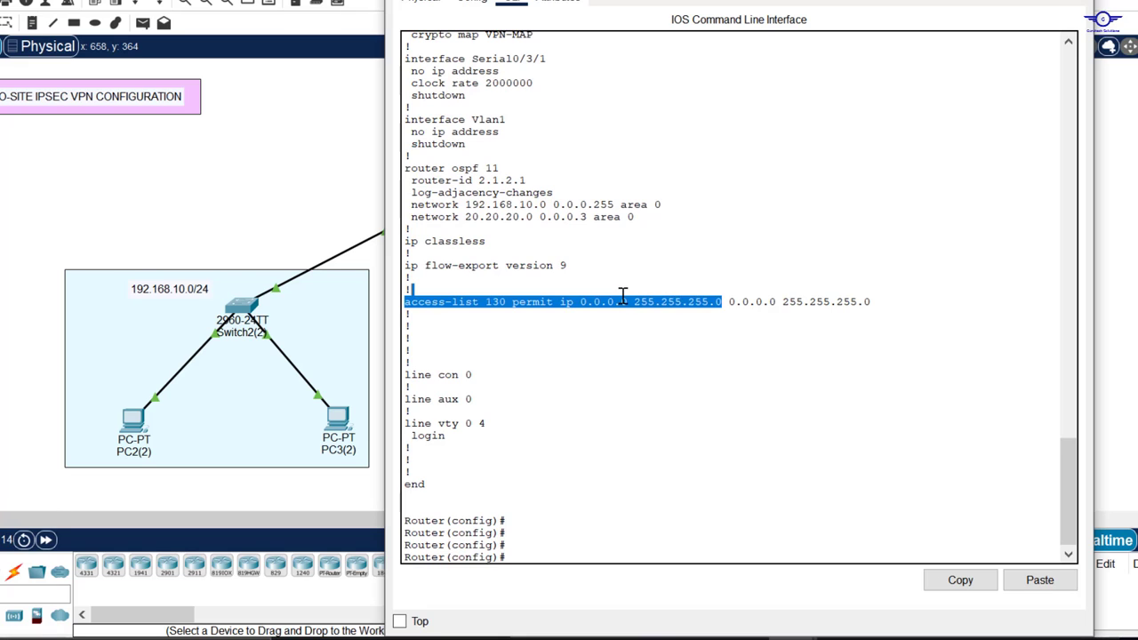
left_click(879, 305)
left_click_drag(879, 305, 404, 303)
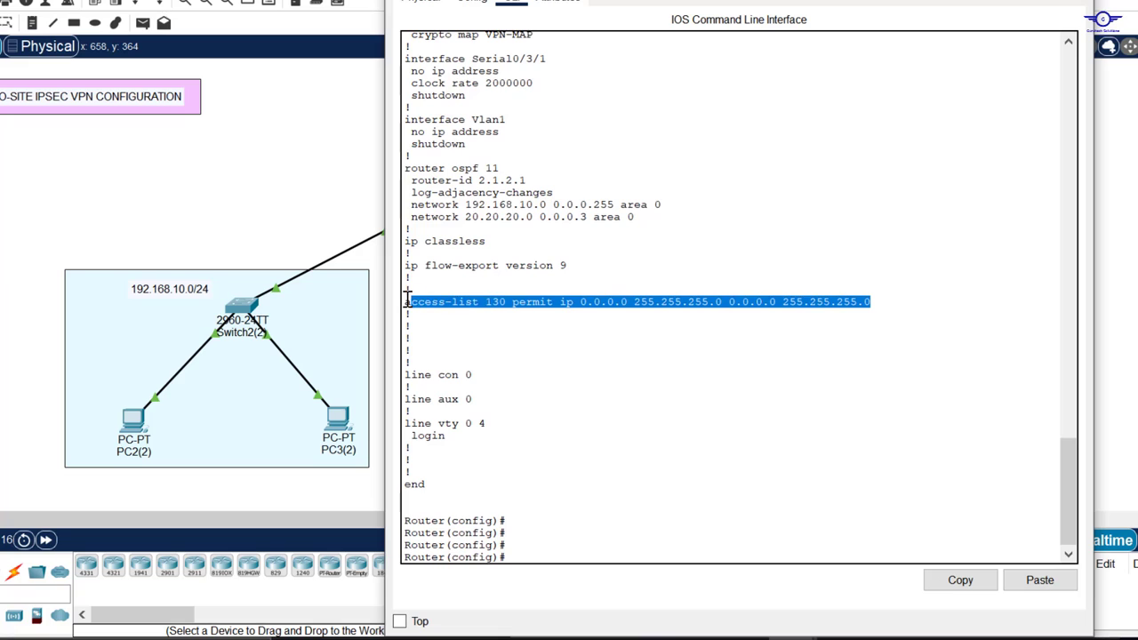
left_click(974, 587)
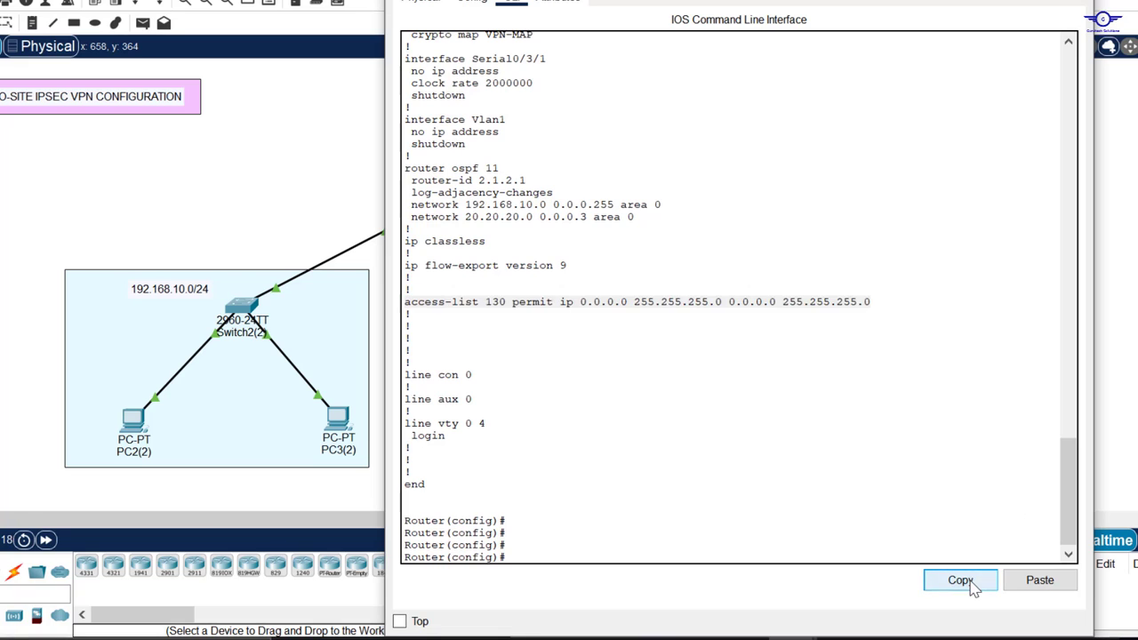
Step: Remove the old access-list 130 entry by running no plus the pasted line
left_click(643, 500)
type("no")
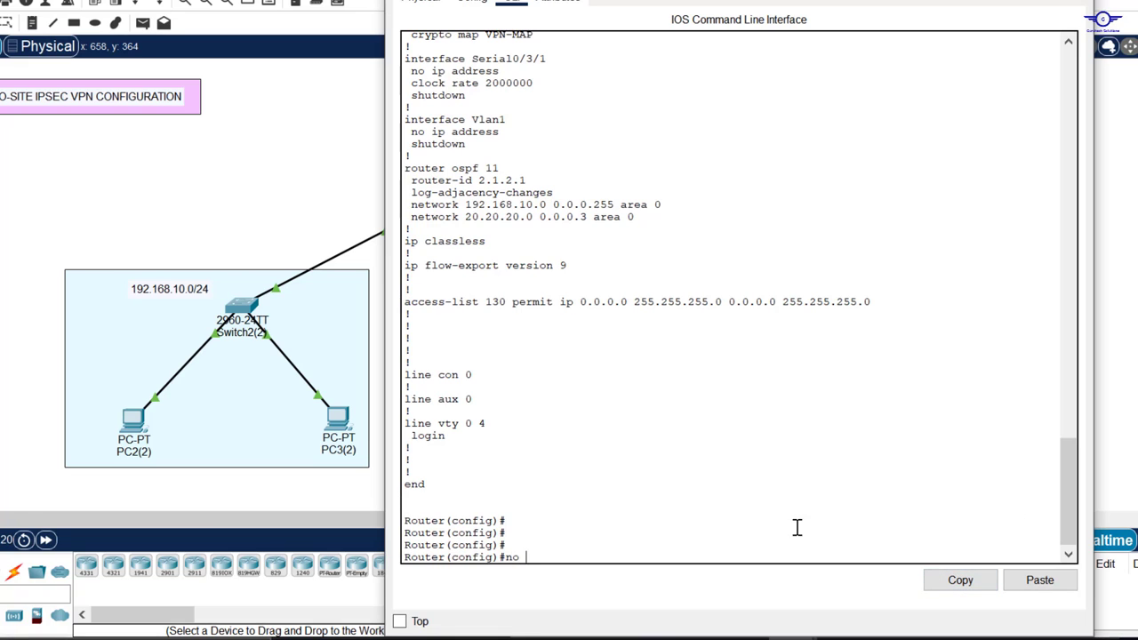
left_click(1040, 580)
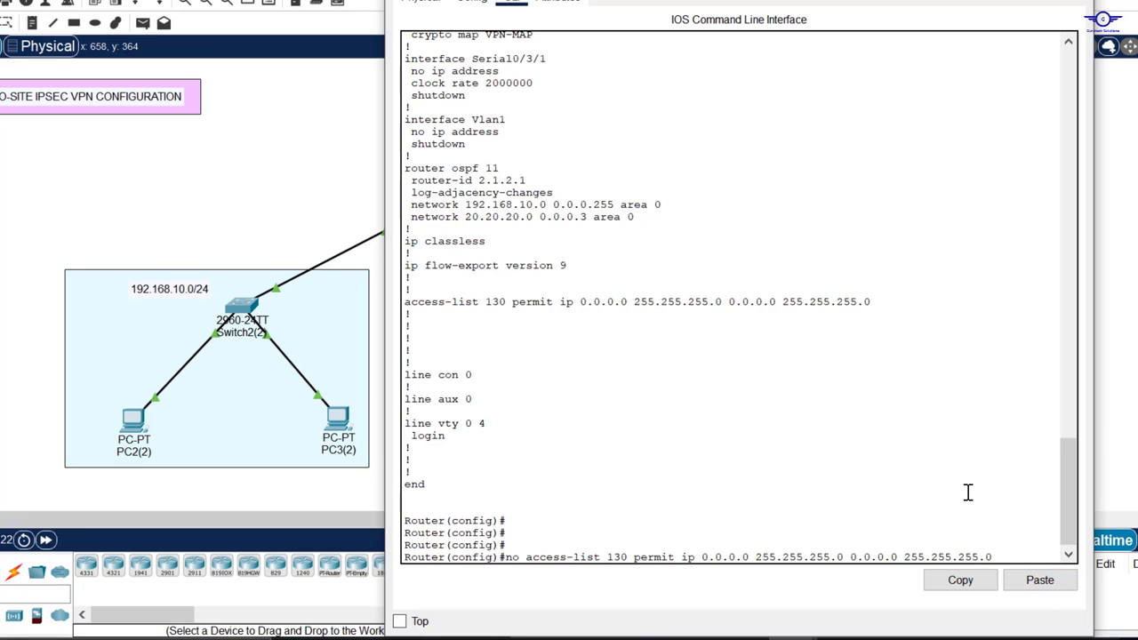
key("Return")
key("Return")
key("Return")
key("Return")
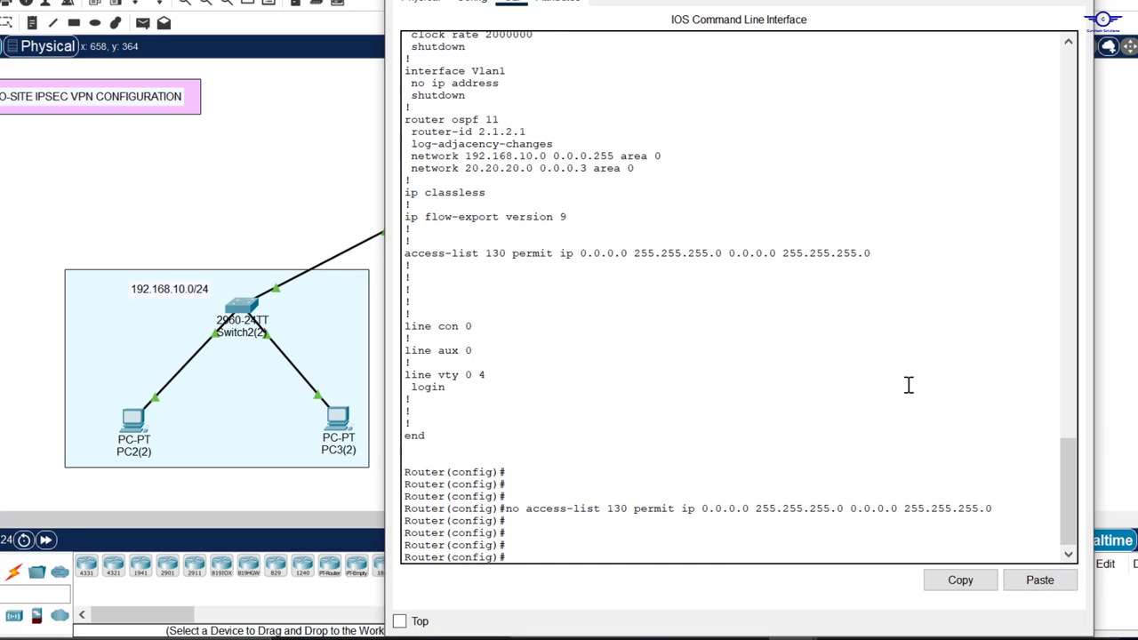
Step: Begin a new entry: access-list 130 permit ip 192.16…
left_click_drag(882, 253, 346, 264)
type("acc")
key("Tab")
type("130 ")
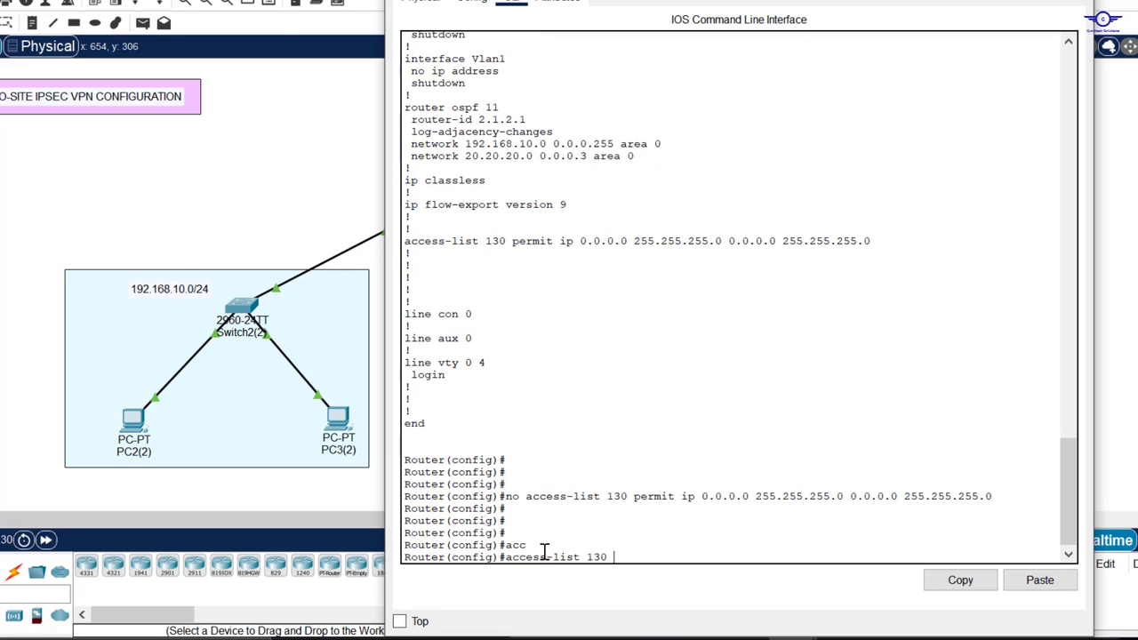
type("pe")
key("Tab")
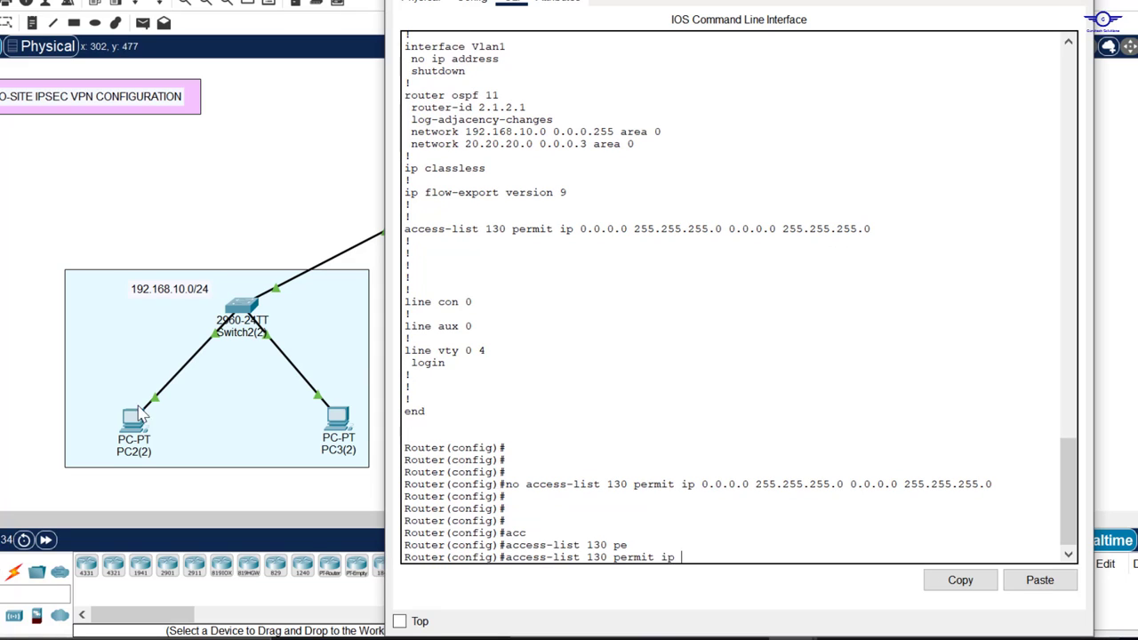
type("ip 192.168.10.0 0.0.0.255")
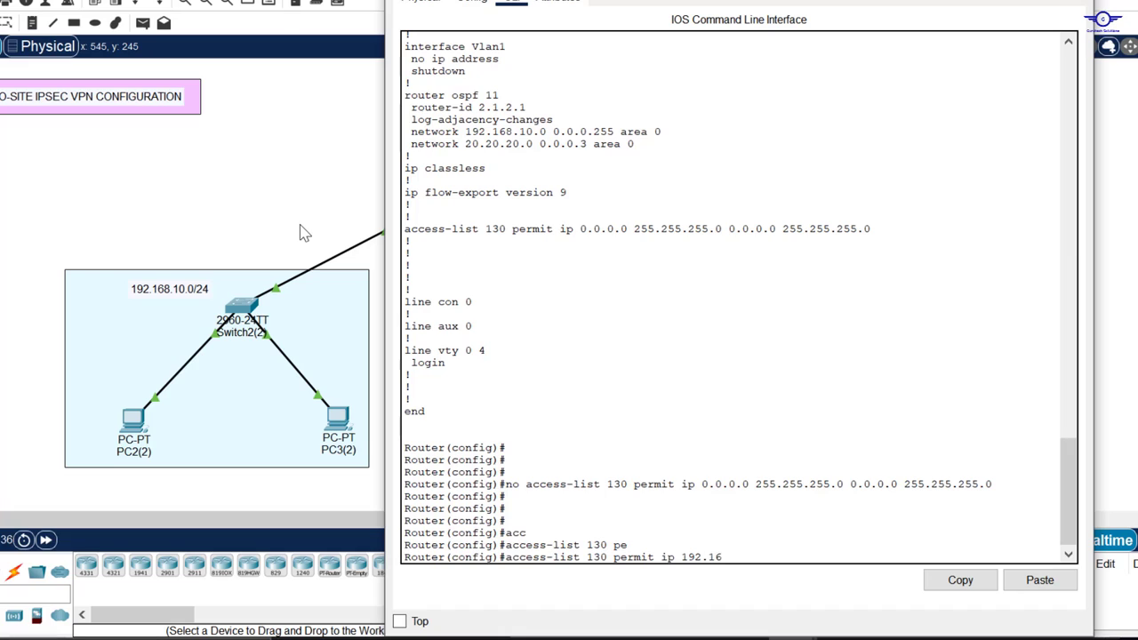
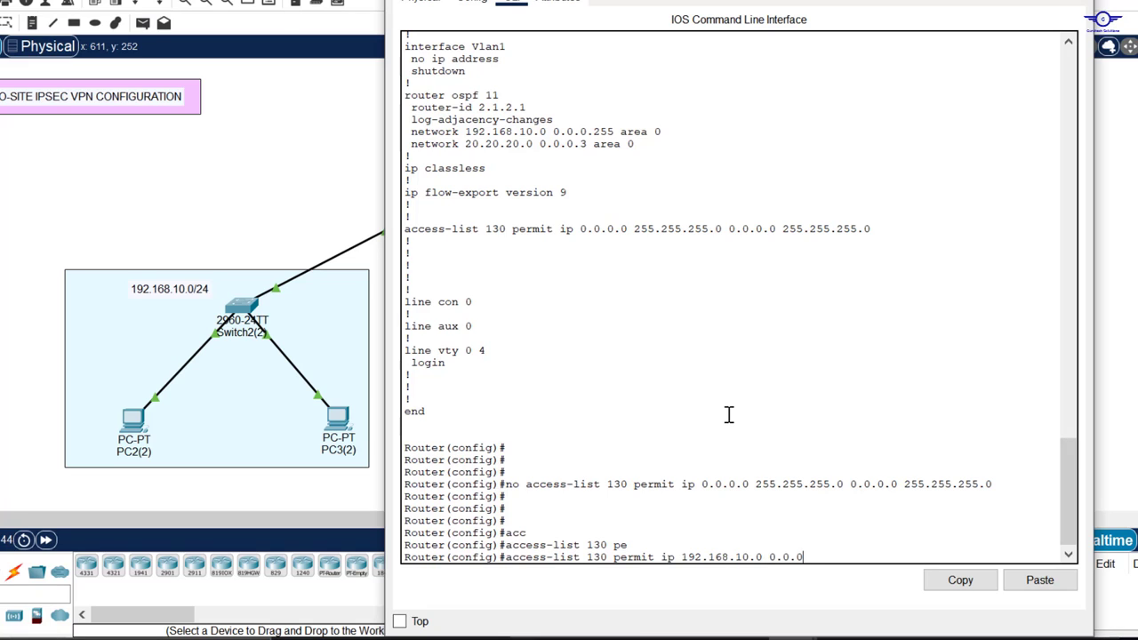
Step: Finish and enter access-list 130 permit ip 192.168.10.0 0.0.0.255 192.168.20.0 0.0.0.255 on SITE-A
type("55")
left_click(286, 158)
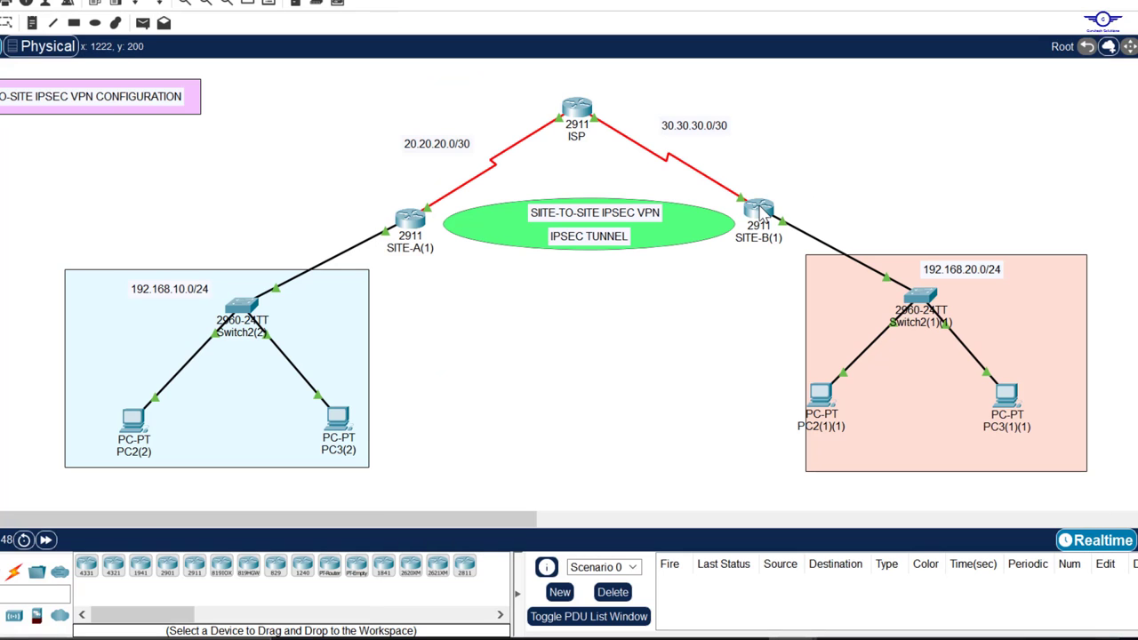
left_click(411, 220)
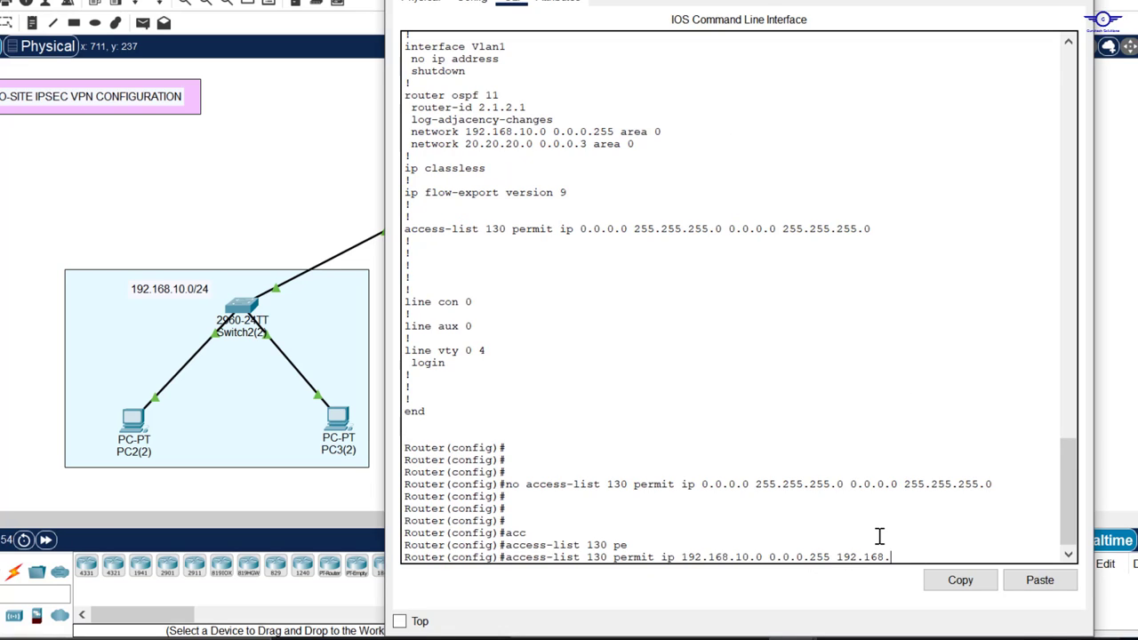
type(".0 0.0.0.255")
key("Return")
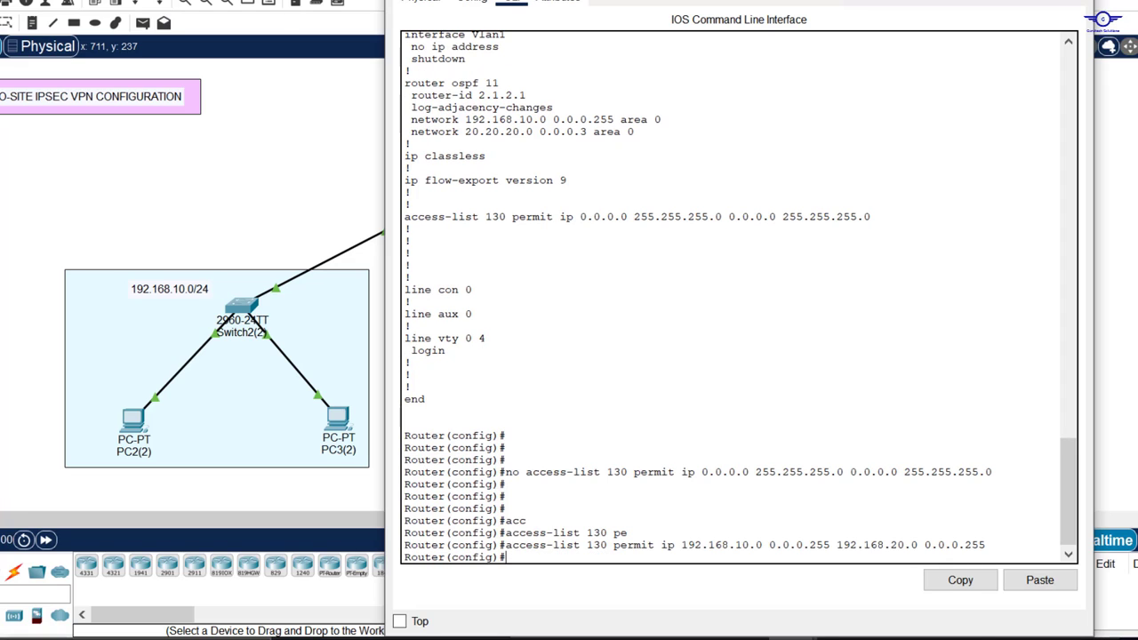
Step: Leave configuration mode with end and save SITE-A's configuration with wr
left_click_drag(840, 0, 784, 4)
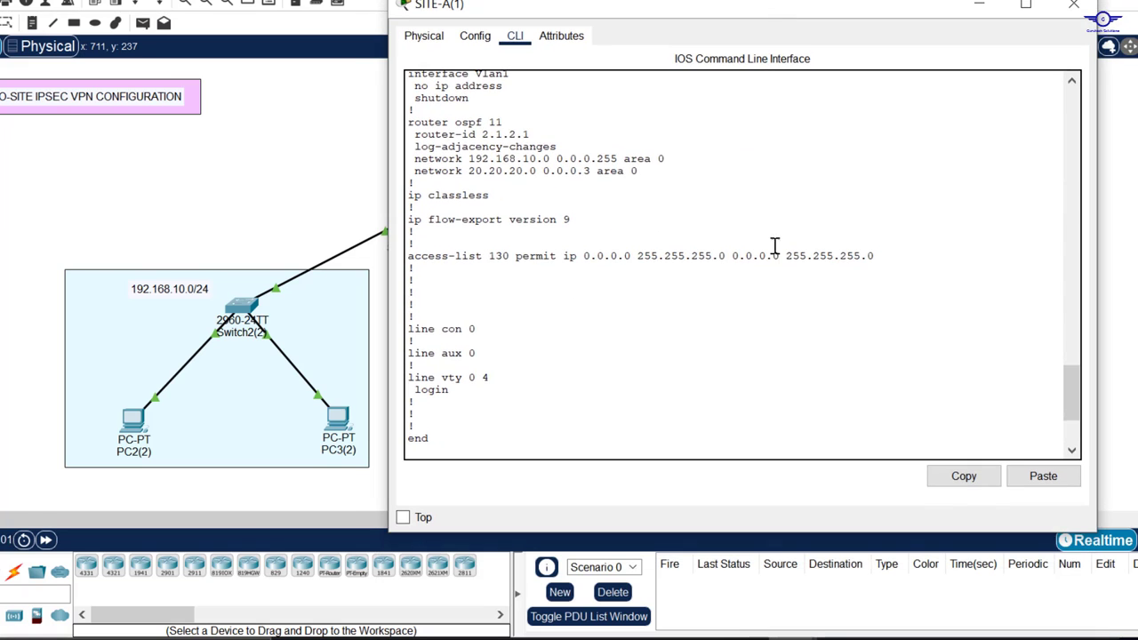
scroll(774, 290, "down", 5)
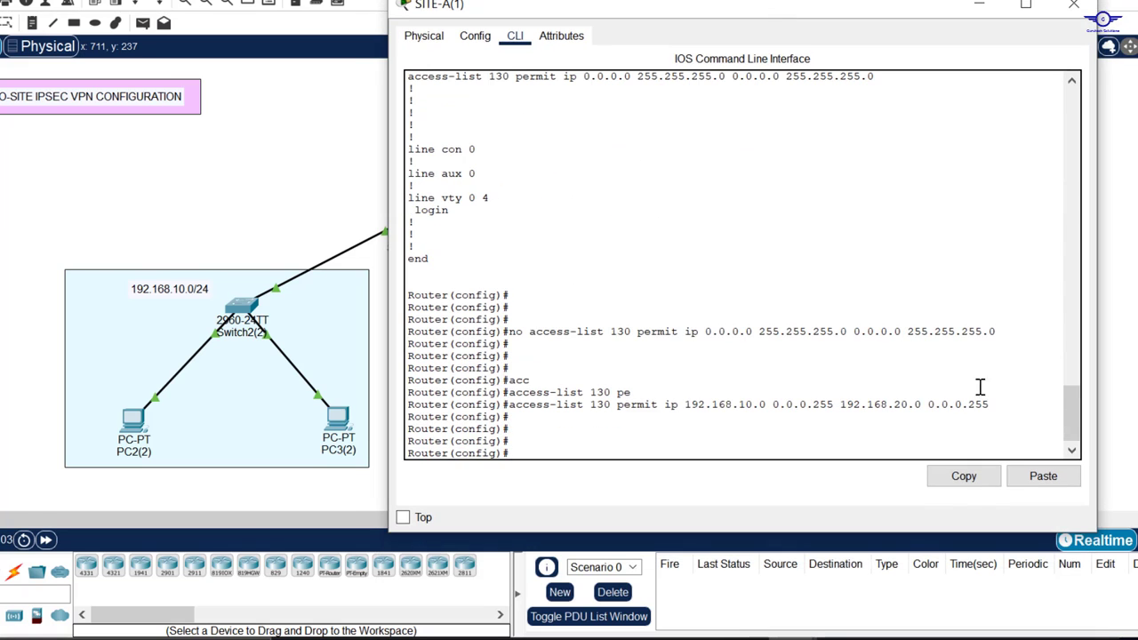
left_click_drag(996, 397, 939, 402)
left_click(939, 401)
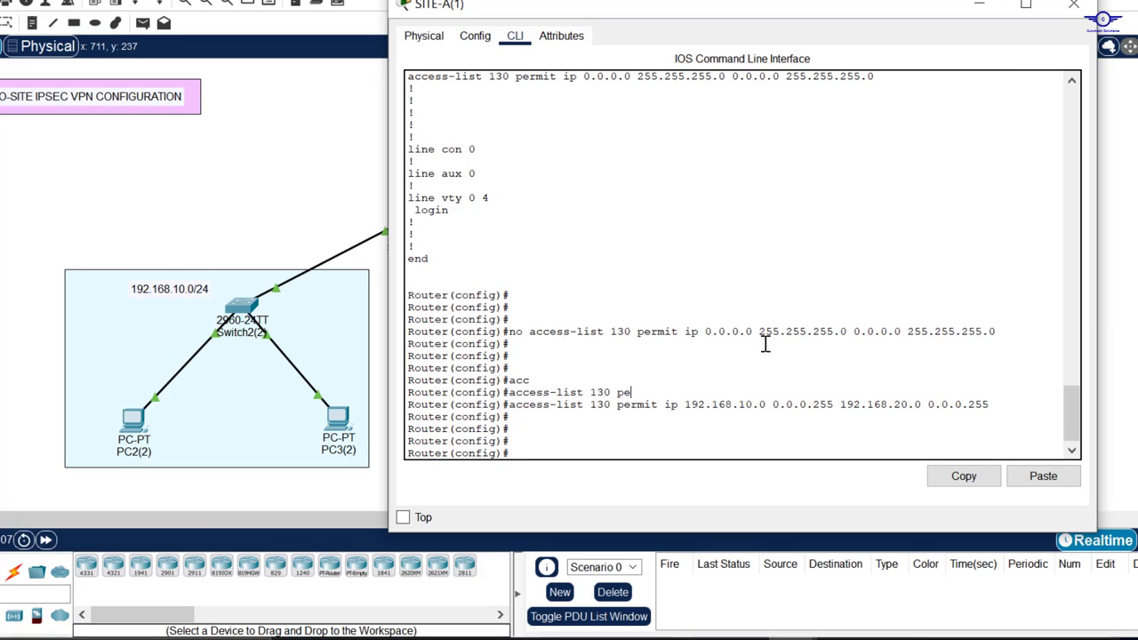
type("end")
key("Return")
key("Return")
key("Return")
type("wr")
key("Return")
key("Return")
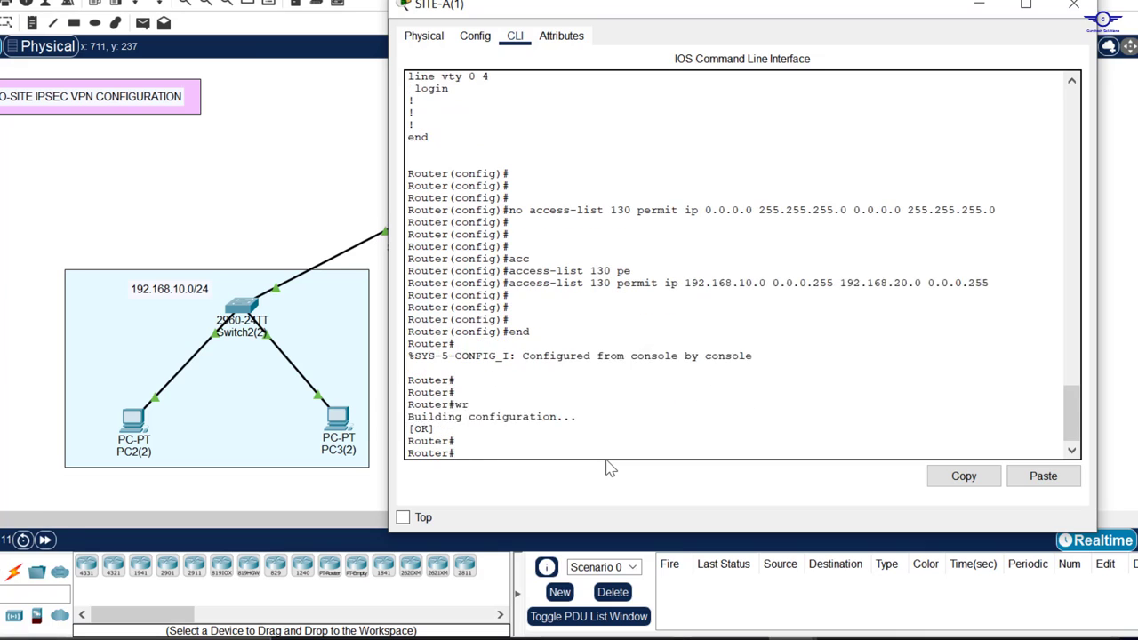
key("Return")
key("Return")
key("Return")
type("s")
key("BackSpace")
type("d")
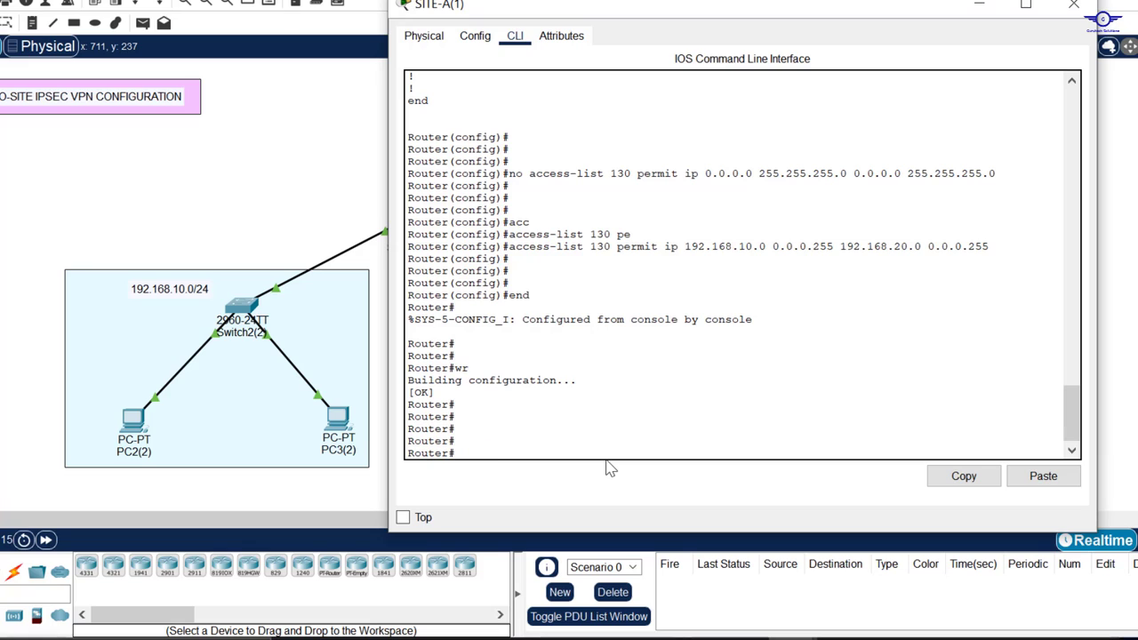
Step: Run show crypto ipsec sa on SITE-A and check the 192.168.10.0 and 192.168.20.0 identities
key("Tab")
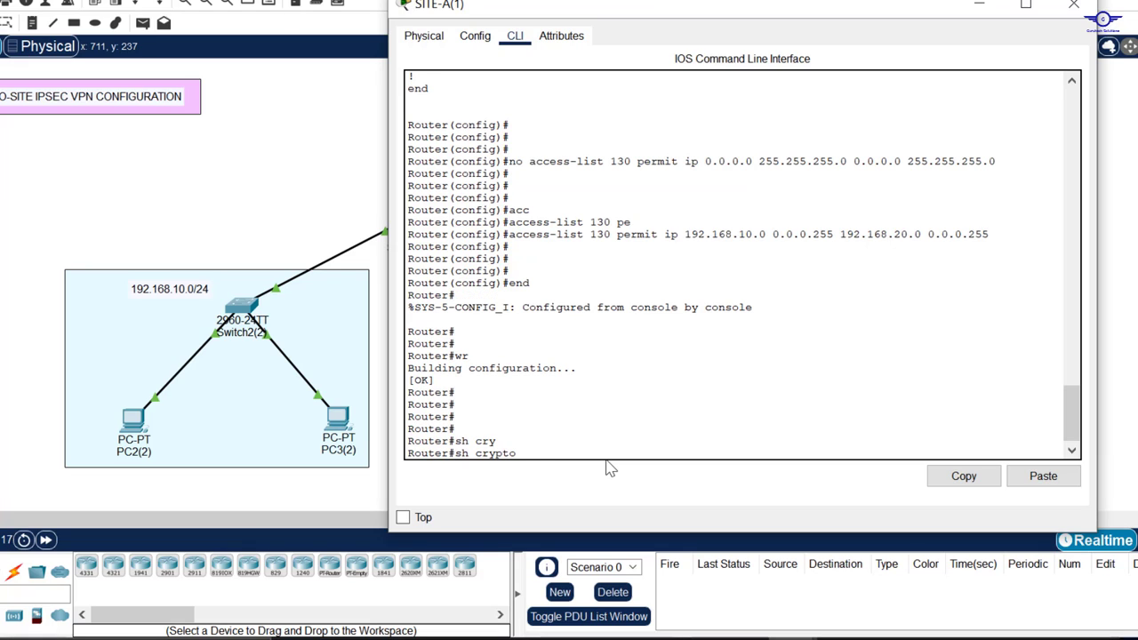
type("ip")
key("Tab")
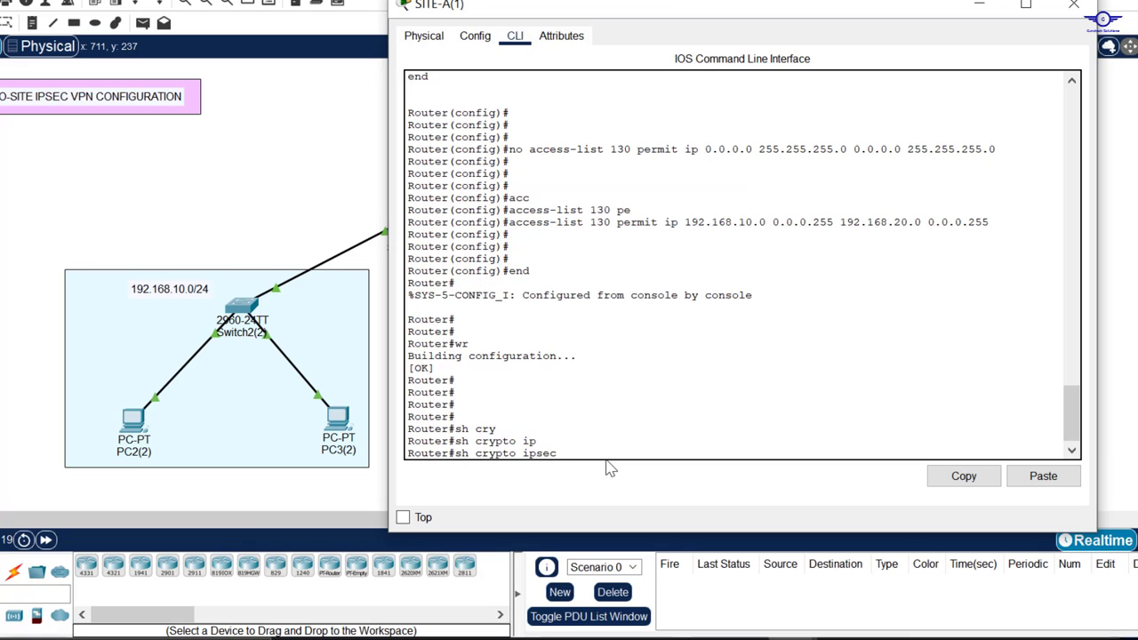
type("sa")
key("Tab")
key("Return")
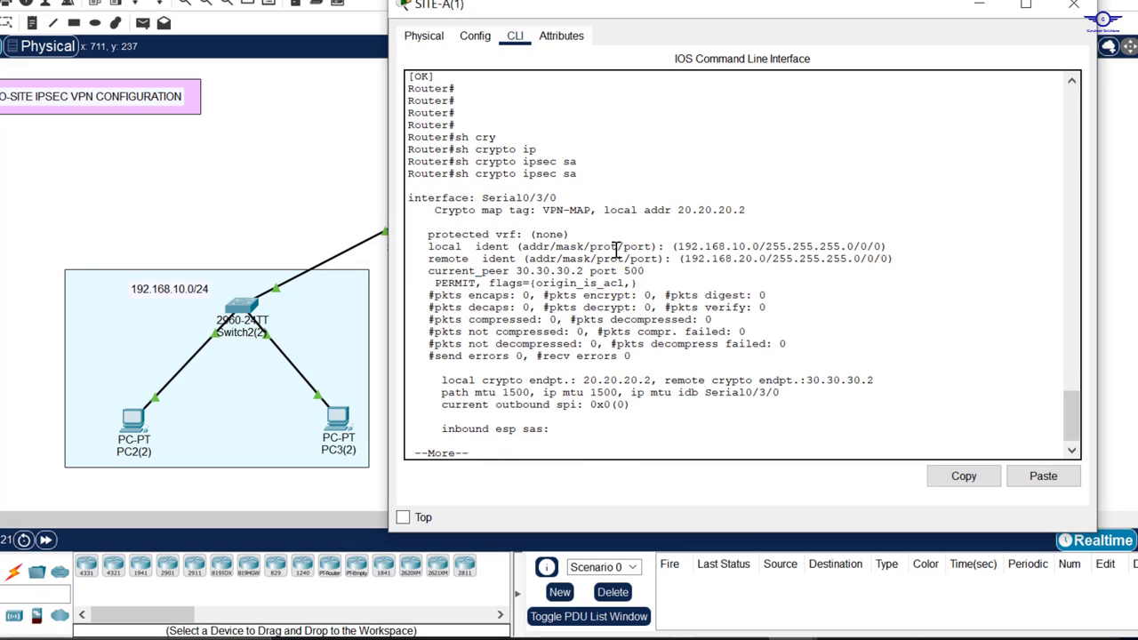
left_click_drag(435, 248, 898, 258)
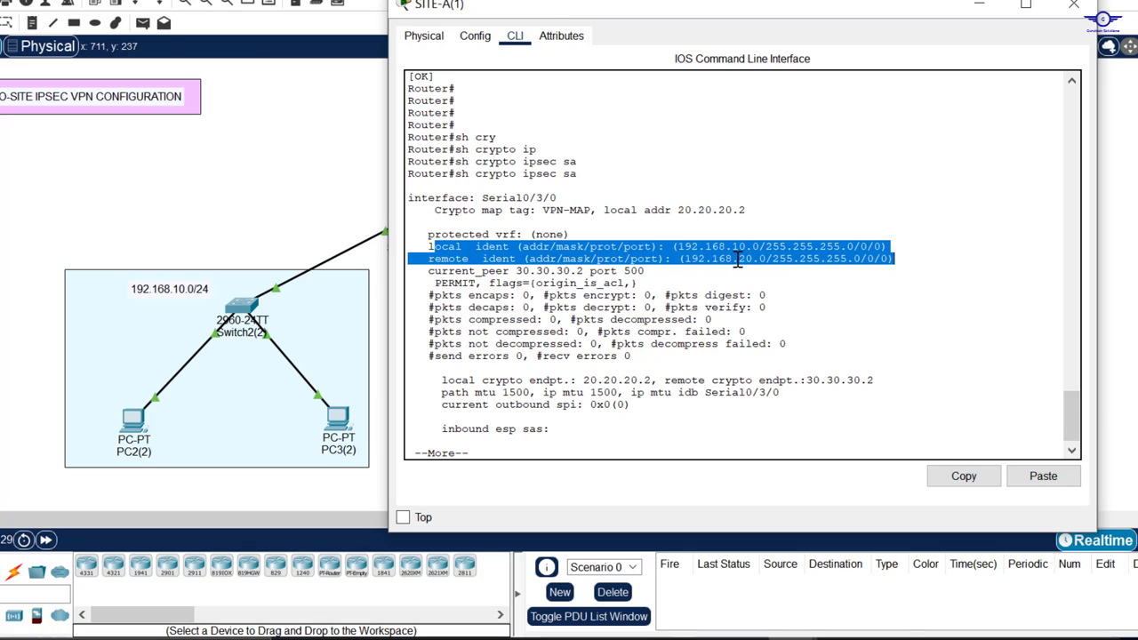
left_click(981, 7)
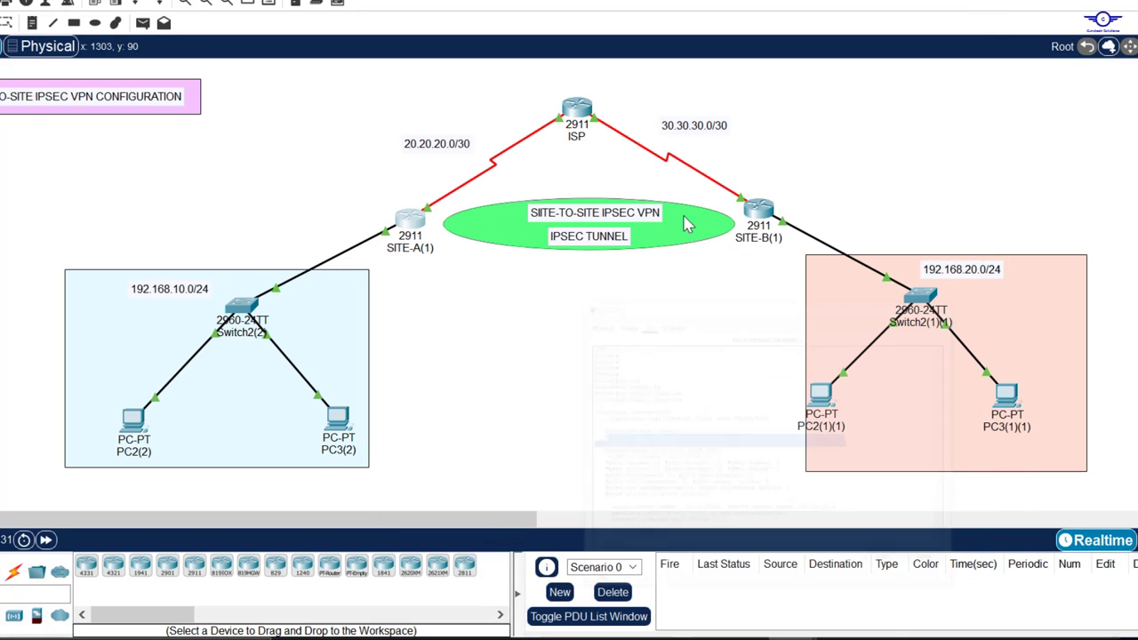
Step: Open SITE-B's command line and enter global configuration mode with en and conf t
left_click(756, 212)
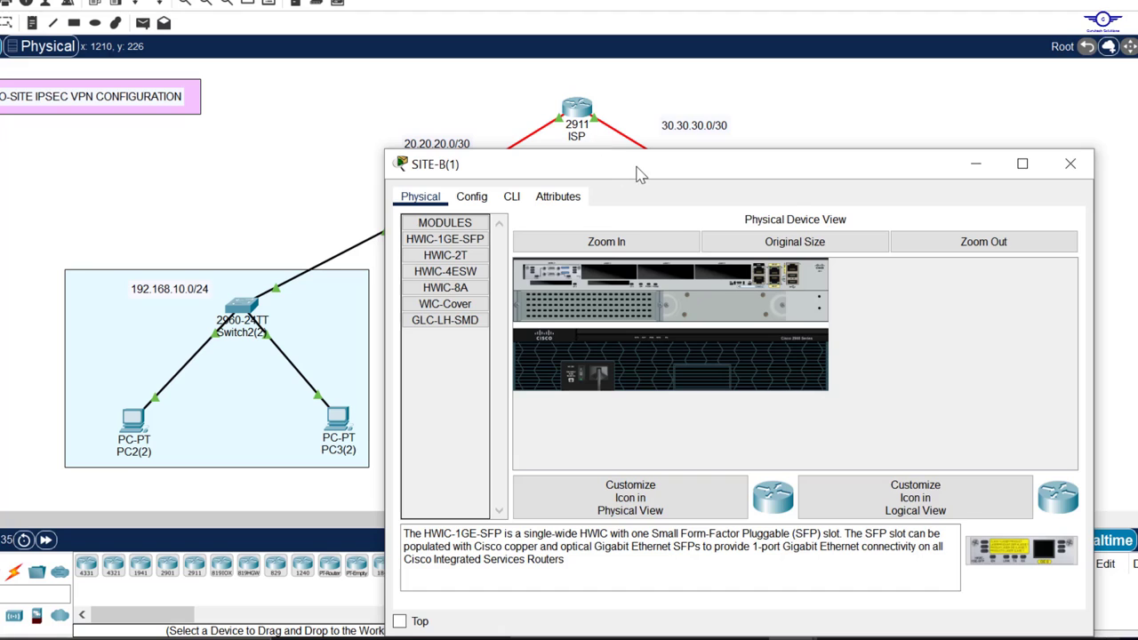
left_click_drag(634, 171, 649, 100)
left_click(524, 126)
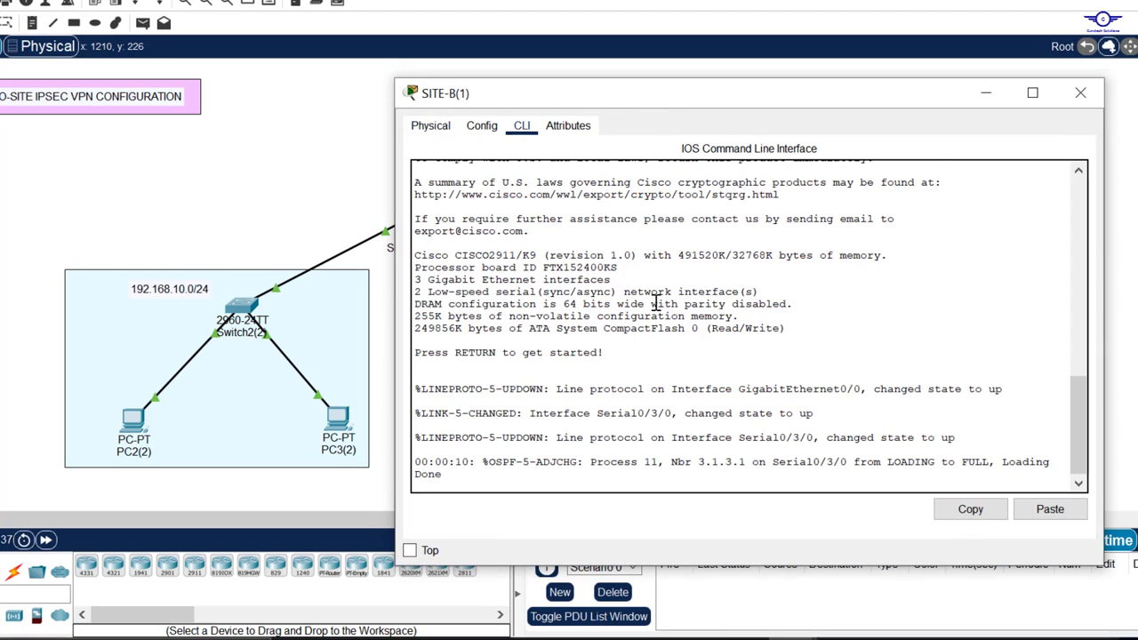
key("Return")
key("Return")
key("Return")
type("en")
key("Return")
type("conf t")
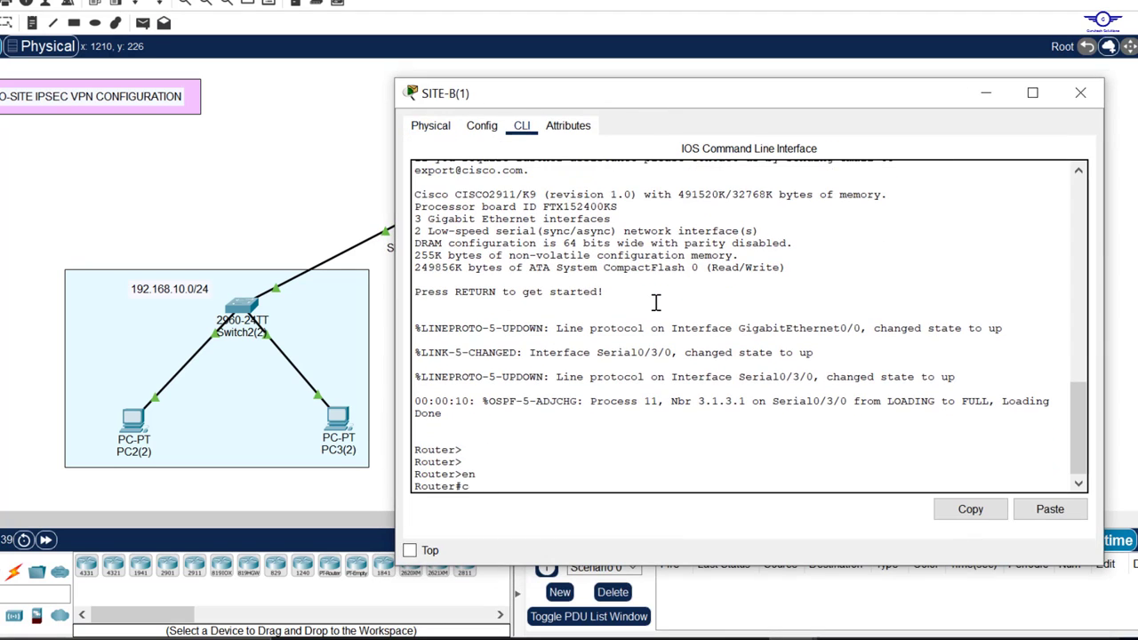
key("Return")
key("Return")
Step: Show SITE-B's startup configuration with do sh start and select the access-list 130 line
key("Return")
key("Return")
type("d")
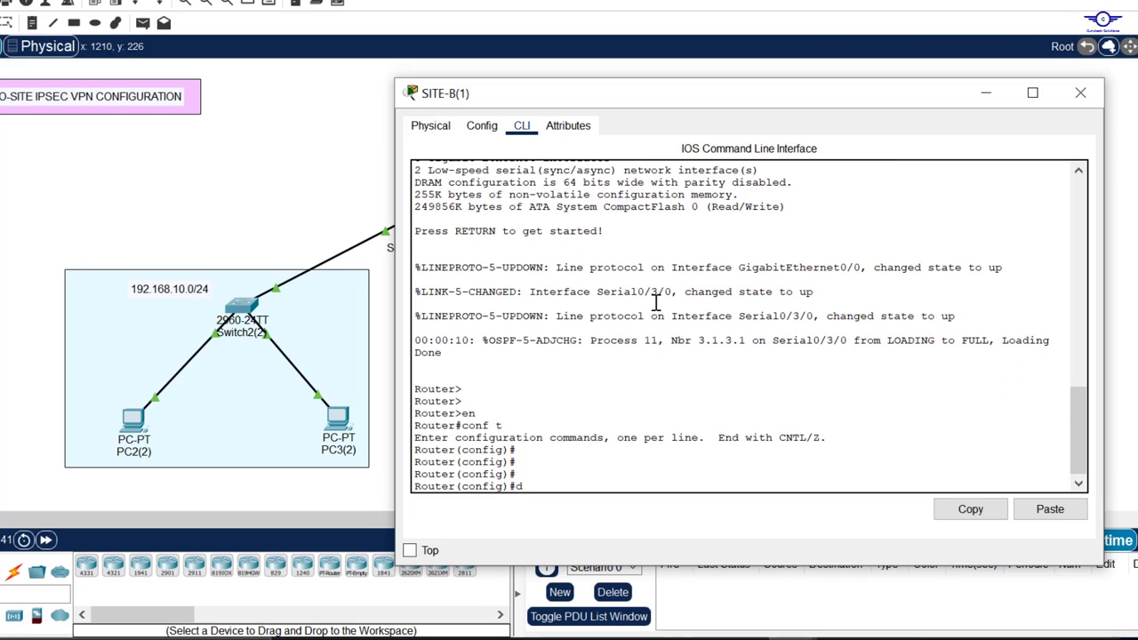
type("o sh start")
key("Return")
key("Return")
key("Return")
key("Return")
key("Return")
key("Return")
key("Return")
key("Return")
key("Return")
key("Return")
key("Return")
key("Return")
key("Return")
key("Return")
key("Return")
key("Return")
key("Return")
key("Return")
key("Return")
key("Return")
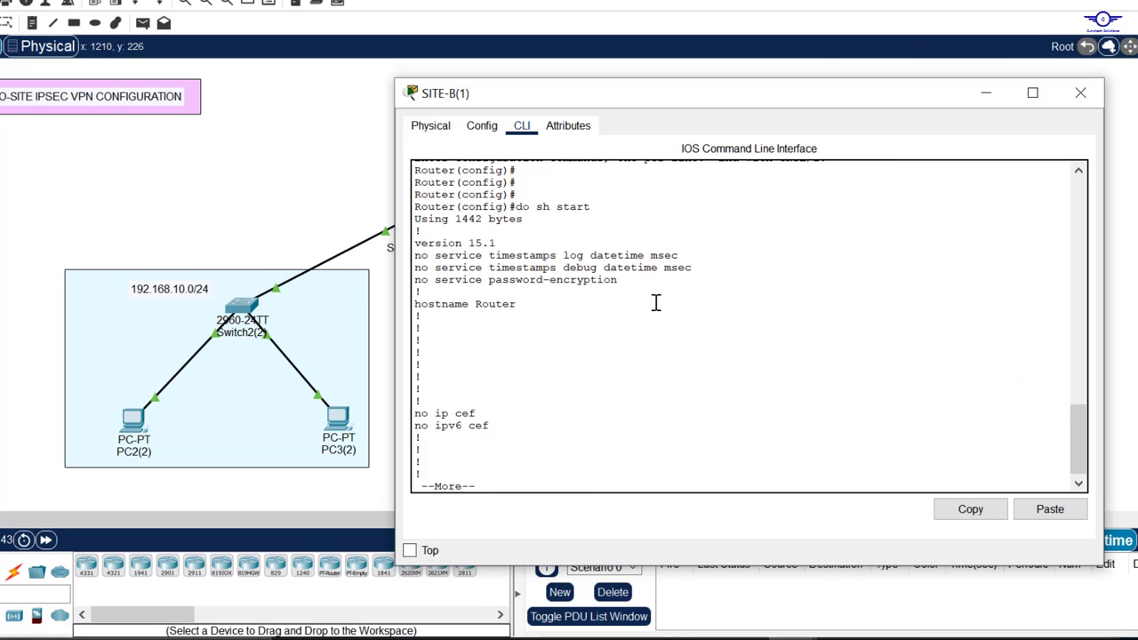
key("Return")
key("Return")
key("Return")
key("Return")
key("Return")
key("Return")
key("Return")
key("Return")
key("Return")
key("Return")
key("Return")
key("Return")
key("Return")
key("Return")
key("Return")
key("Return")
key("Return")
key("Return")
key("Return")
key("Return")
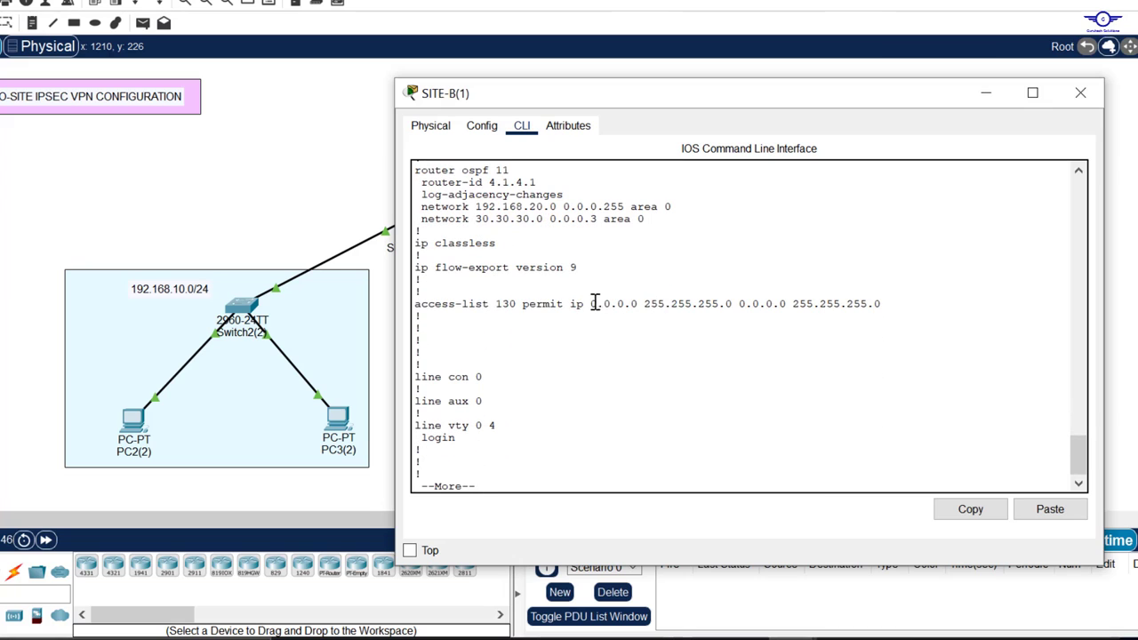
left_click_drag(621, 303, 747, 304)
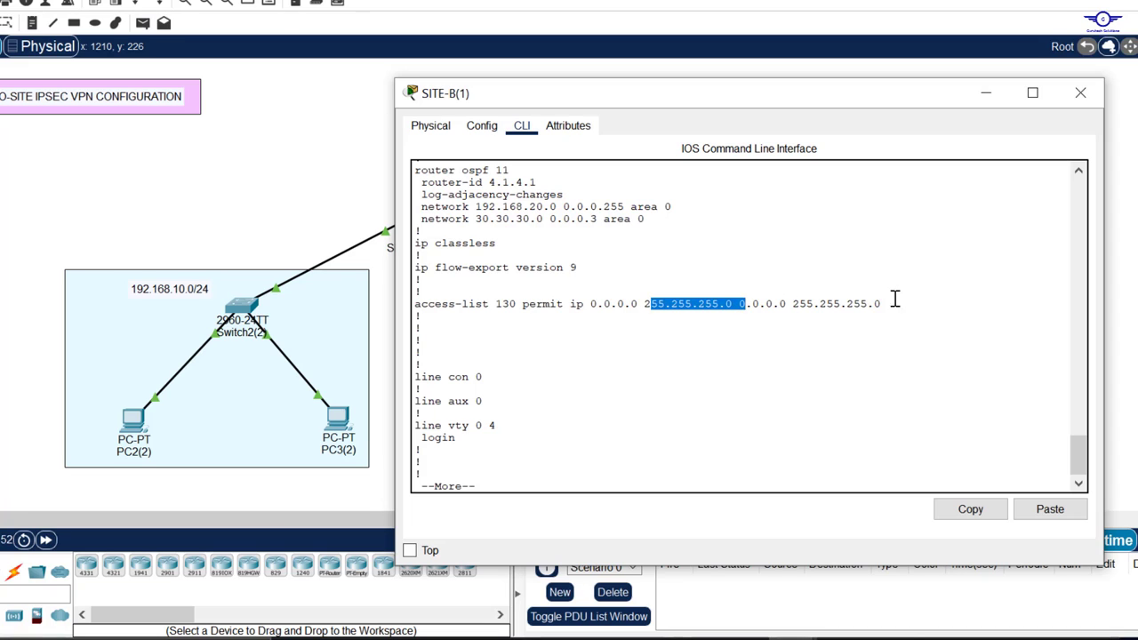
left_click_drag(889, 304, 414, 305)
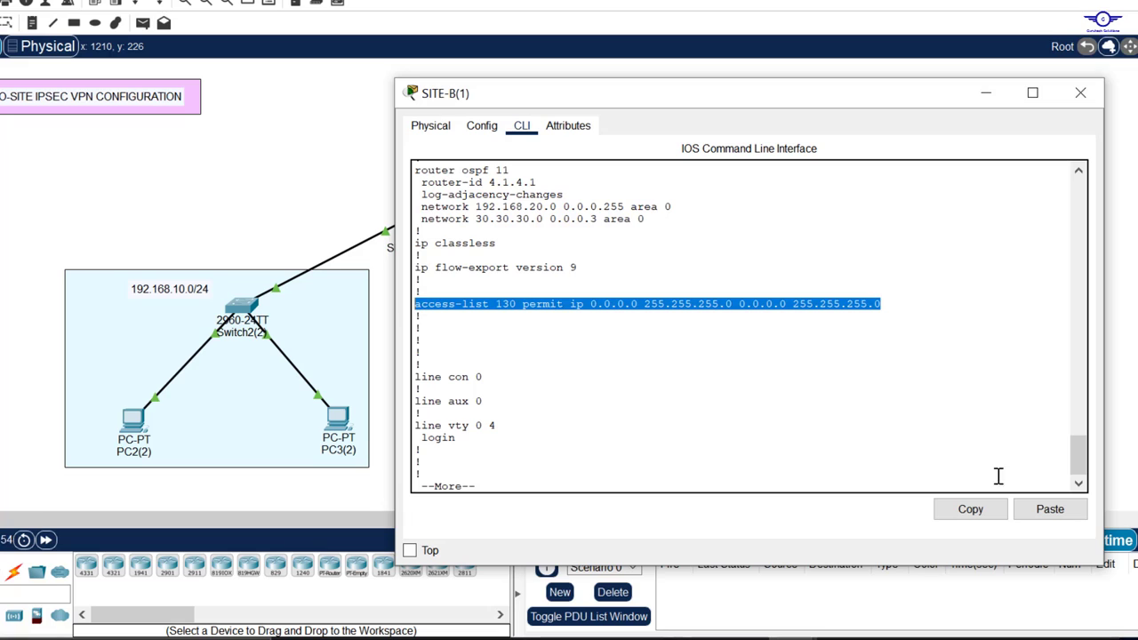
Step: Remove SITE-B's catch-all access-list 130 entry by running no with the copied line
left_click(970, 508)
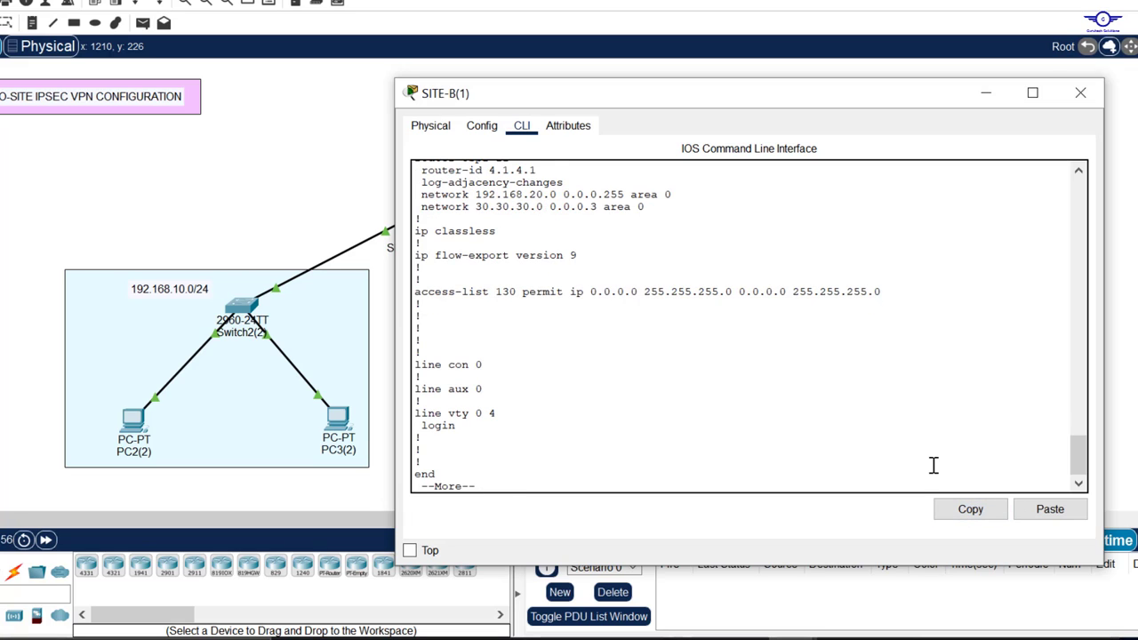
key("space")
type("npo ")
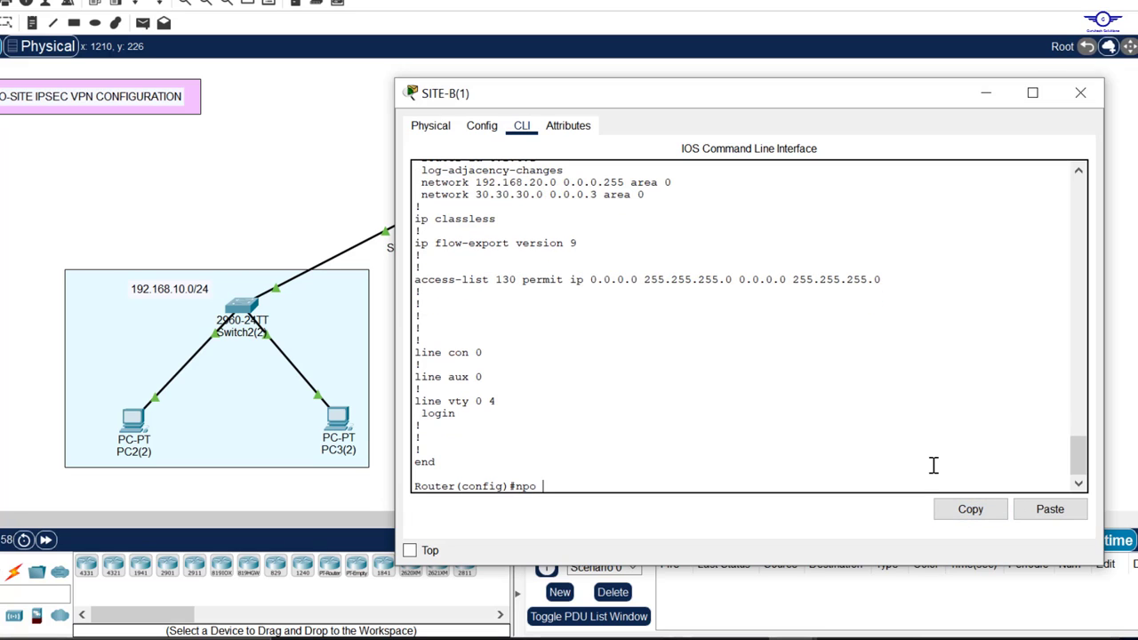
key("BackSpace")
key("BackSpace")
key("BackSpace")
type("o")
left_click(1058, 514)
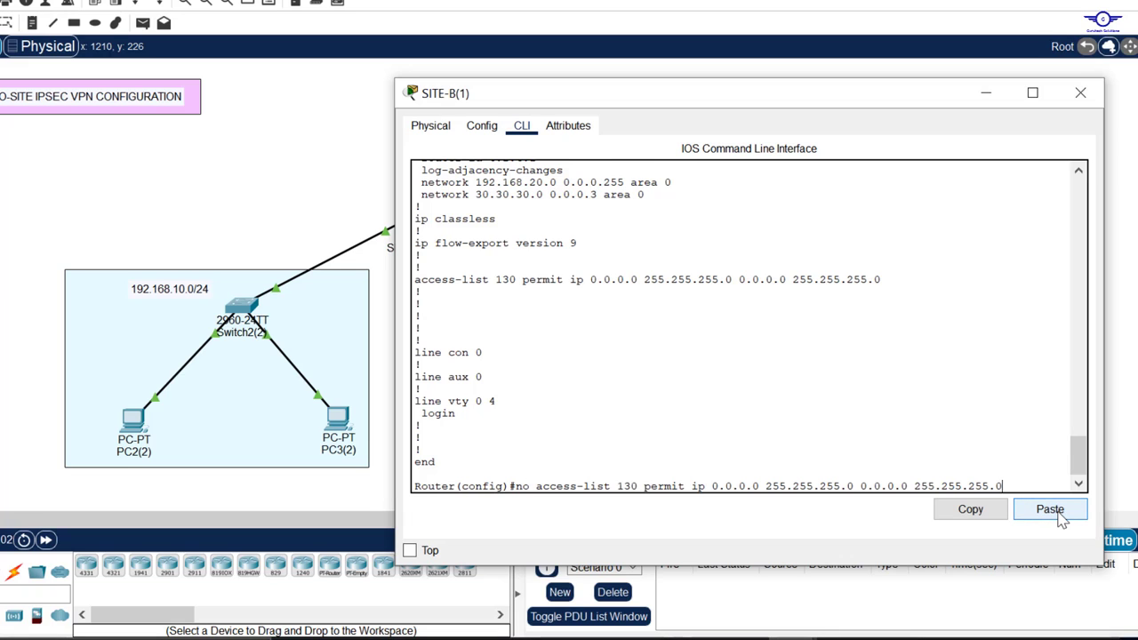
key("Return")
key("Return")
key("Return")
key("Return")
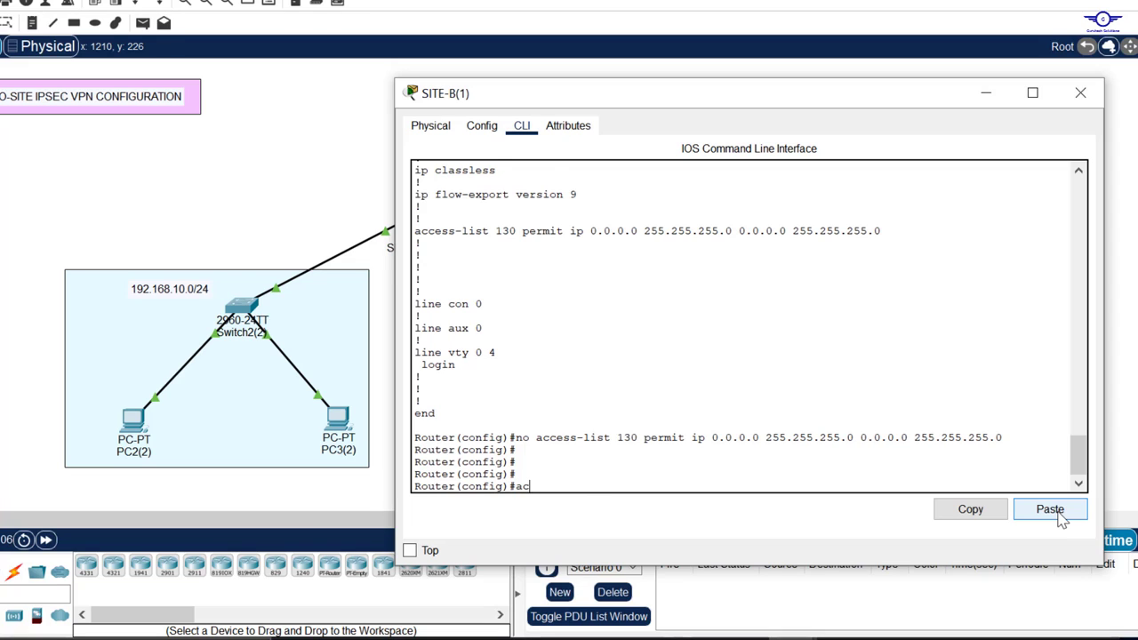
Step: Add access-list 130 permit ip 192.168.20.0 0.0.0.255 192.168.10.0 0.0.0.255 and save with do wr
type("c")
key("Tab")
key("Tab")
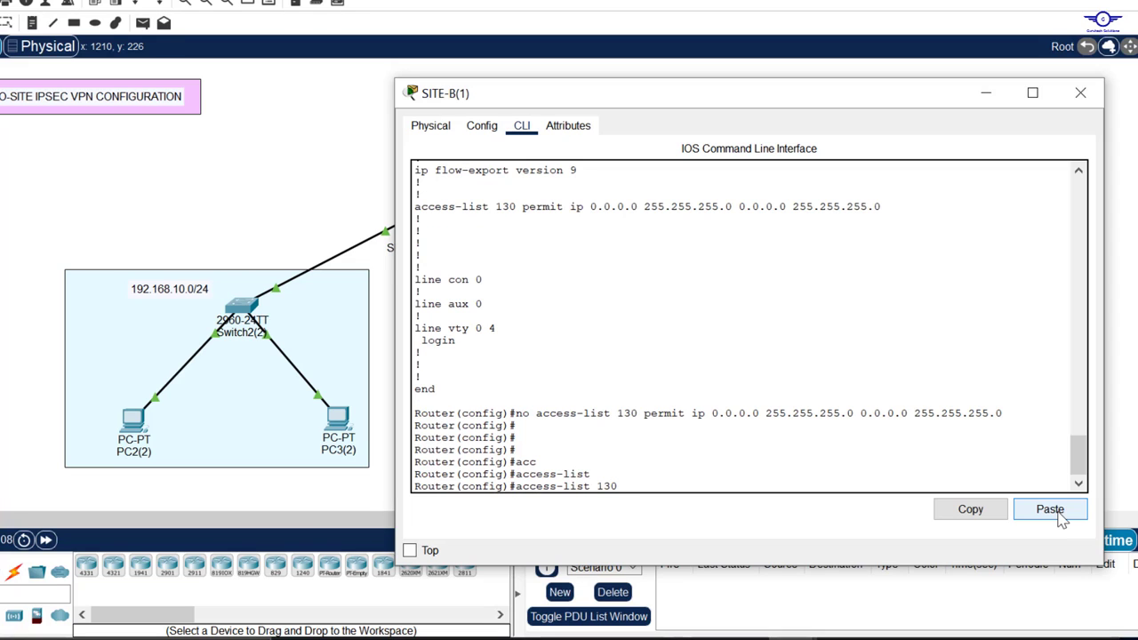
type("130 p")
key("Tab")
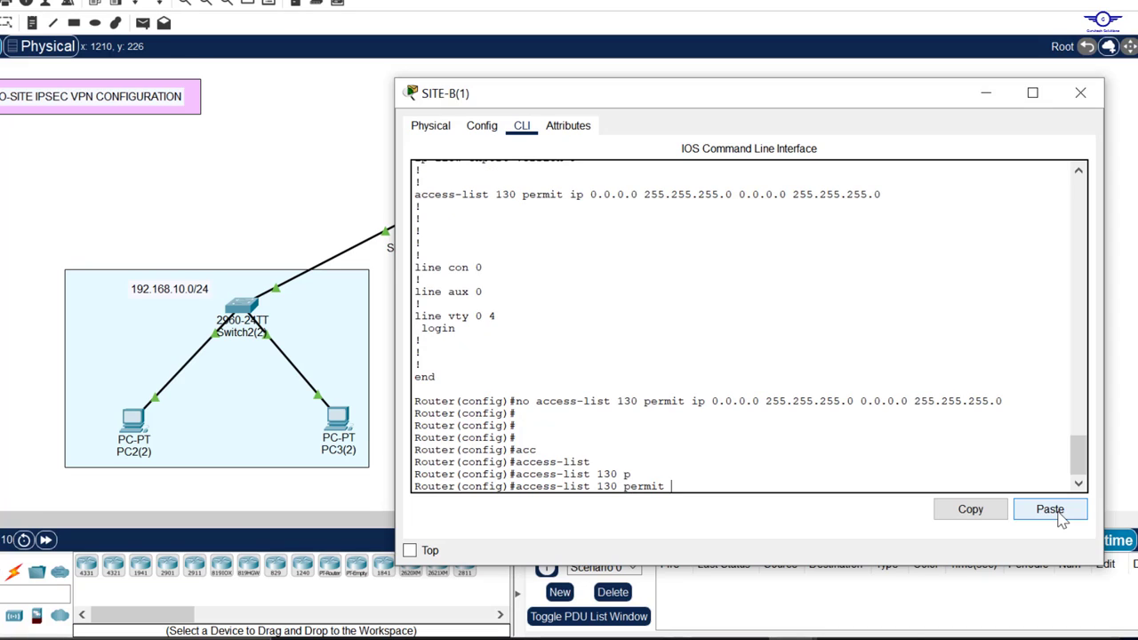
type("i")
key("Tab")
type("p 1")
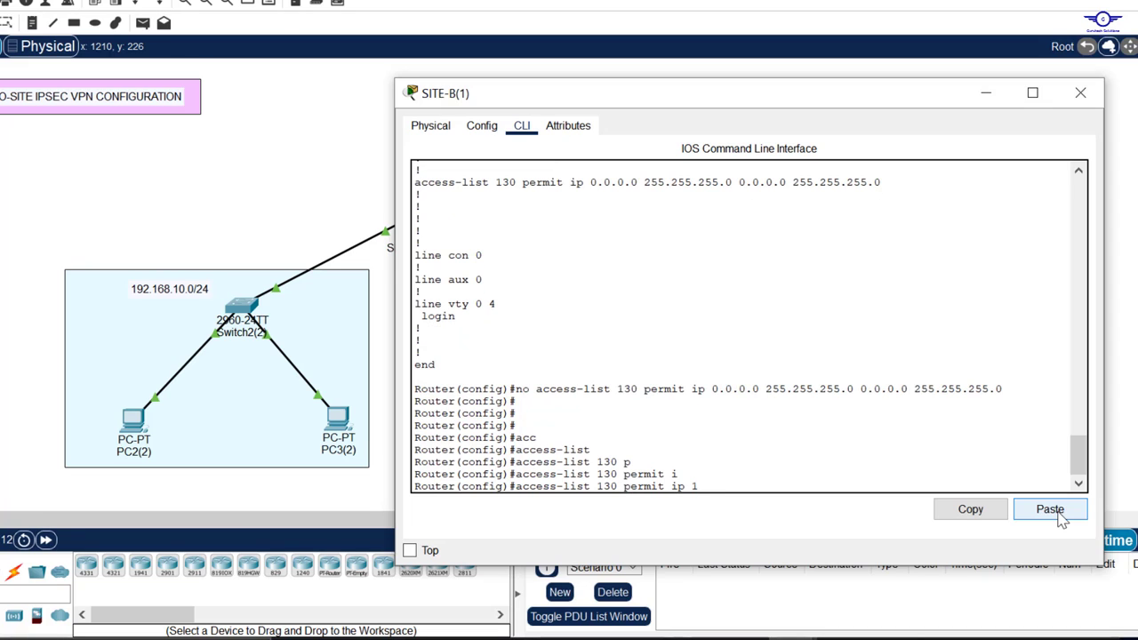
type("92.168.20.0")
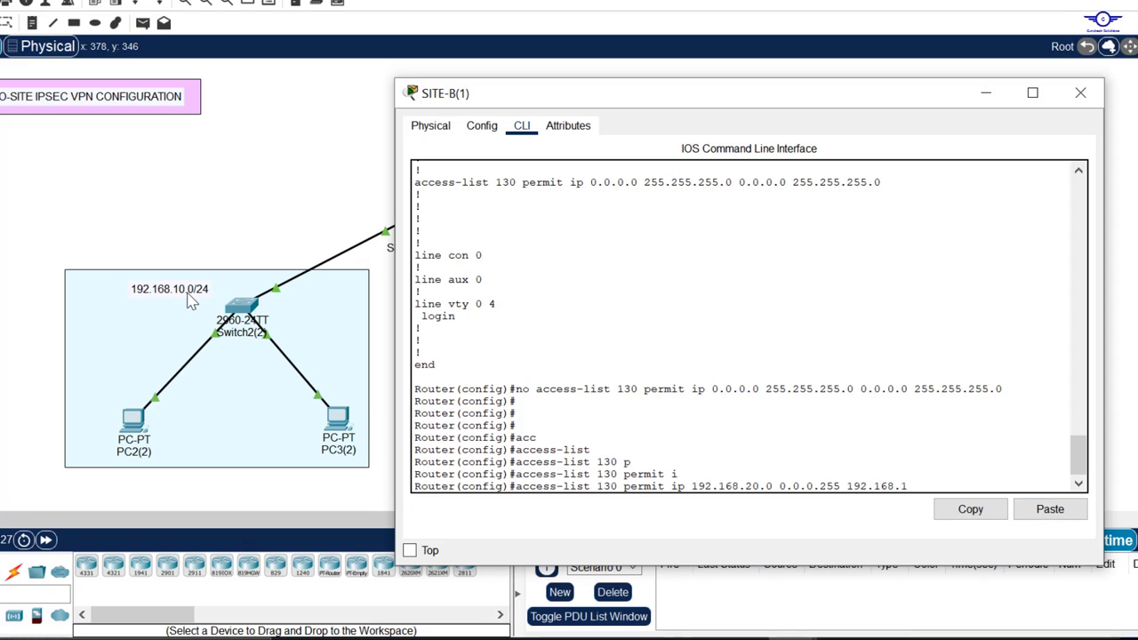
type("0.0 0.0.0.255")
key("Return")
type("do wr")
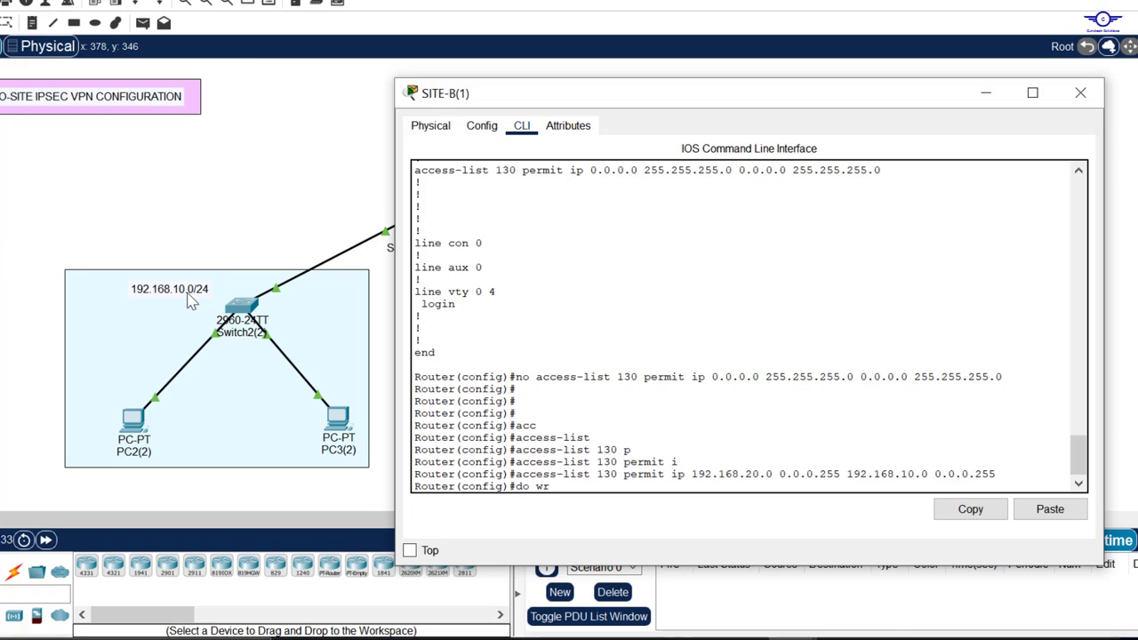
key("Return")
Step: Display SITE-B's startup configuration and inspect the saved access-list 130 line
key("Return")
key("Return")
key("Return")
type("do sh sst")
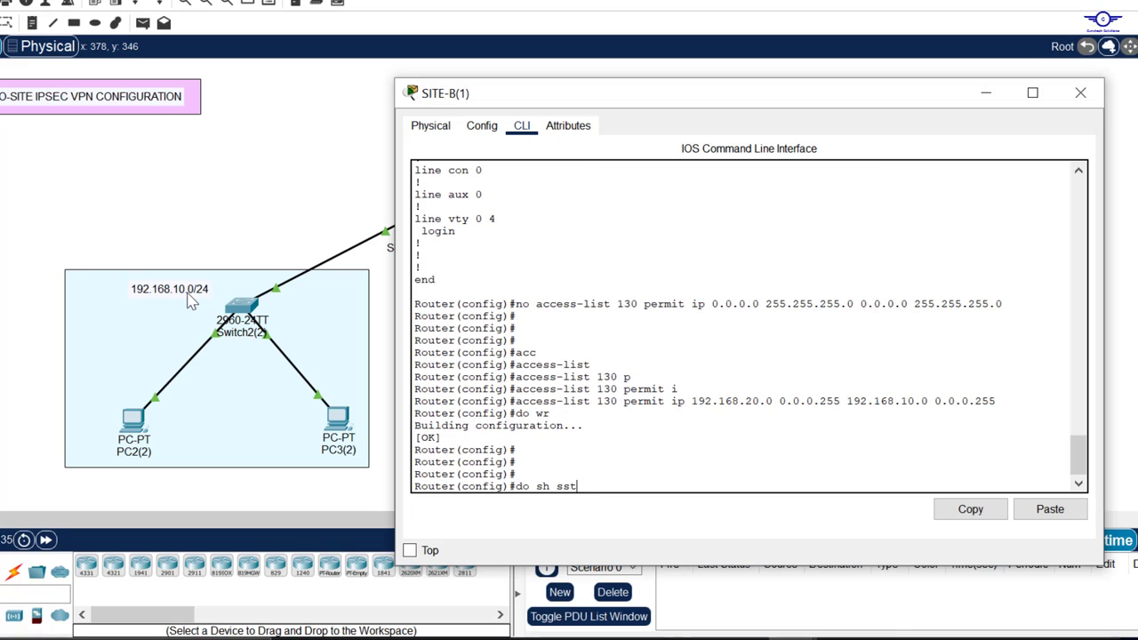
type("art")
key("Return")
key("Up")
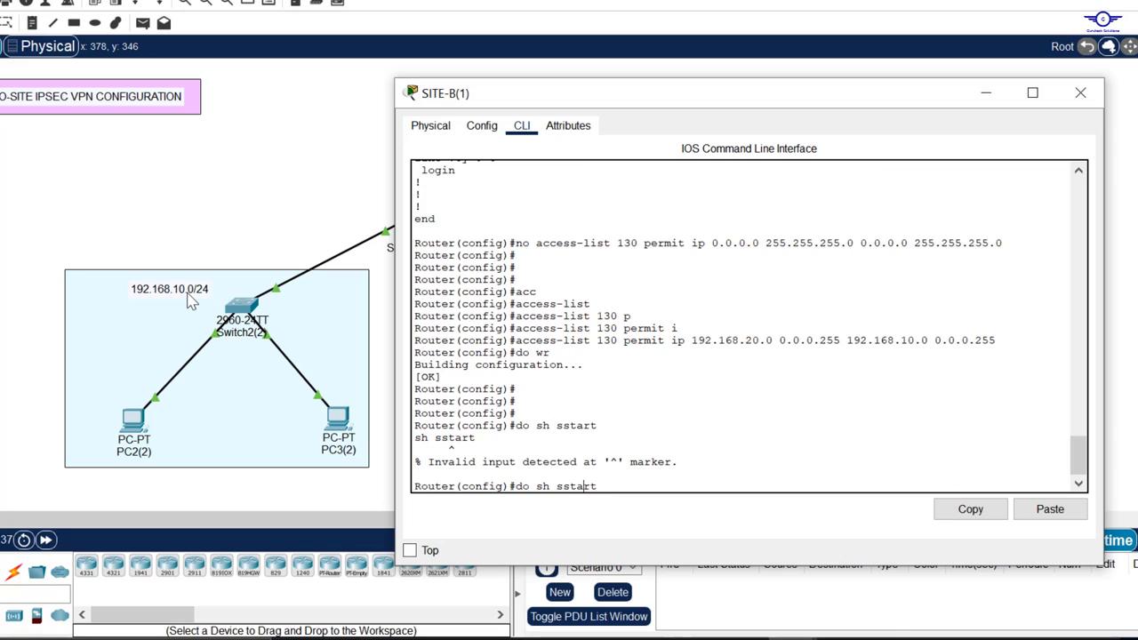
key("Left")
key("Left")
key("Left")
key("BackSpace")
key("Return")
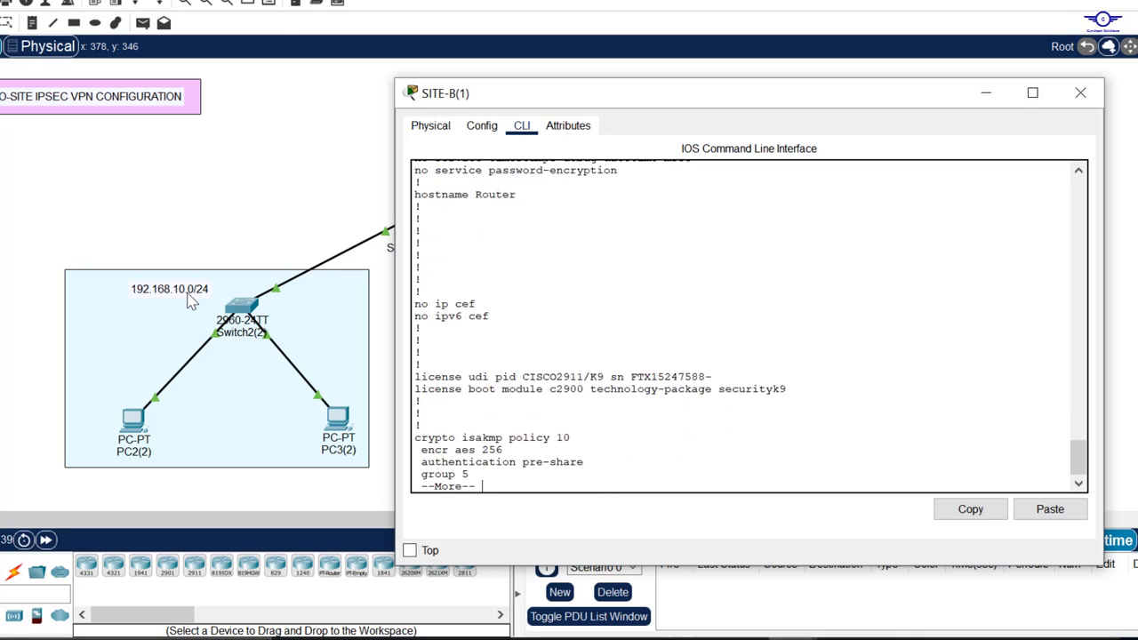
key("Return")
key("Return")
key("Return")
key("Return")
key("Return")
key("Return")
key("Return")
key("Return")
key("Return")
key("Return")
key("Return")
key("Return")
key("Return")
key("Return")
key("Return")
key("Return")
key("Return")
key("Return")
key("Return")
key("Return")
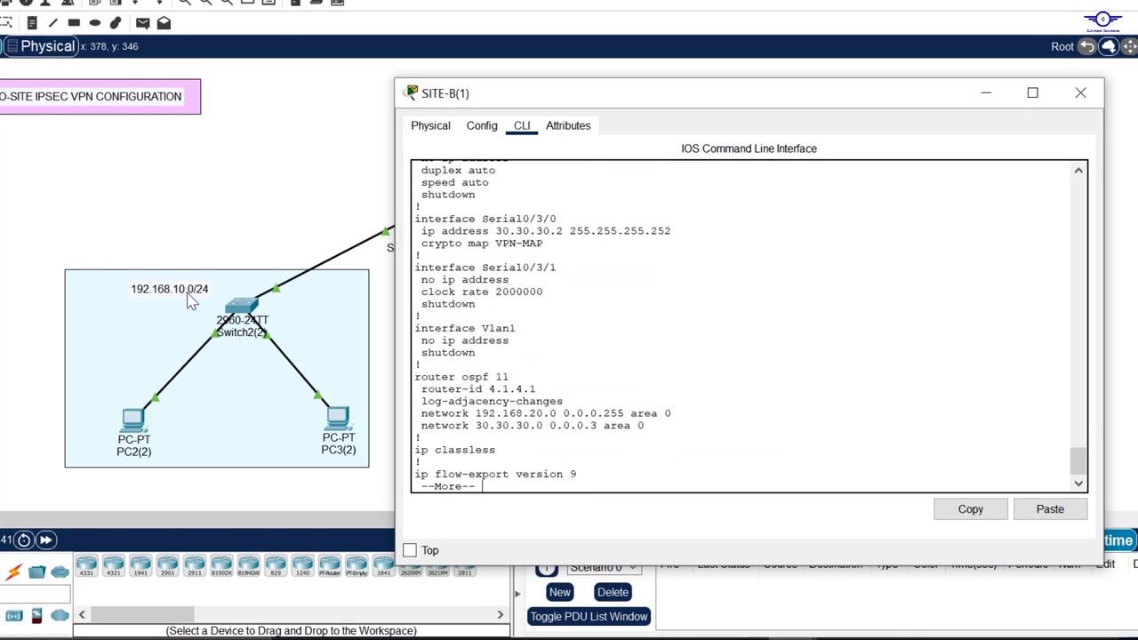
key("Return")
key("Return")
key("Return")
key("Return")
key("Return")
key("Return")
key("Return")
key("Return")
key("Return")
key("Return")
key("Return")
key("Return")
key("Return")
key("Return")
key("Return")
key("Return")
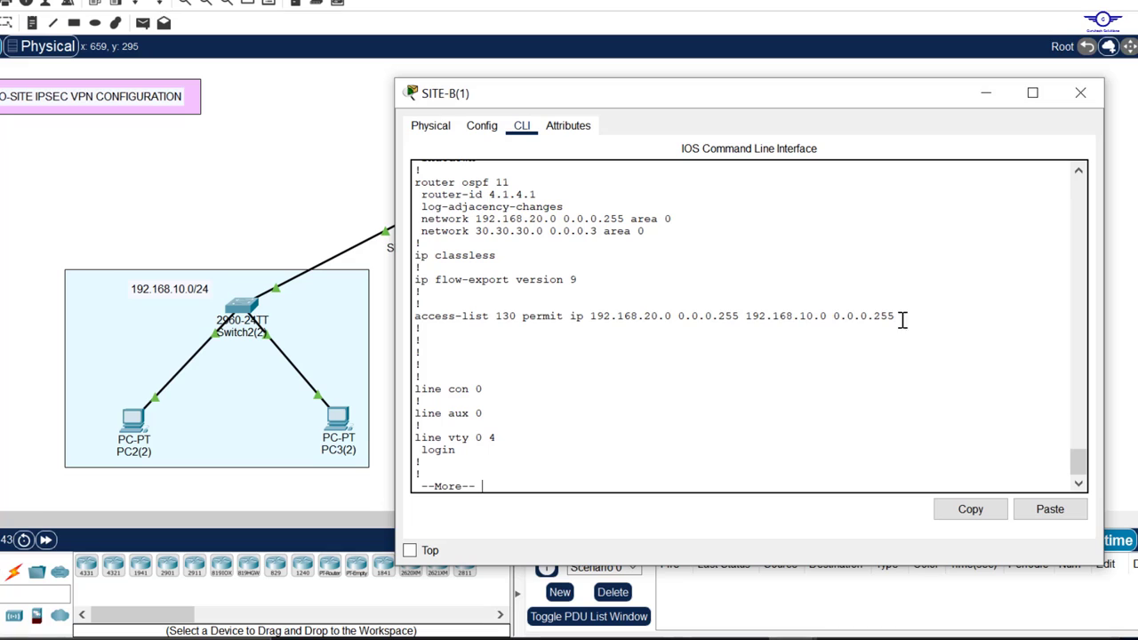
left_click_drag(901, 320, 427, 311)
key("Return")
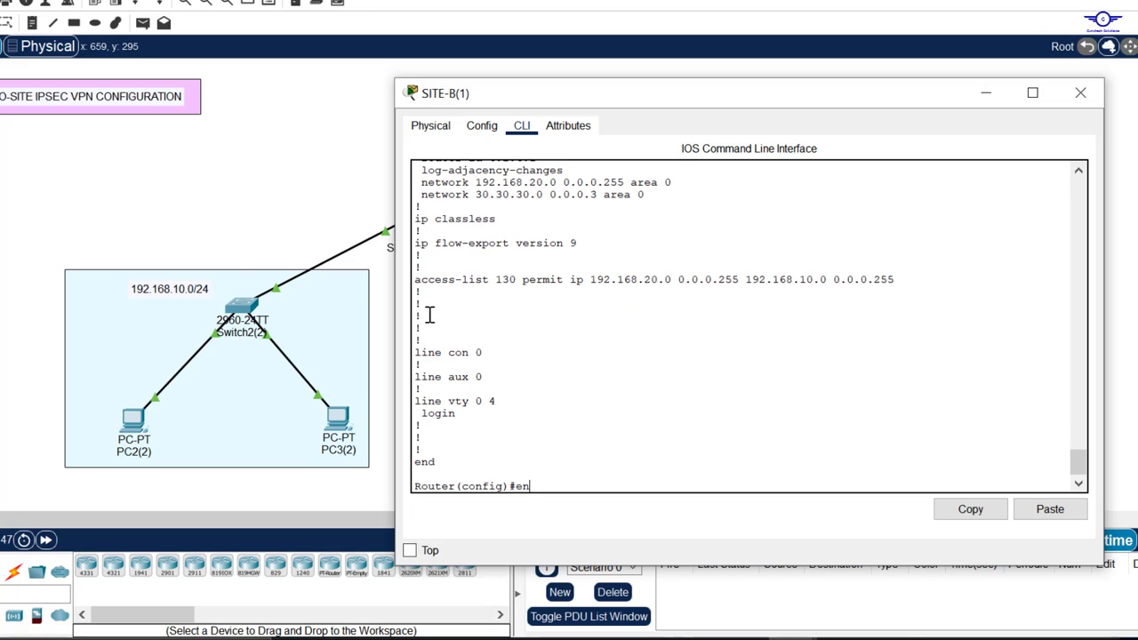
Step: Run show crypto ipsec sa on SITE-B and check the local network 192.168.20.0
type("end")
key("Return")
key("Return")
key("Return")
key("Return")
type("sh")
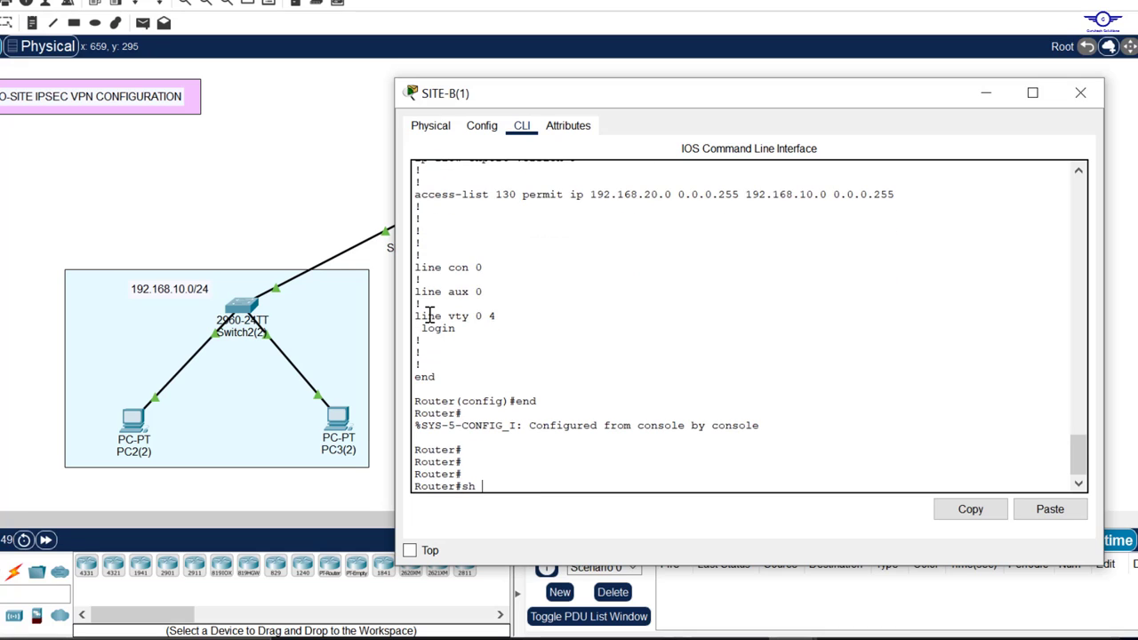
type(" cr")
key("Tab")
type("i")
key("Tab")
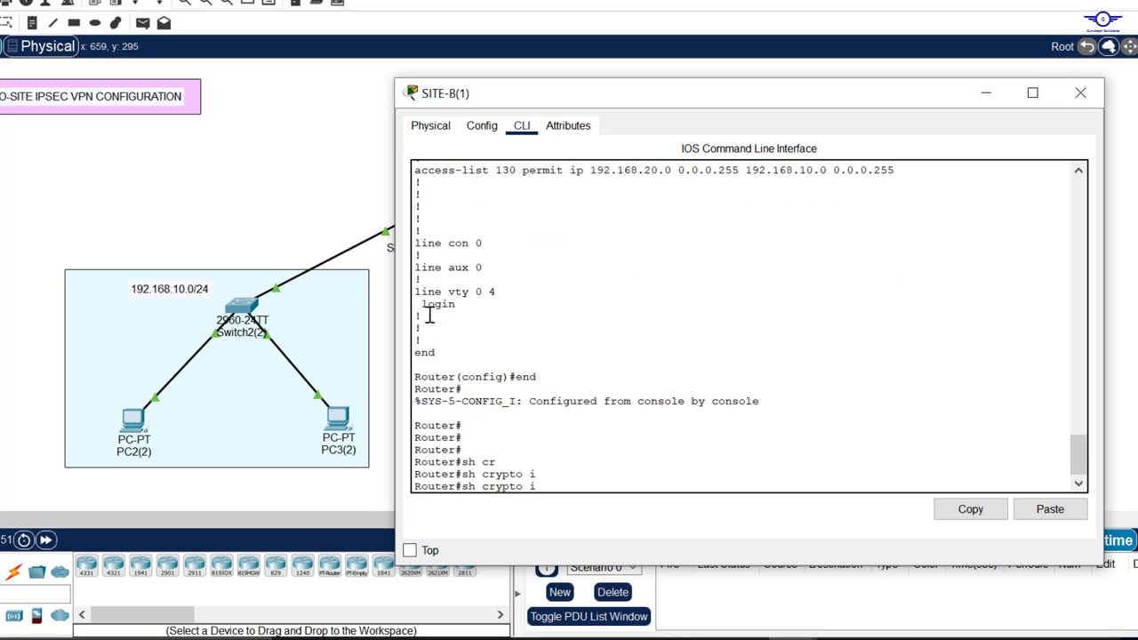
type("p")
key("Tab")
type("s")
key("Tab")
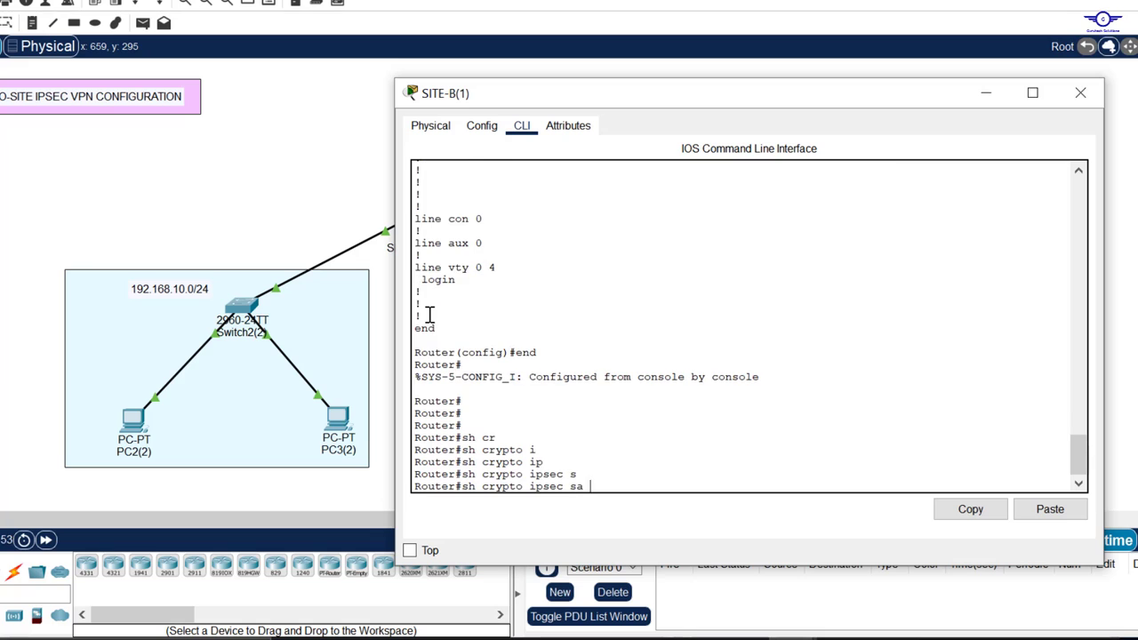
key("Return")
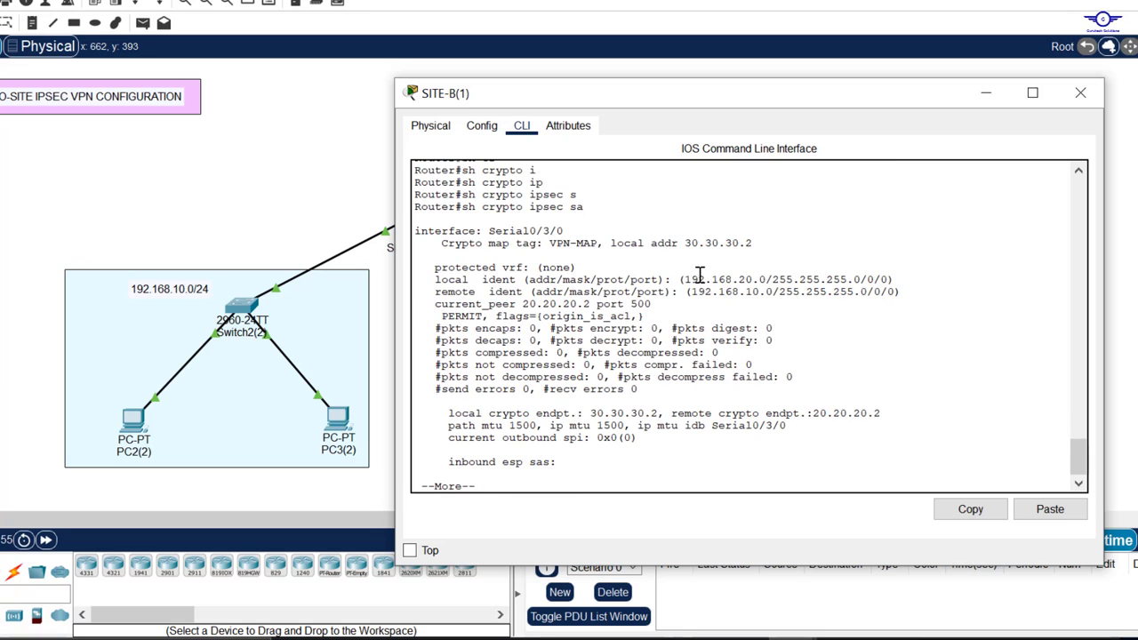
left_click_drag(685, 279, 933, 285)
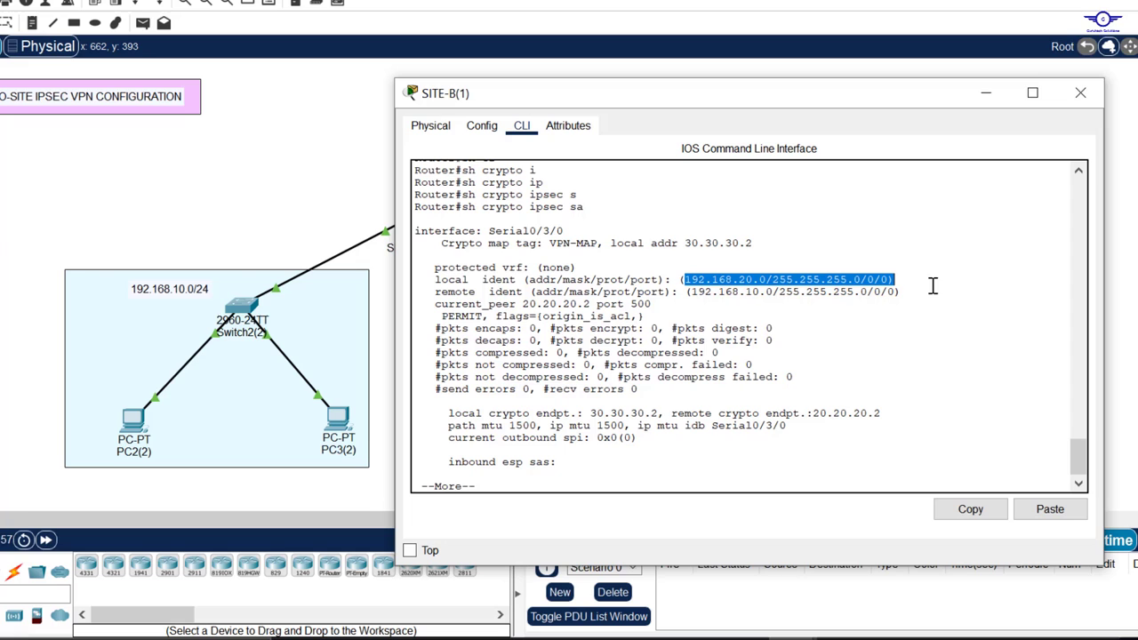
left_click(1080, 92)
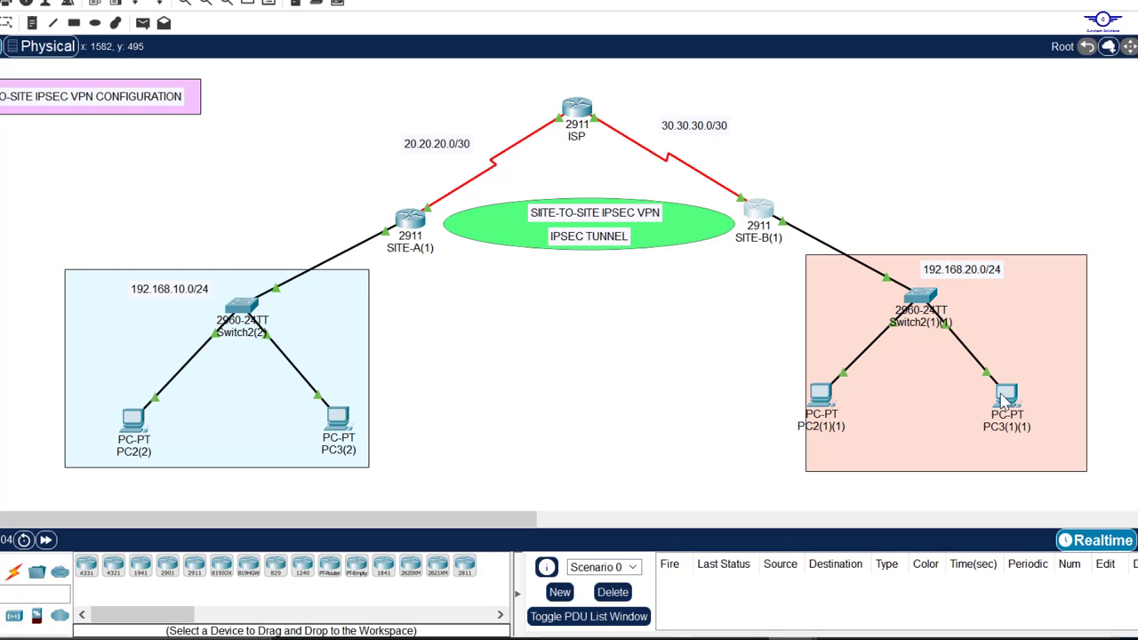
Step: Compare SITE-A's IPsec SA packet counters, still at 0, then close the router windows
left_click(410, 219)
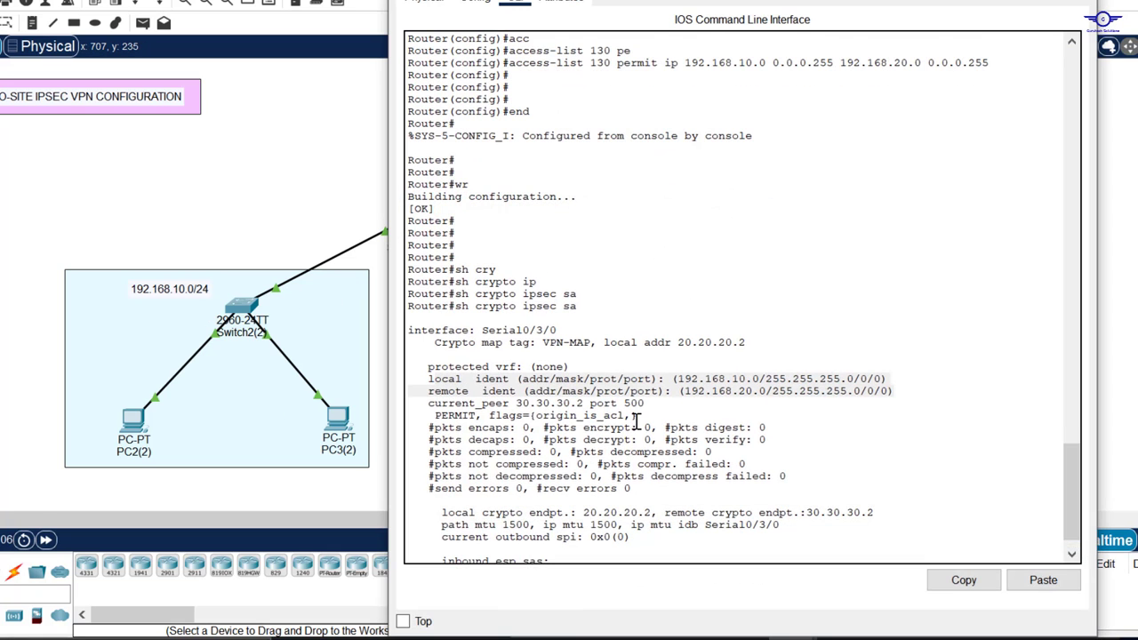
scroll(637, 422, "down", 1)
left_click_drag(429, 396, 775, 457)
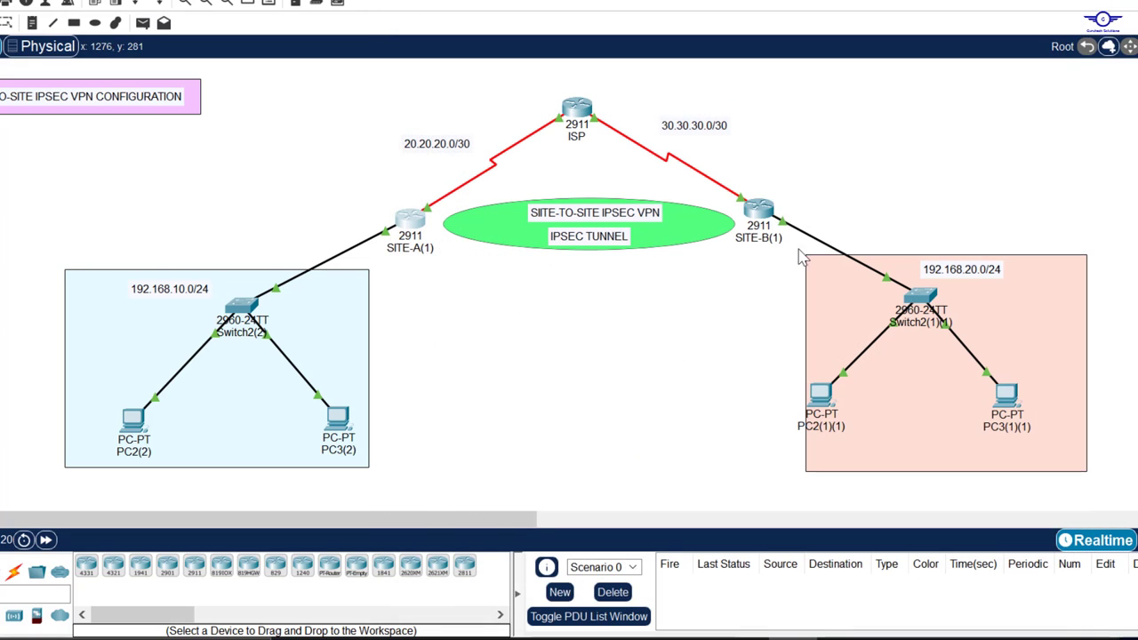
left_click(758, 210)
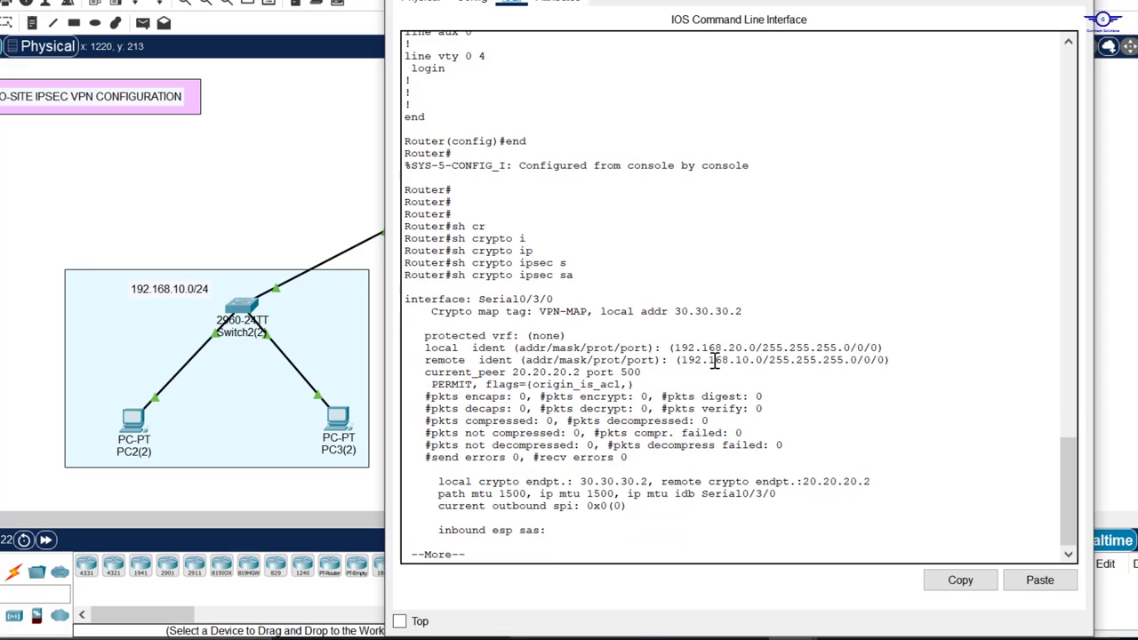
left_click(276, 207)
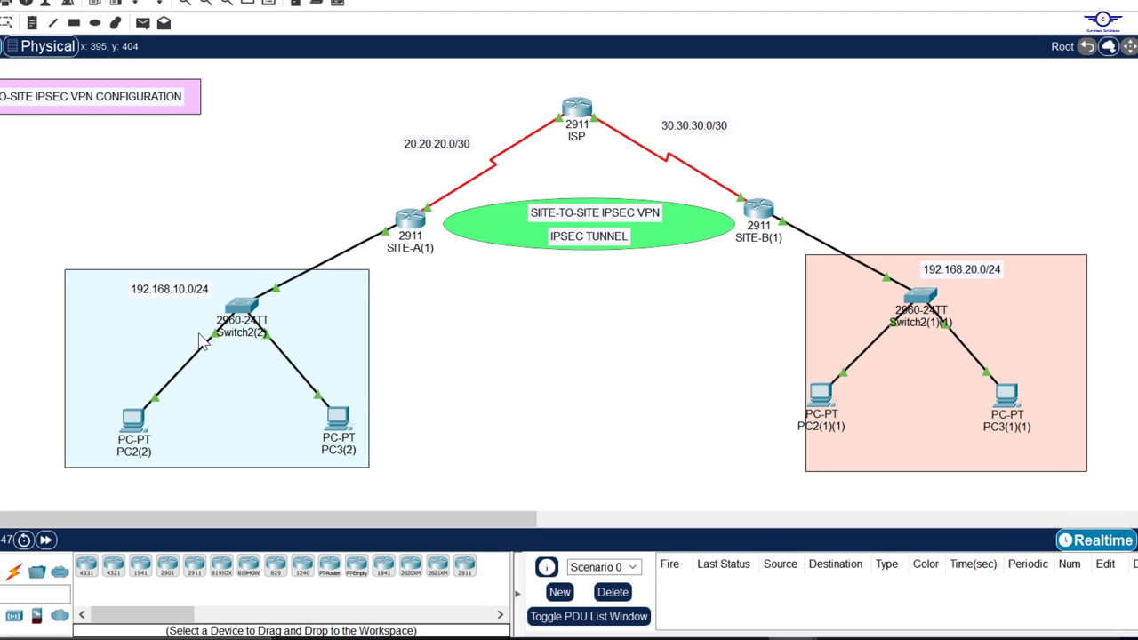
Step: Look up PC2(1)(1)'s IPv4 address 192.168.20.10 in its IP configuration
left_click(131, 420)
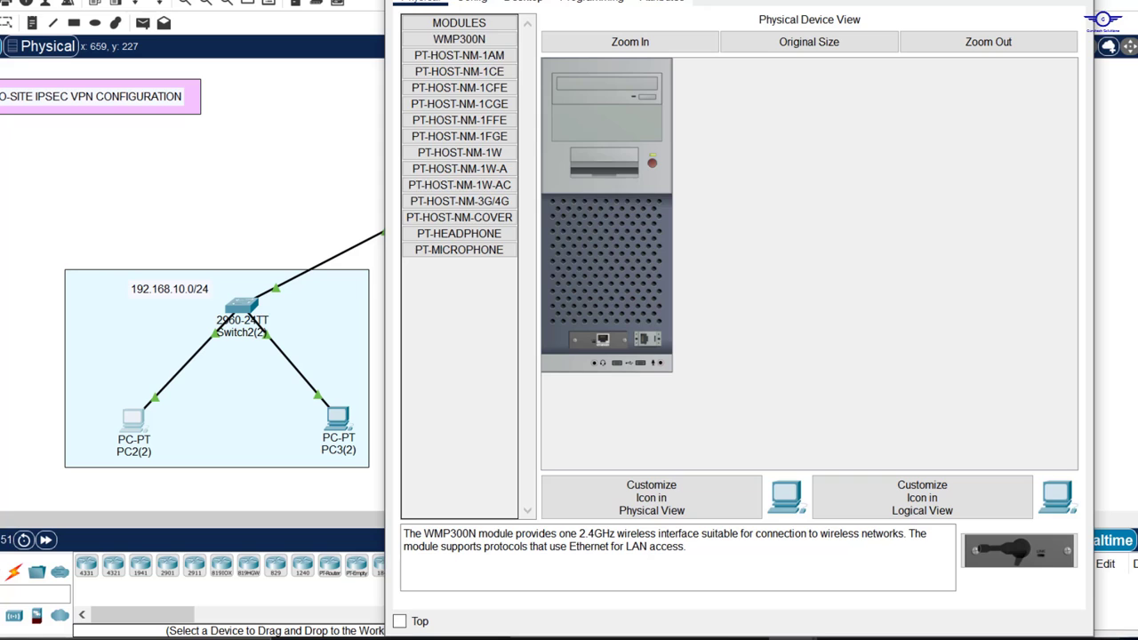
left_click(1073, 1)
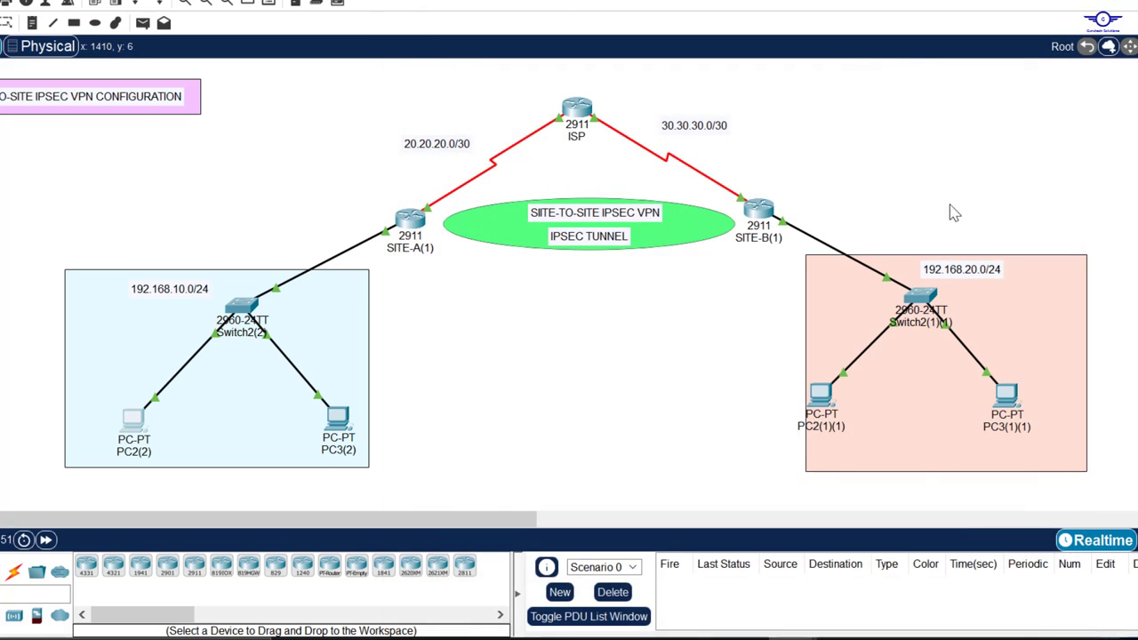
left_click(822, 396)
left_click(524, 3)
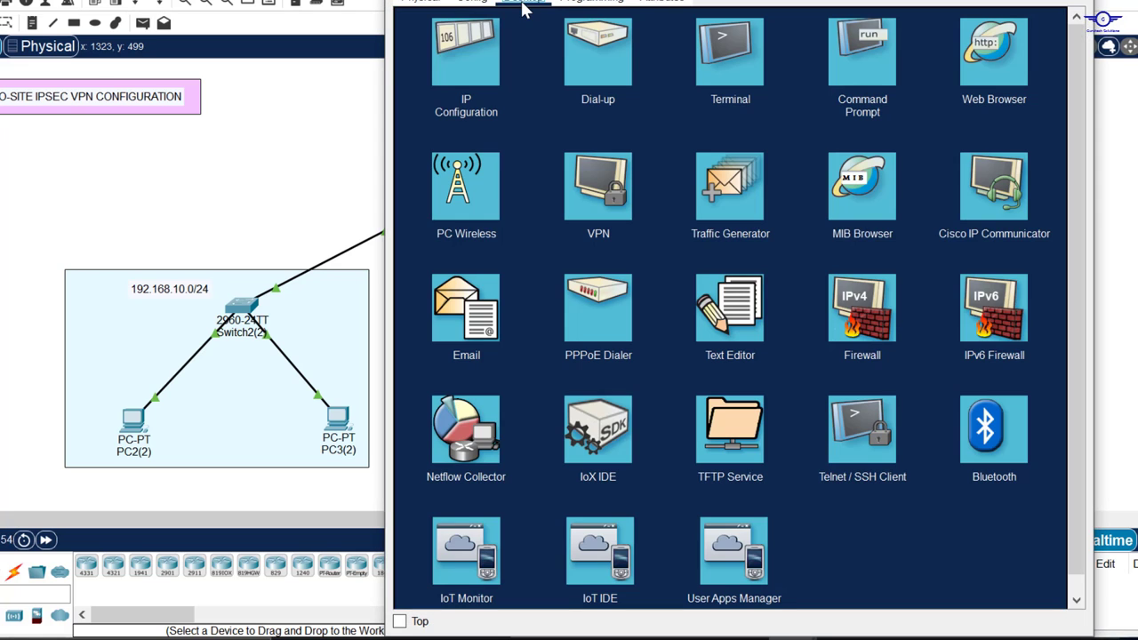
left_click(479, 48)
left_click_drag(726, 101, 578, 101)
key("ctrl+c")
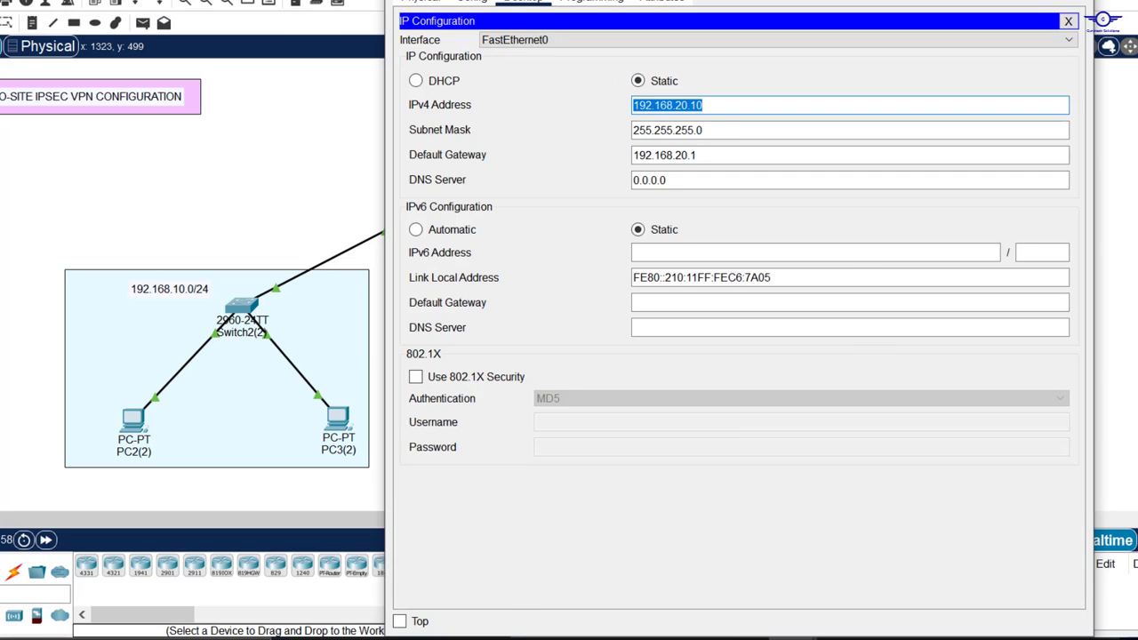
left_click(25, 437)
Step: Ping 192.168.20.10 from PC2(2)'s command prompt, getting 2 of 4 replies
left_click(124, 425)
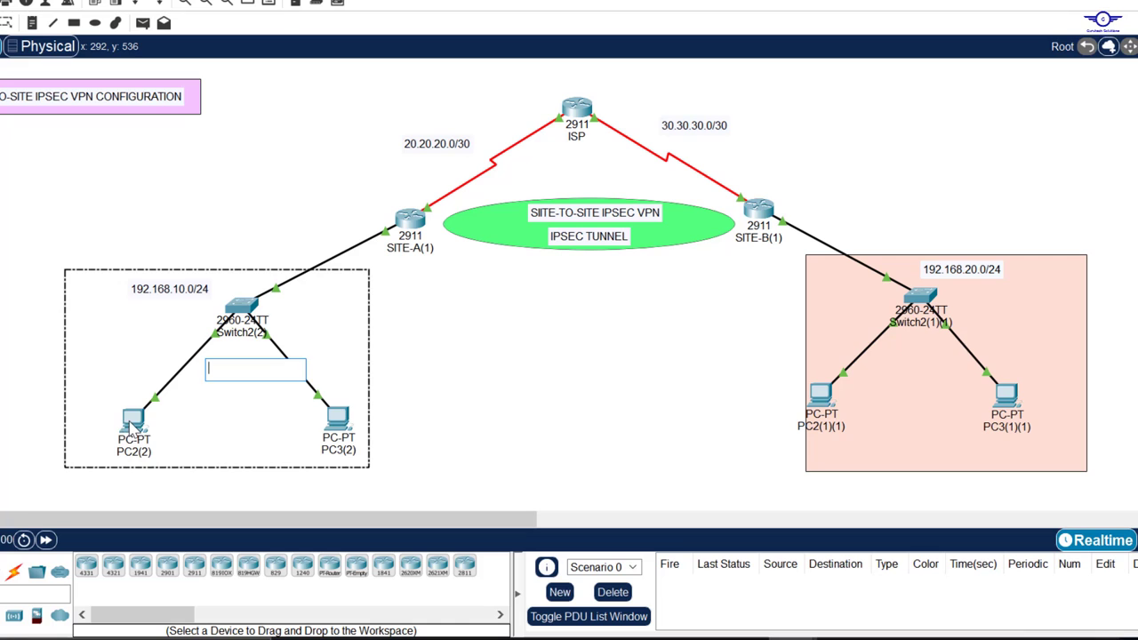
left_click(133, 419)
left_click(524, 125)
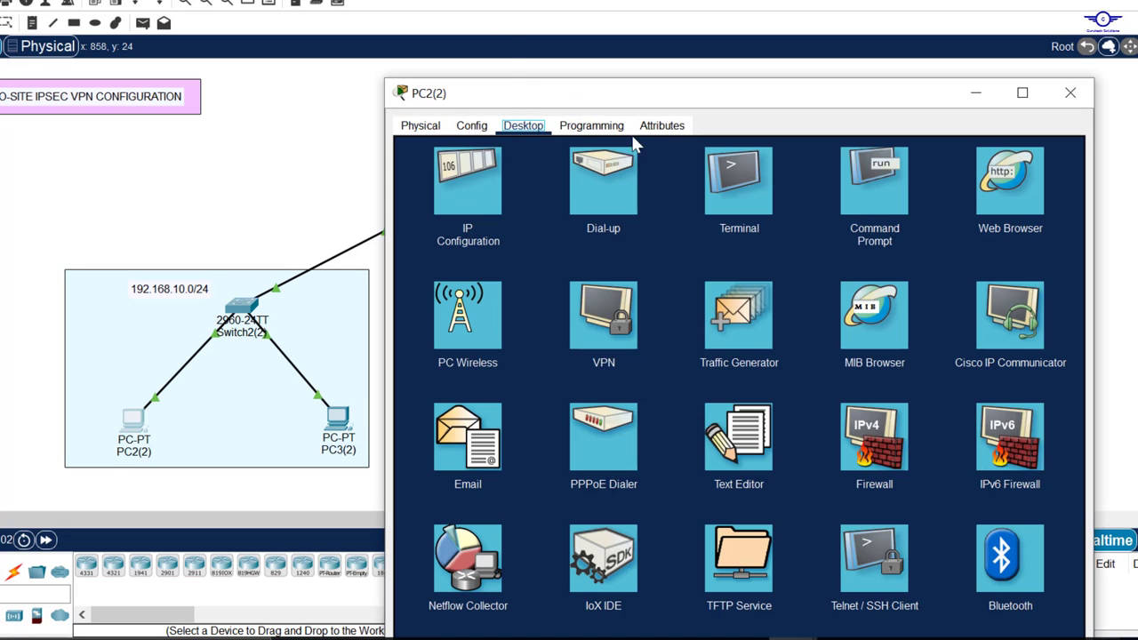
left_click(892, 216)
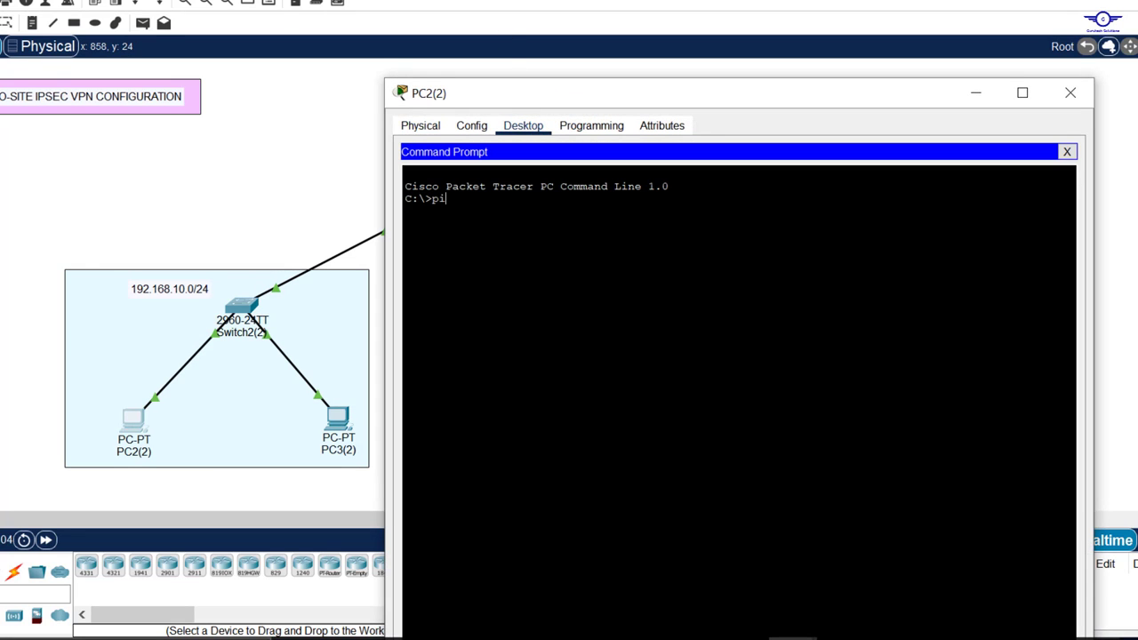
type("ping")
right_click(699, 238)
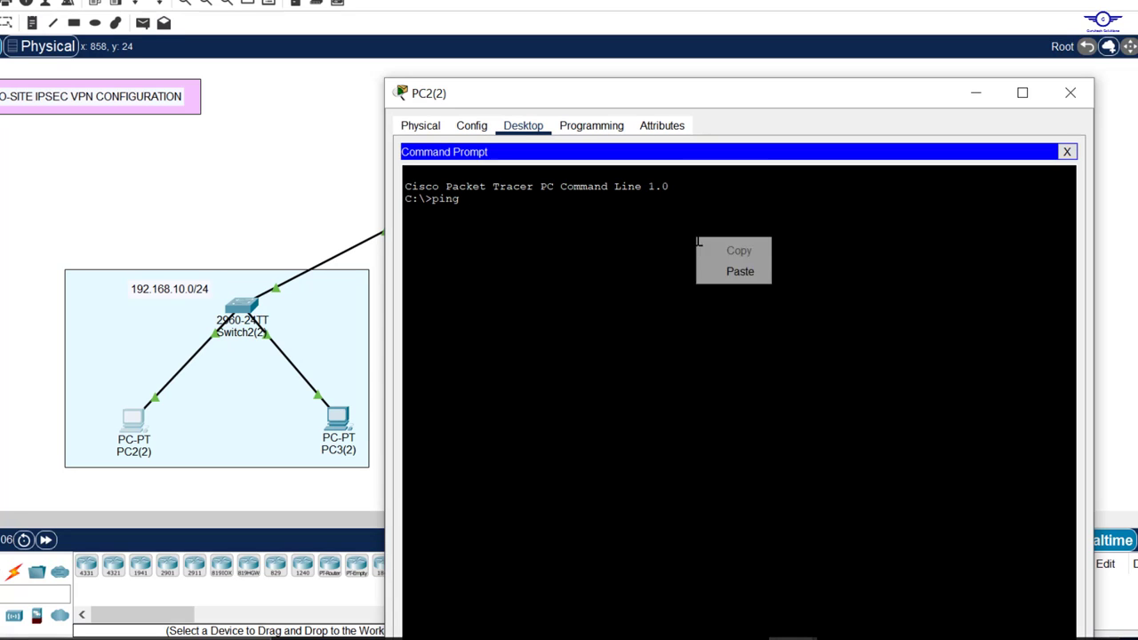
left_click(727, 271)
key("Return")
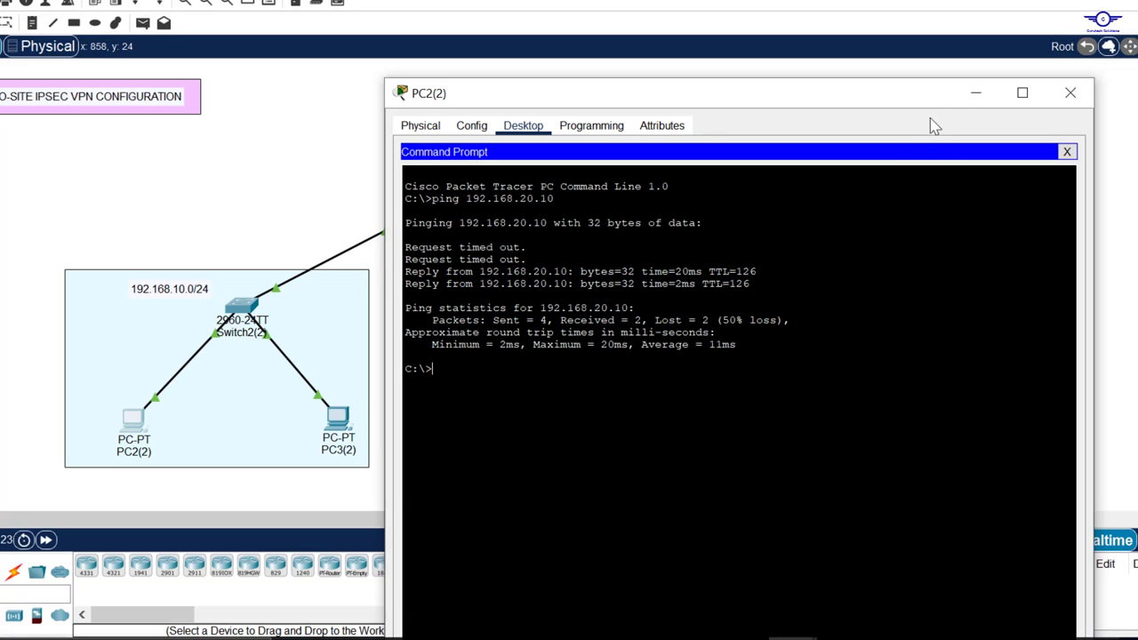
left_click(975, 92)
Step: Rerun show crypto ipsec sa on SITE-A and check its encrypt and decrypt counters
left_click(407, 230)
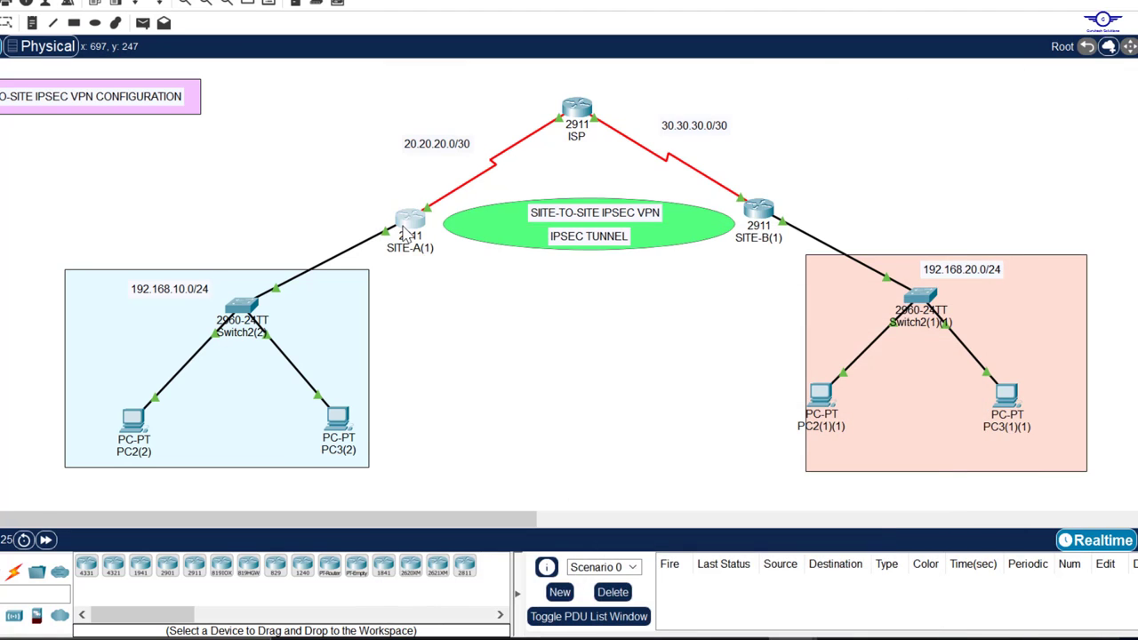
left_click_drag(673, 2, 673, 55)
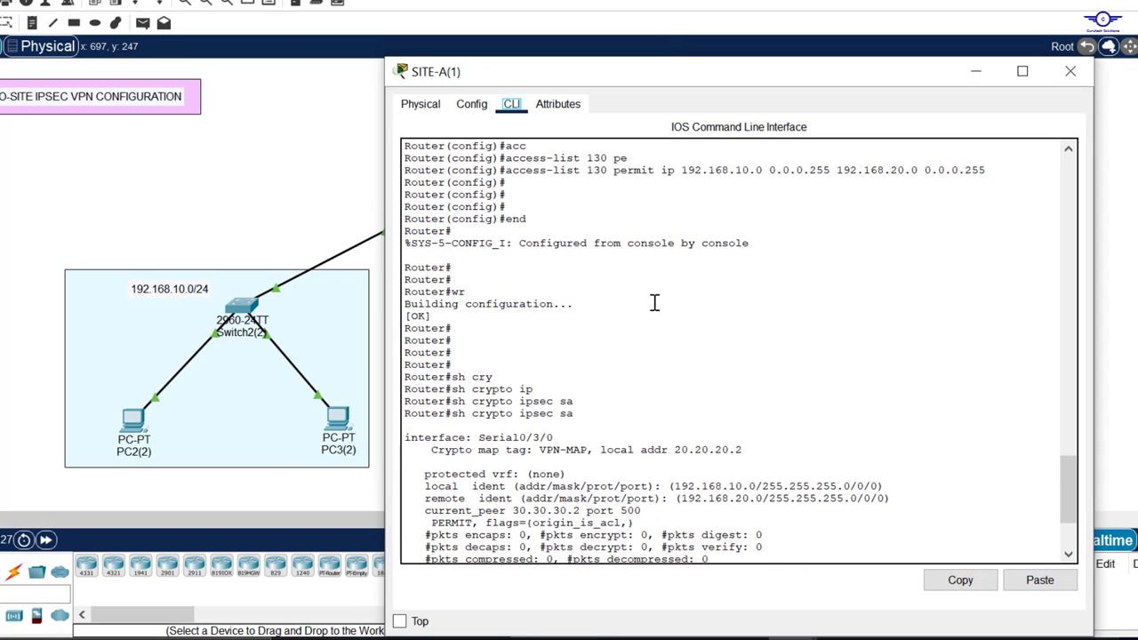
scroll(654, 303, "down", 4)
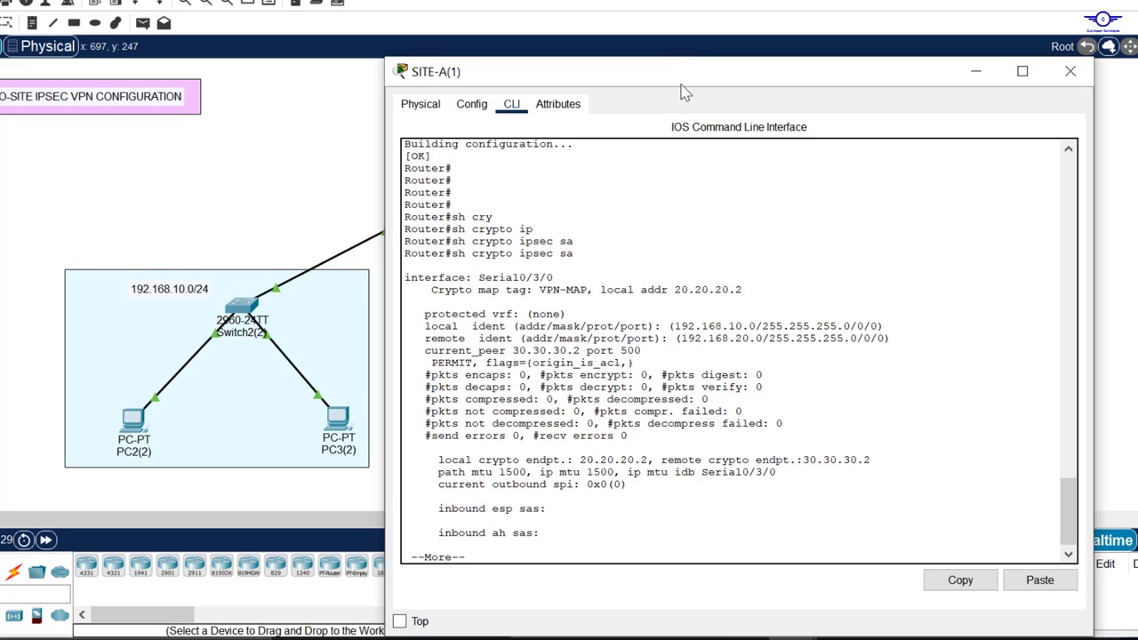
left_click_drag(681, 71, 683, 0)
key("space")
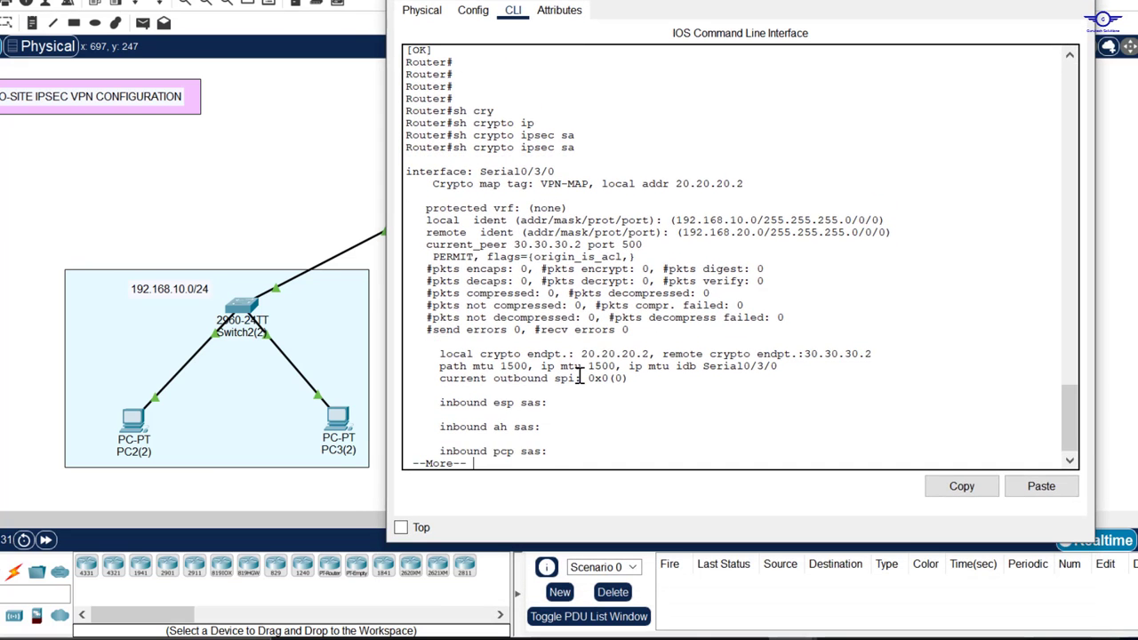
key("Return")
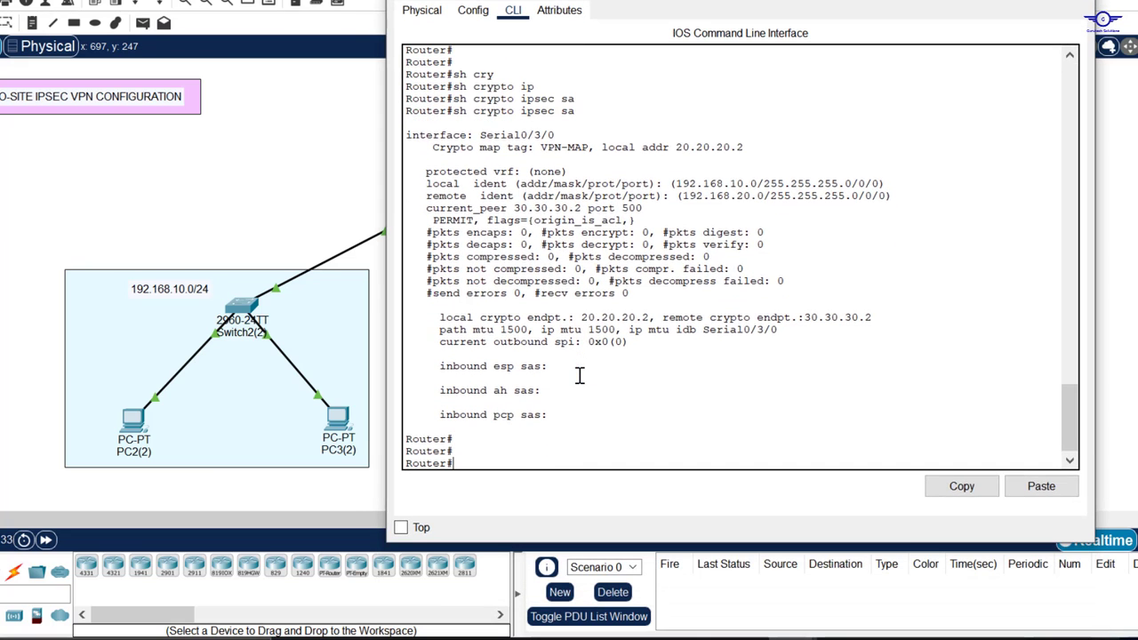
key("Up")
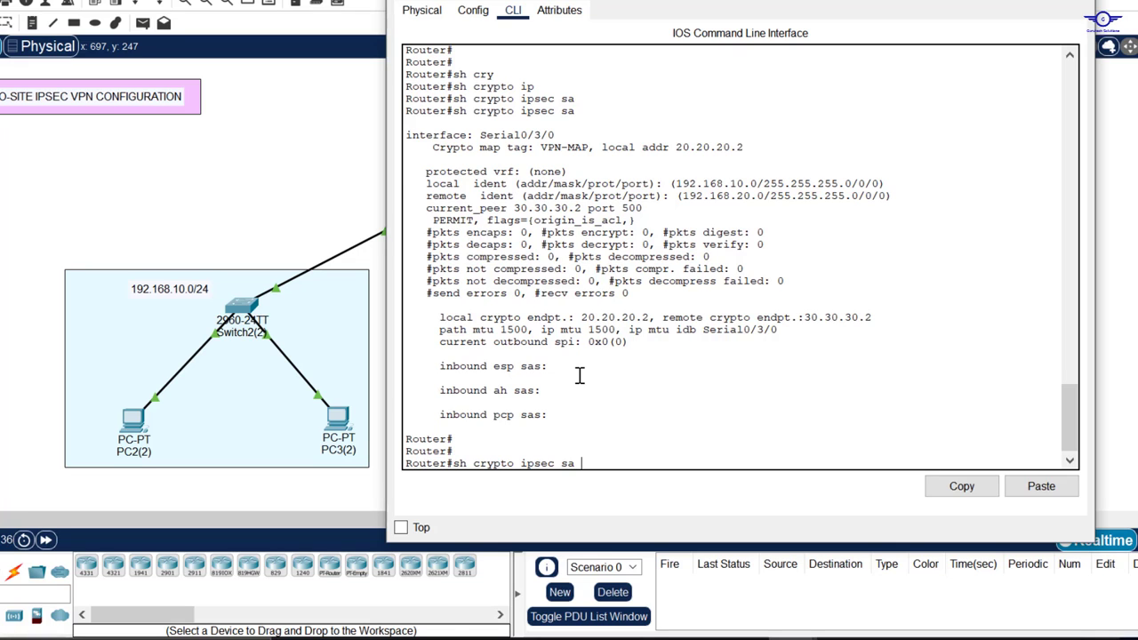
key("Return")
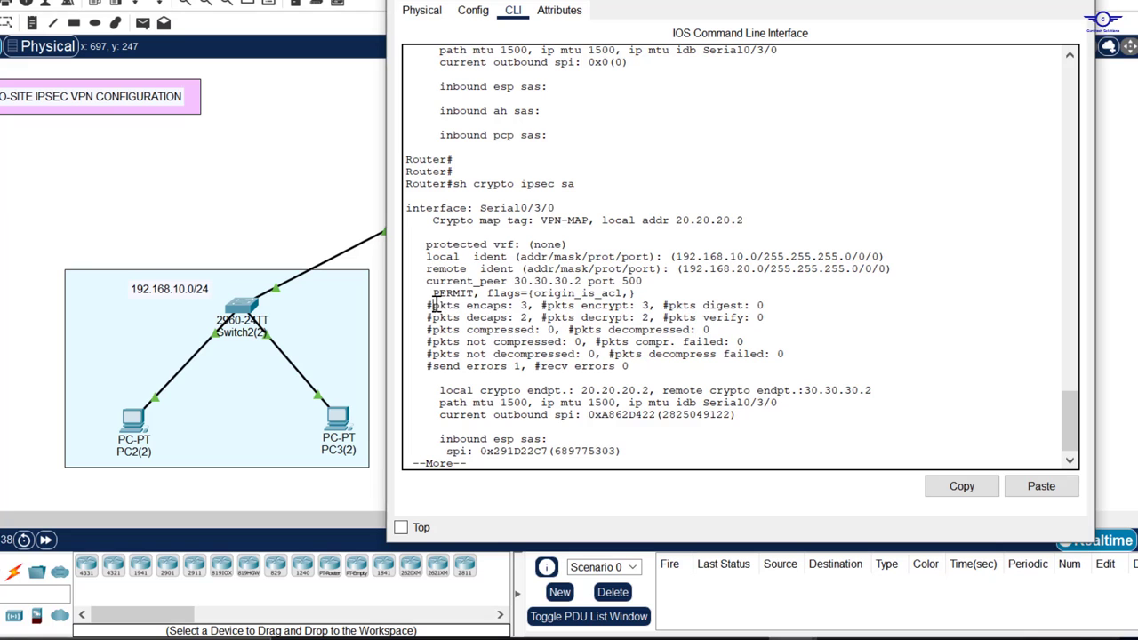
left_click_drag(433, 305, 651, 317)
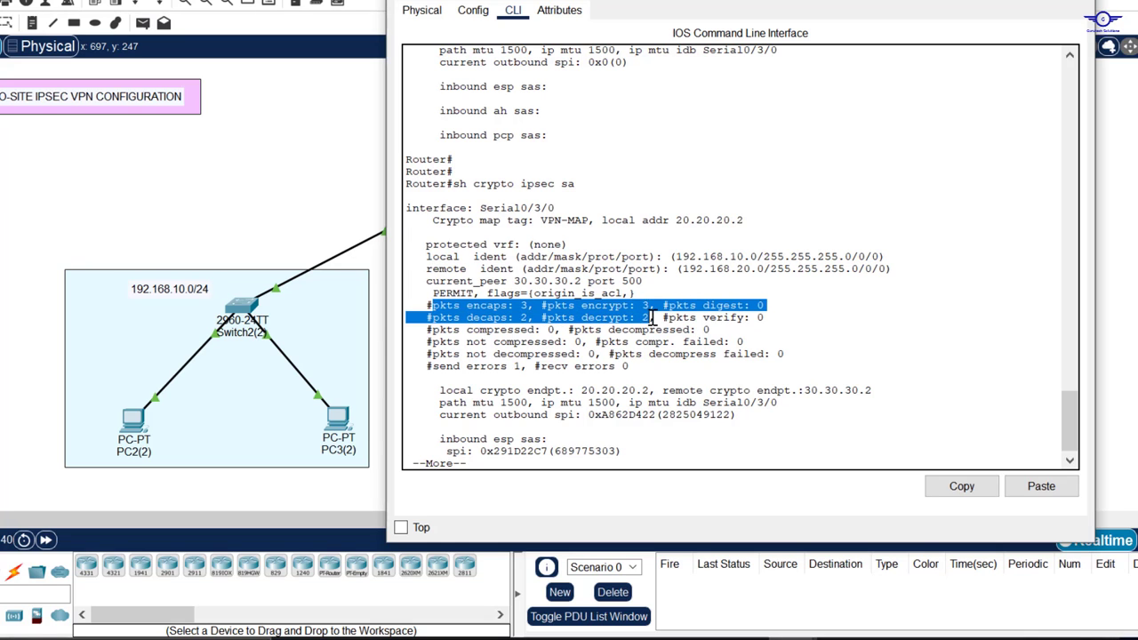
Step: Ping 192.168.20.10 again from PC2(2)
mouse_move(842, 639)
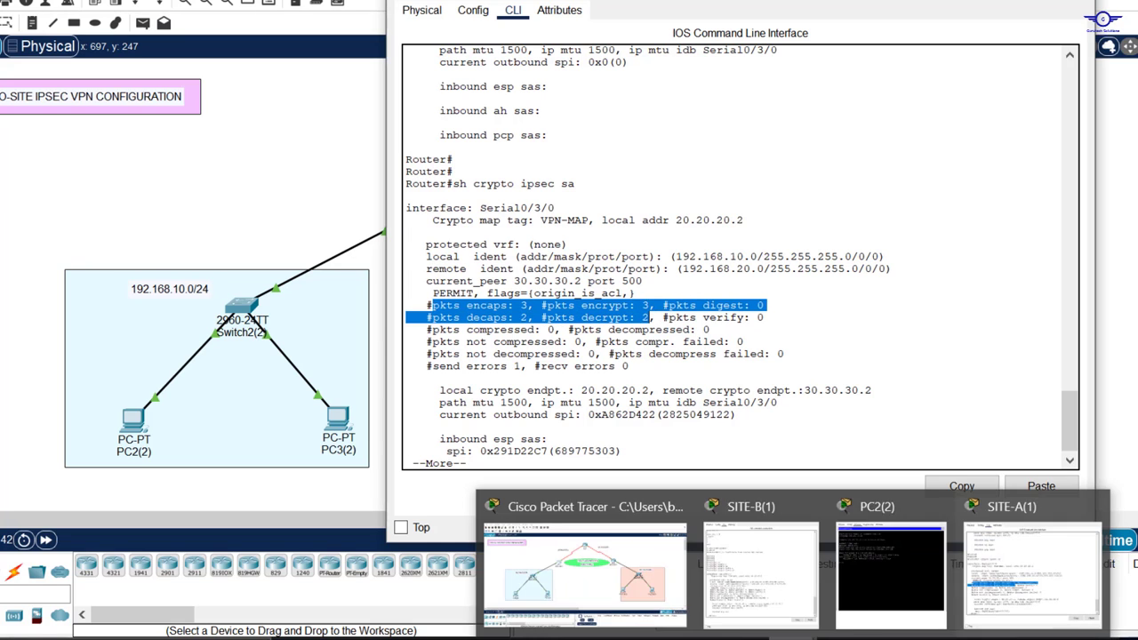
left_click(895, 580)
key("Up")
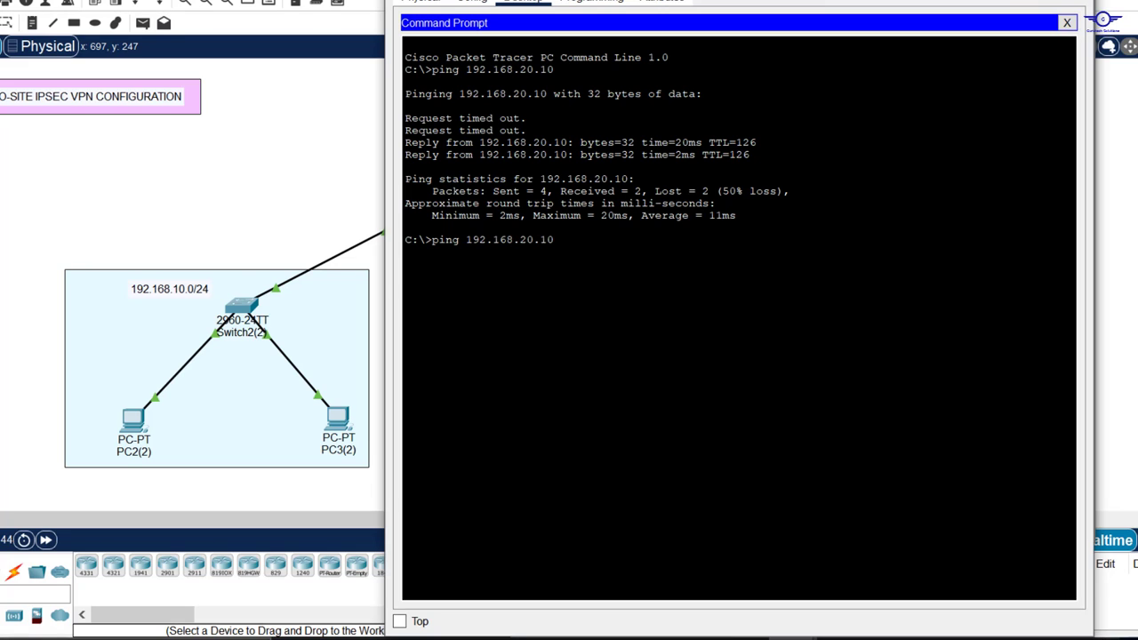
key("Return")
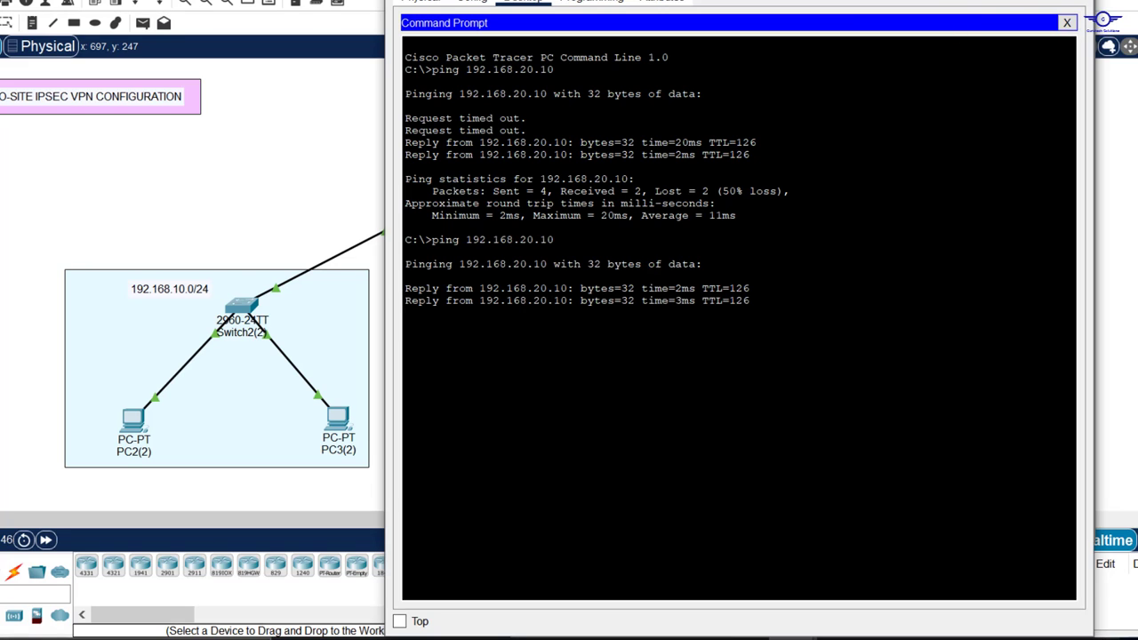
Step: Refresh SITE-A's IPsec SA output, now showing 7 encrypted and 6 decrypted packets
left_click(982, 1)
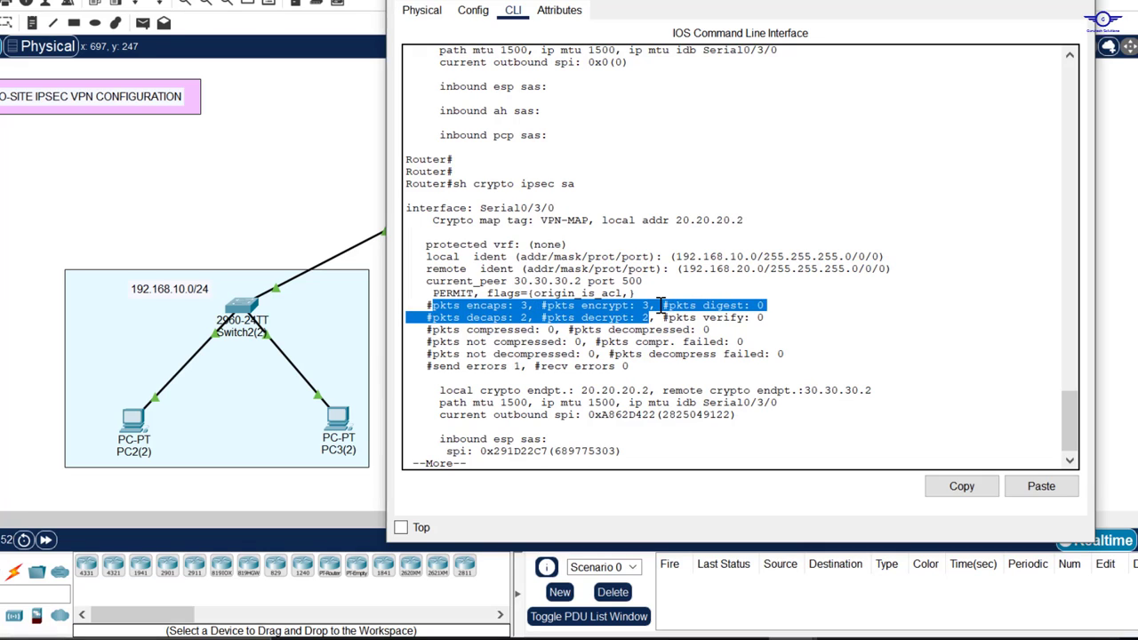
left_click(683, 440)
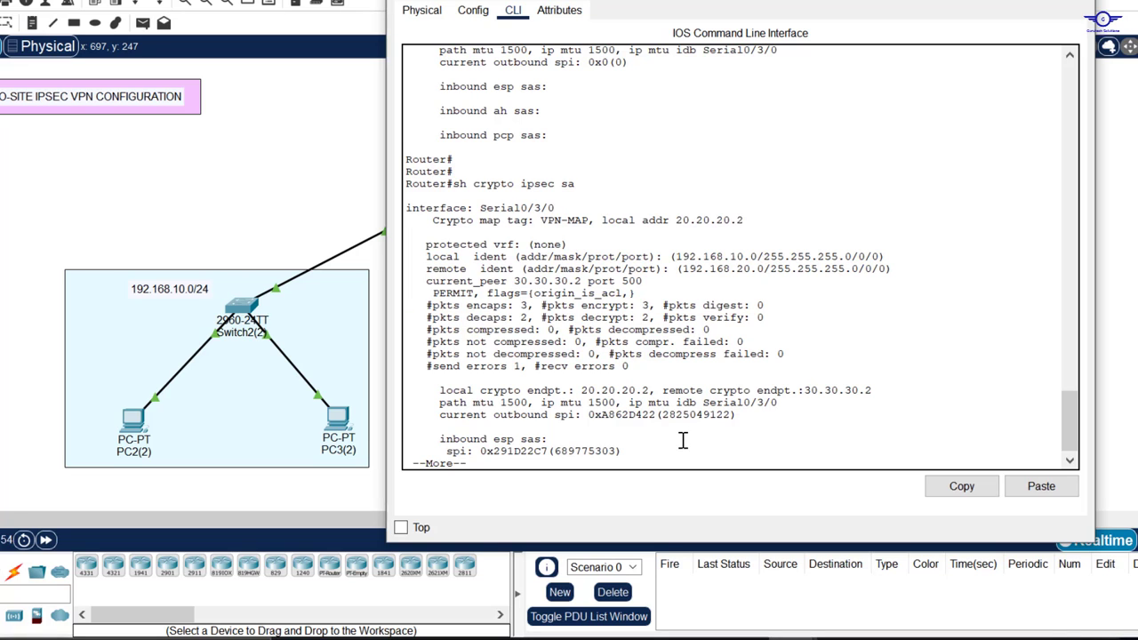
key("q")
key("Up")
key("Return")
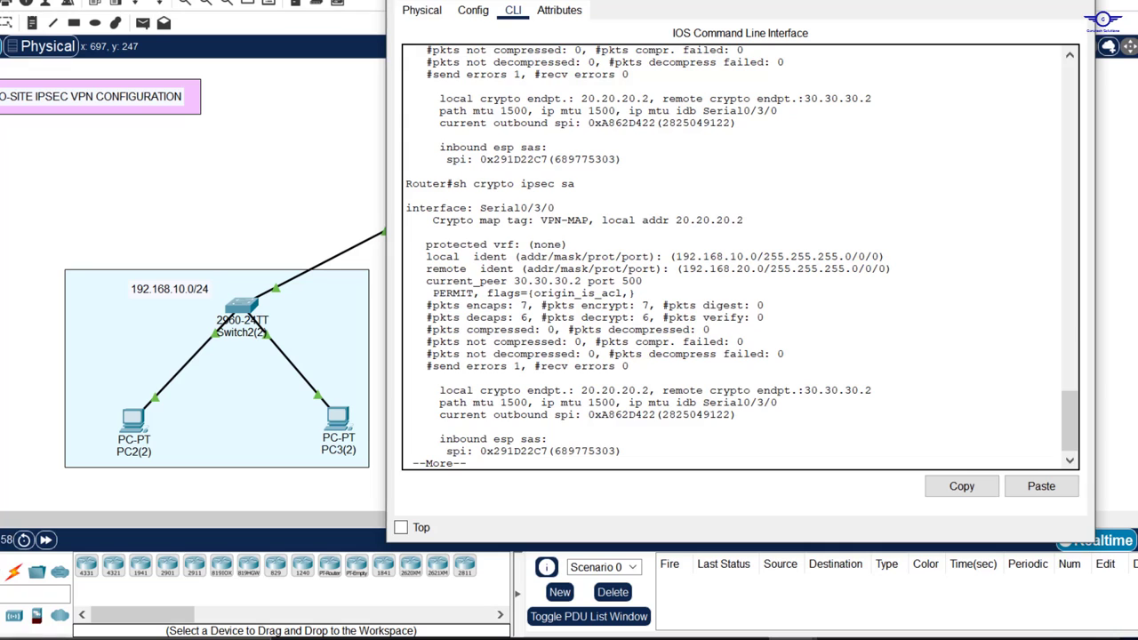
Step: Run show crypto ipsec sa on SITE-B, showing 6 encrypted and 7 decrypted packets
left_click(758, 212)
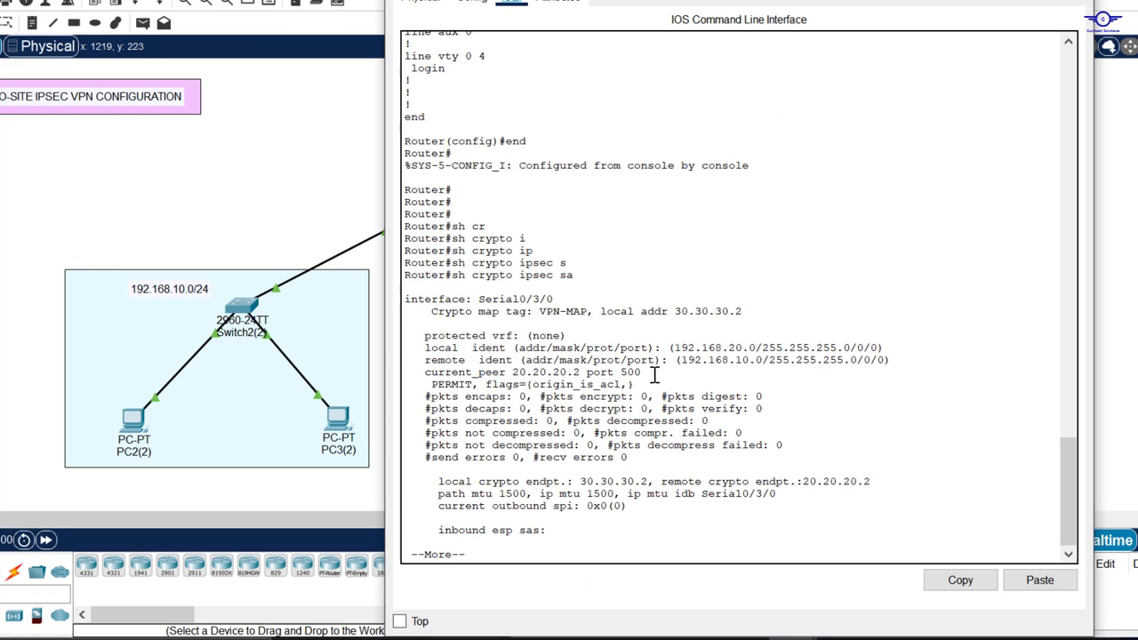
key("Return")
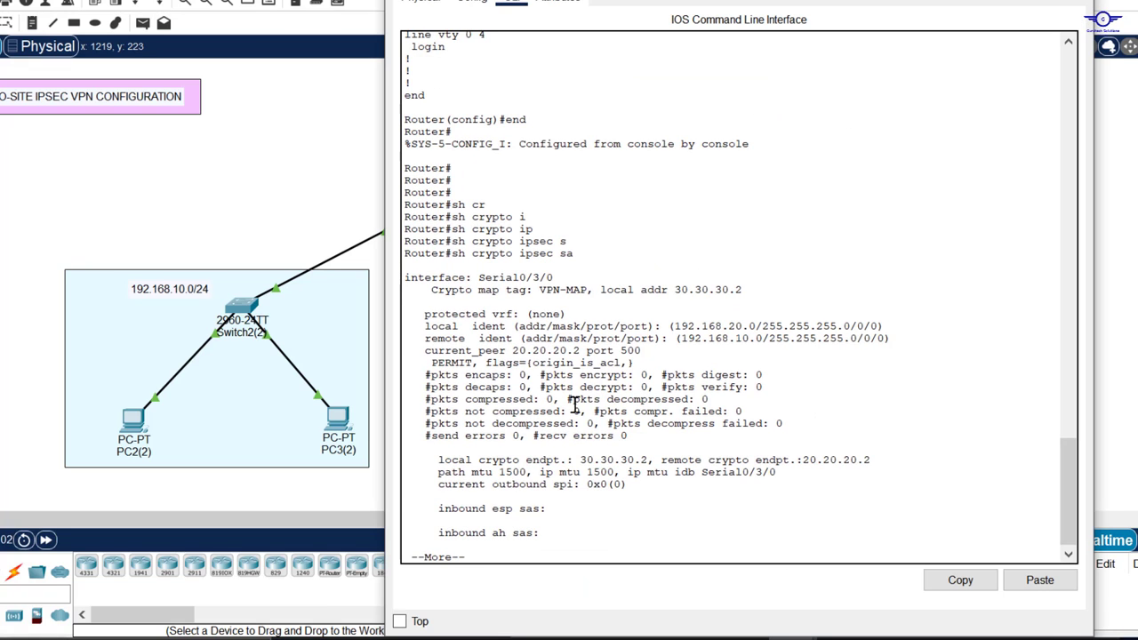
key("ctrl+c")
key("Up")
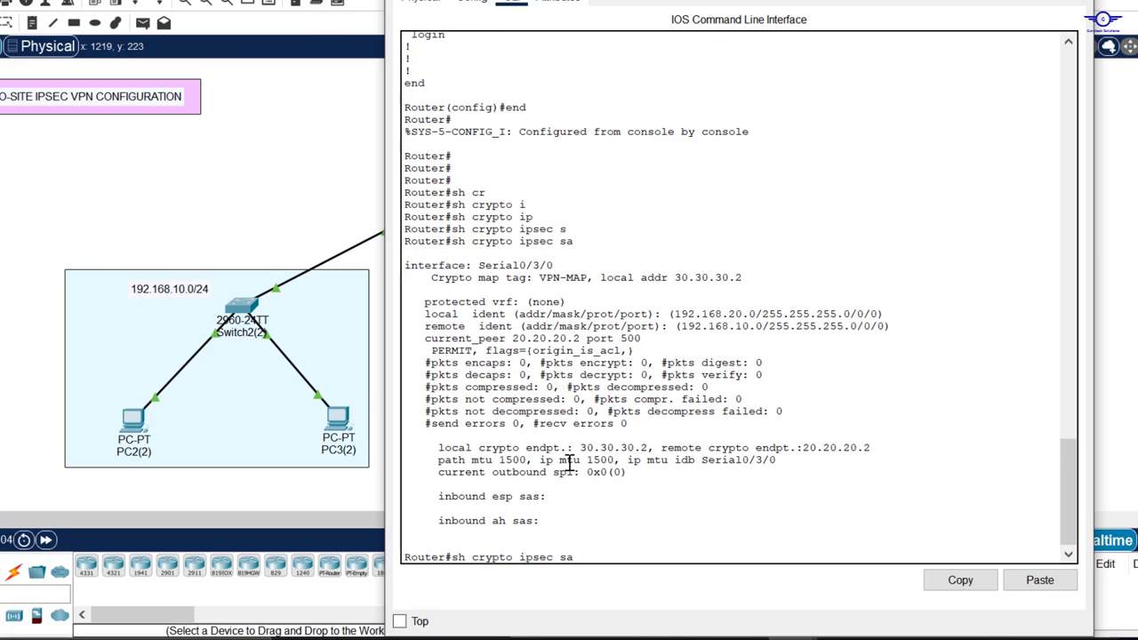
key("Return")
left_click_drag(445, 400, 758, 414)
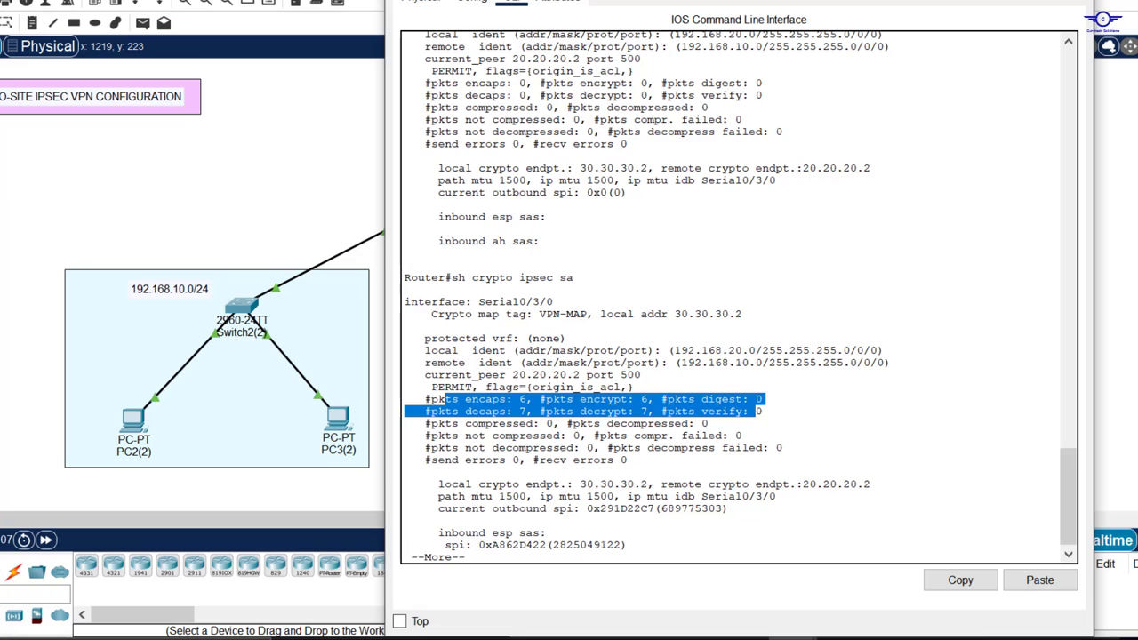
left_click(1073, 2)
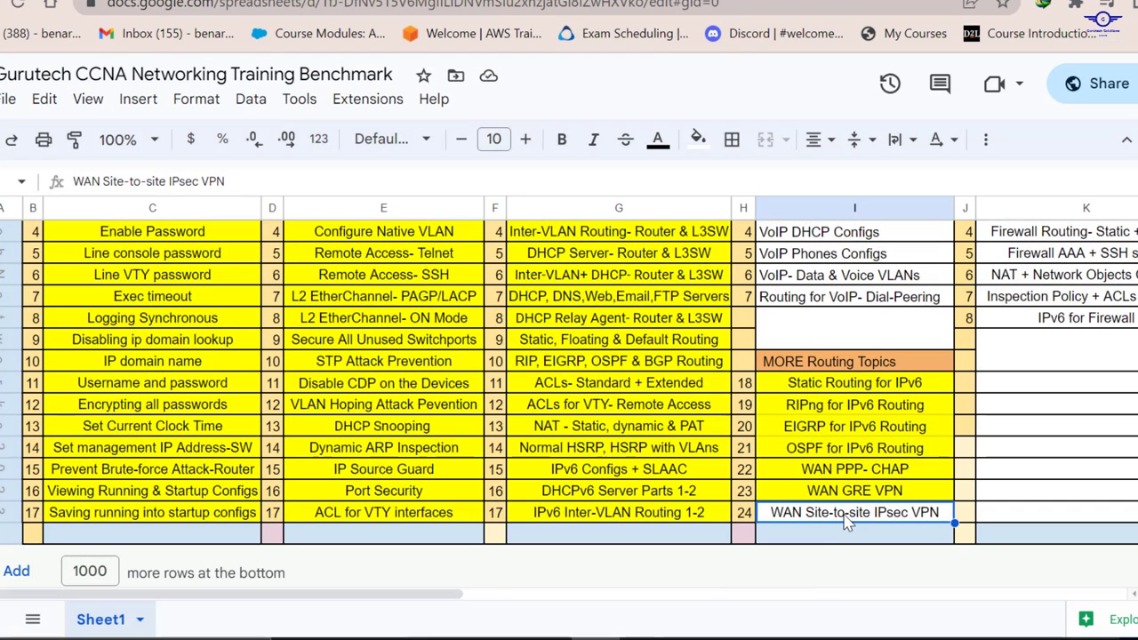
Step: Fill the WAN Site-to-site IPsec VPN cell yellow in the benchmark sheet
left_click(698, 142)
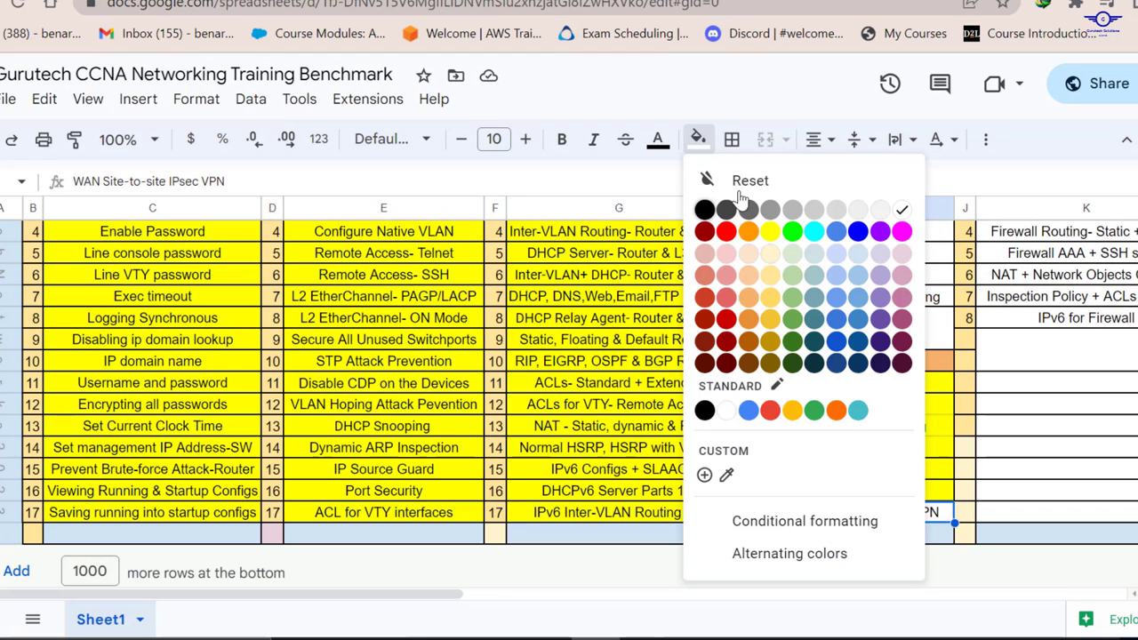
left_click(778, 233)
scroll(902, 263, "up", 4)
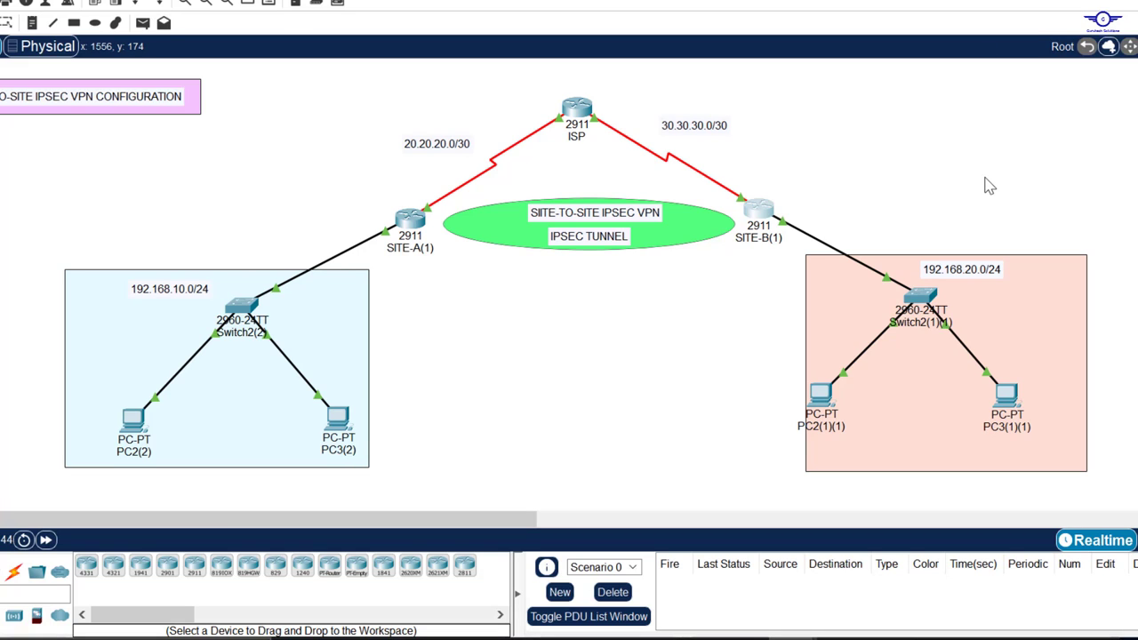
left_click(841, 638)
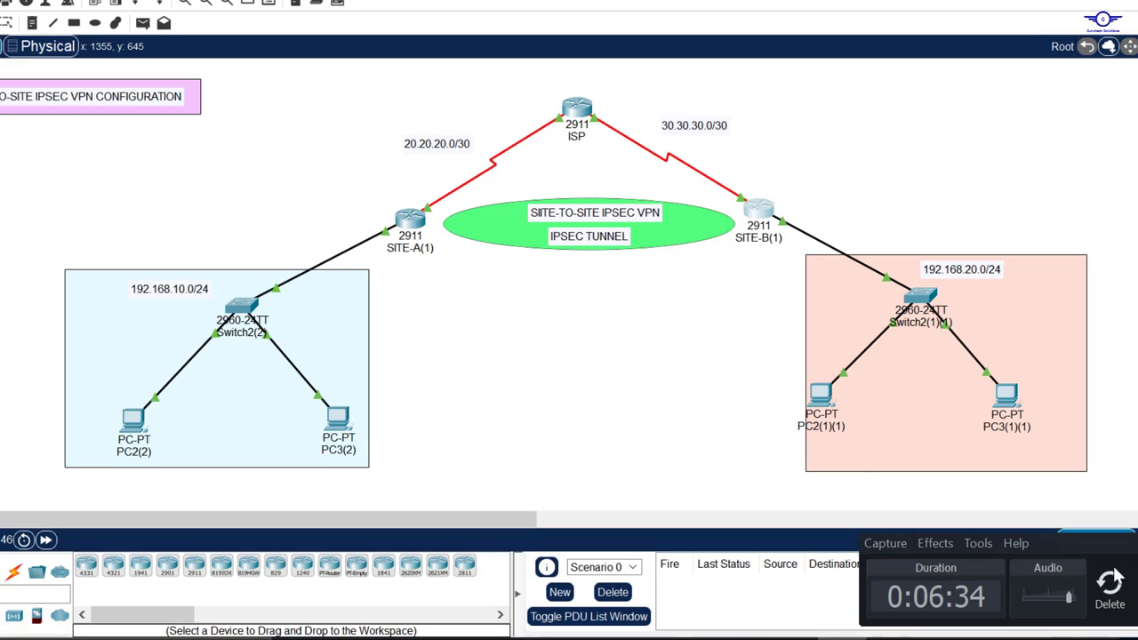